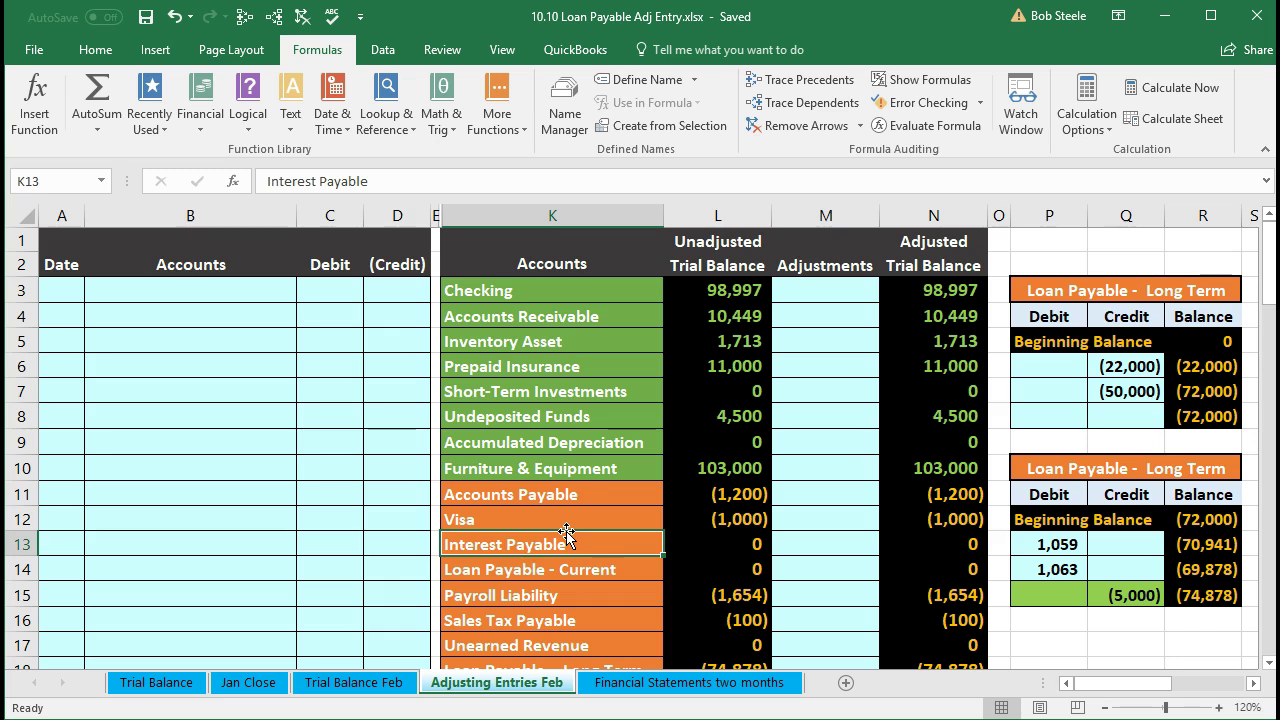
Step: Review the trial balance column headings and compare the unadjusted Checking figure with its source on the Trial Balance Feb sheet
left_click(704, 268)
left_click(808, 257)
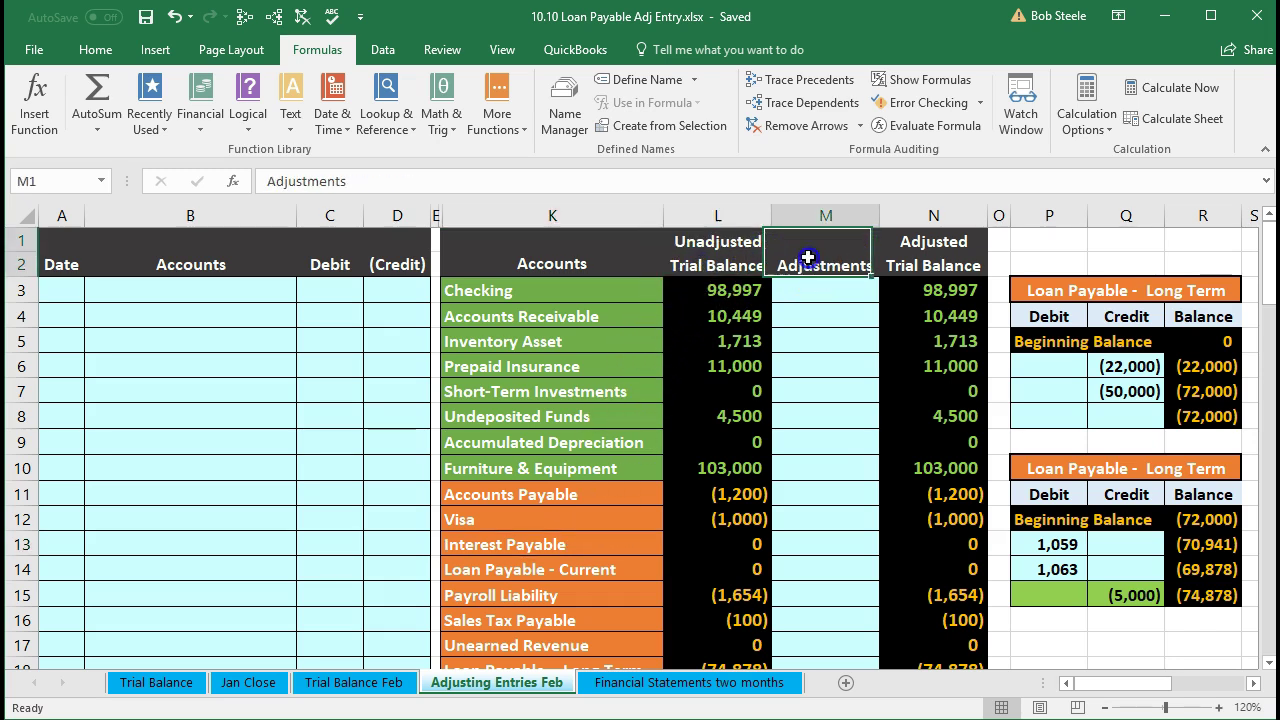
left_click(908, 244)
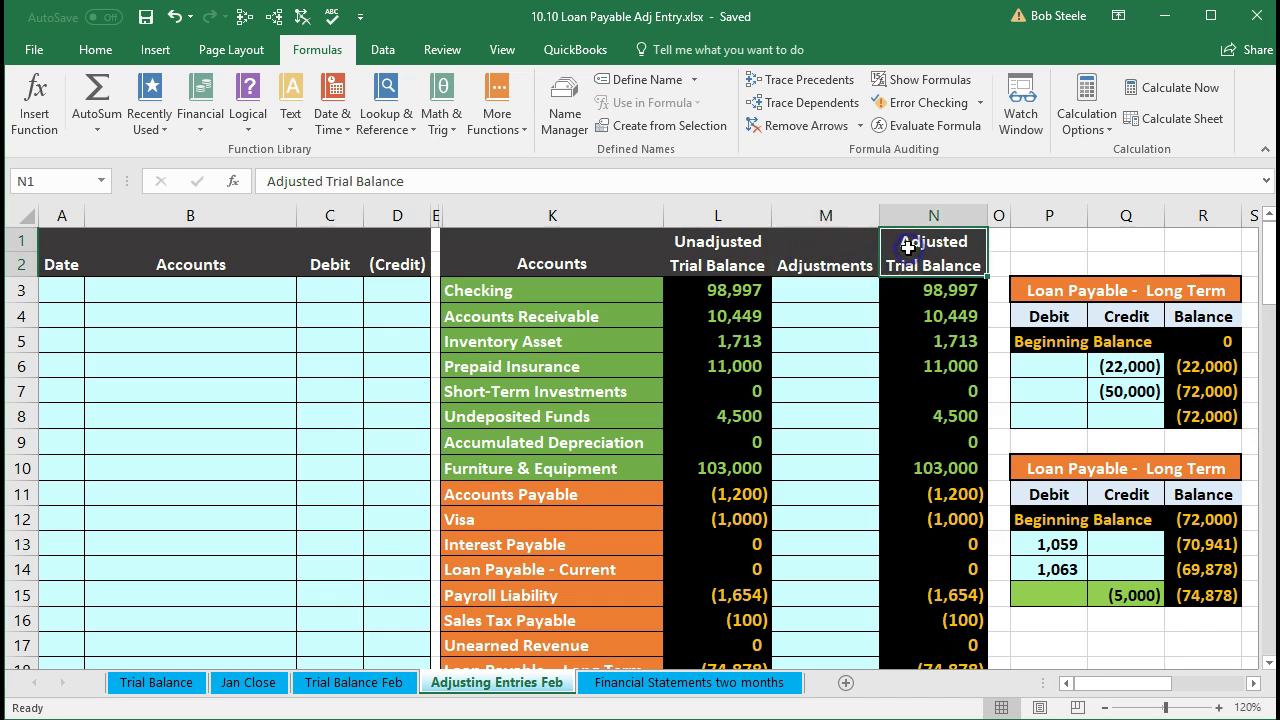
left_click(855, 376)
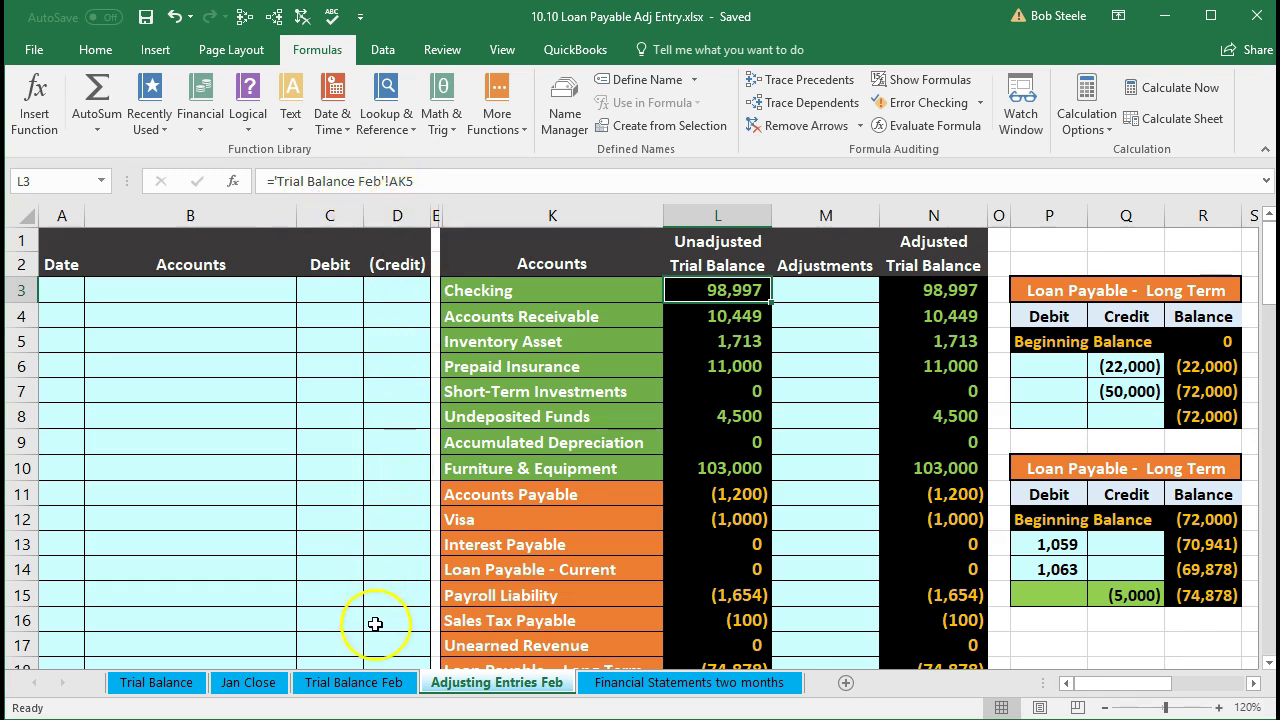
left_click(371, 688)
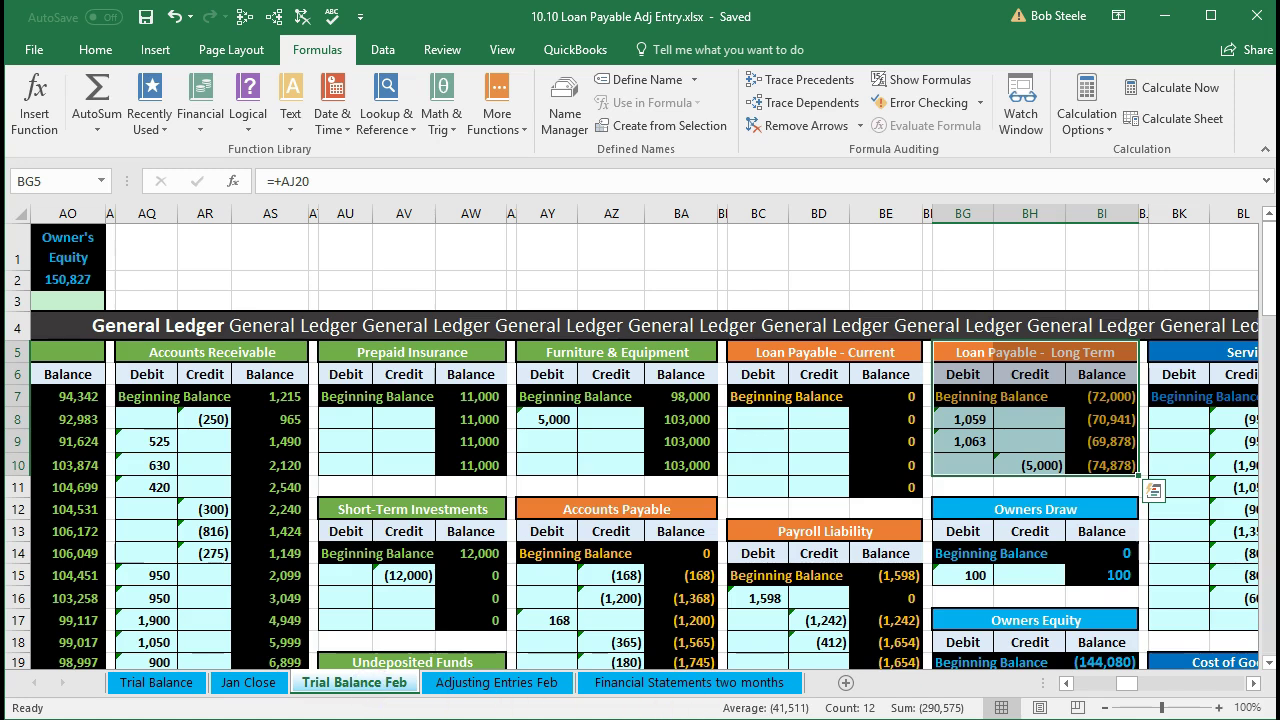
left_click_drag(1124, 686, 1083, 690)
left_click(604, 350)
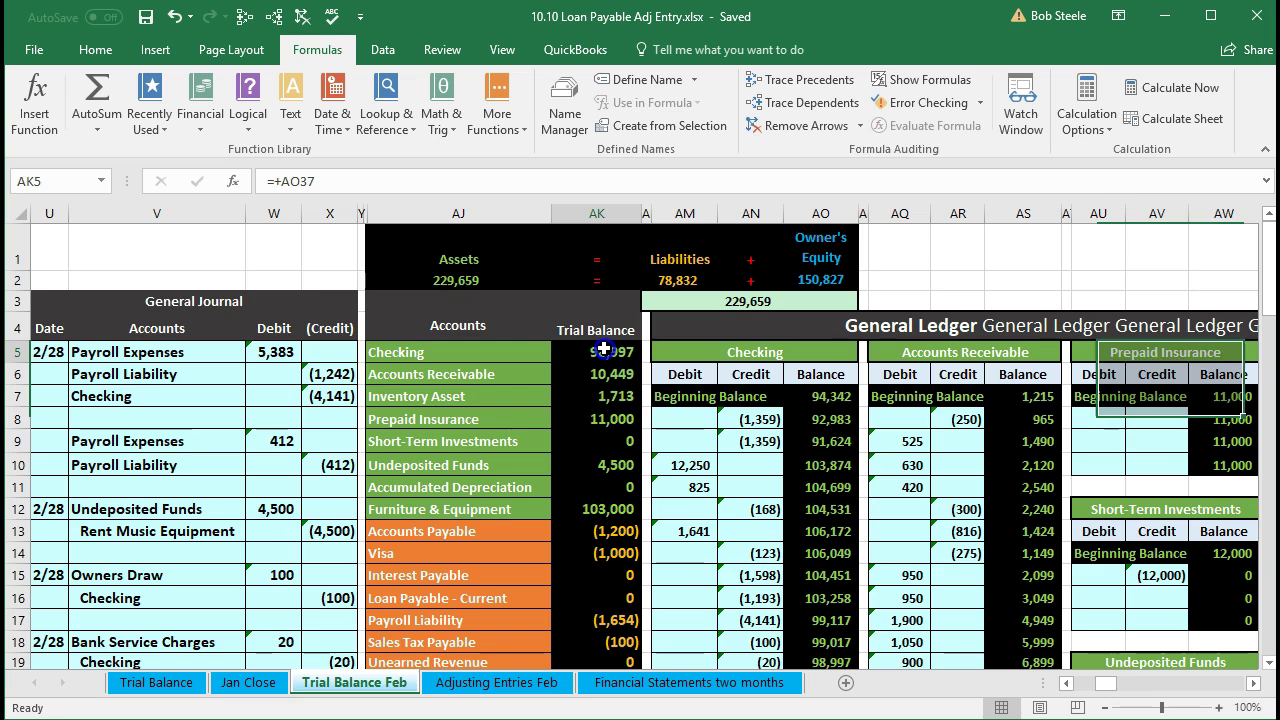
left_click(553, 355)
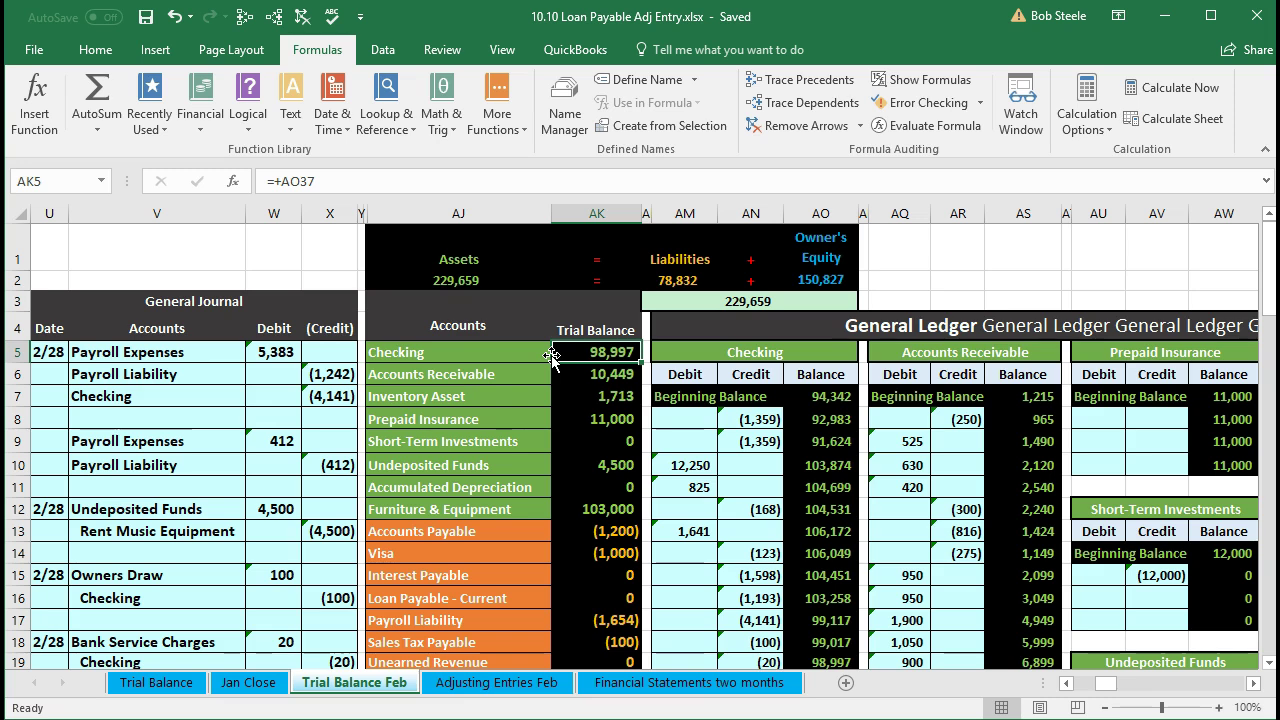
left_click(503, 697)
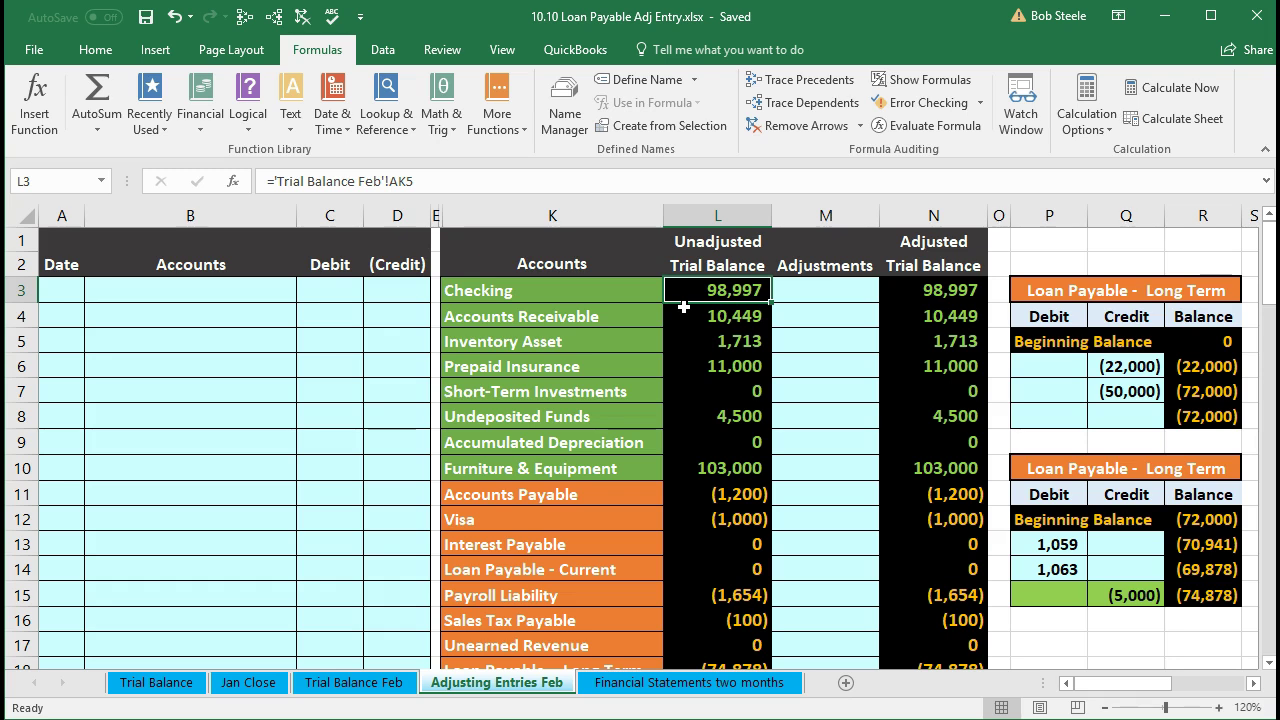
Step: Examine how the journal area, Adjustments column and unadjusted Checking balance relate to the adjusted trial balance formula
left_click(820, 292)
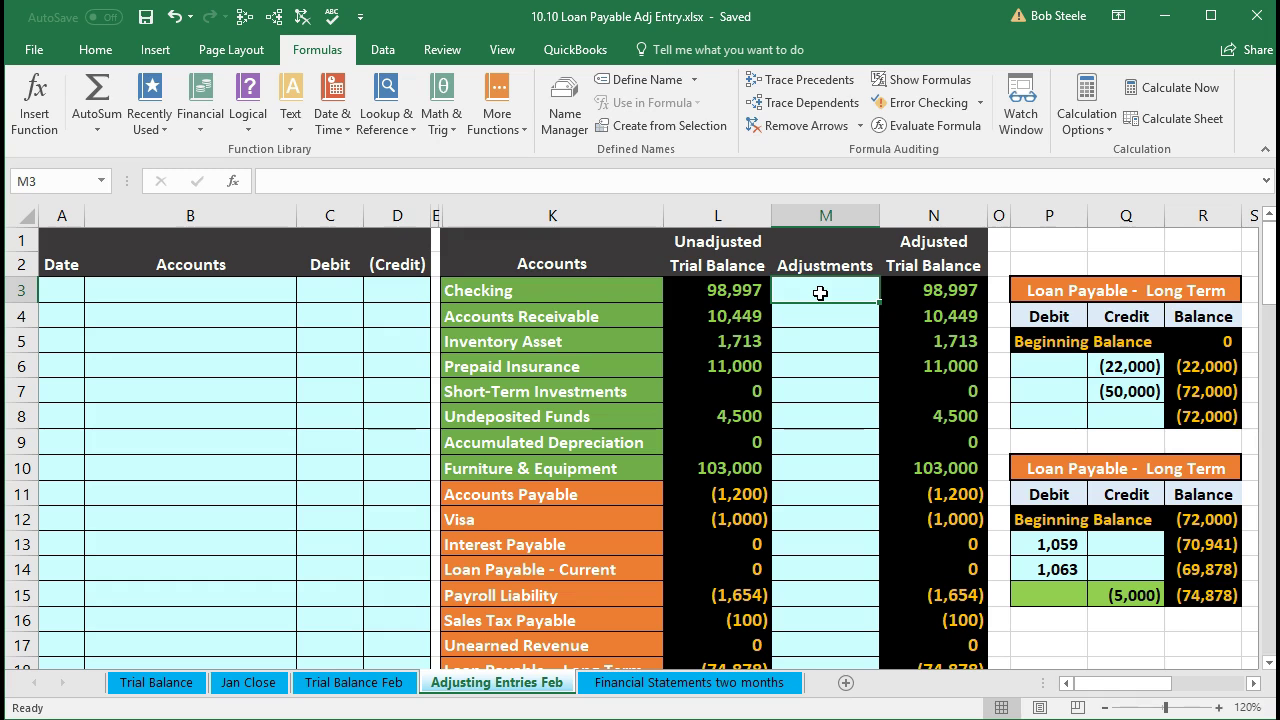
left_click_drag(63, 291, 185, 311)
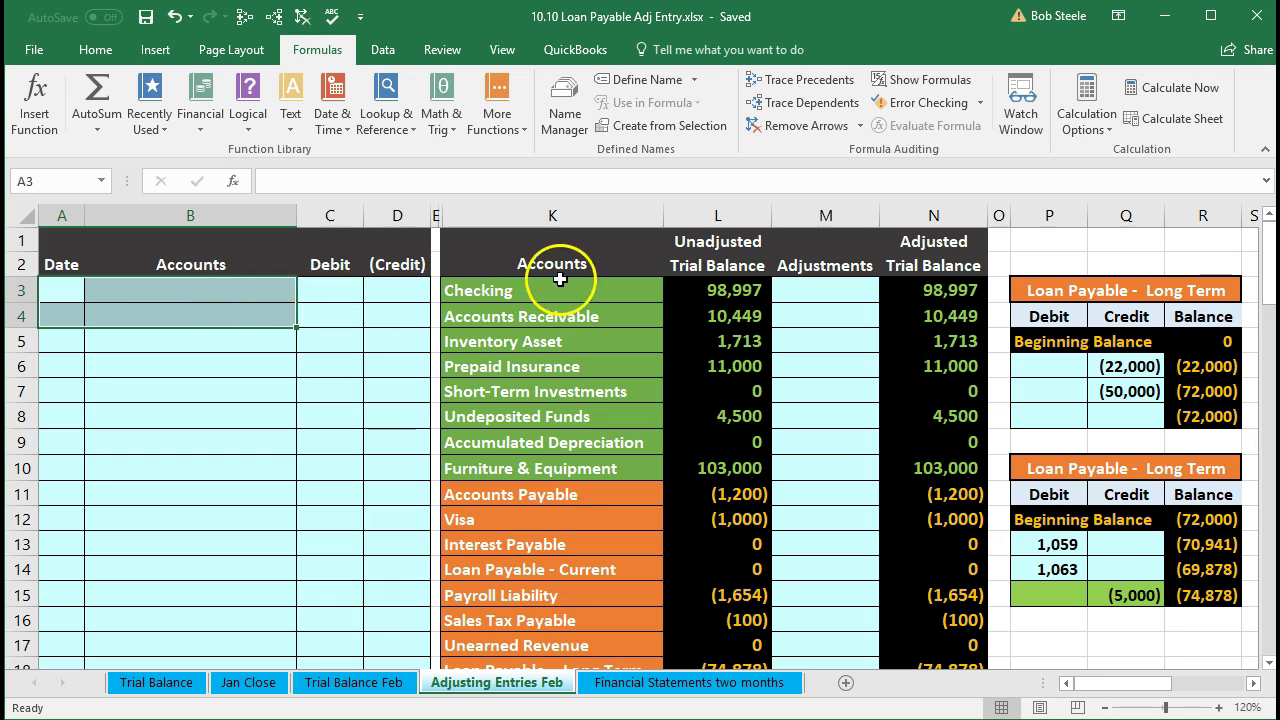
left_click(819, 295)
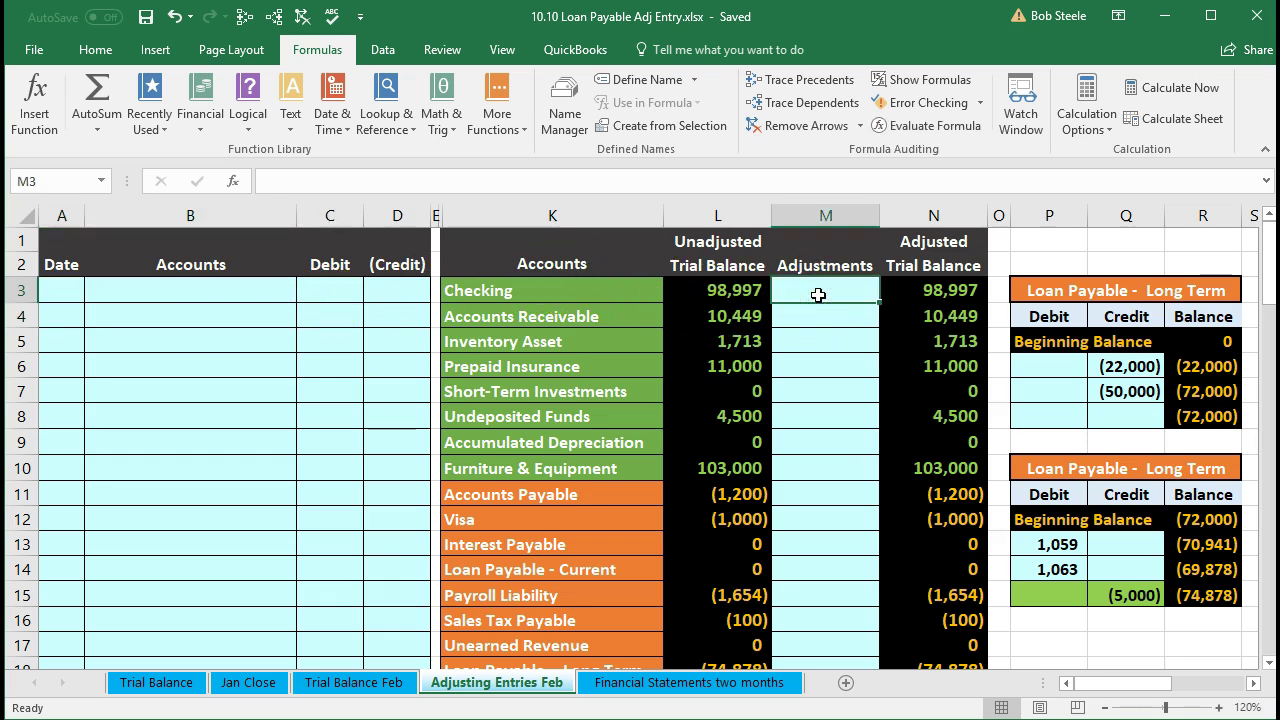
left_click(745, 290)
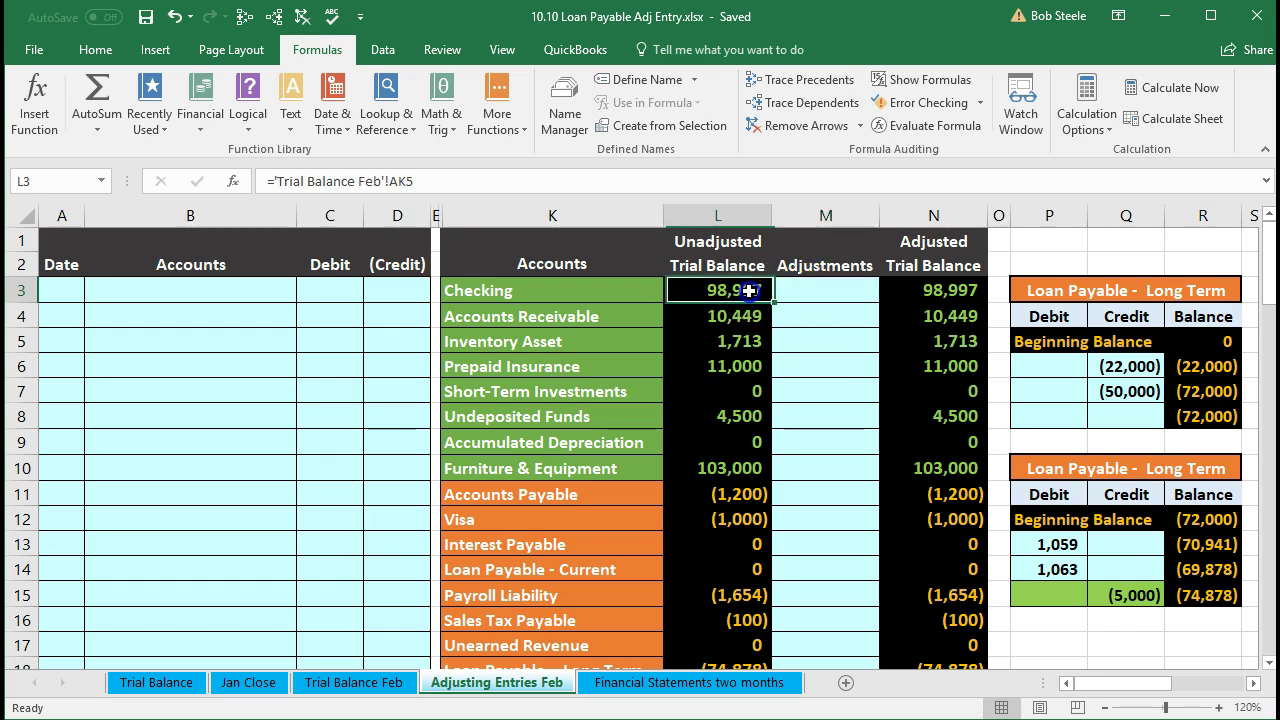
key("Right")
key("Right")
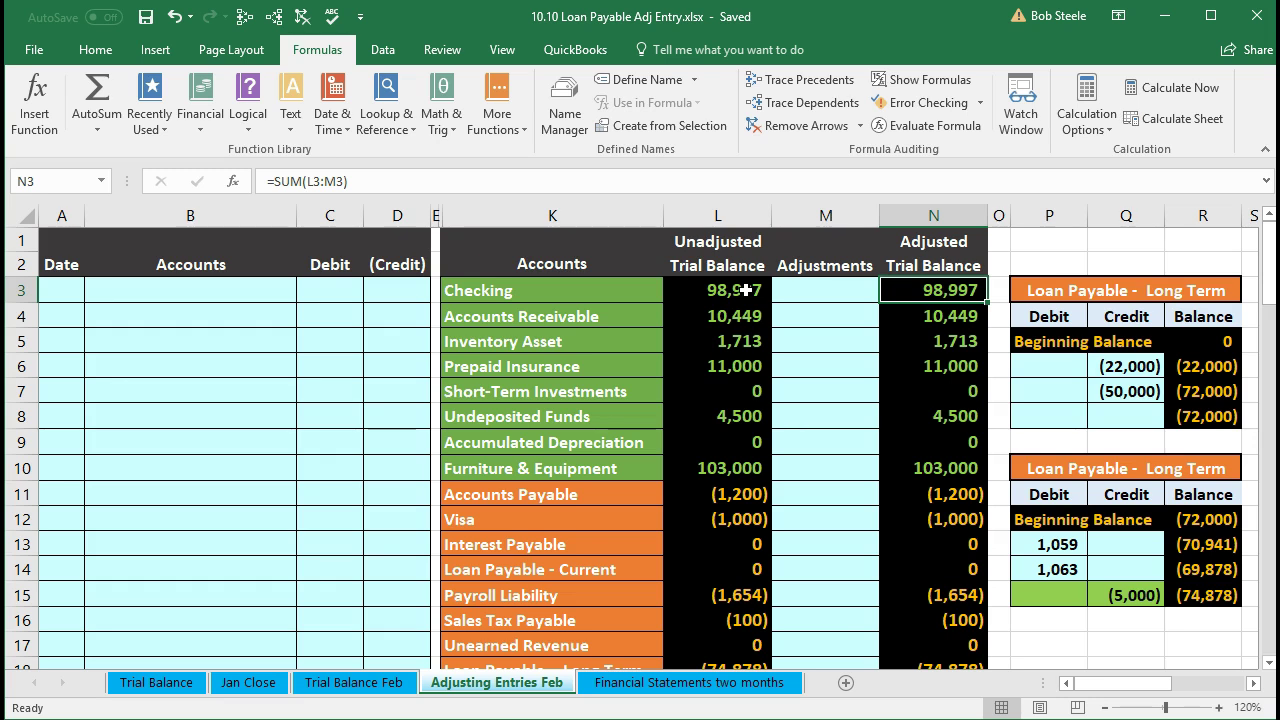
left_click(802, 291)
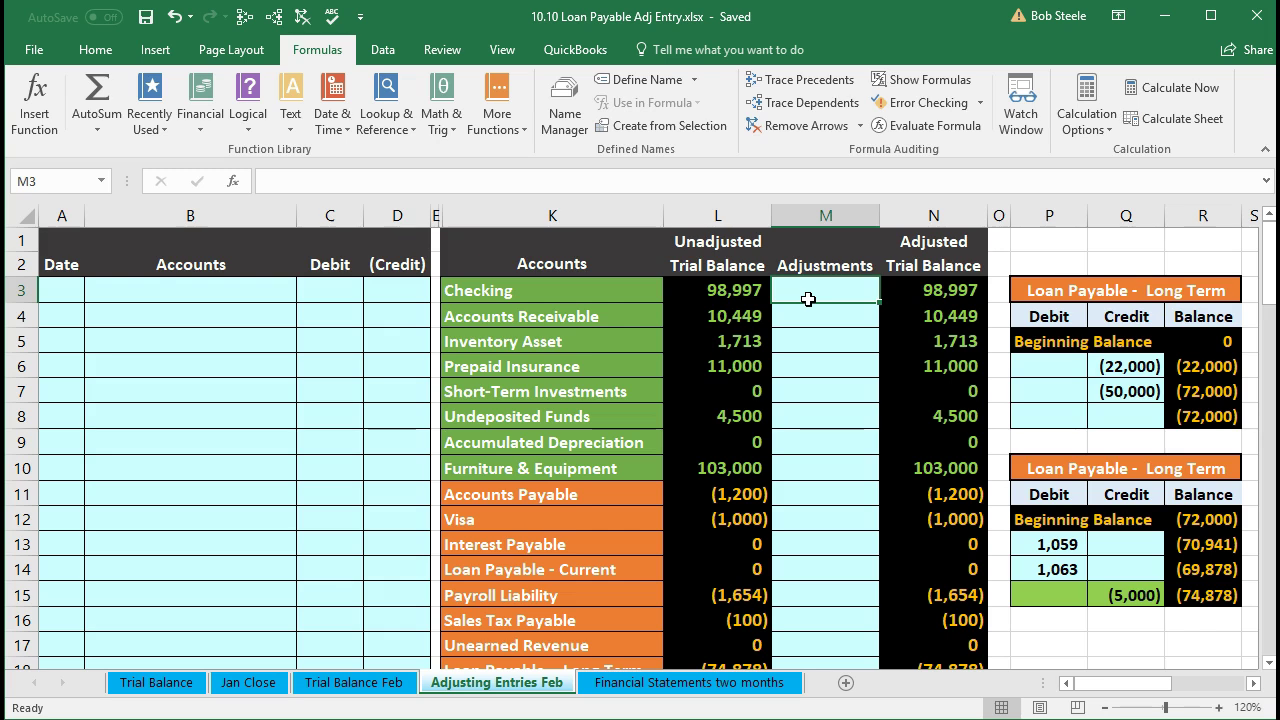
left_click(915, 259)
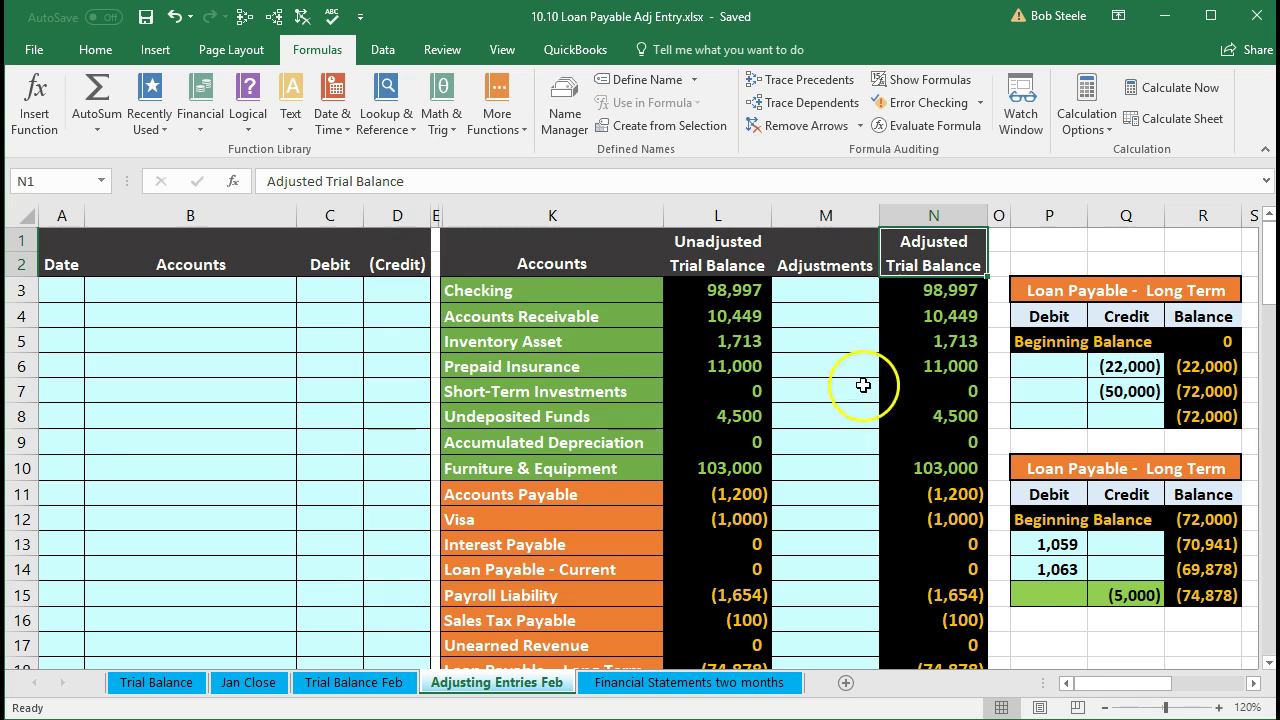
Step: Fill the narrow column E cell beside Loan Payable - Long Term (E18) with yellow
scroll(730, 533, "down", 1)
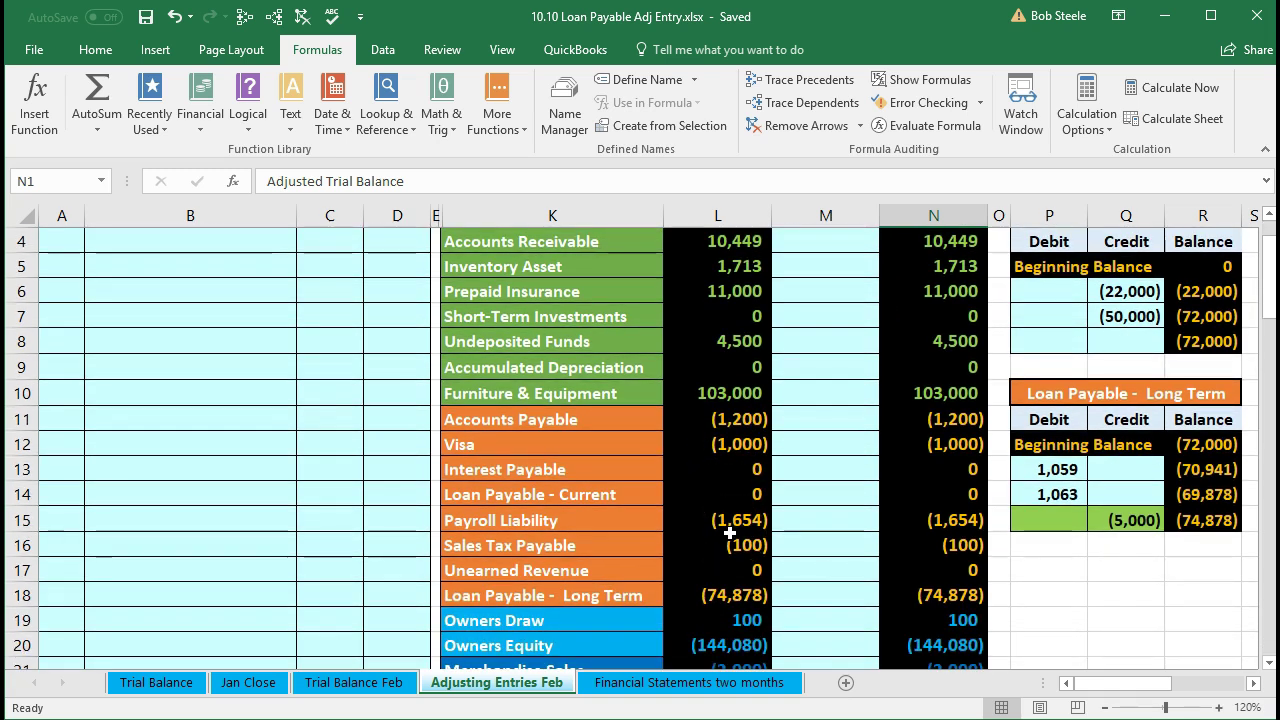
left_click(437, 600)
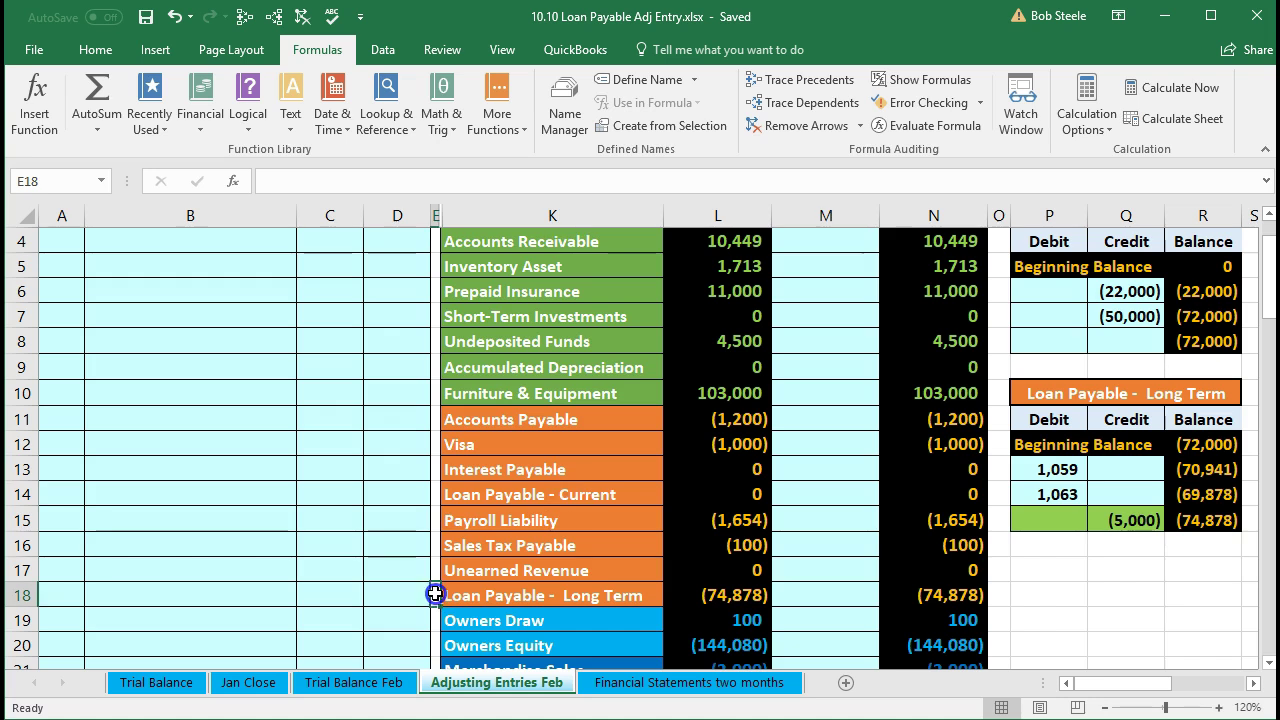
right_click(437, 600)
left_click(533, 648)
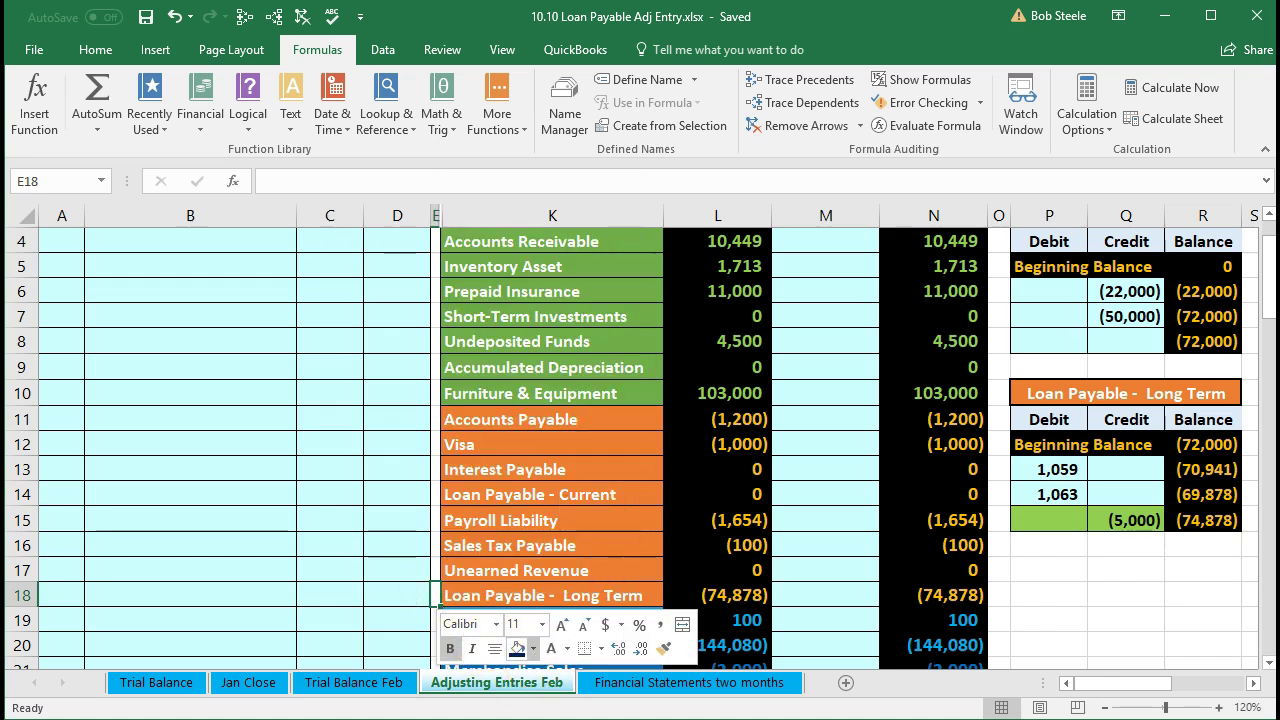
left_click(567, 536)
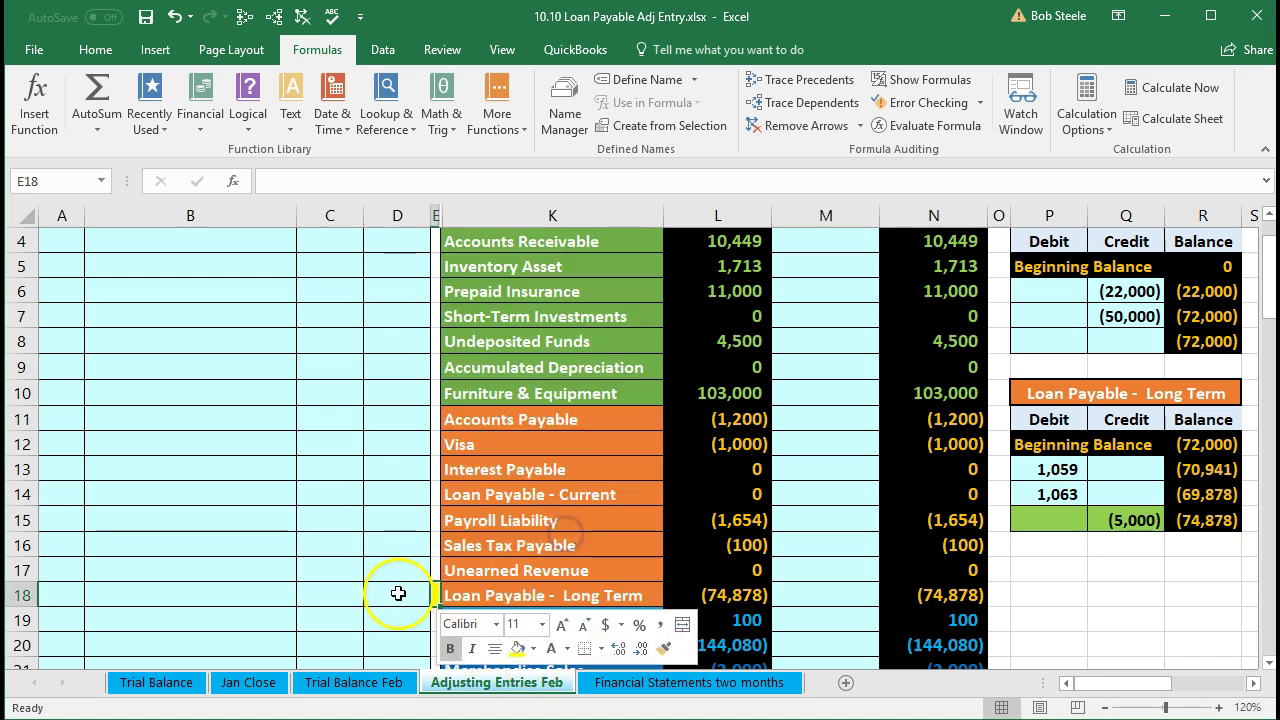
left_click(477, 600)
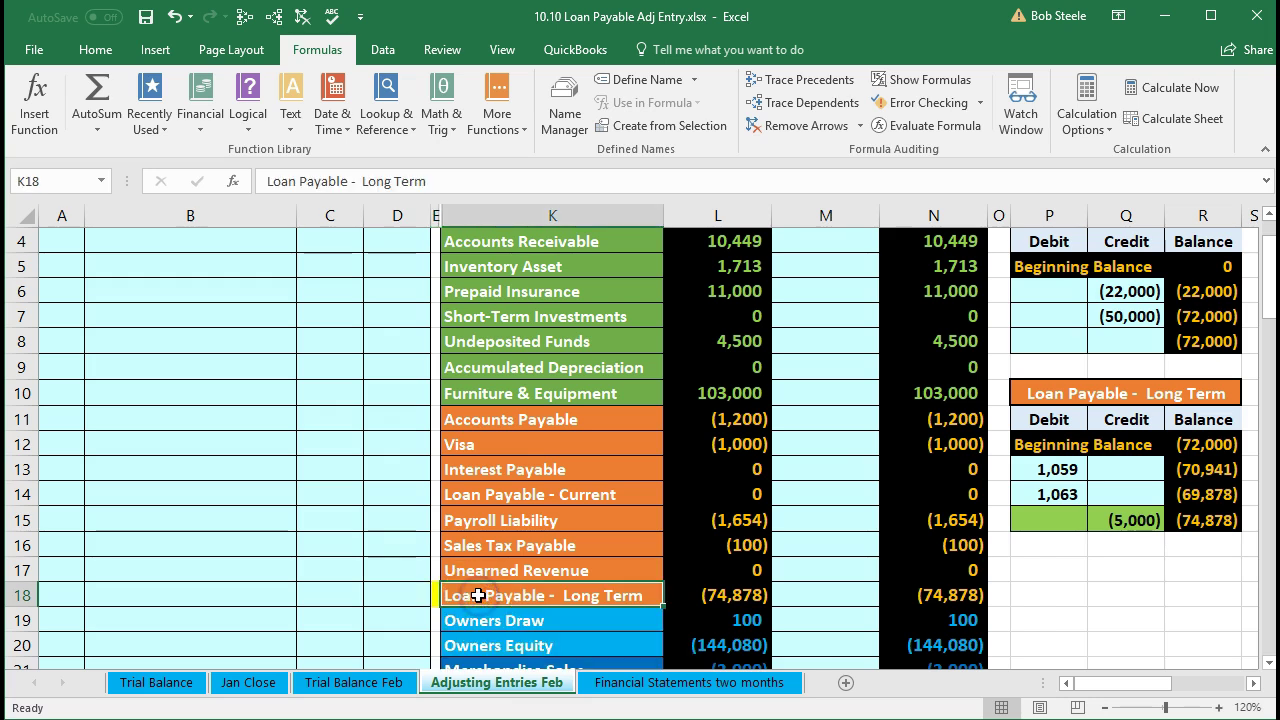
Step: Fill the column E cell beside Loan Payable - Current (E14) with the same yellow
left_click(436, 494)
right_click(437, 494)
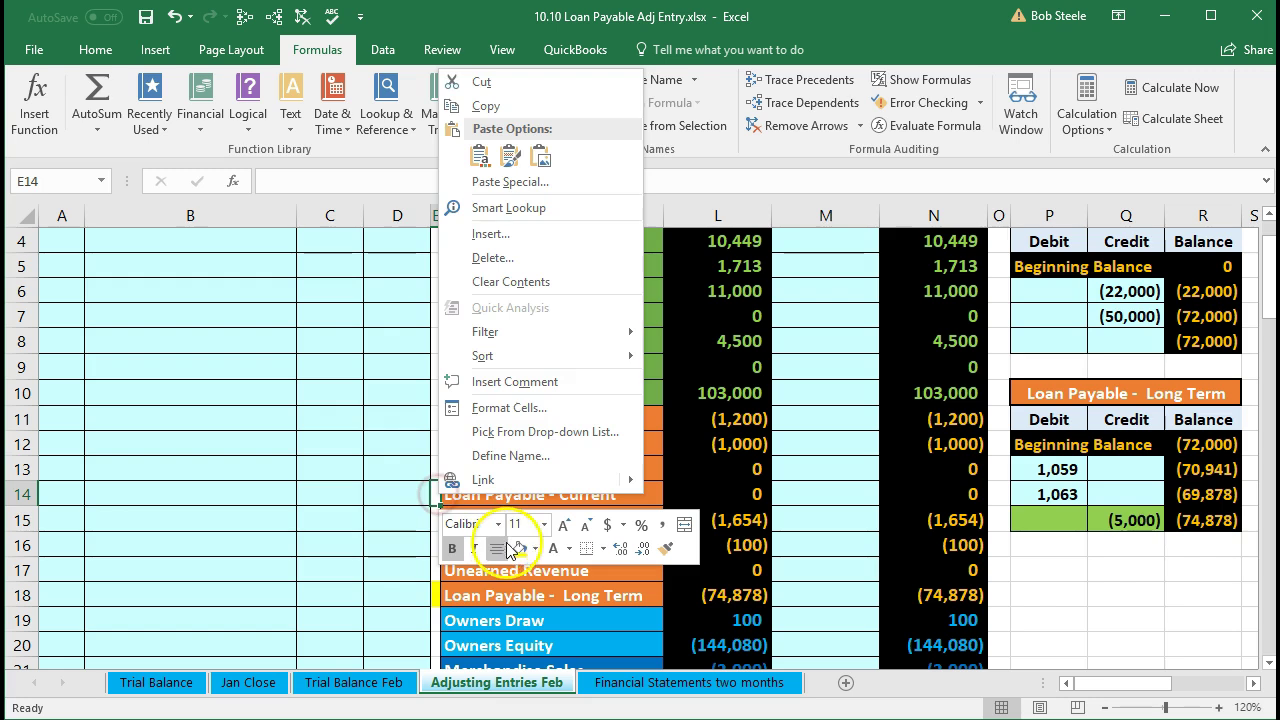
left_click(519, 548)
left_click(405, 495)
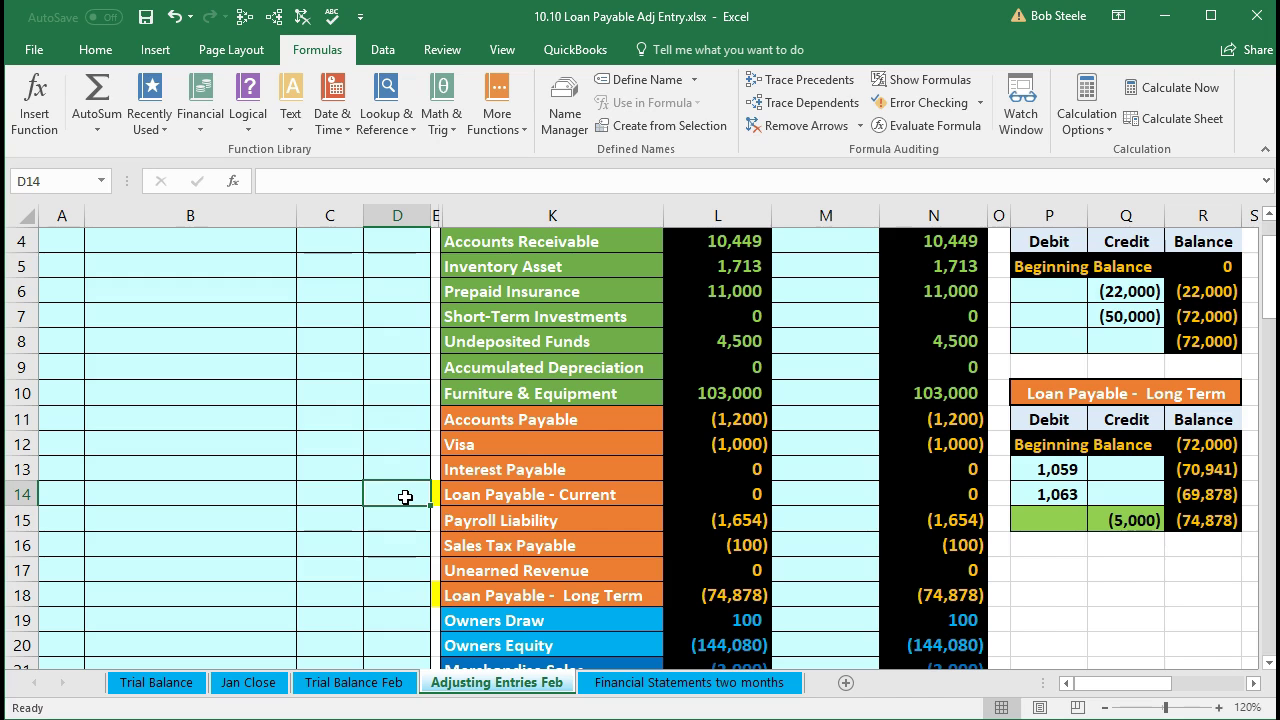
Step: Examine the Loan Payable - Long Term row and its unadjusted balance in the worksheet
left_click(435, 595)
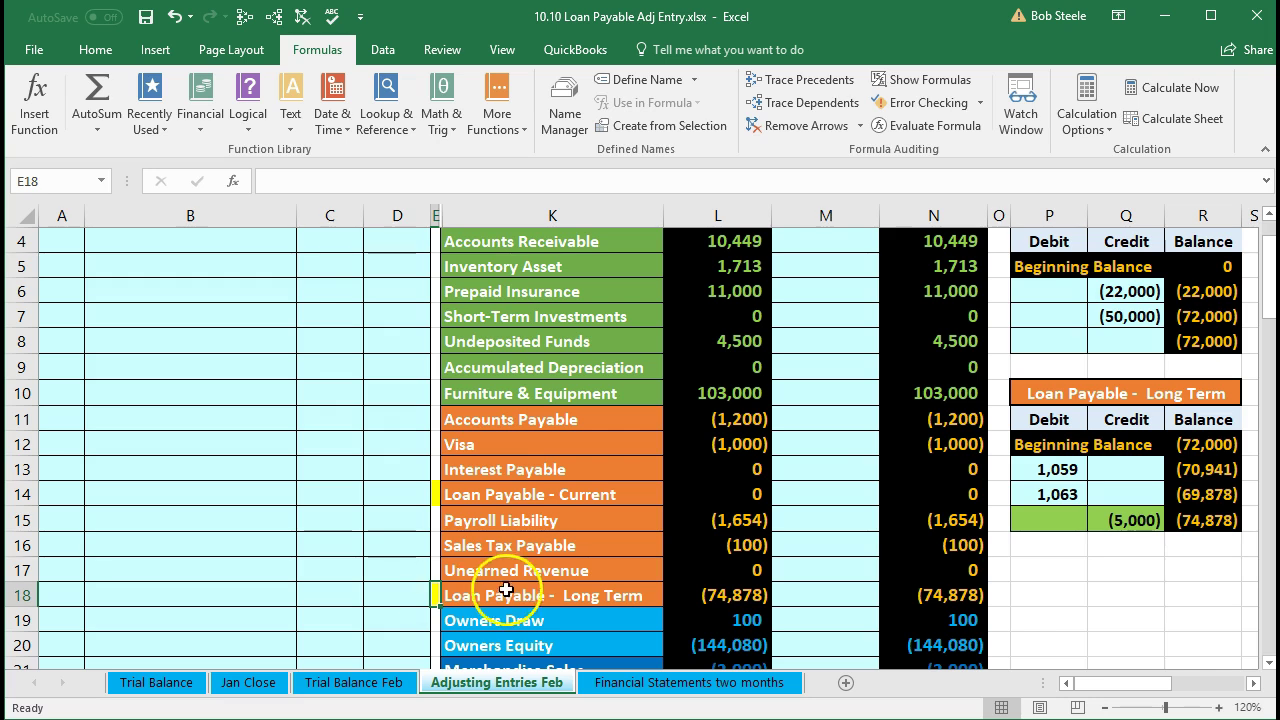
left_click(706, 597)
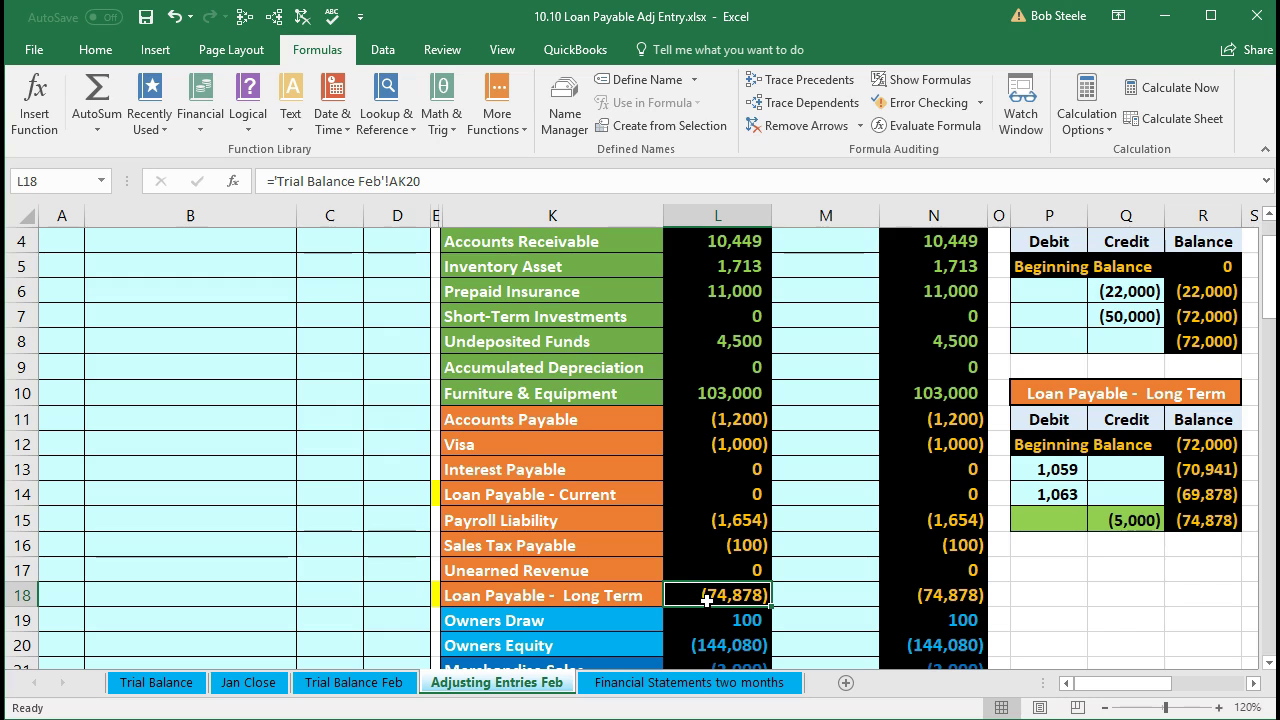
key("Left")
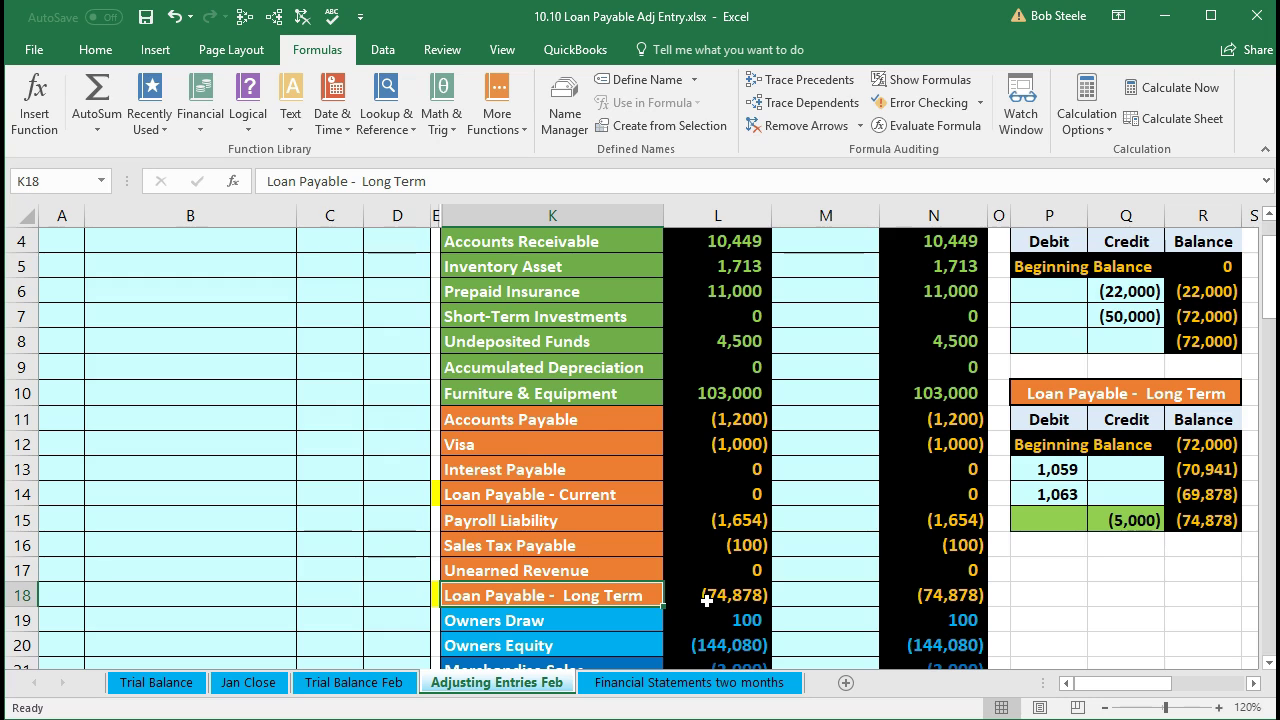
key("Right")
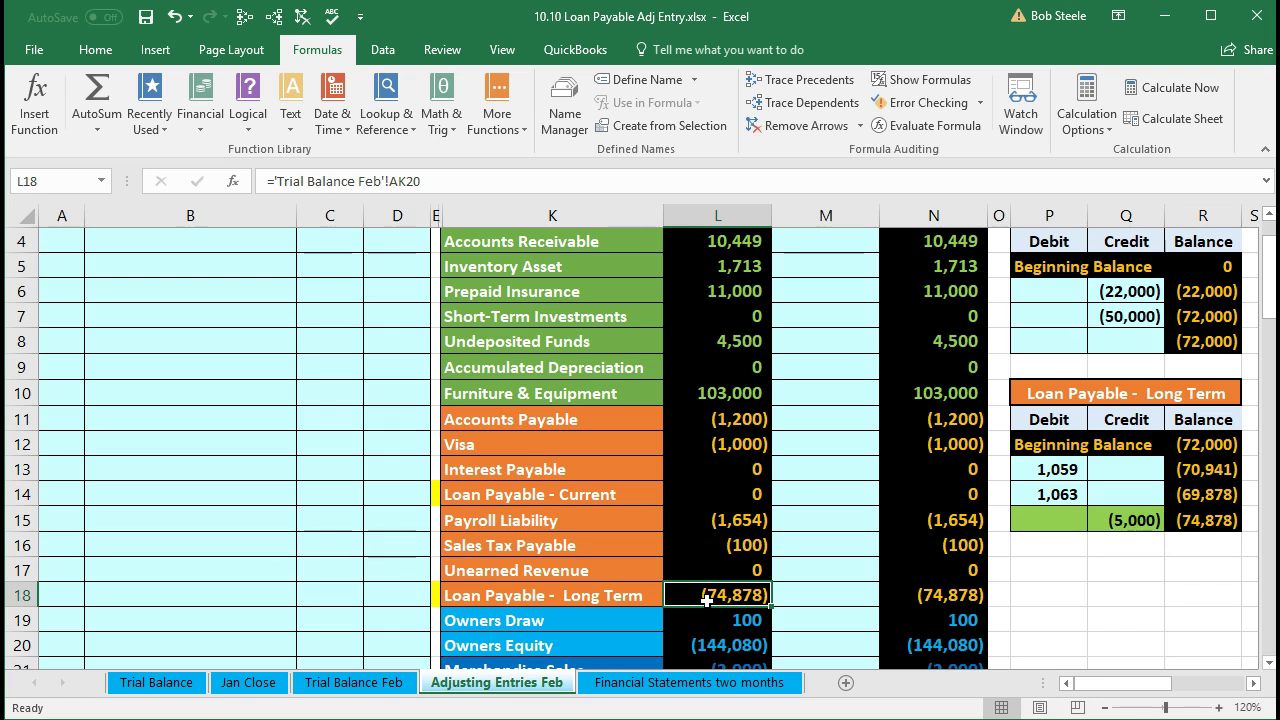
key("Right")
key("Right")
key("Right")
key("Right")
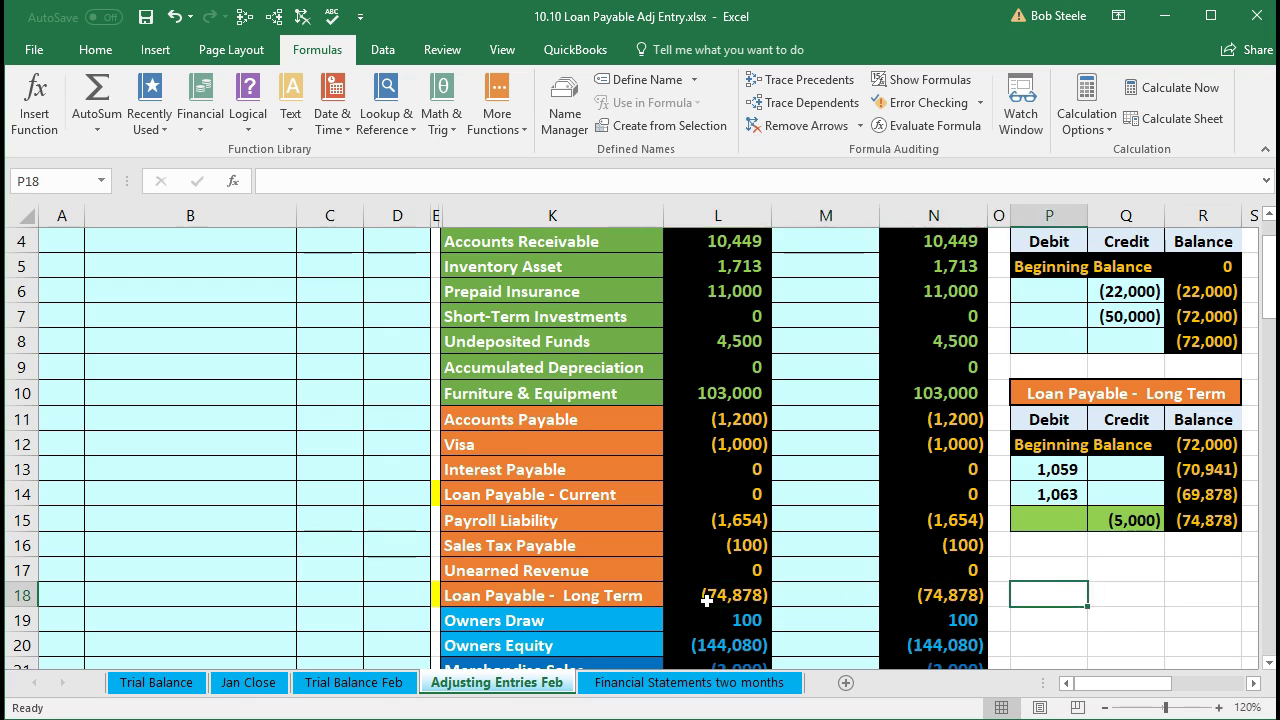
Step: Examine the debit and credit entries in both Loan Payable - Long Term ledger accounts, including the green-shaded row 15
scroll(1029, 523, "up", 1)
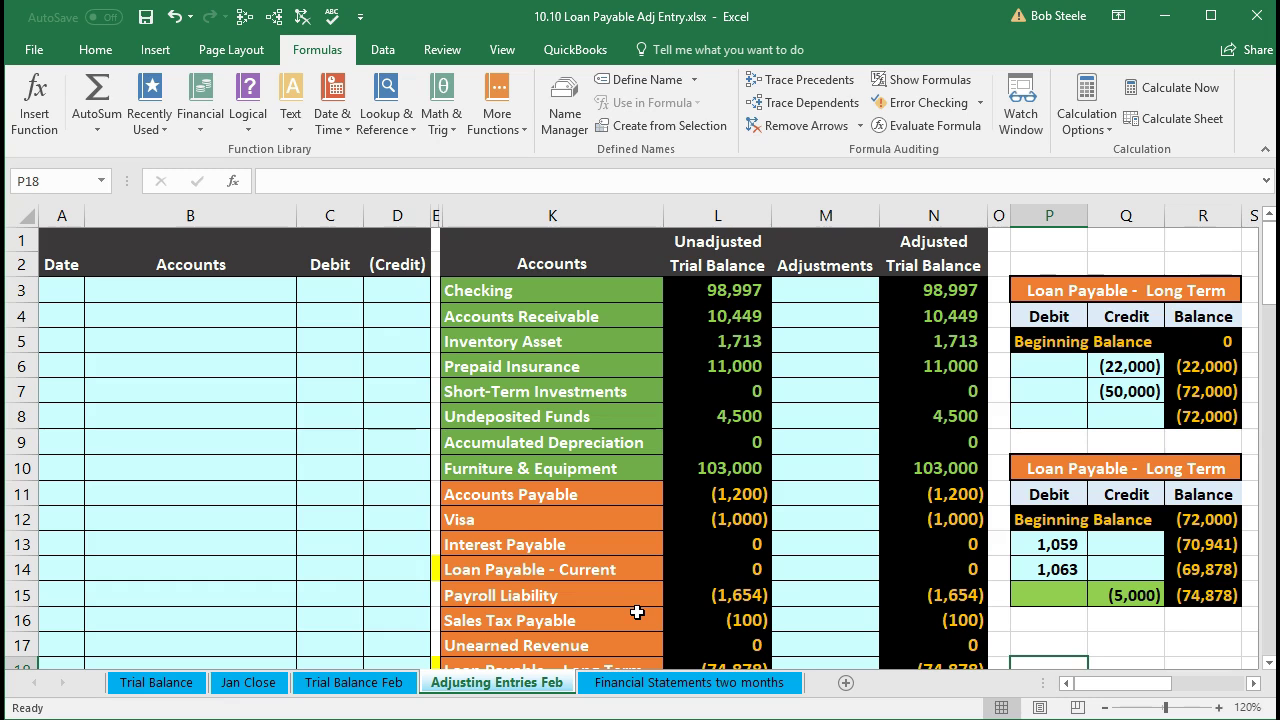
left_click(1120, 367)
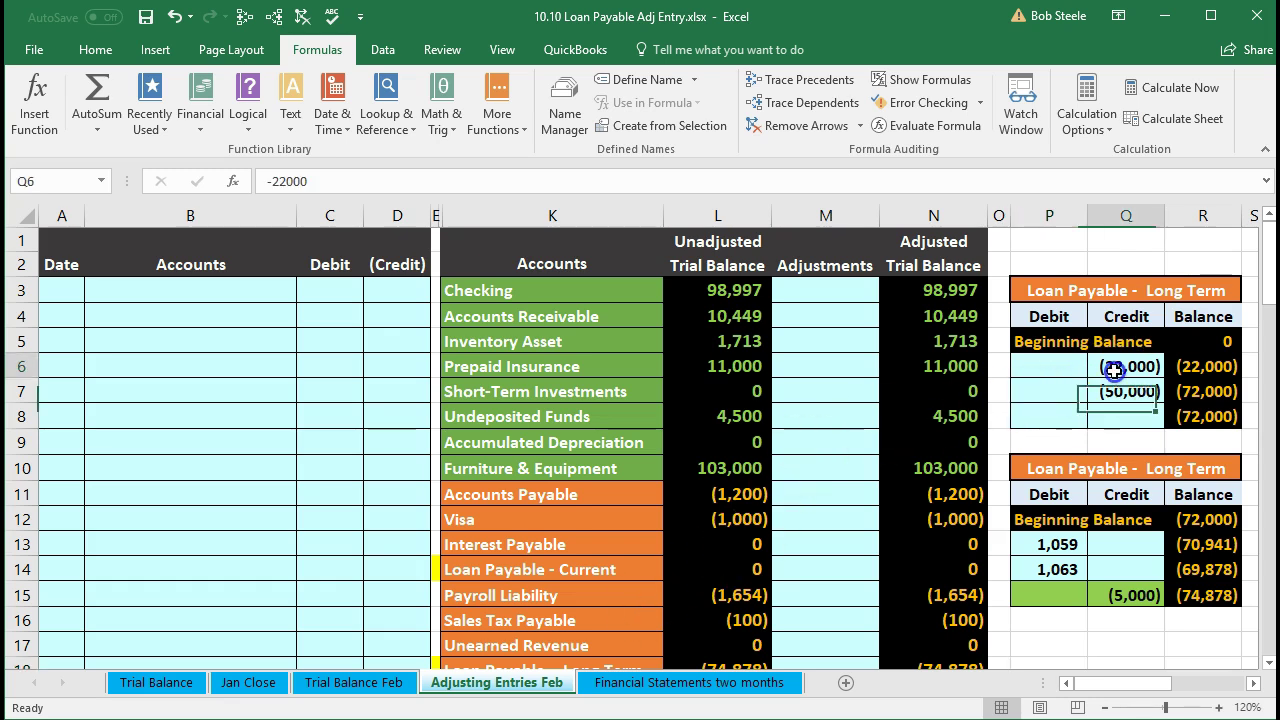
key("Down")
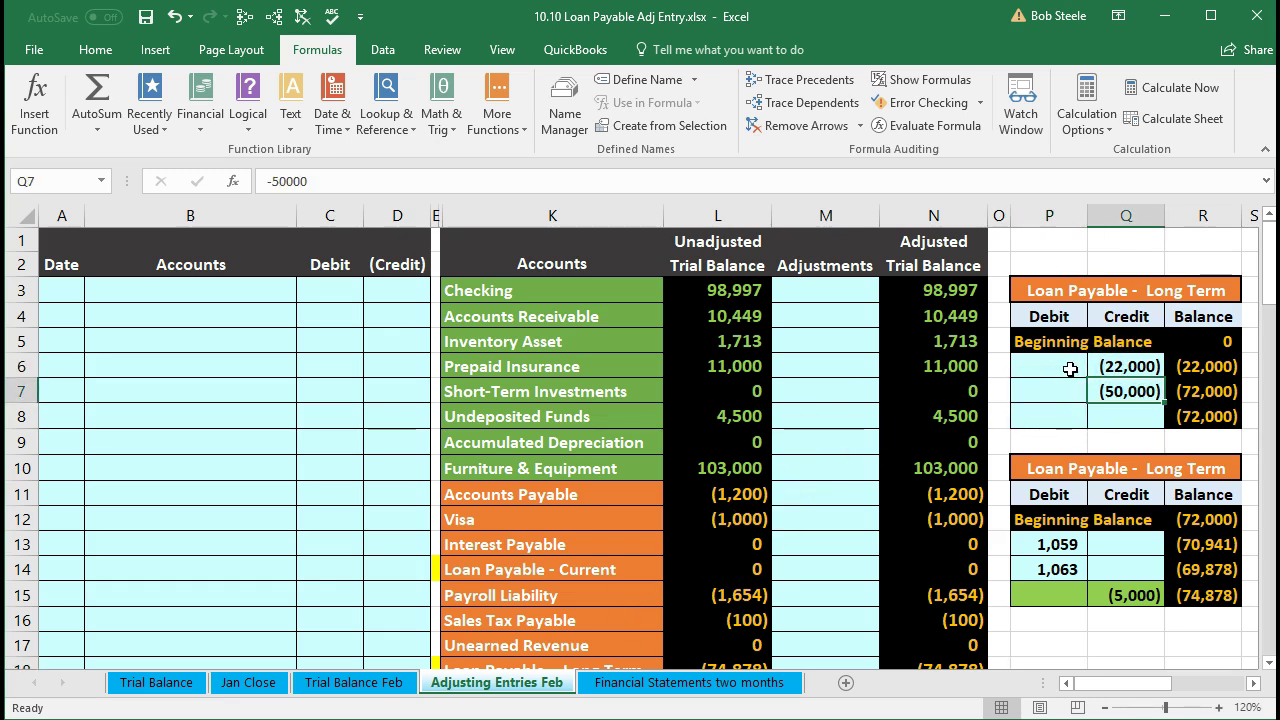
key("Right")
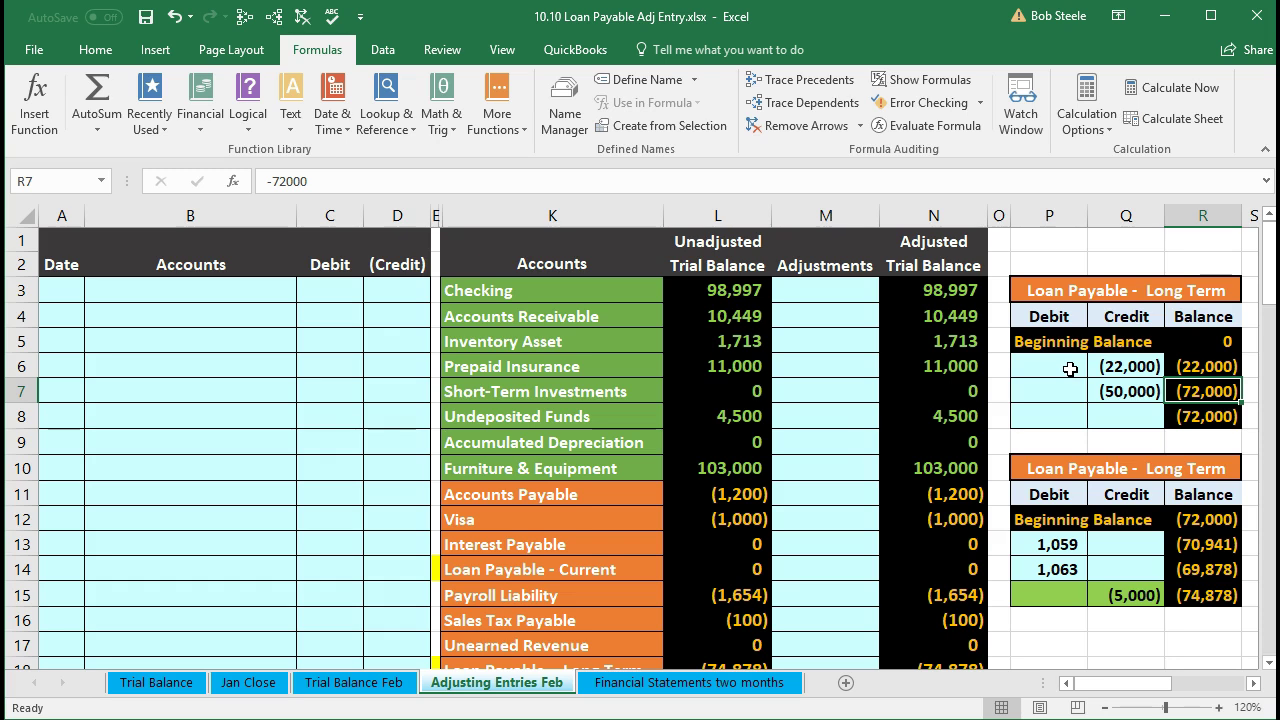
left_click(1058, 545)
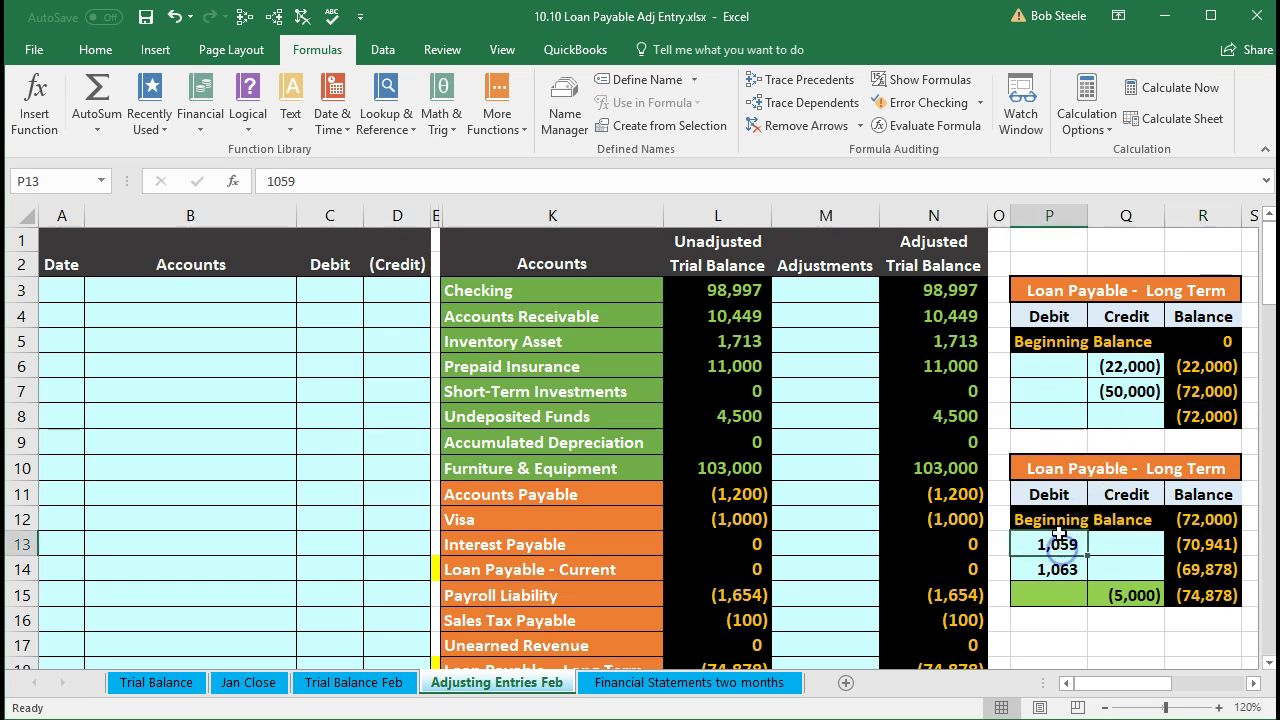
key("Down")
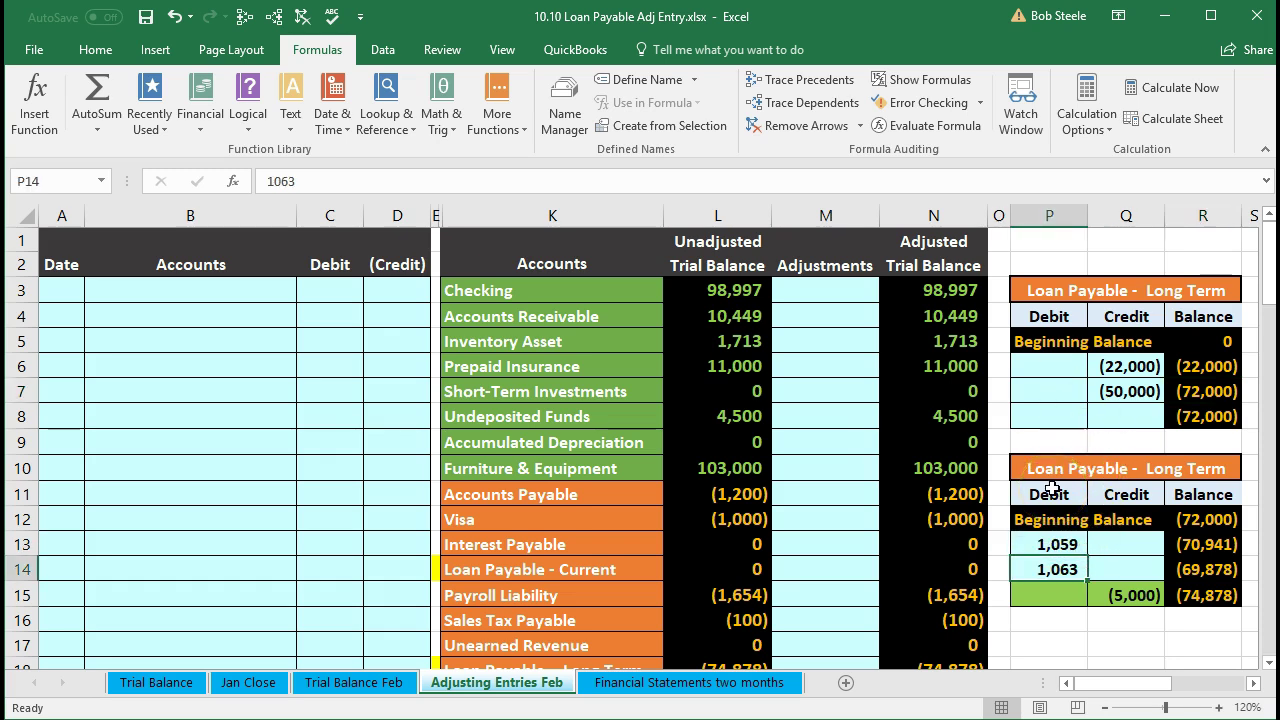
key("Down")
key("Right")
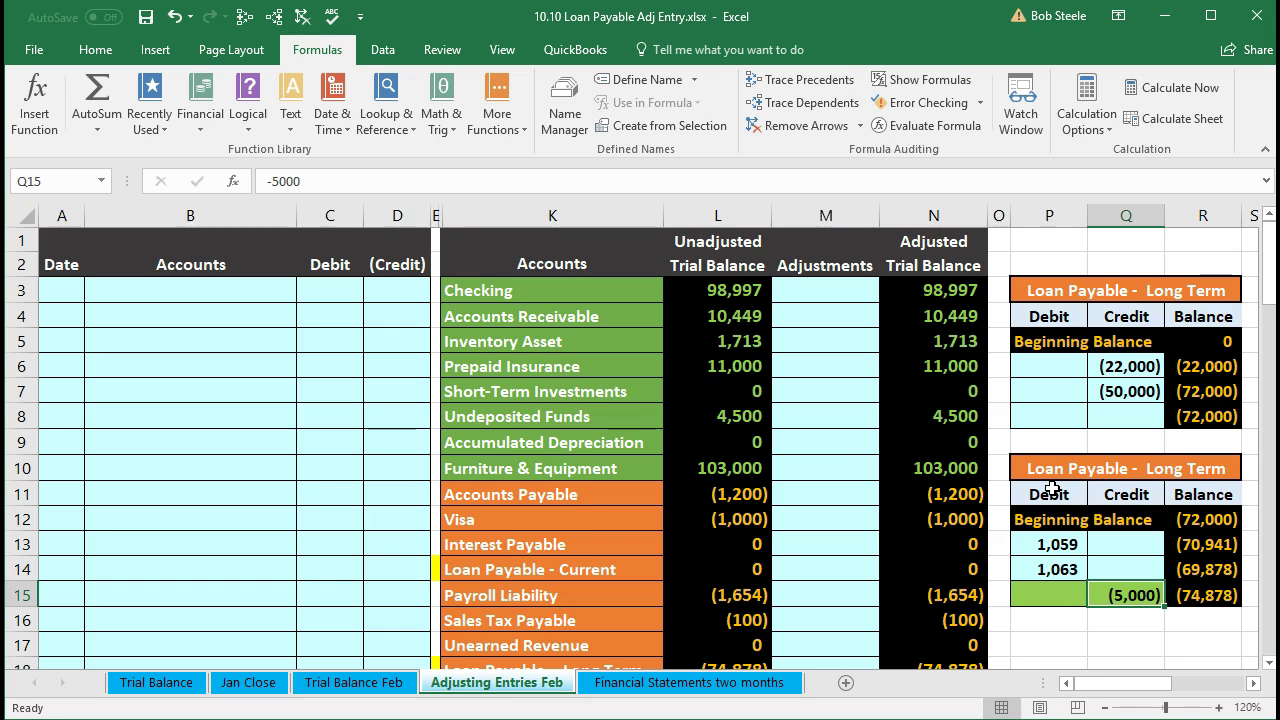
left_click_drag(1060, 594, 1097, 591)
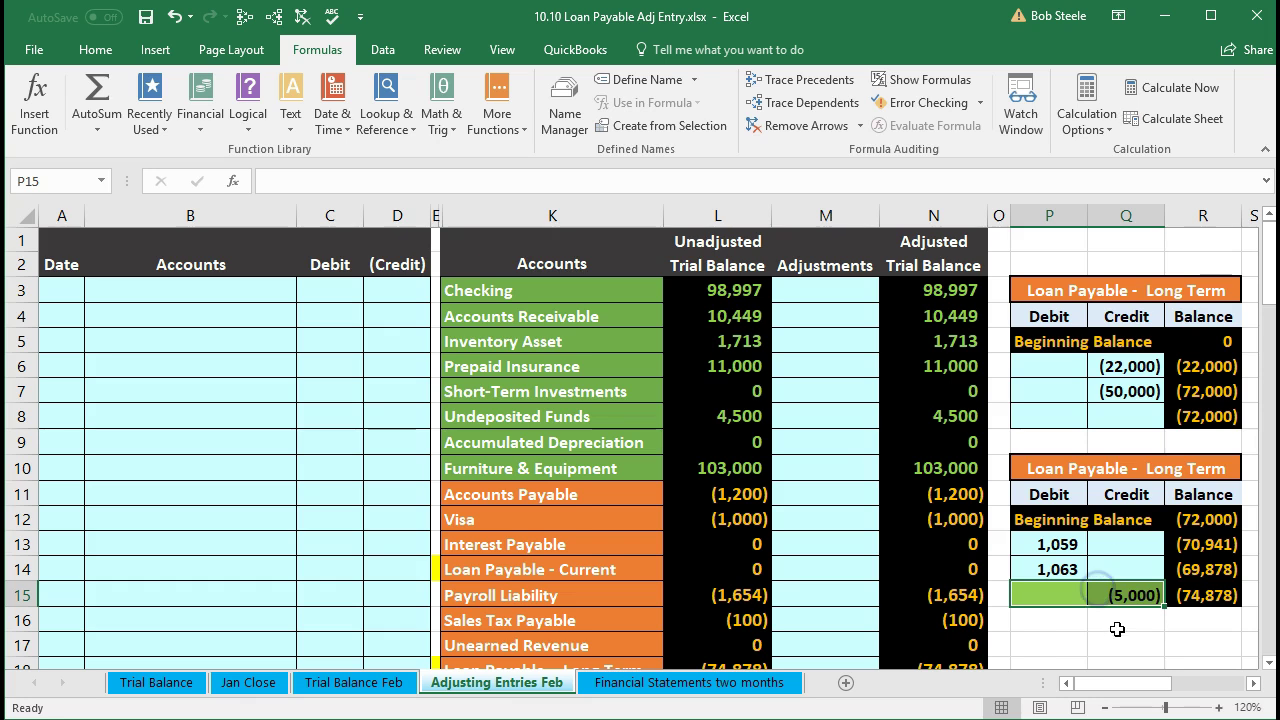
left_click(1110, 598)
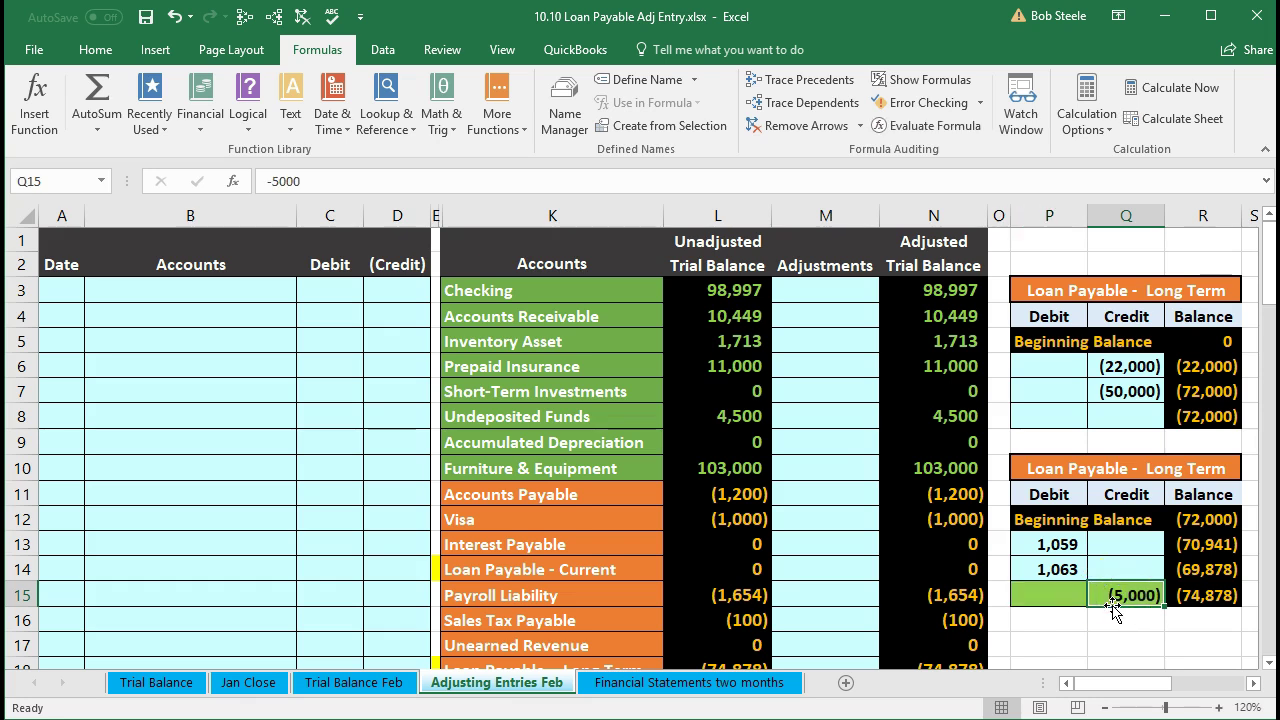
Step: Review the ending balance of the first Loan Payable - Long Term ledger and the green-shaded credit in the second
scroll(1115, 610, "down", 1)
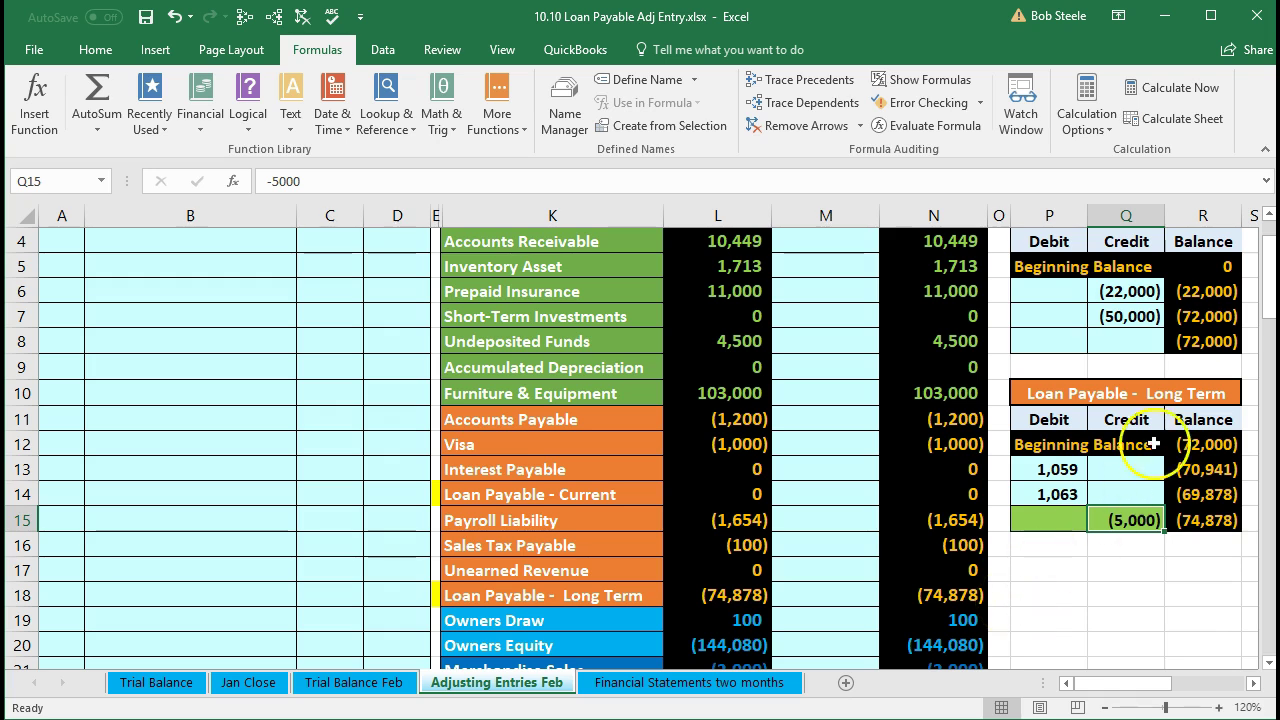
left_click(1193, 342)
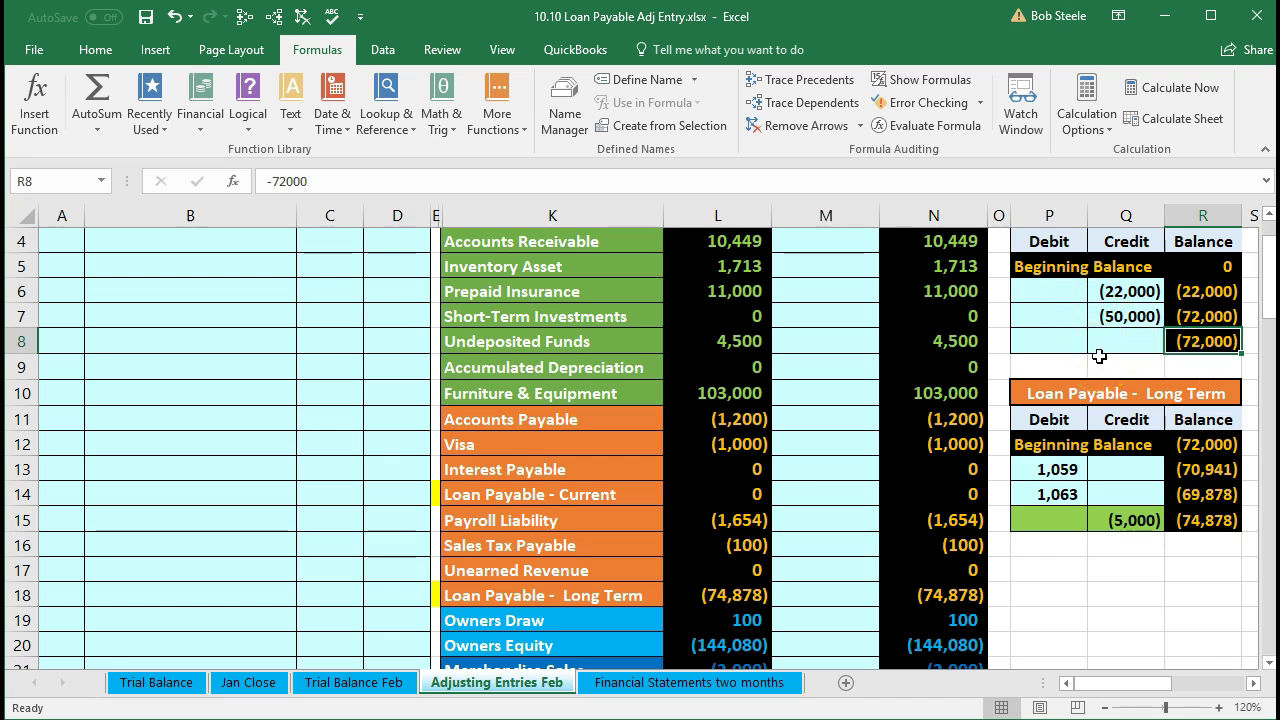
scroll(1104, 380, "down", 1)
left_click(1128, 446)
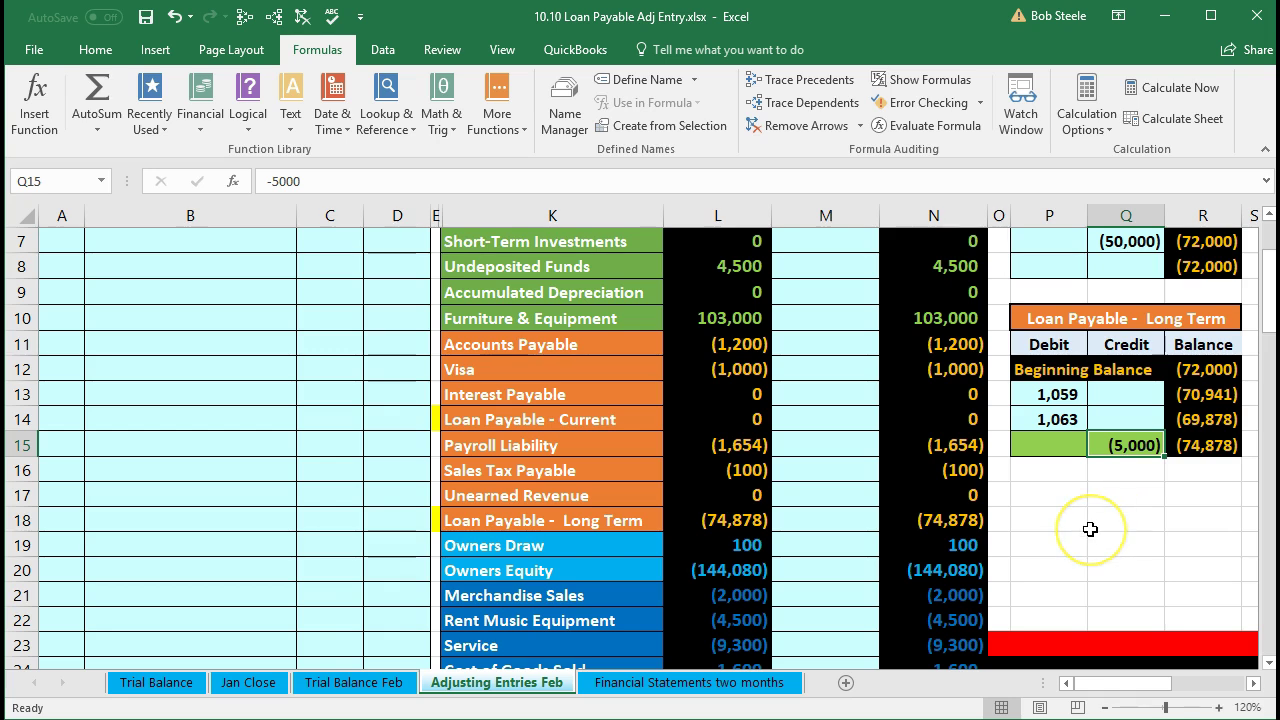
scroll(1090, 528, "up", 1)
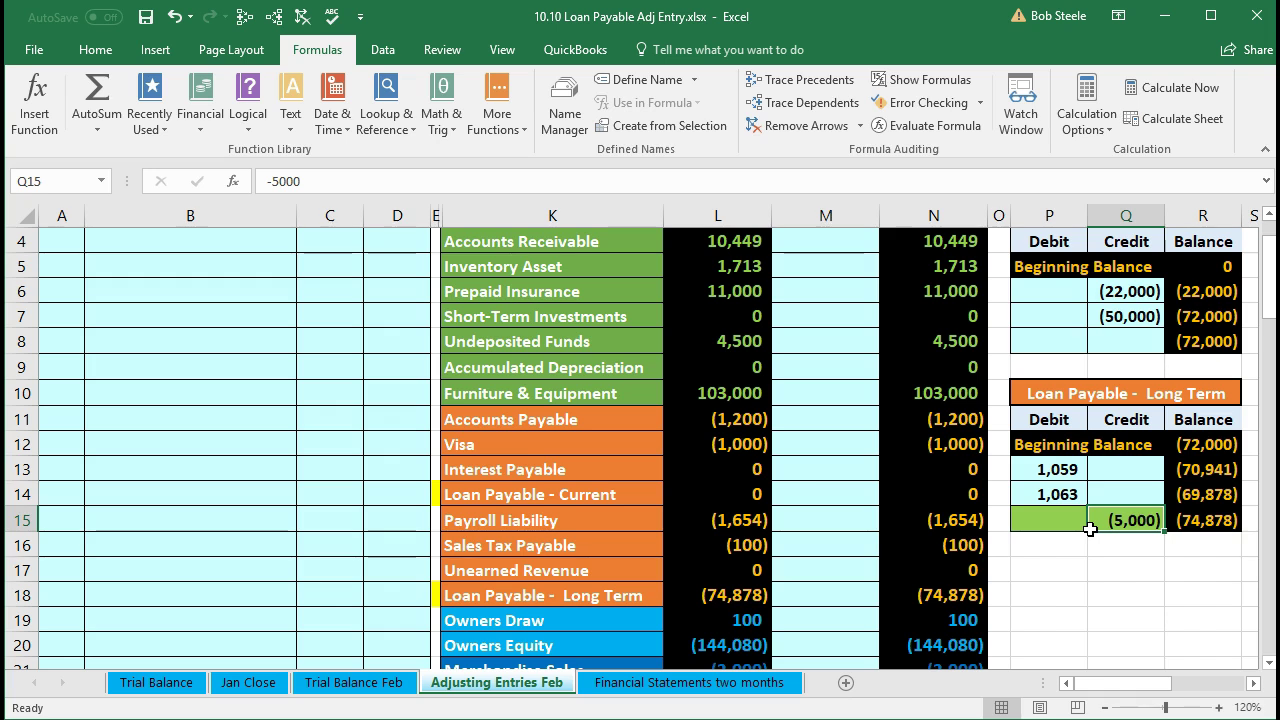
Step: Examine the loan amount, months, rate and repayment terms above the blank payment schedule, along with the empty Future value cell
key("Right")
key("Right")
key("Right")
key("Right")
key("Right")
key("Right")
key("Right")
key("Right")
key("Right")
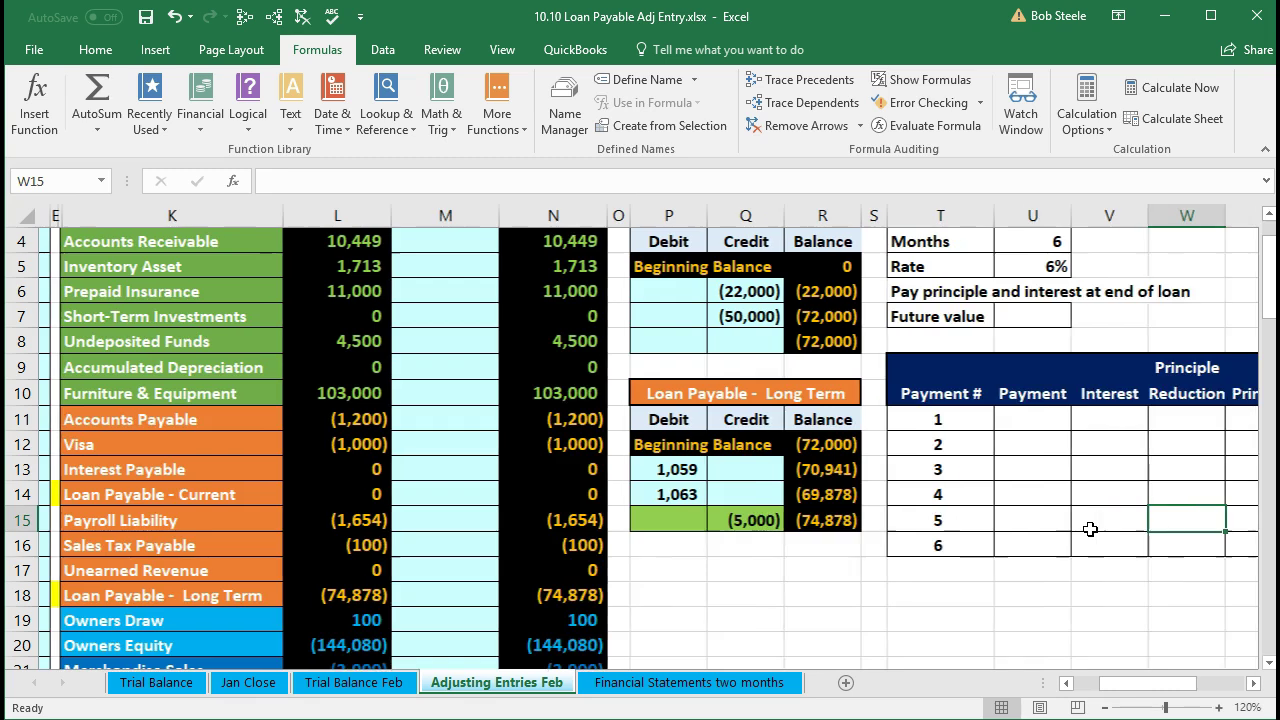
key("Right")
key("Right")
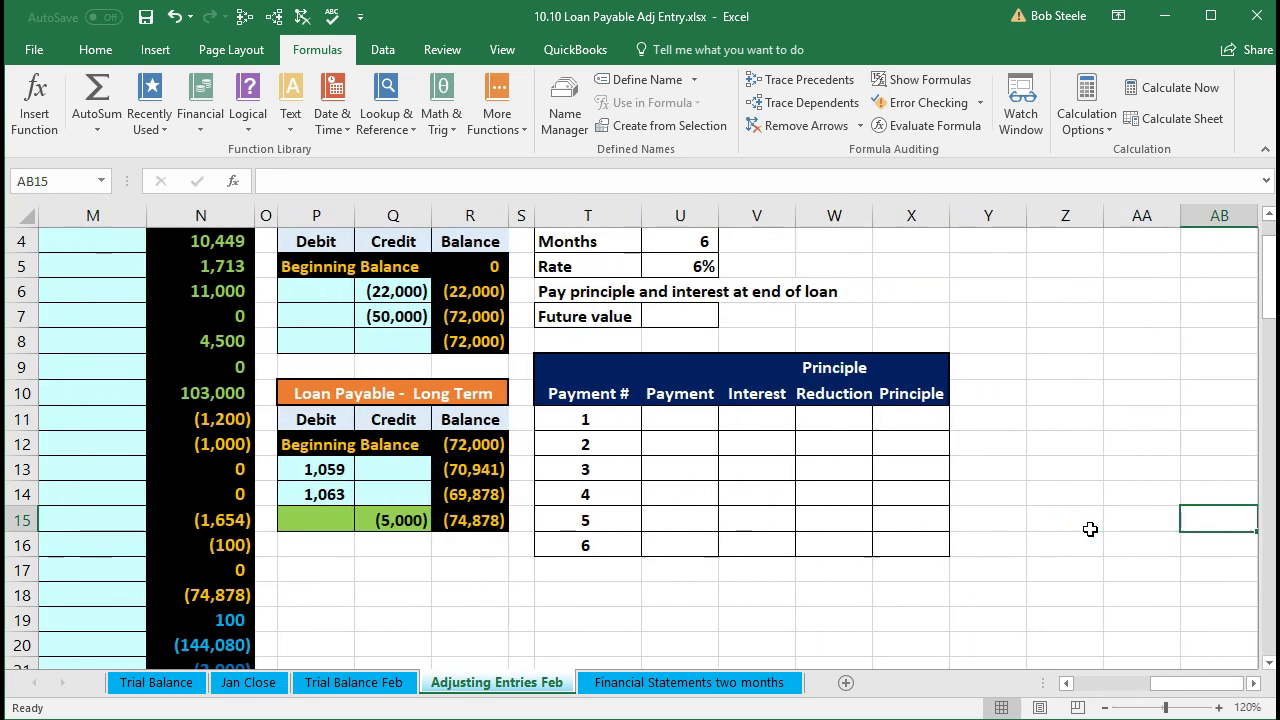
scroll(978, 505, "up", 1)
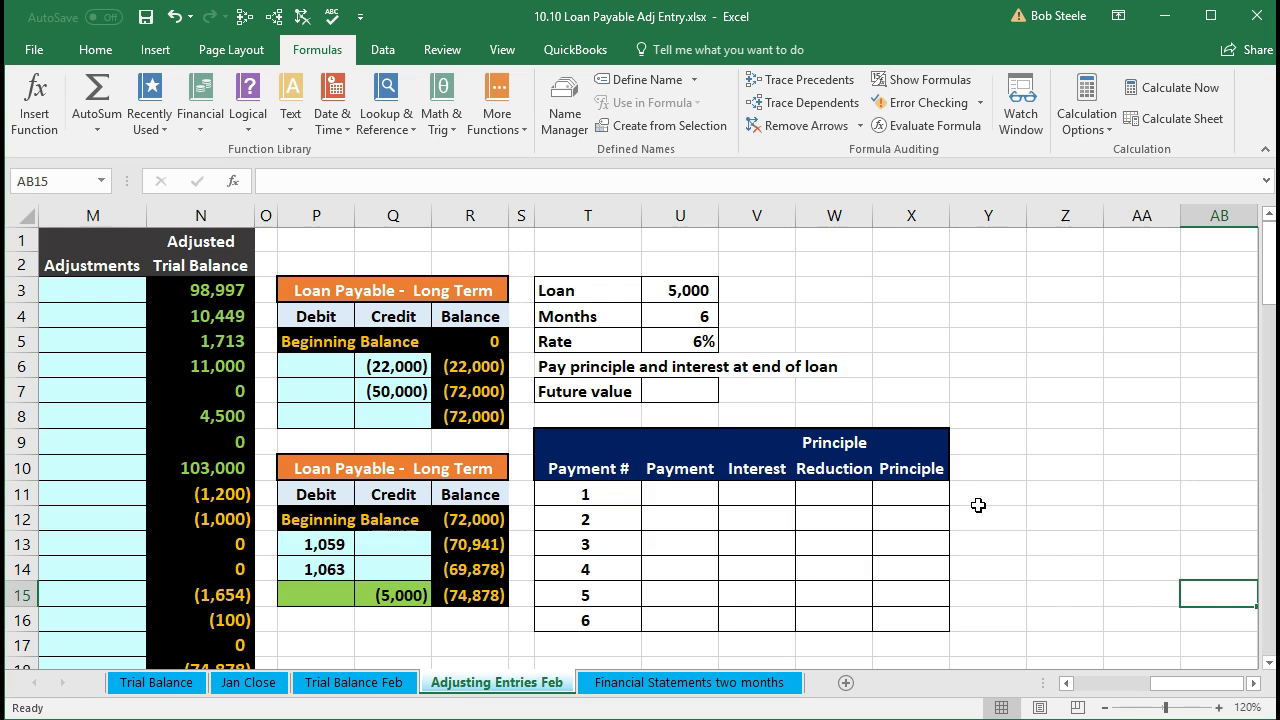
left_click(696, 288)
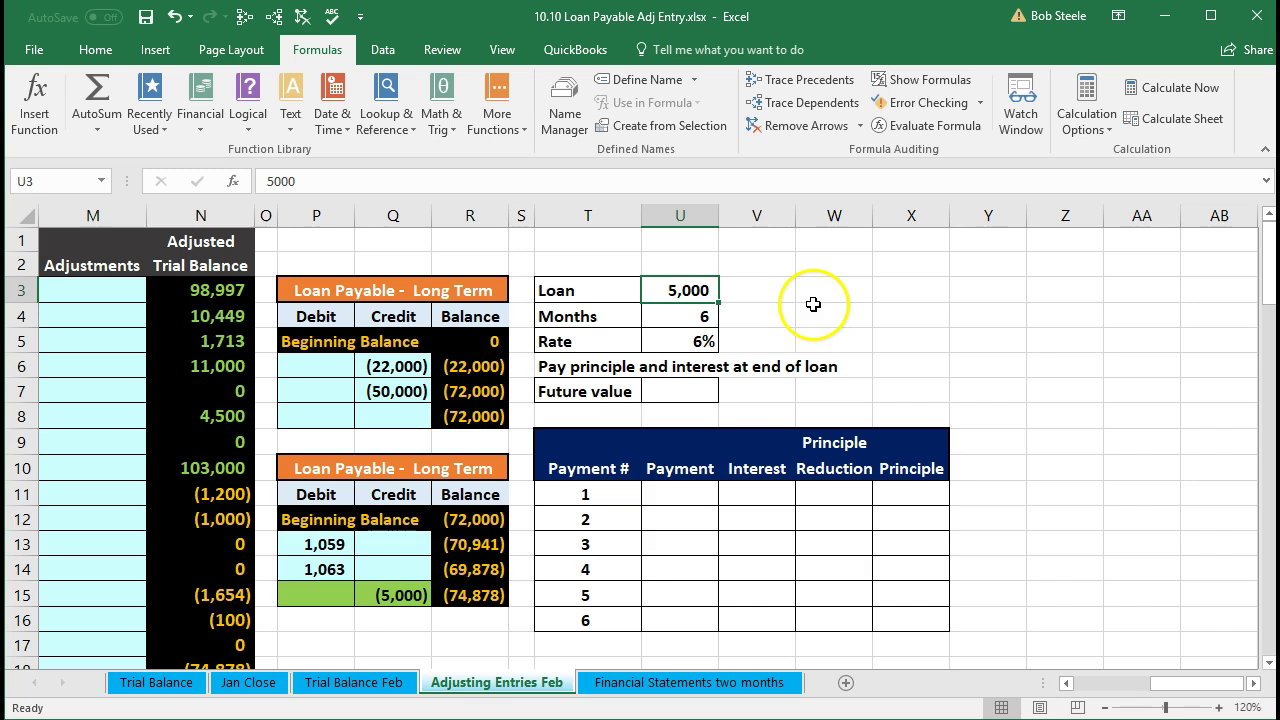
left_click(710, 318)
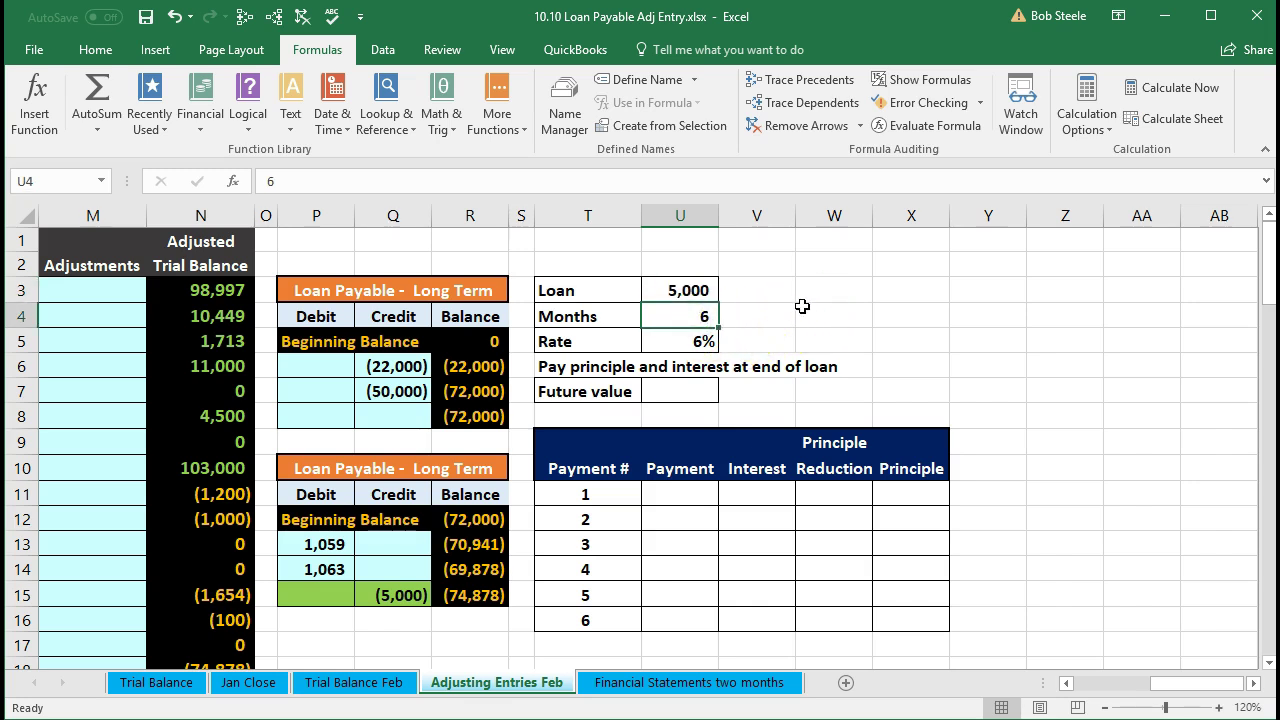
left_click(703, 340)
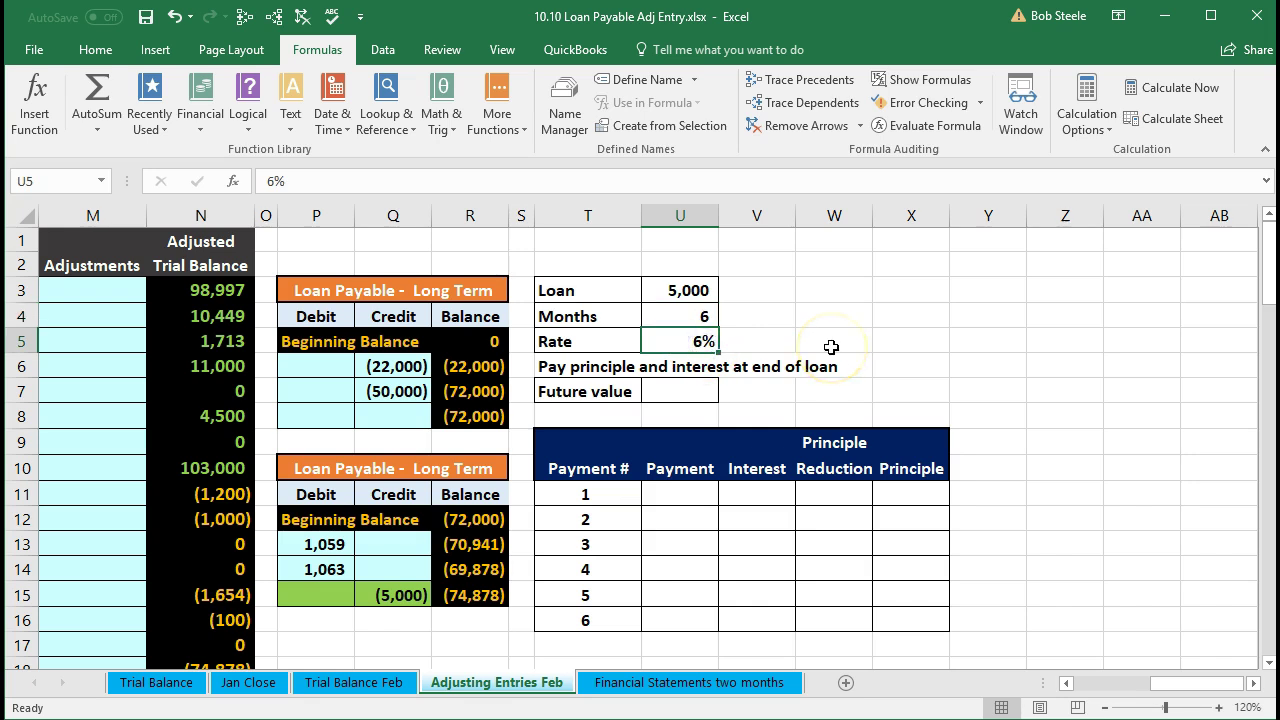
left_click(714, 392)
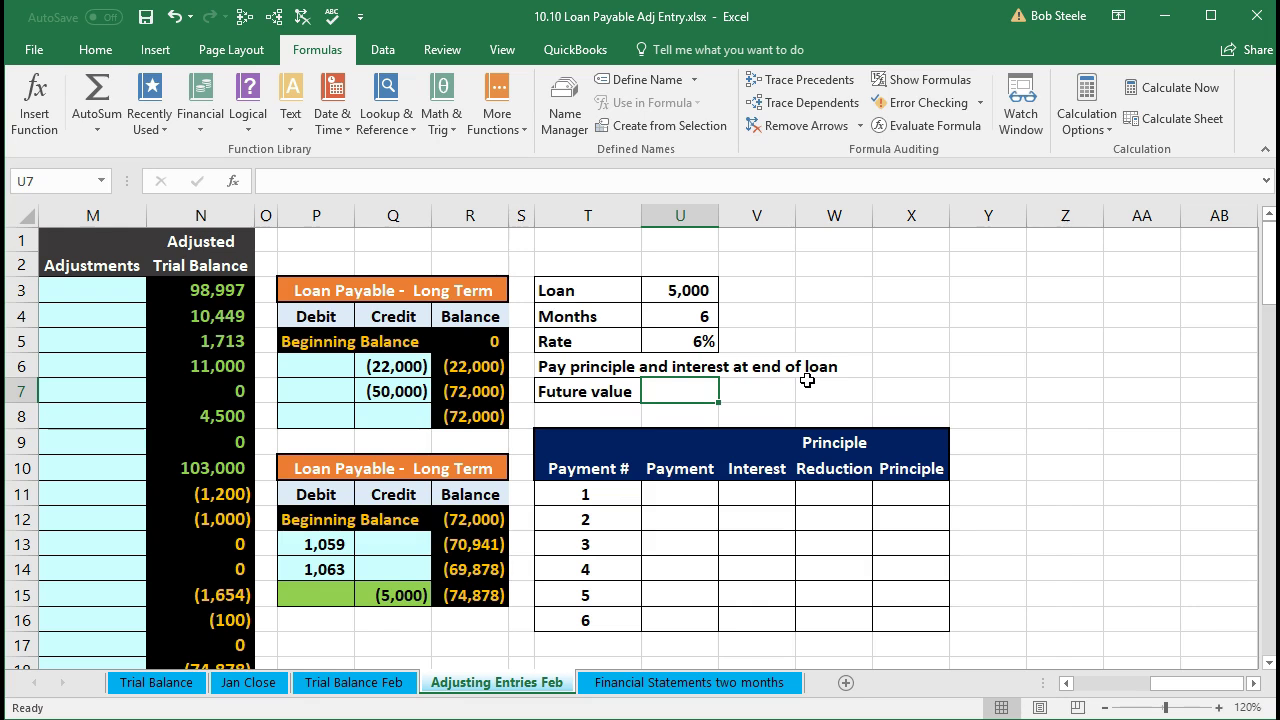
left_click(711, 293)
left_click(708, 338)
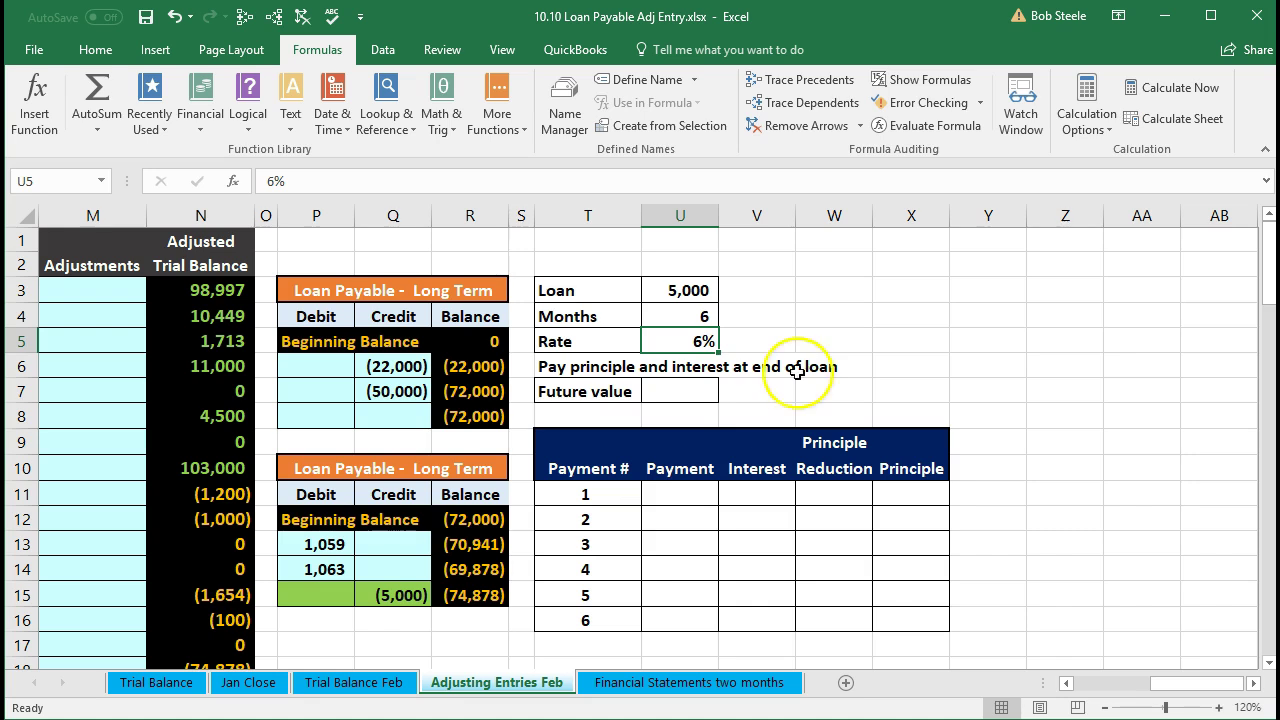
Step: Search the functions for "future value" and insert the FV function in the Future value cell U7
left_click(691, 400)
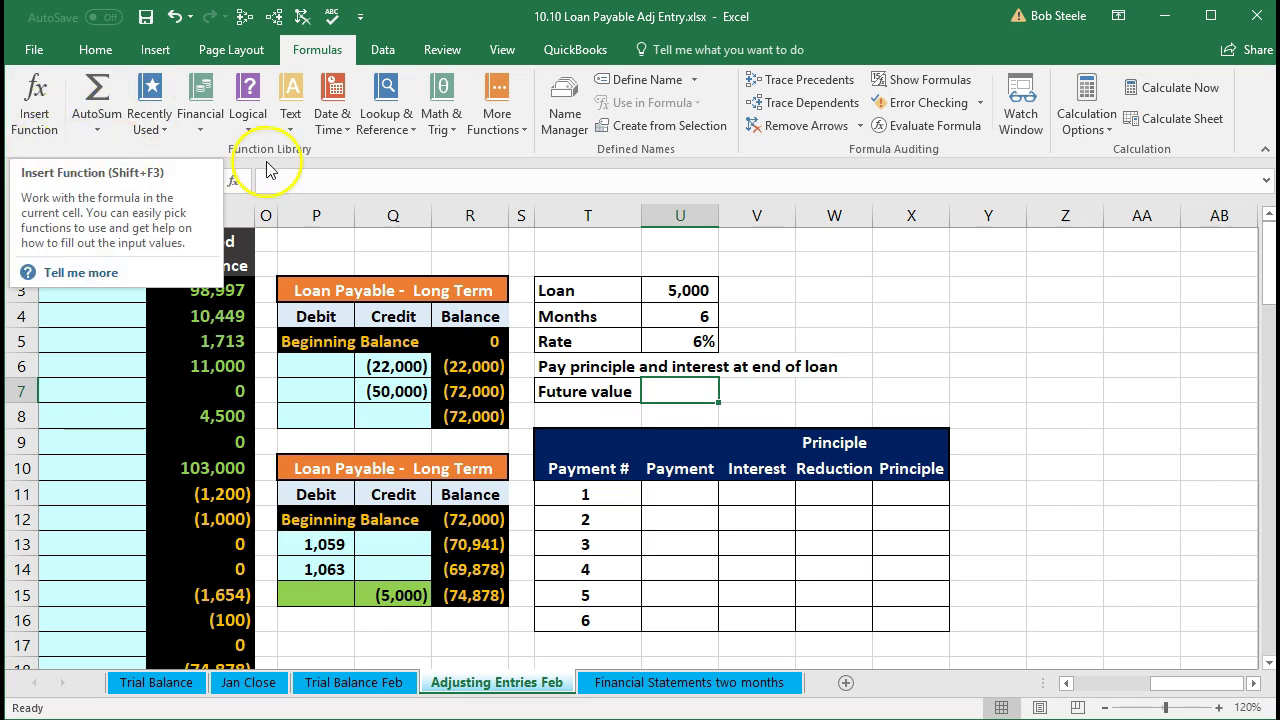
left_click(22, 96)
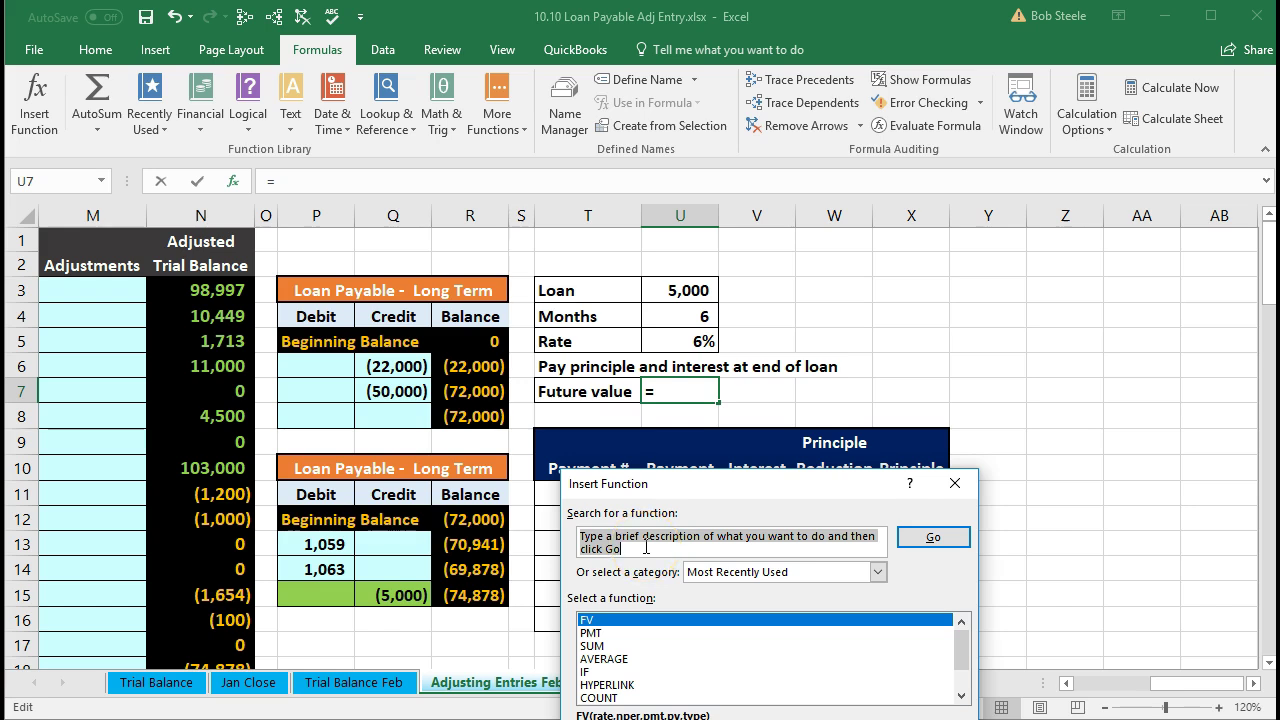
type("future value")
key("Return")
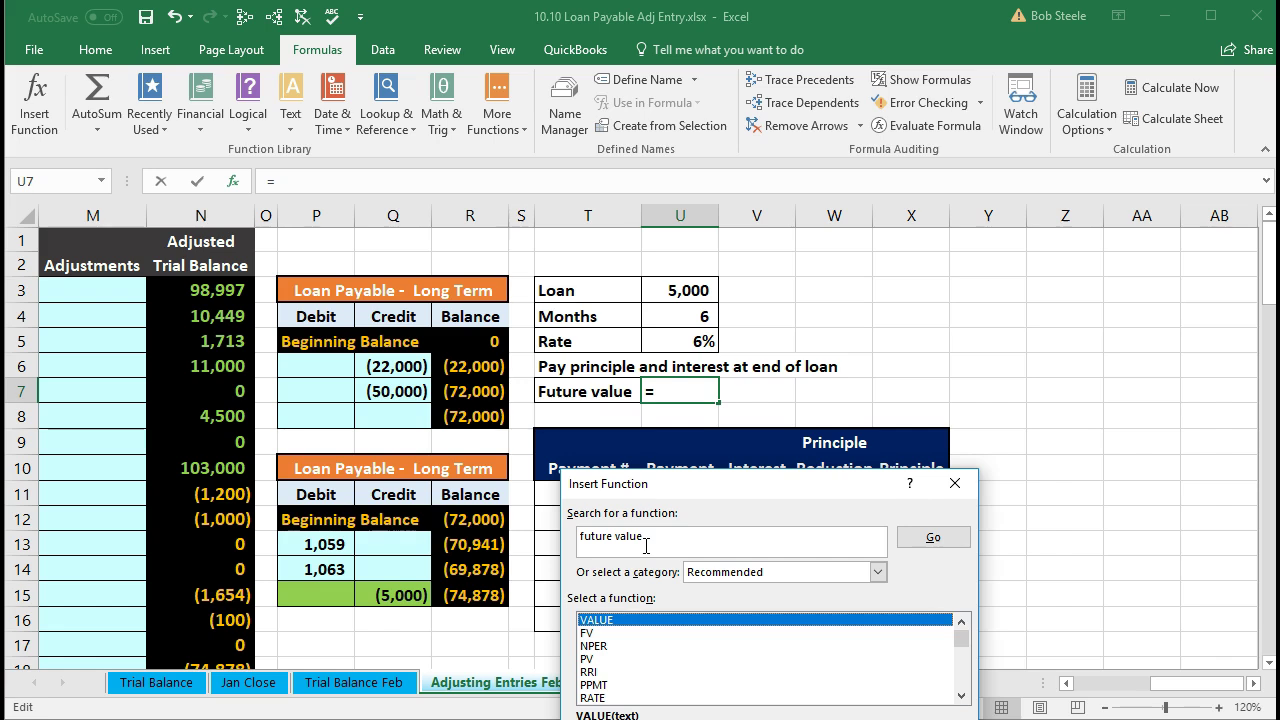
left_click(592, 633)
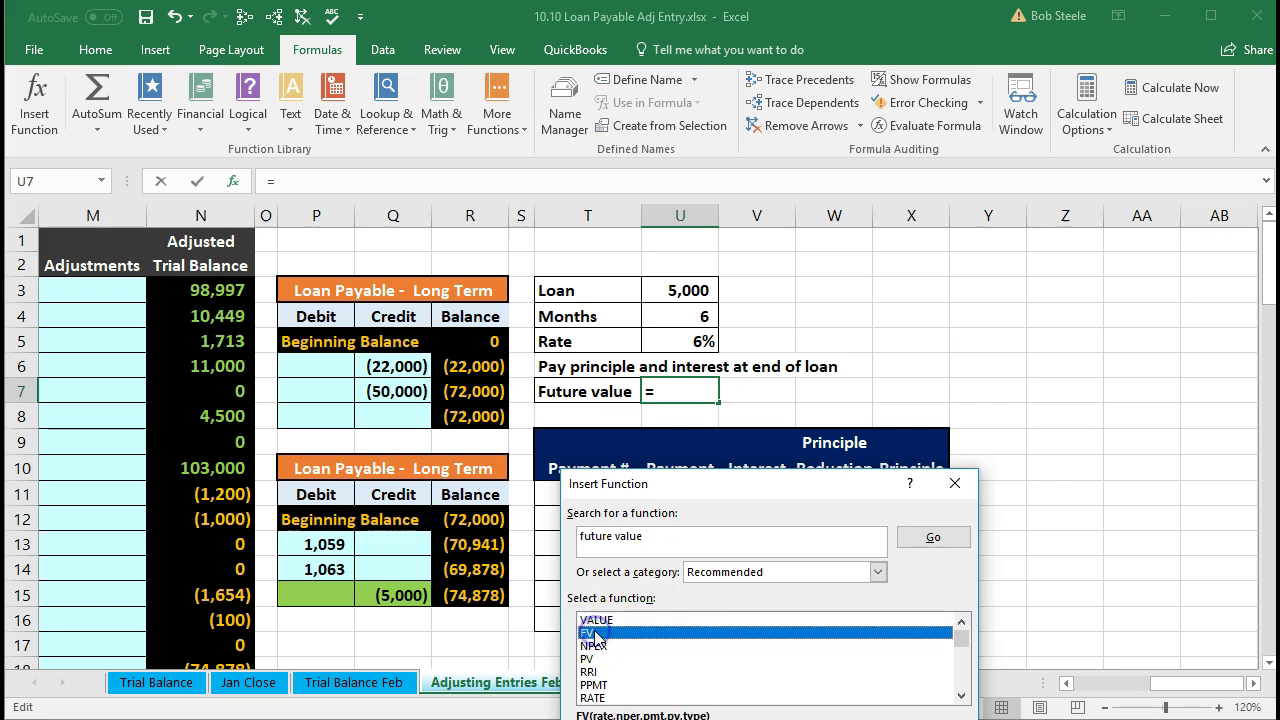
left_click_drag(703, 505, 887, 295)
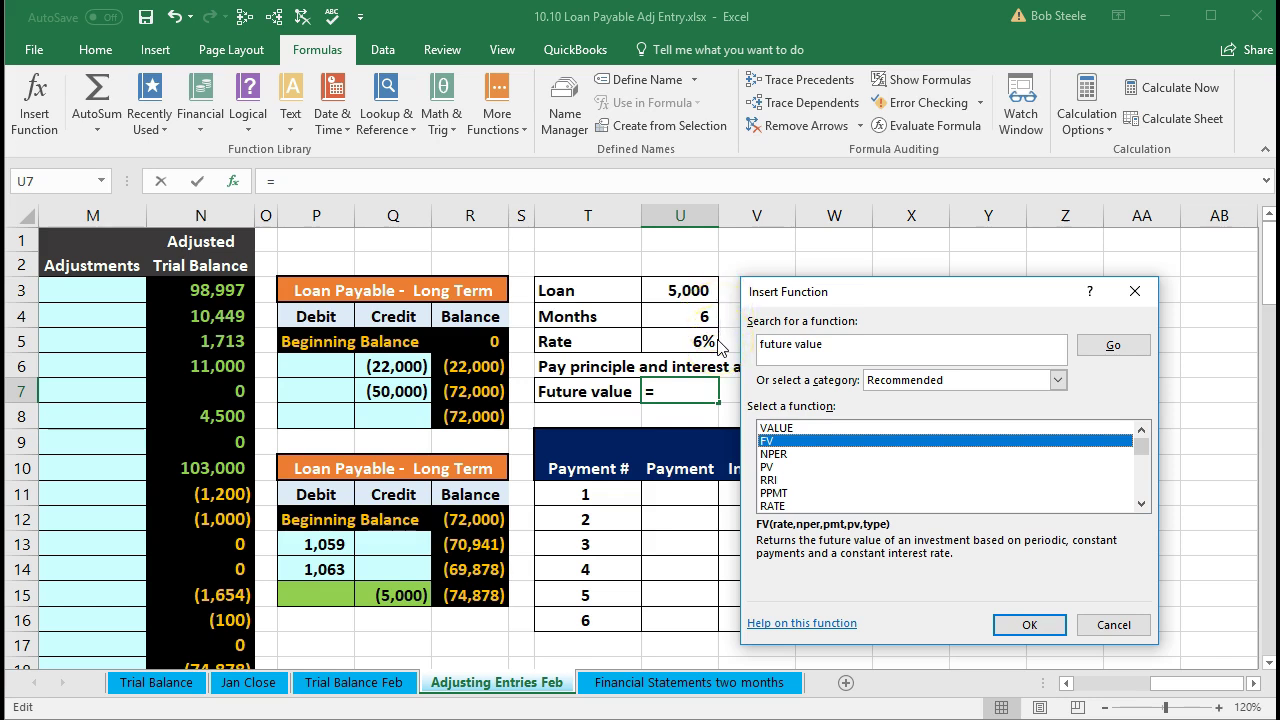
left_click(1027, 624)
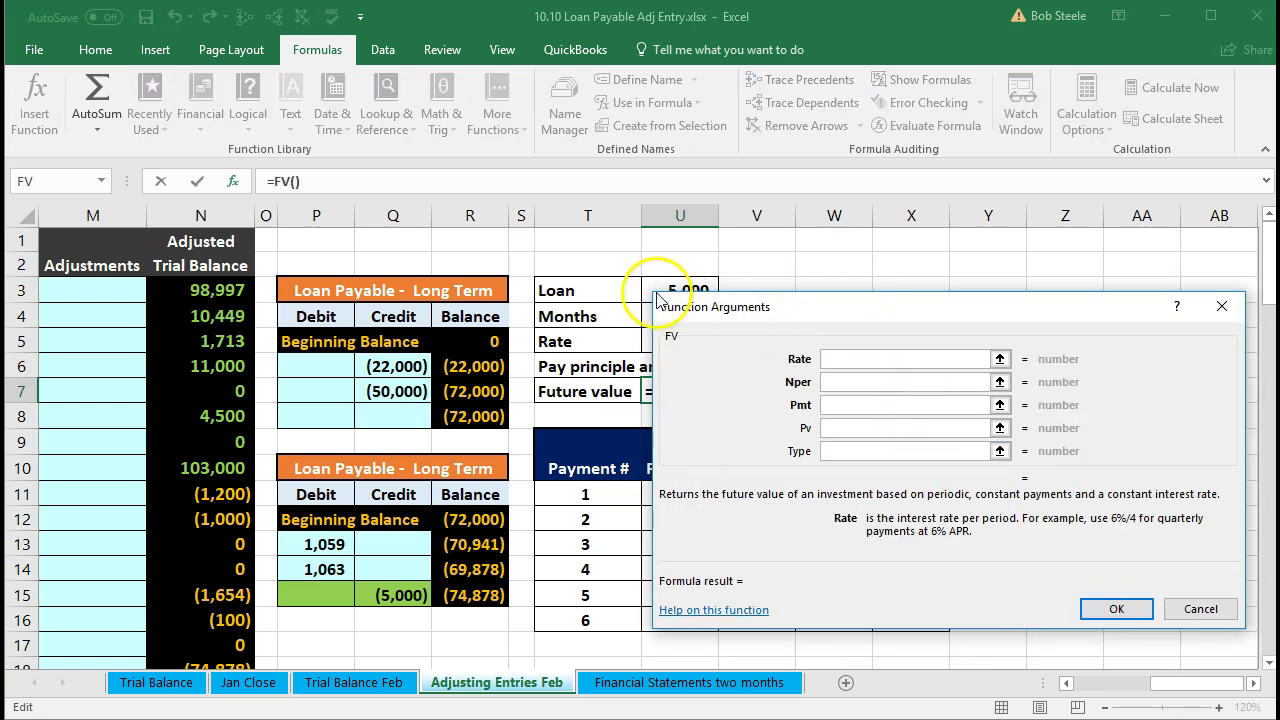
Step: Set the FV function's Rate argument to the monthly rate U5/12, keeping the loan terms visible
left_click_drag(791, 307, 520, 421)
scroll(766, 314, "down", 1)
scroll(760, 330, "up", 1)
left_click_drag(712, 421, 698, 441)
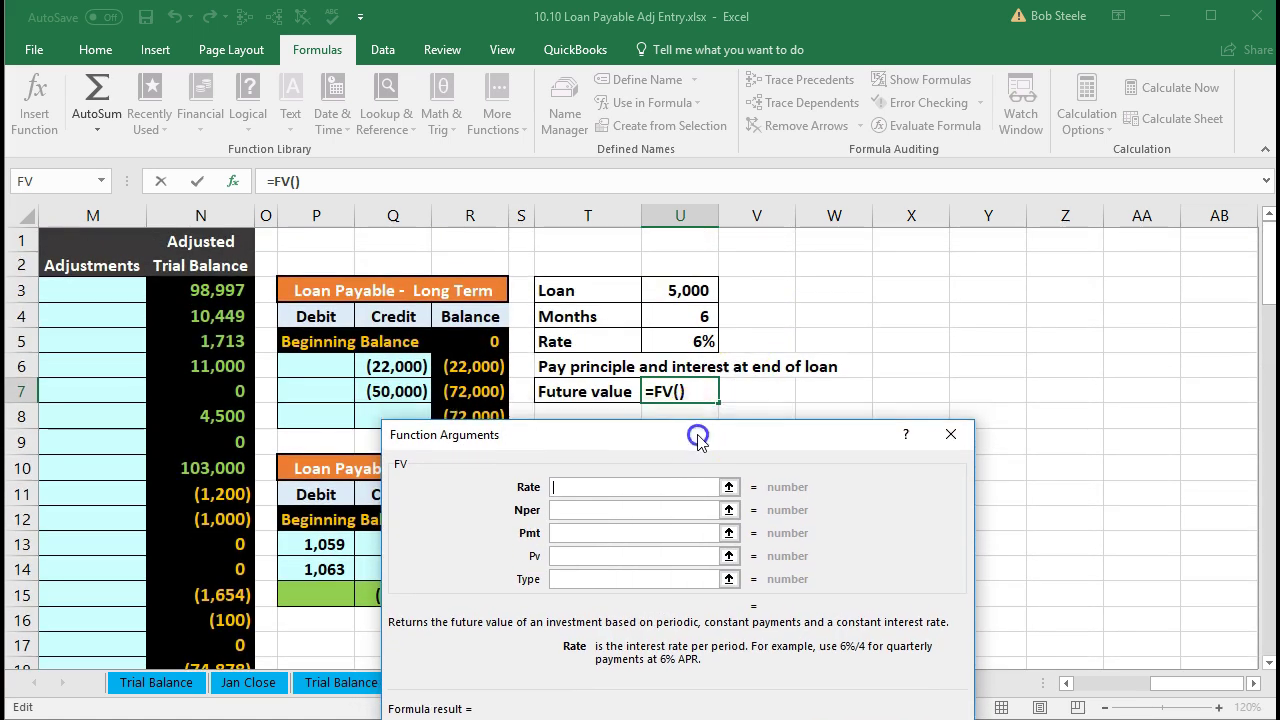
left_click(610, 488)
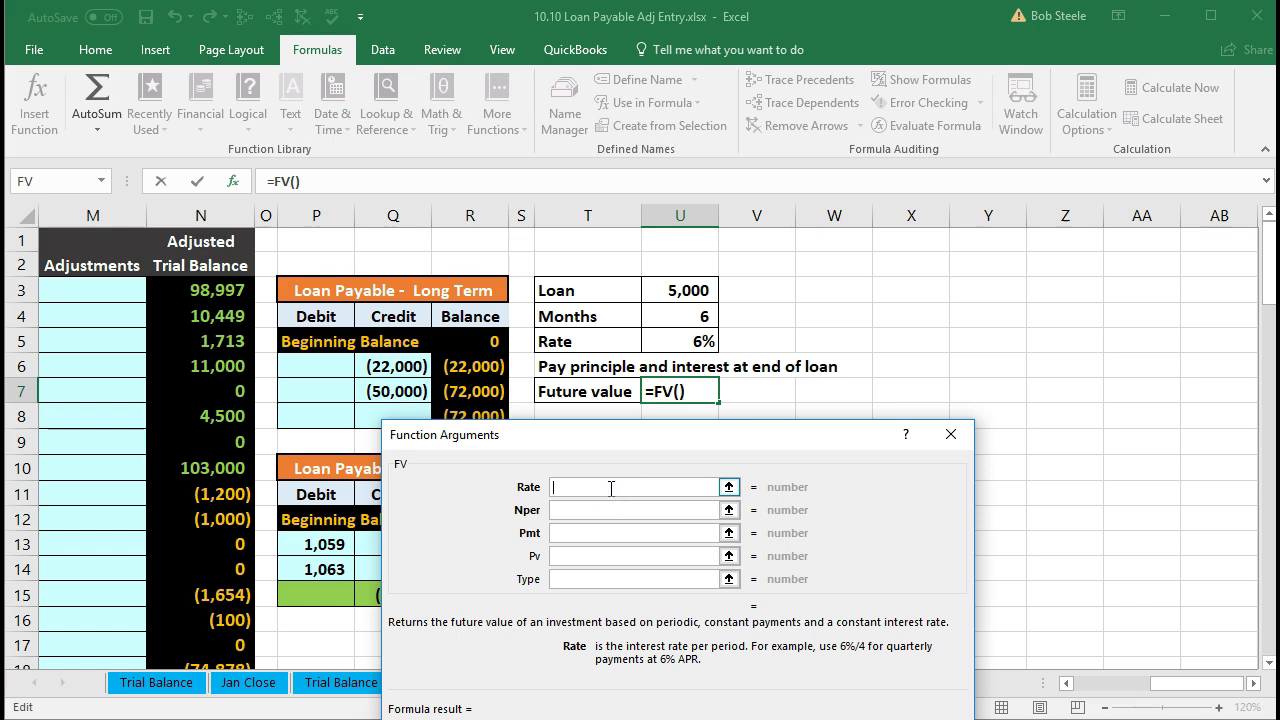
type("=")
key("BackSpace")
left_click(682, 341)
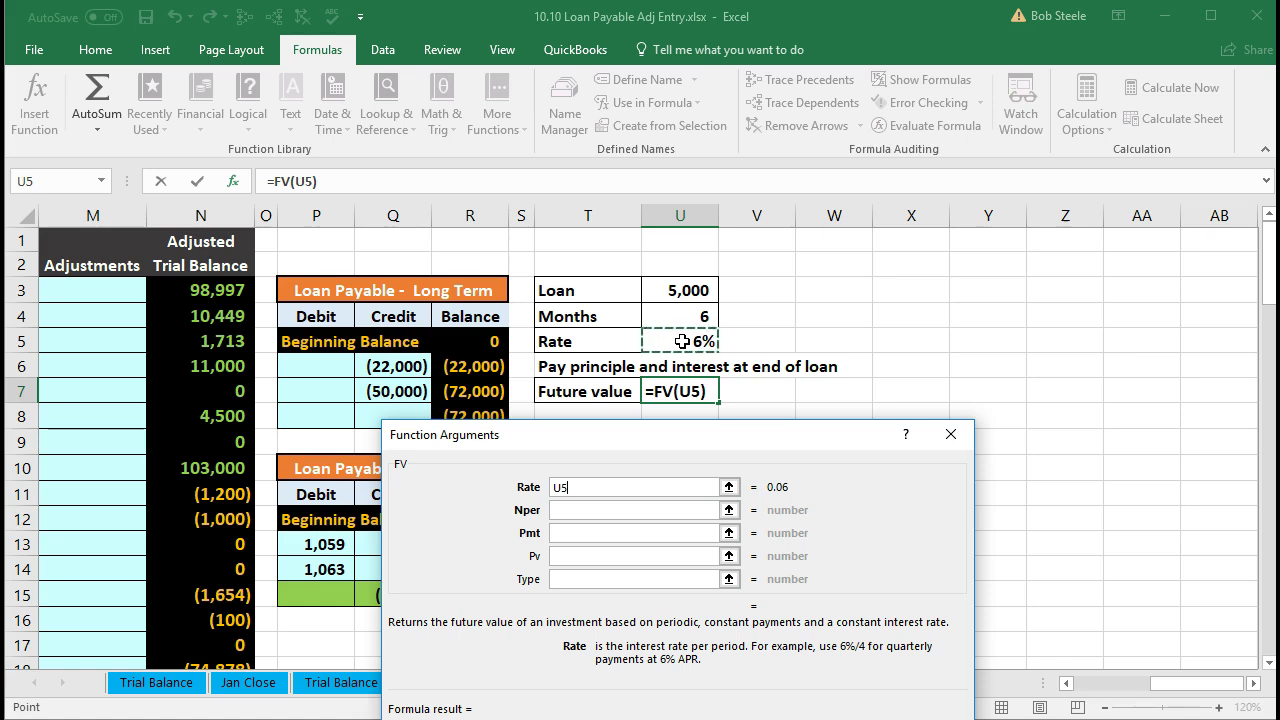
left_click(639, 510)
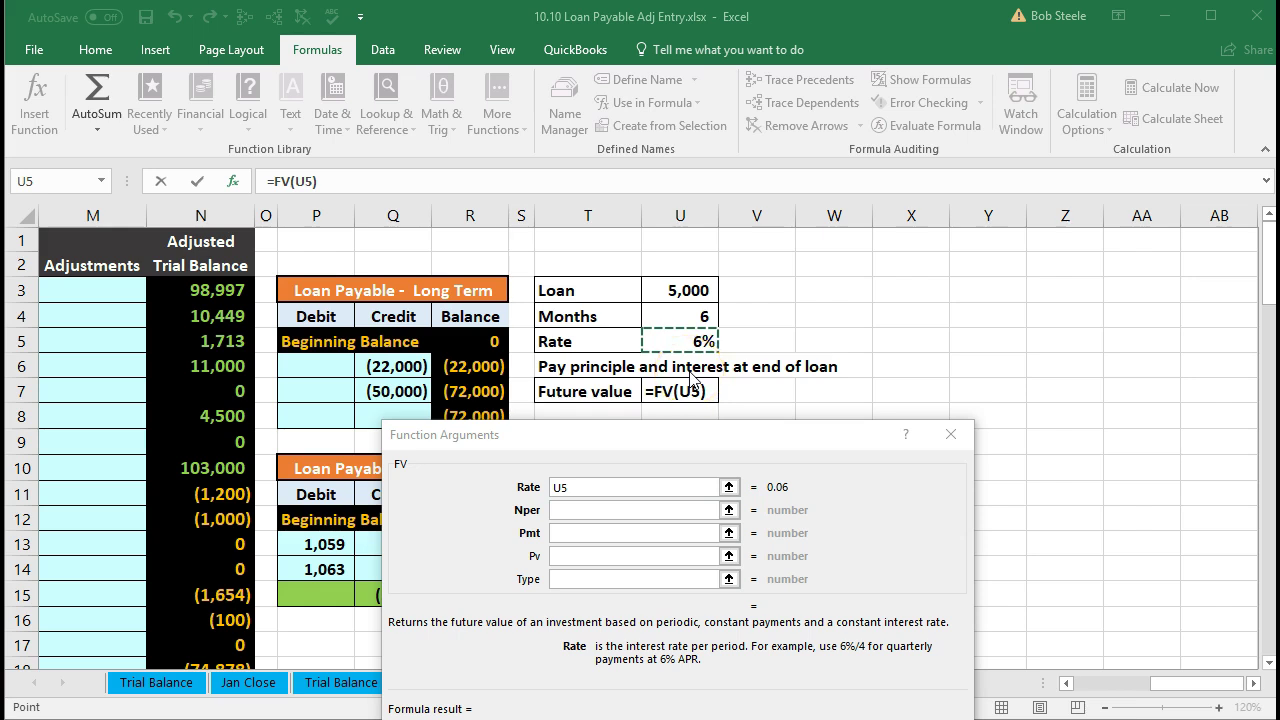
left_click(605, 486)
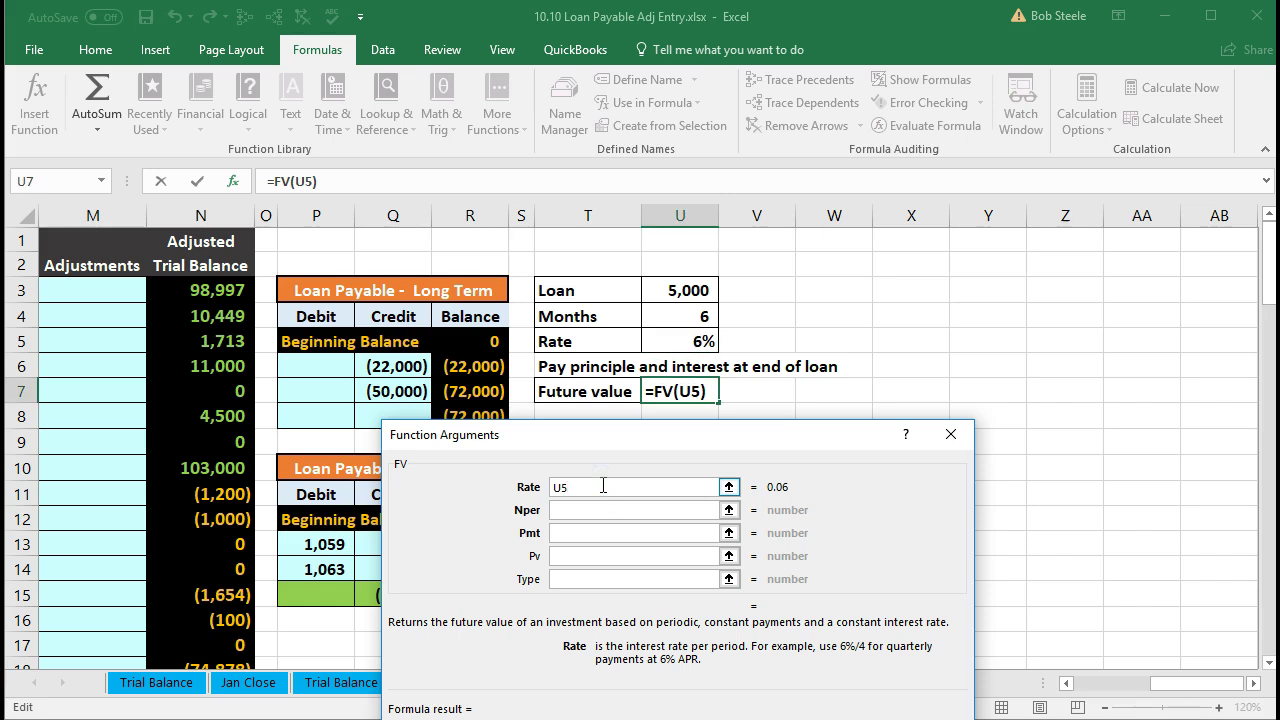
type("/12")
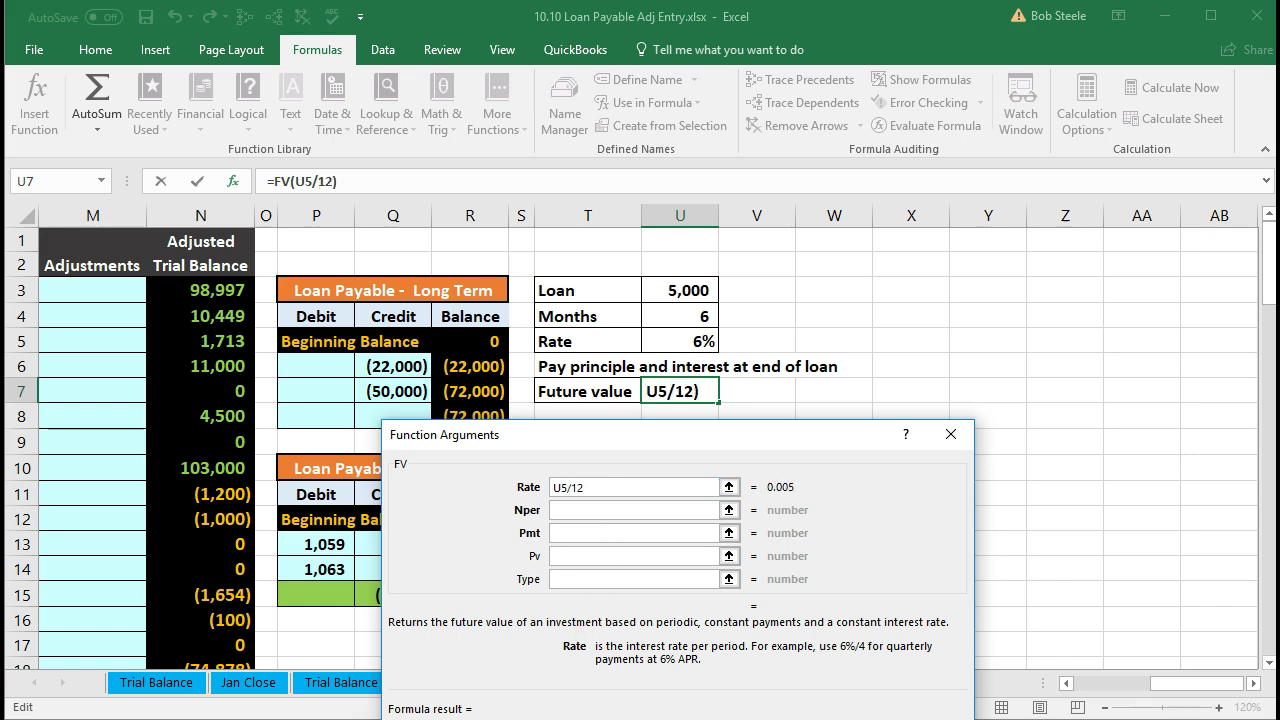
Step: Set the FV function's Nper argument to the months cell U4 and its Pmt argument to 0
left_click(574, 512)
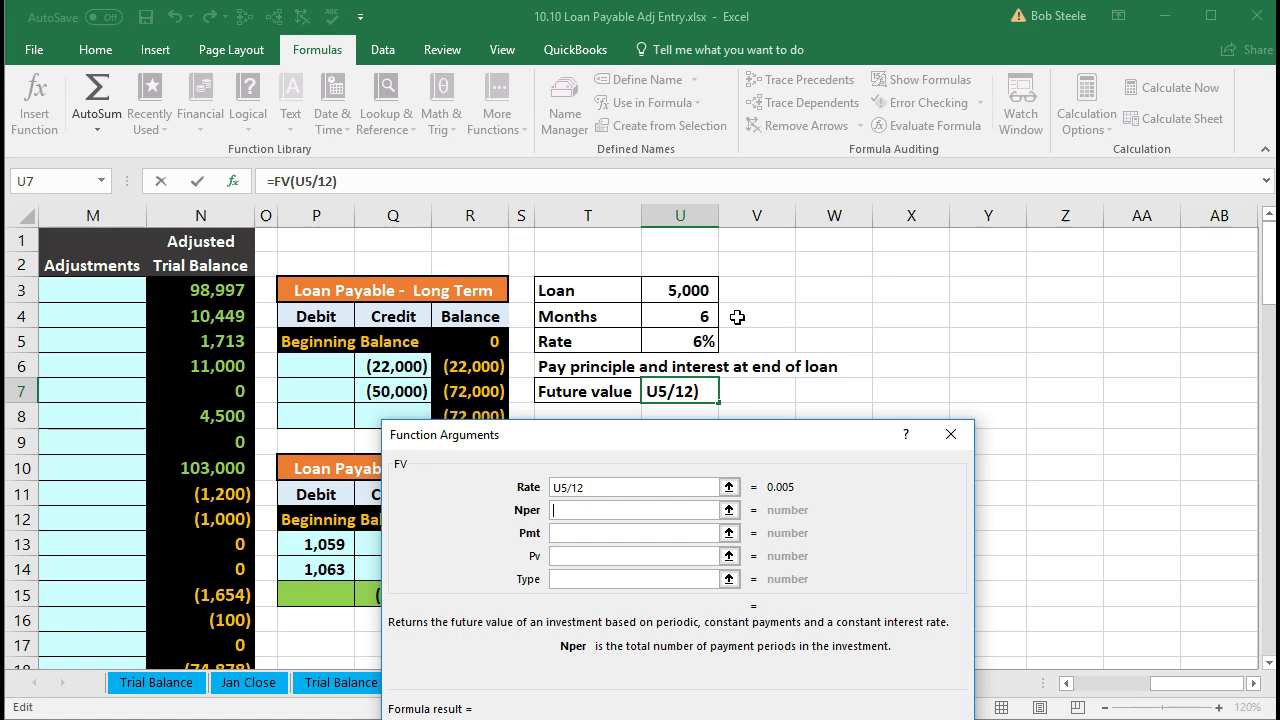
left_click(657, 315)
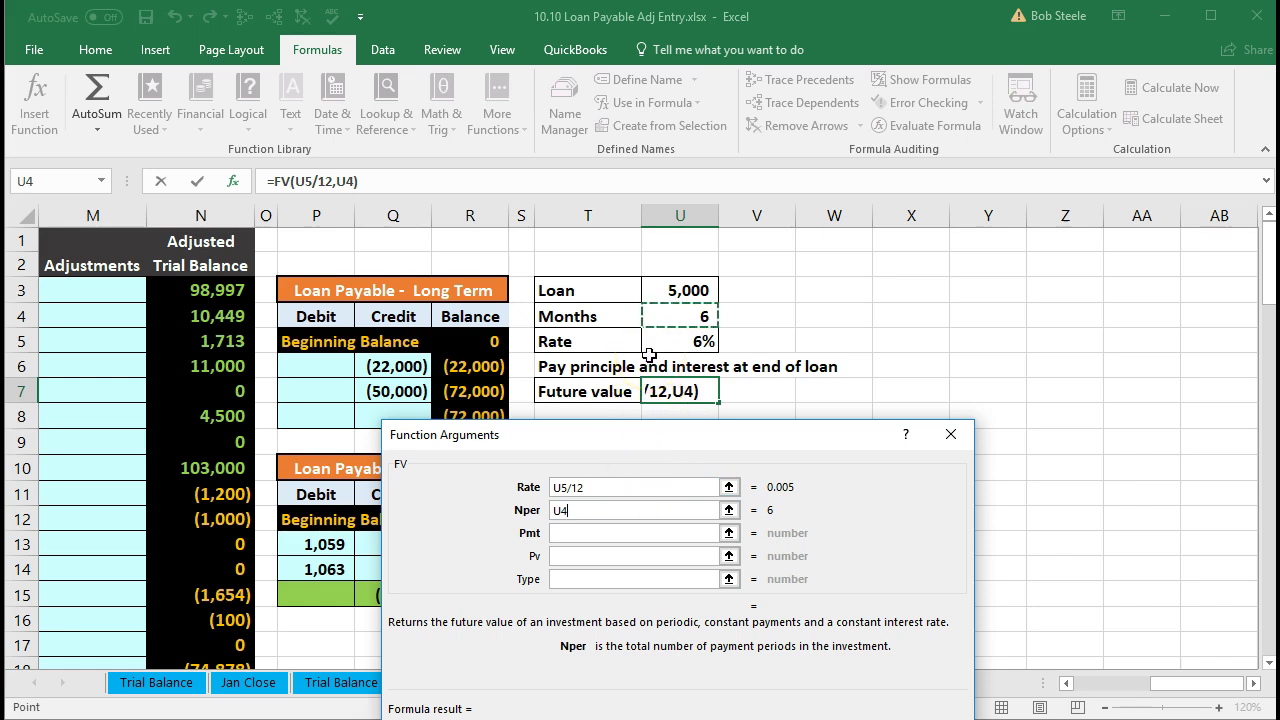
left_click(577, 535)
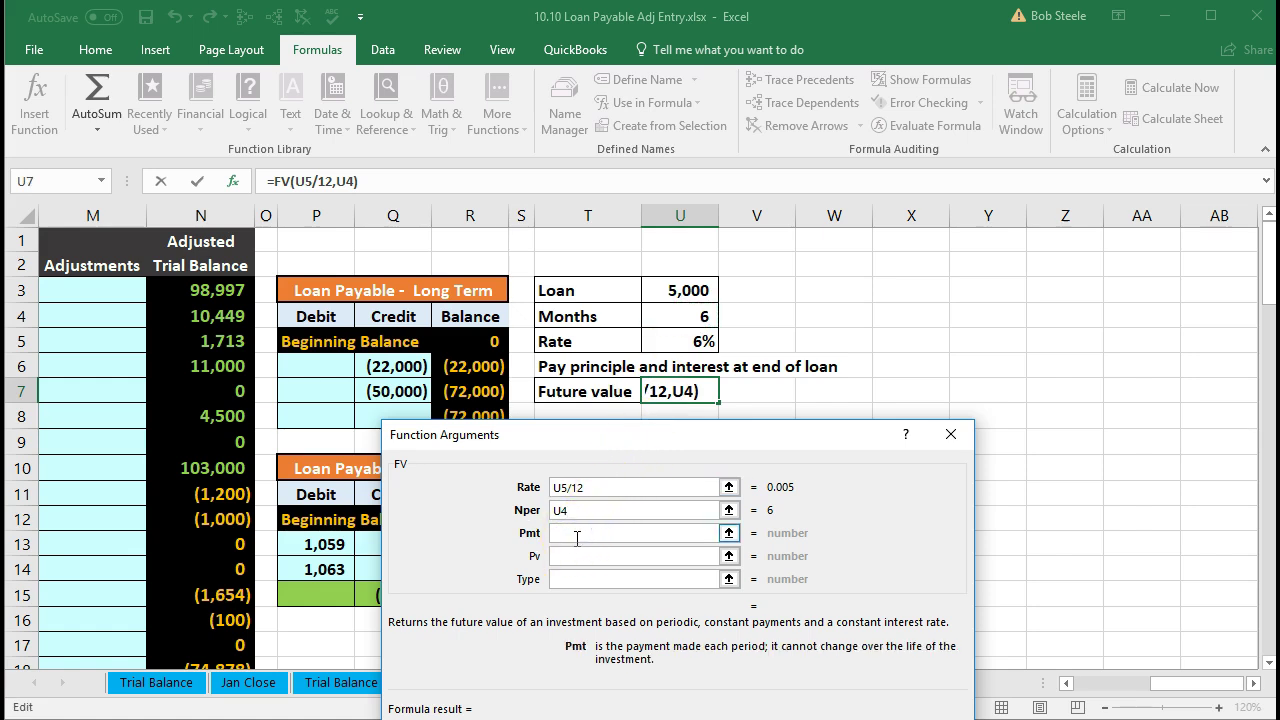
left_click(589, 532)
type("0")
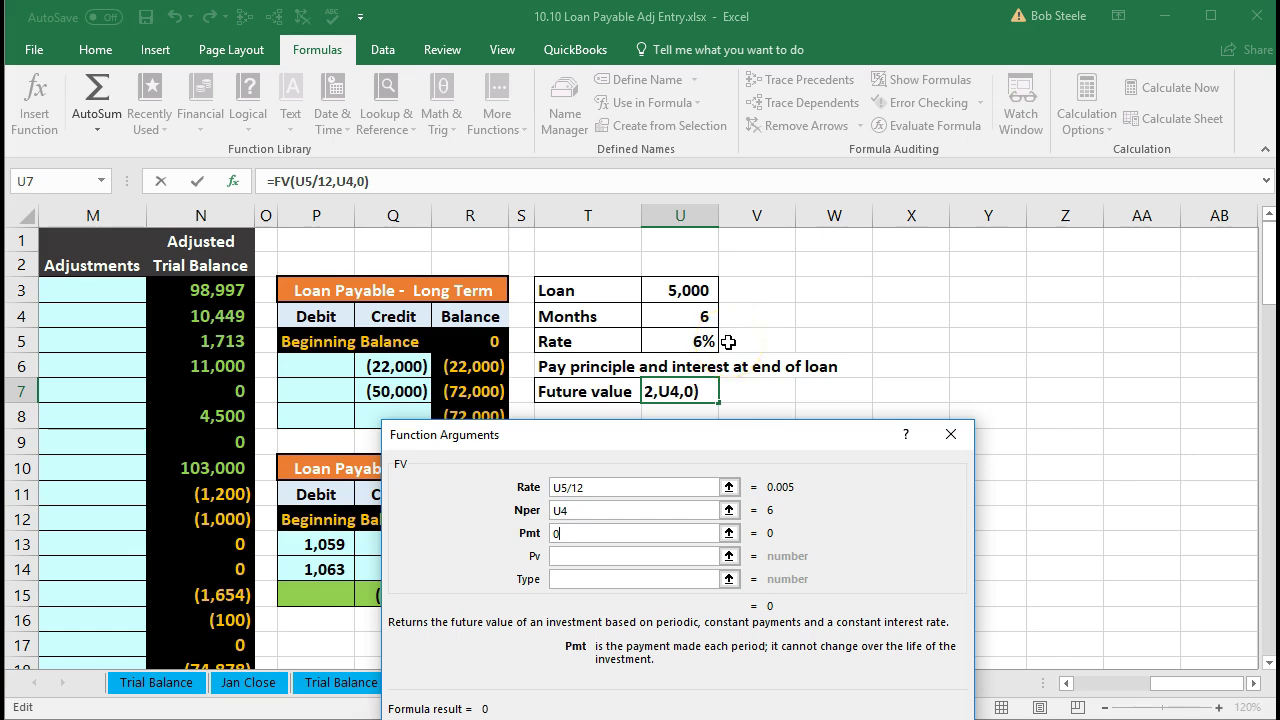
Step: Set the FV function's Pv argument to the loan amount cell U3 and complete the formula, leaving Type blank
left_click(576, 556)
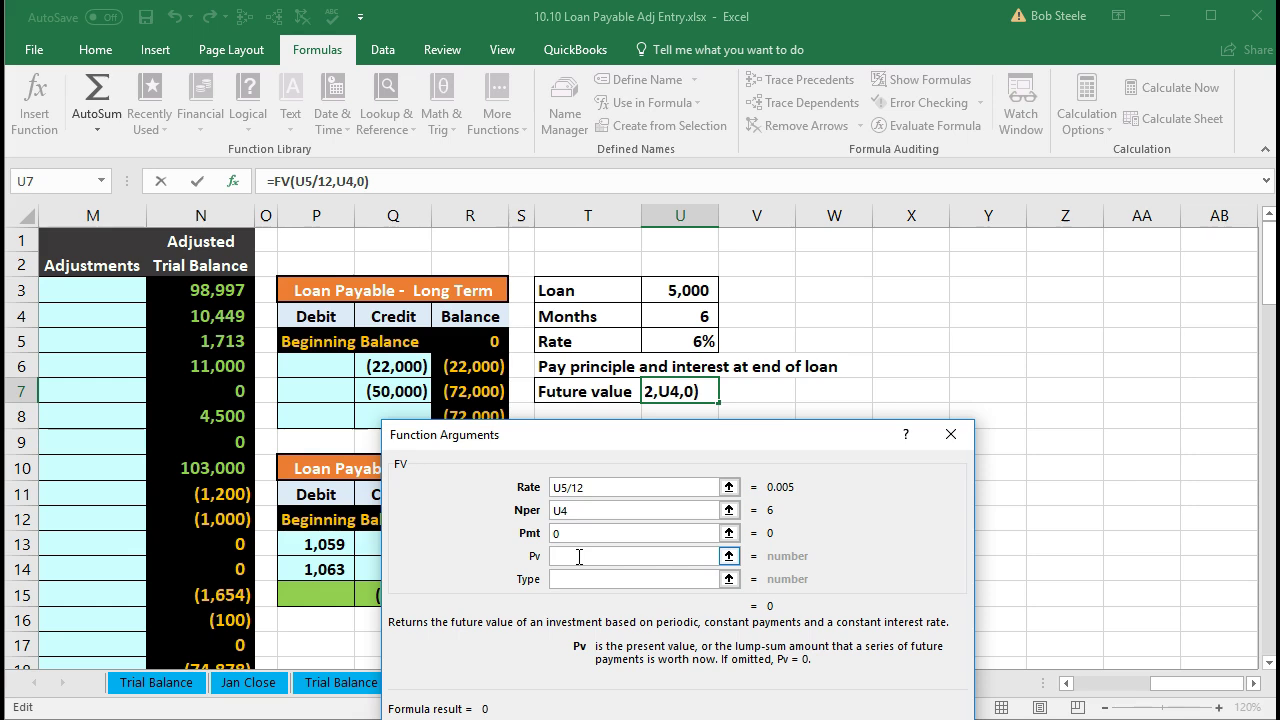
left_click(650, 300)
left_click(651, 316)
left_click(583, 553)
left_click(672, 292)
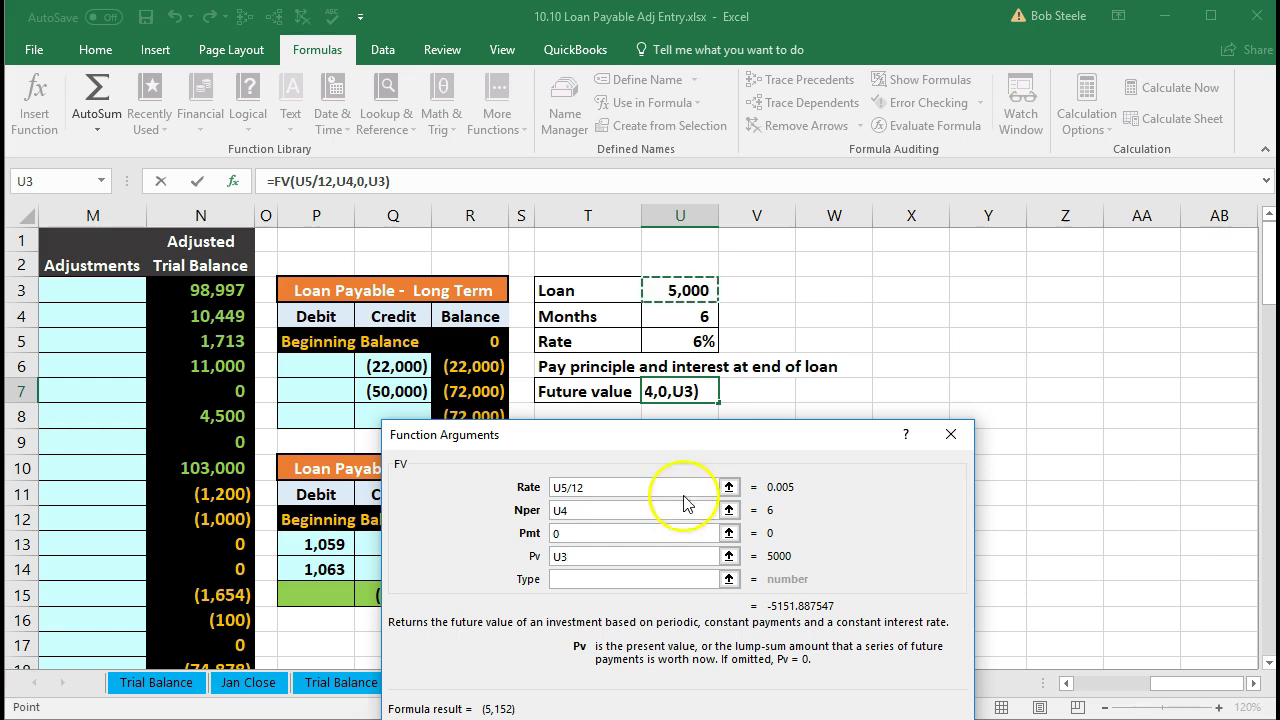
left_click_drag(734, 434, 747, 311)
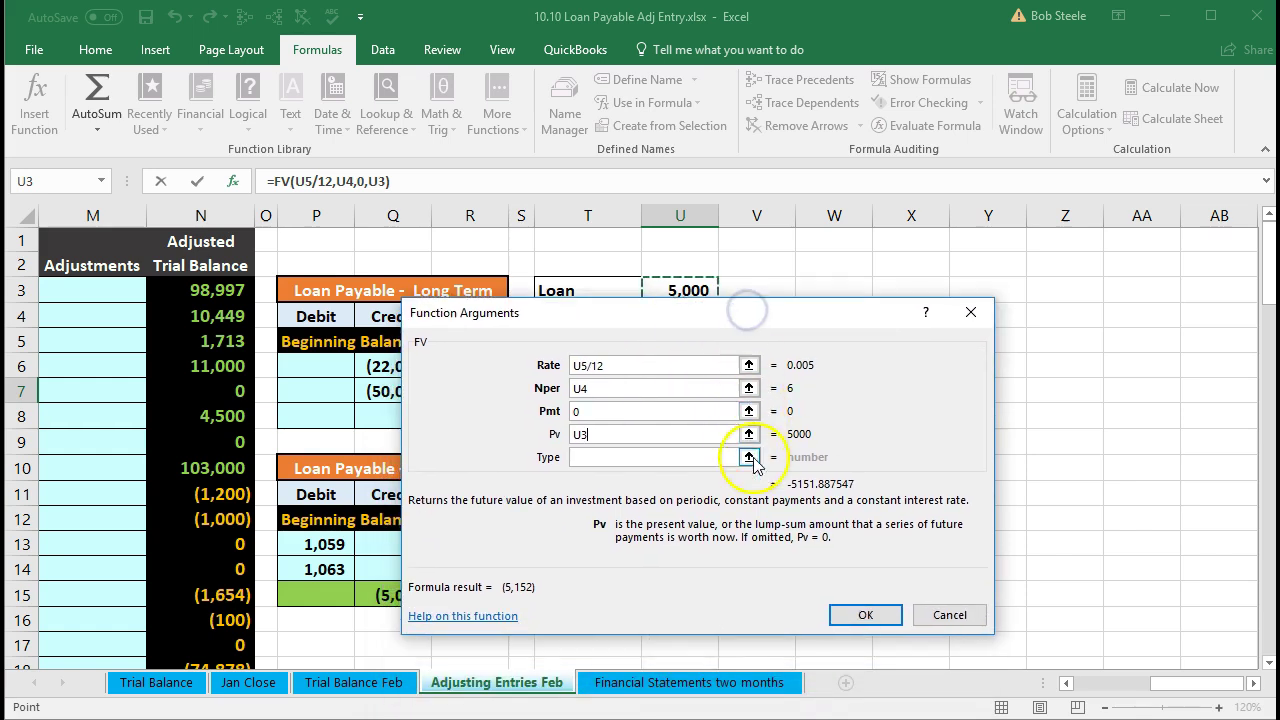
left_click(886, 616)
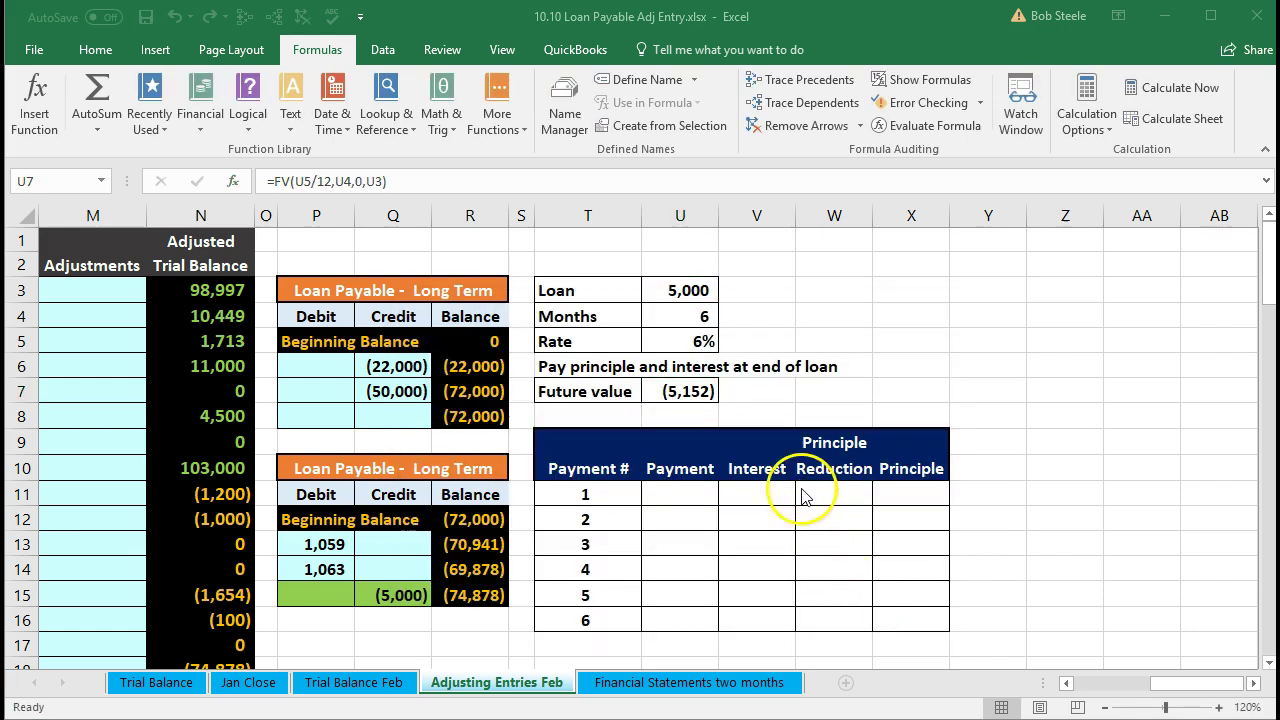
Step: Reverse the sign of the future value formula in U7 by putting a minus sign before FV
double_click(667, 394)
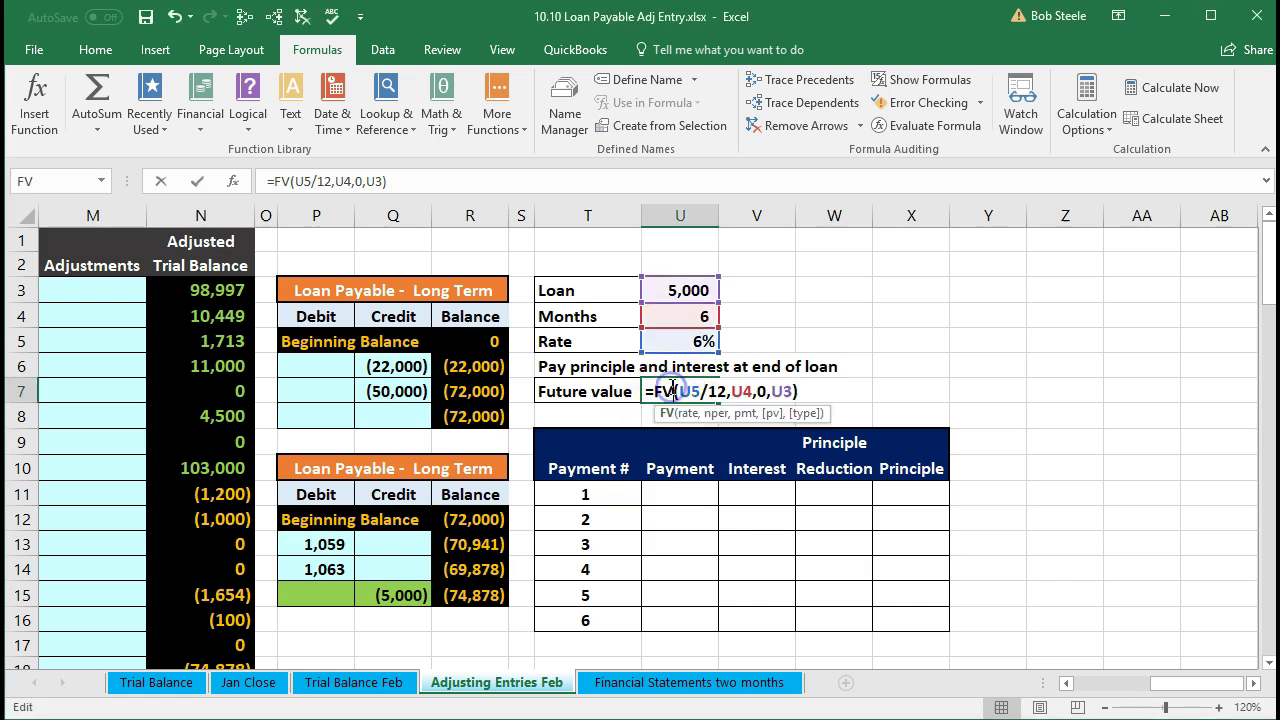
left_click(656, 381)
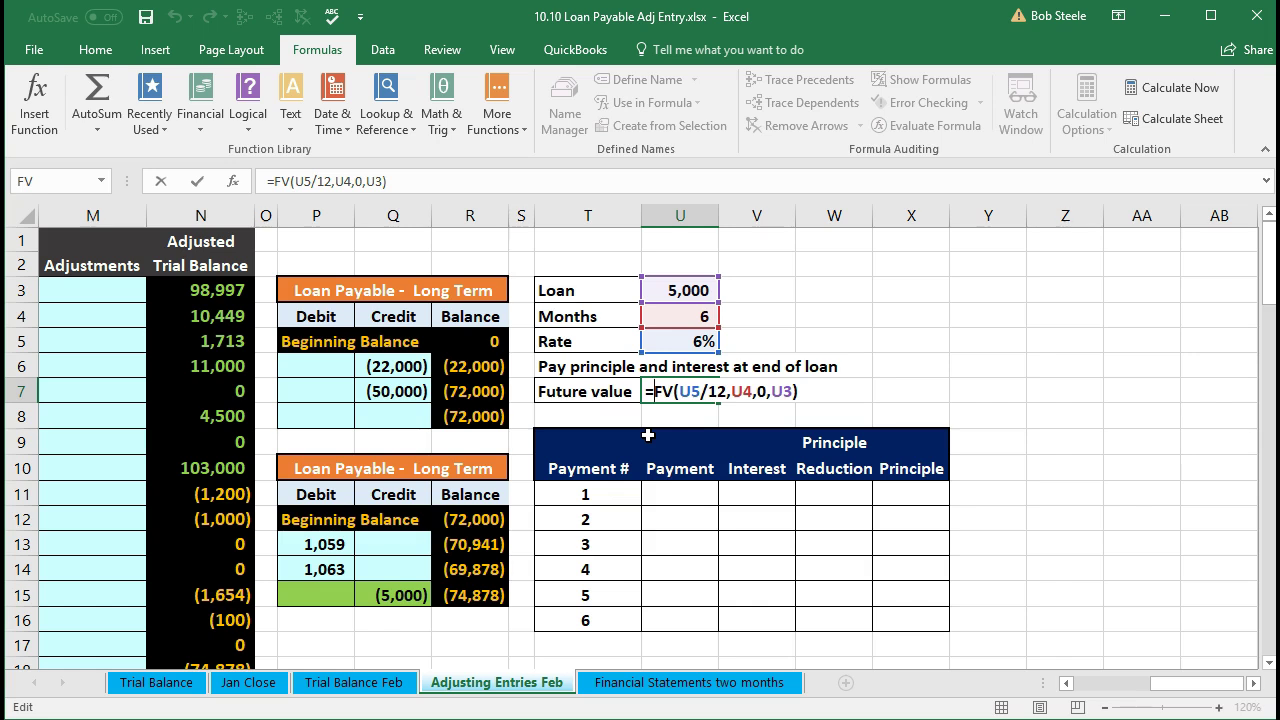
key("Return")
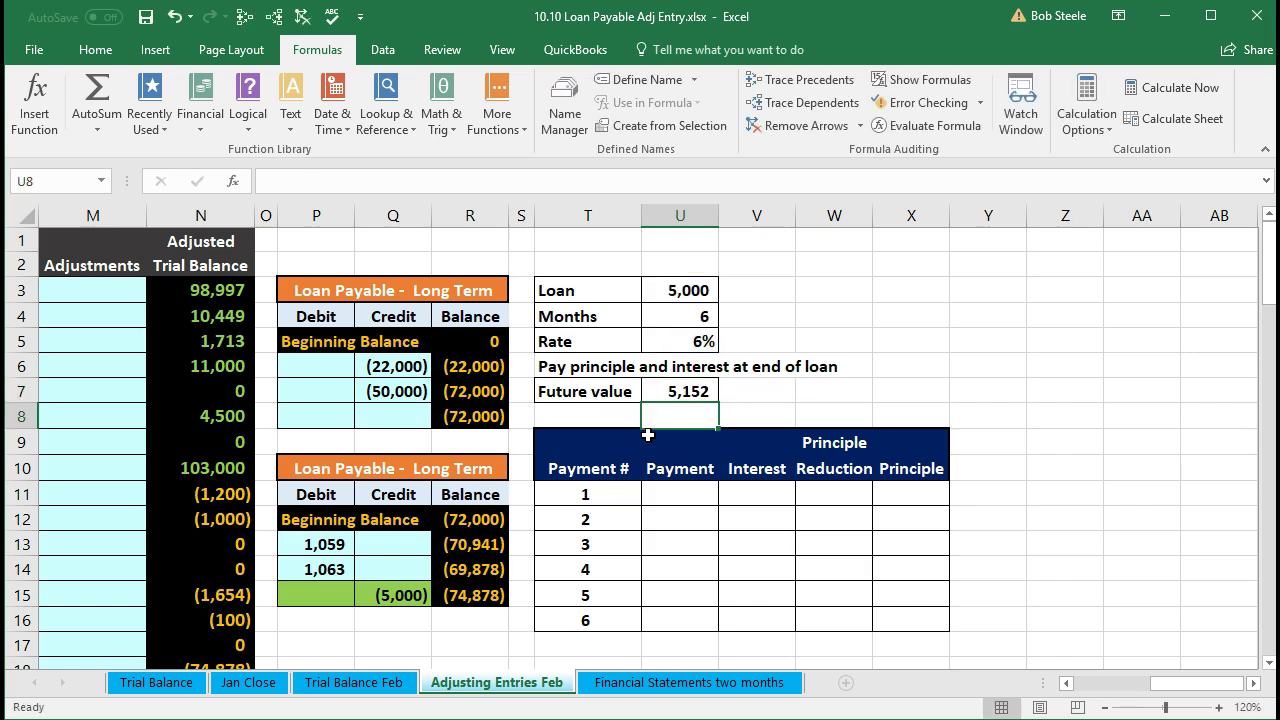
Step: Review the loan amount and future value cells, and enter 0 as the Payment for payment 1 in U11
left_click(666, 405)
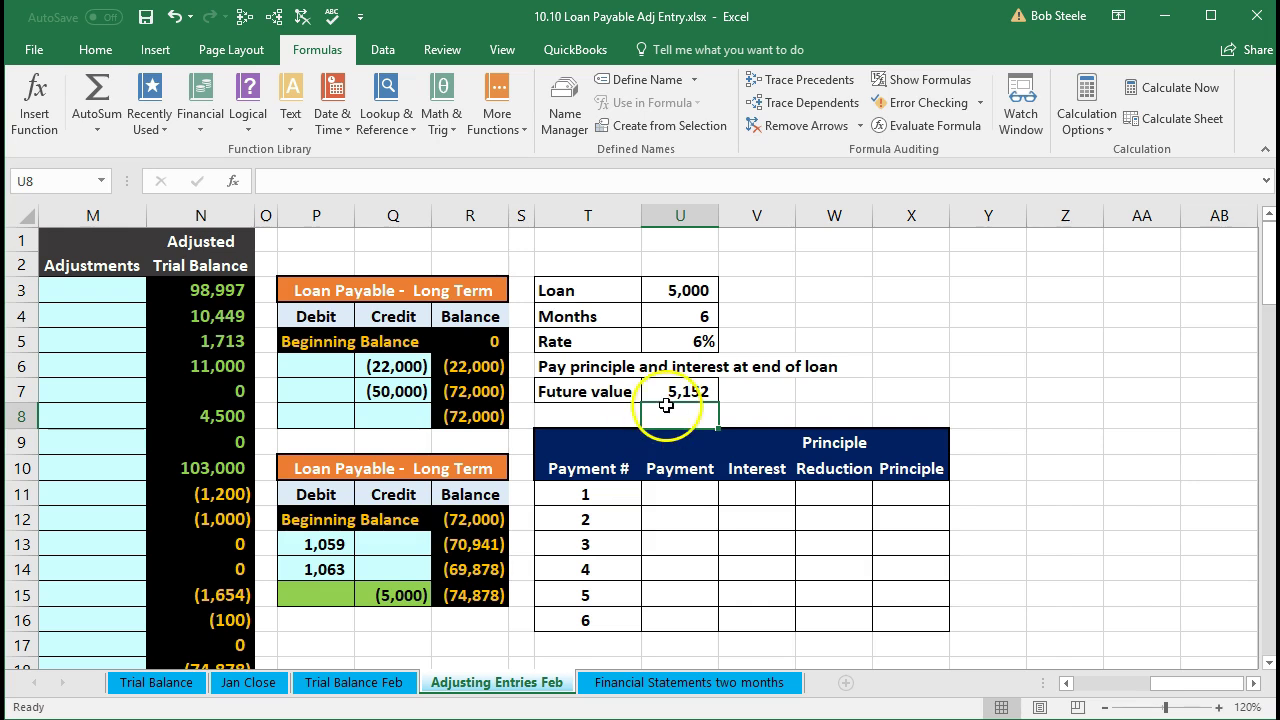
left_click(666, 290)
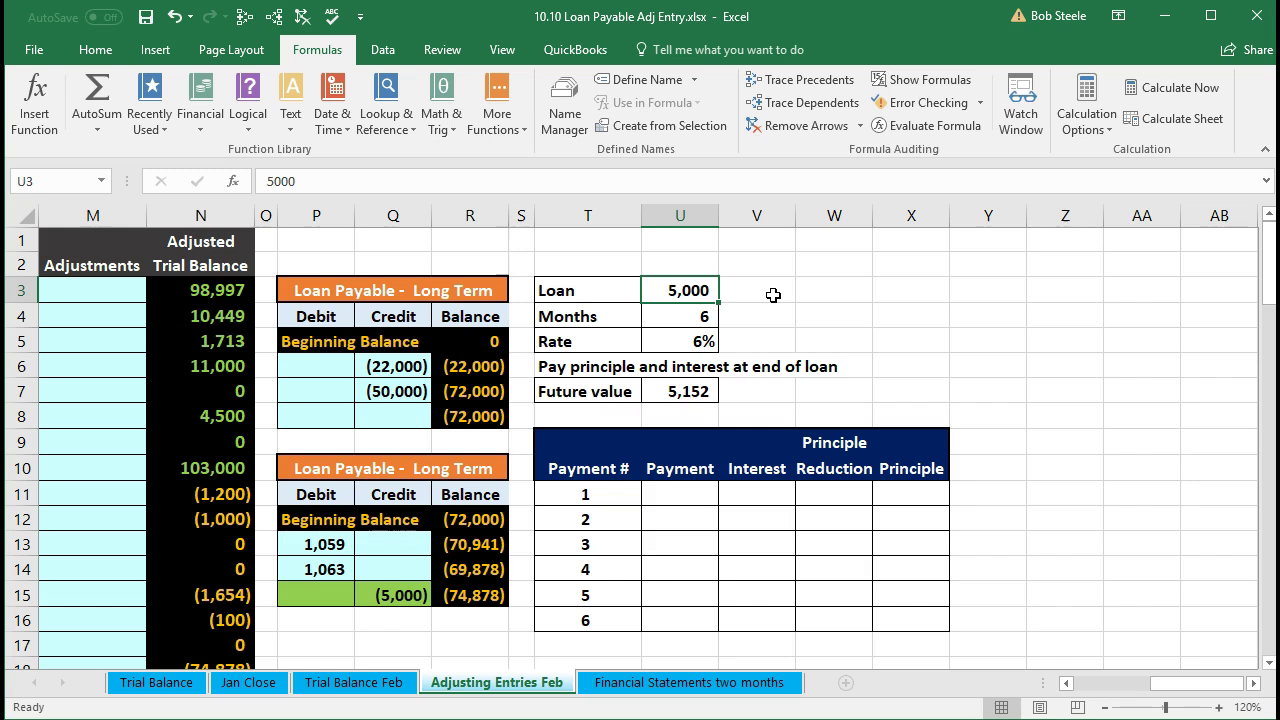
left_click(700, 391)
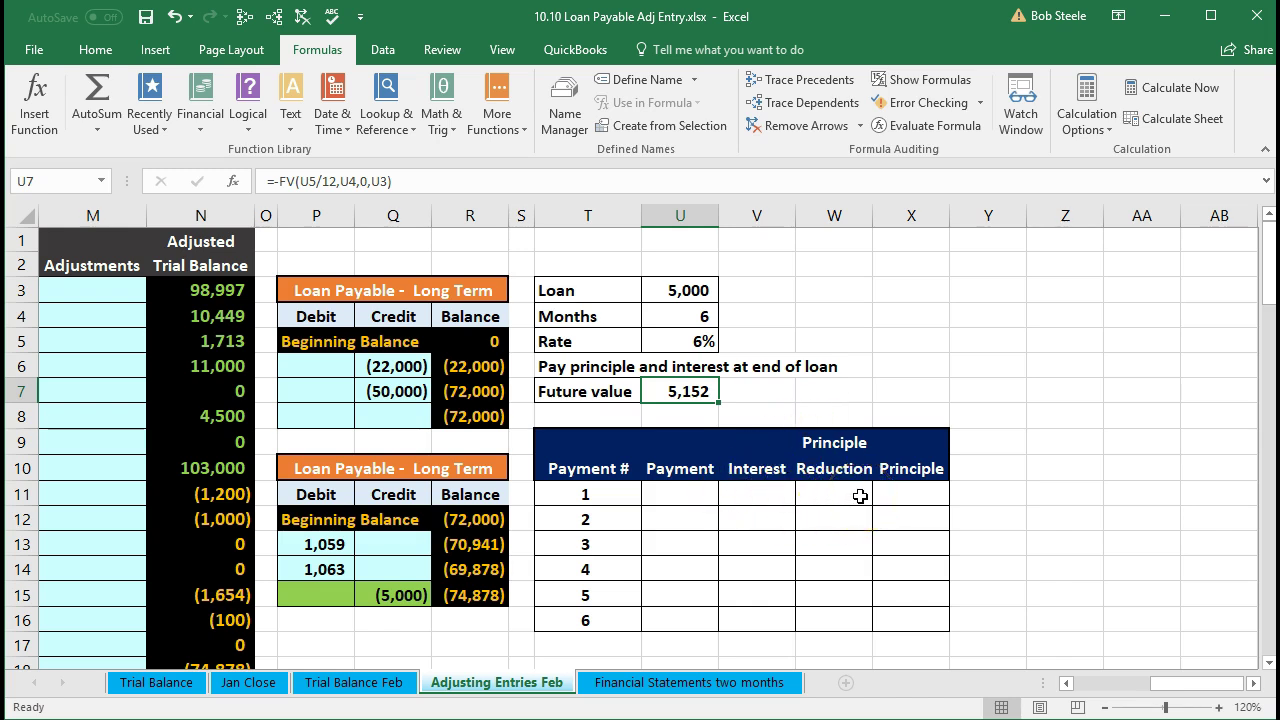
left_click(694, 497)
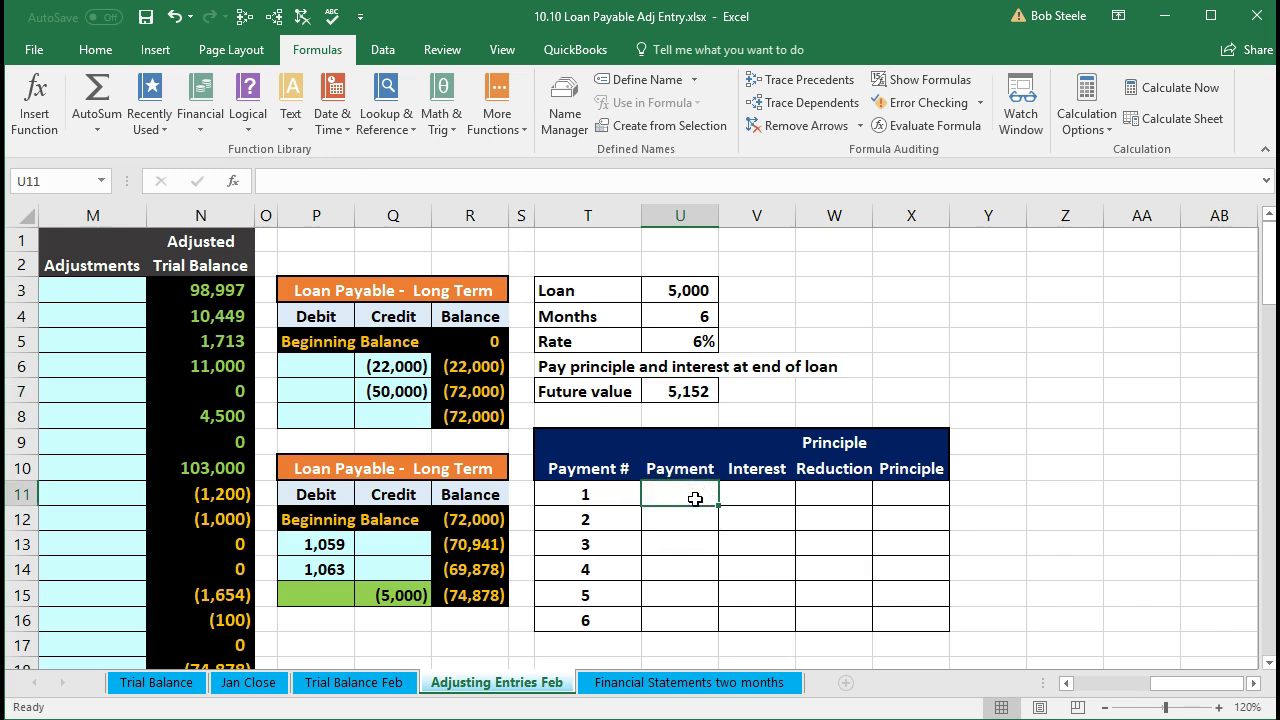
type("0")
key("Return")
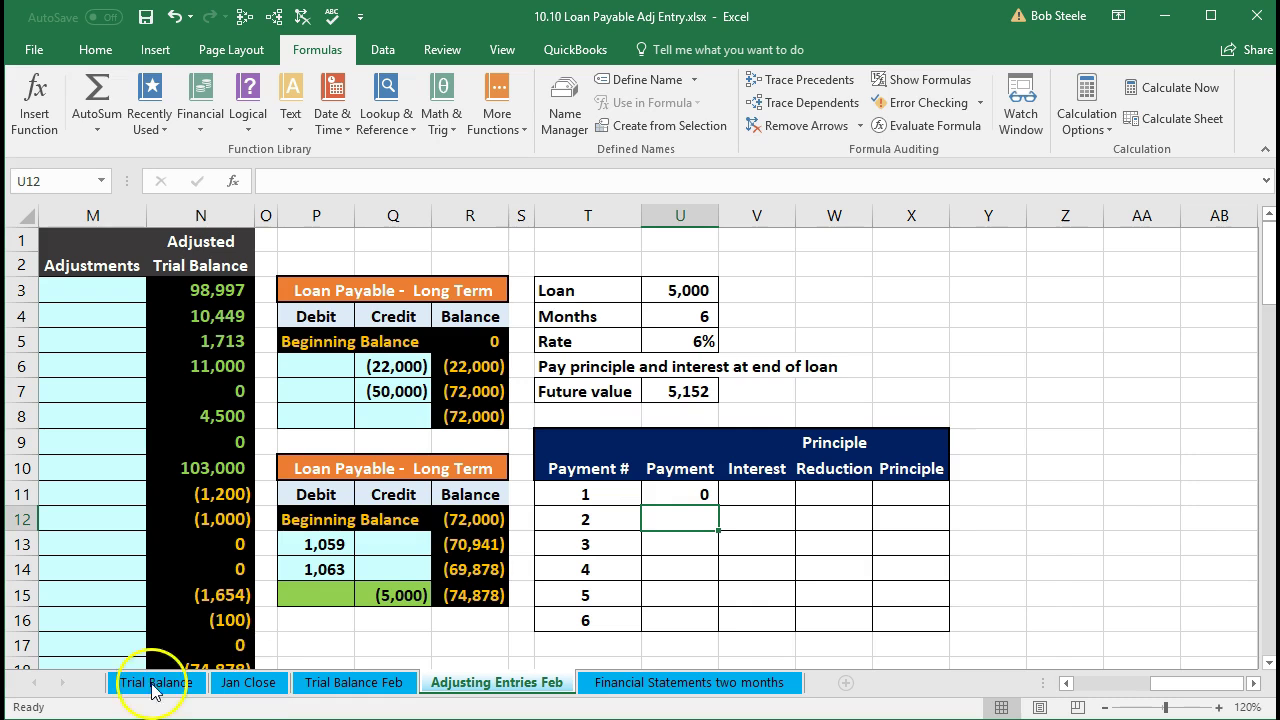
Step: Calculate the Interest for payment 1 in V11 as loan amount times rate divided by 12, using =U3*U5/12
left_click(750, 497)
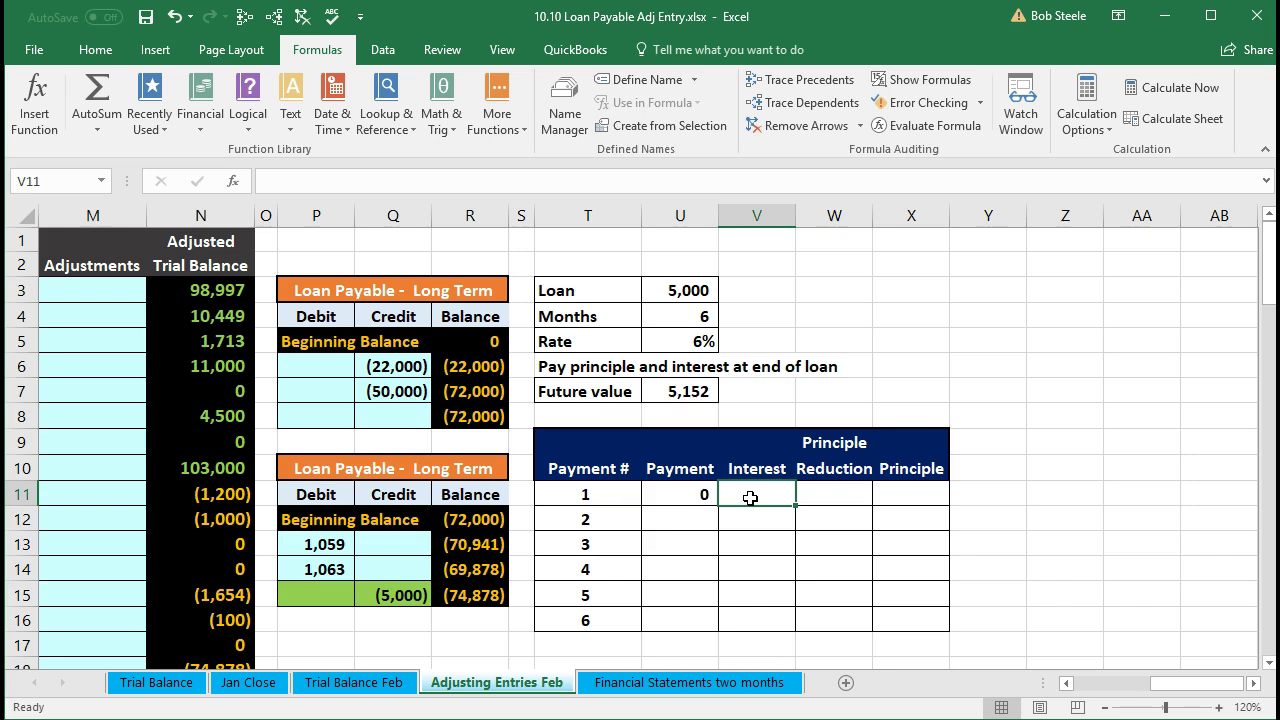
type("=")
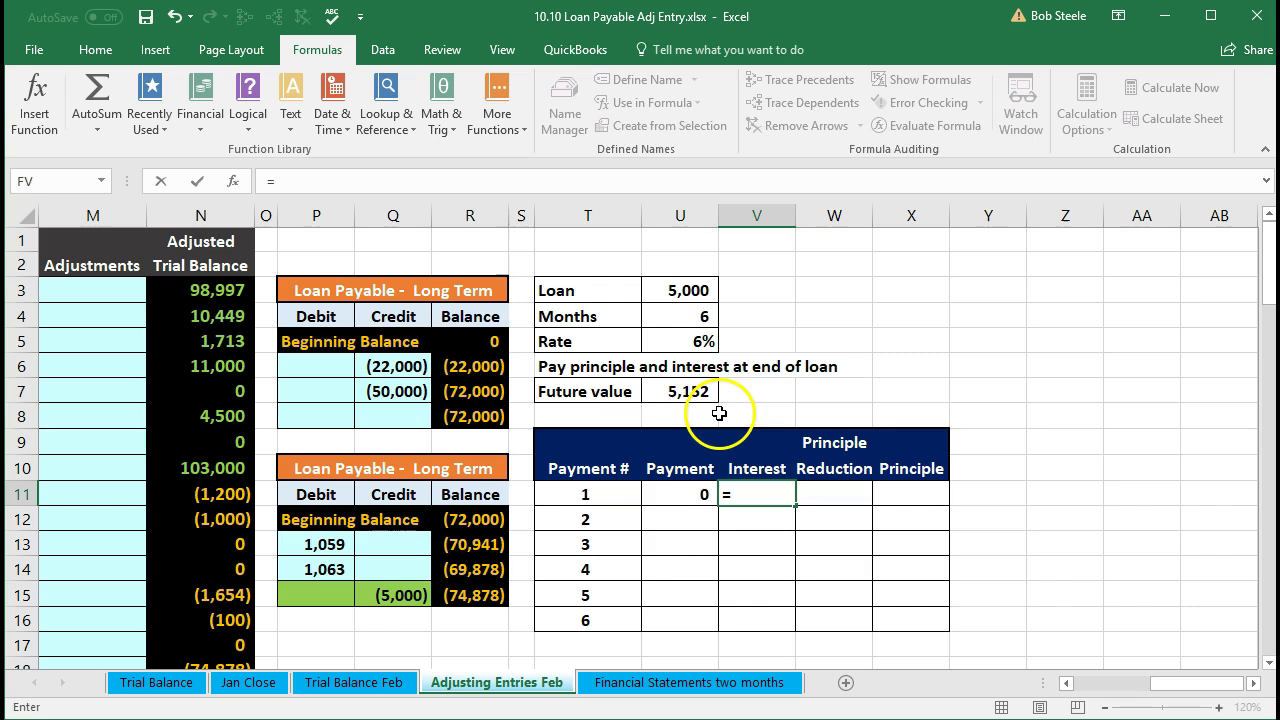
left_click(688, 293)
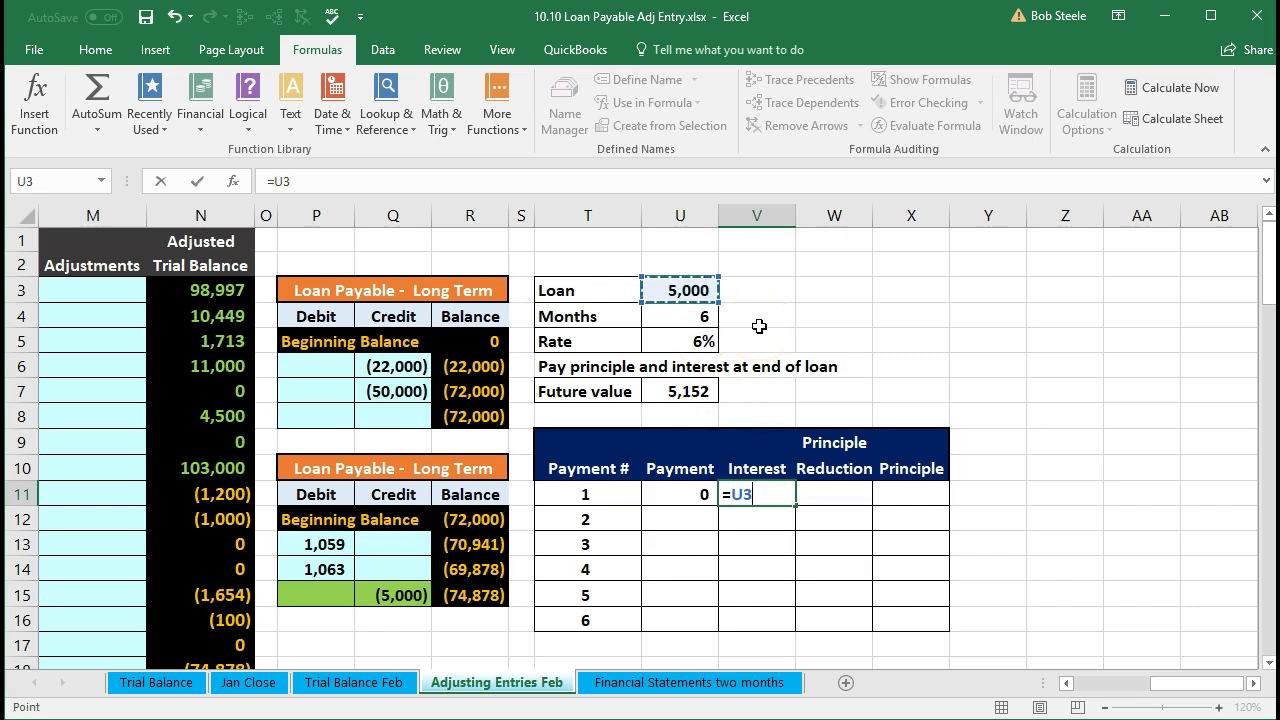
type("*")
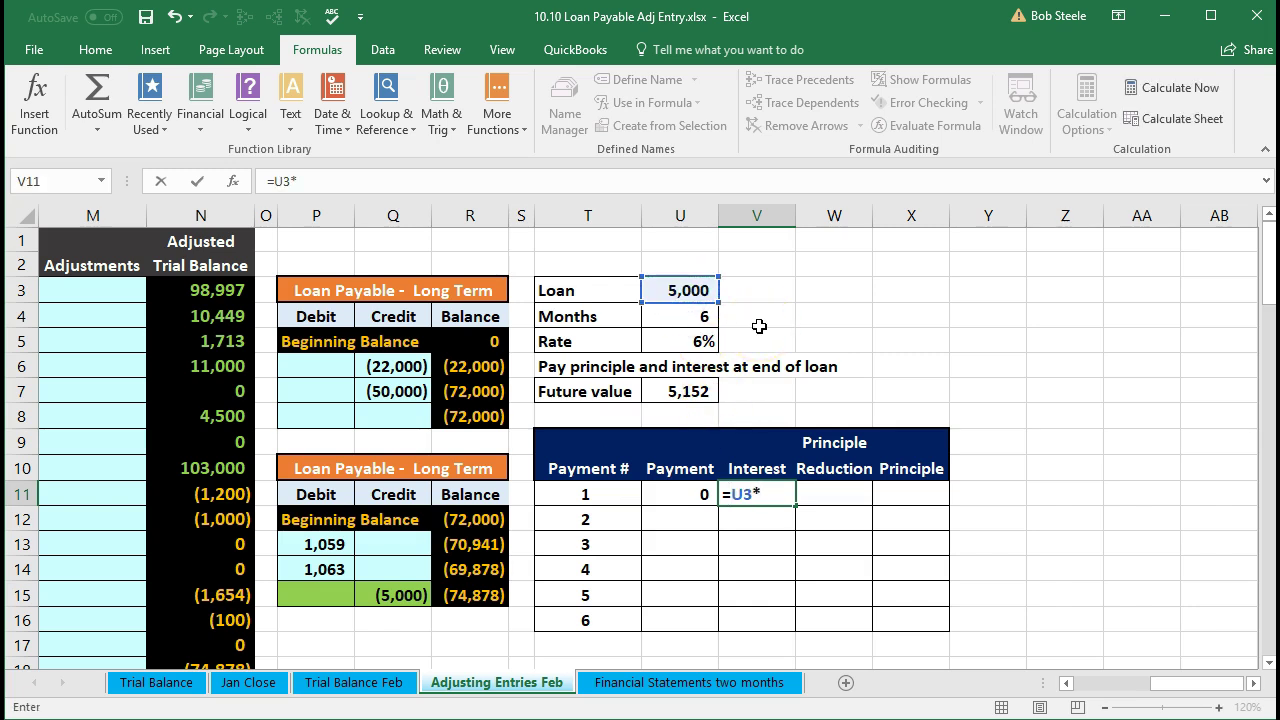
left_click(694, 341)
type("/")
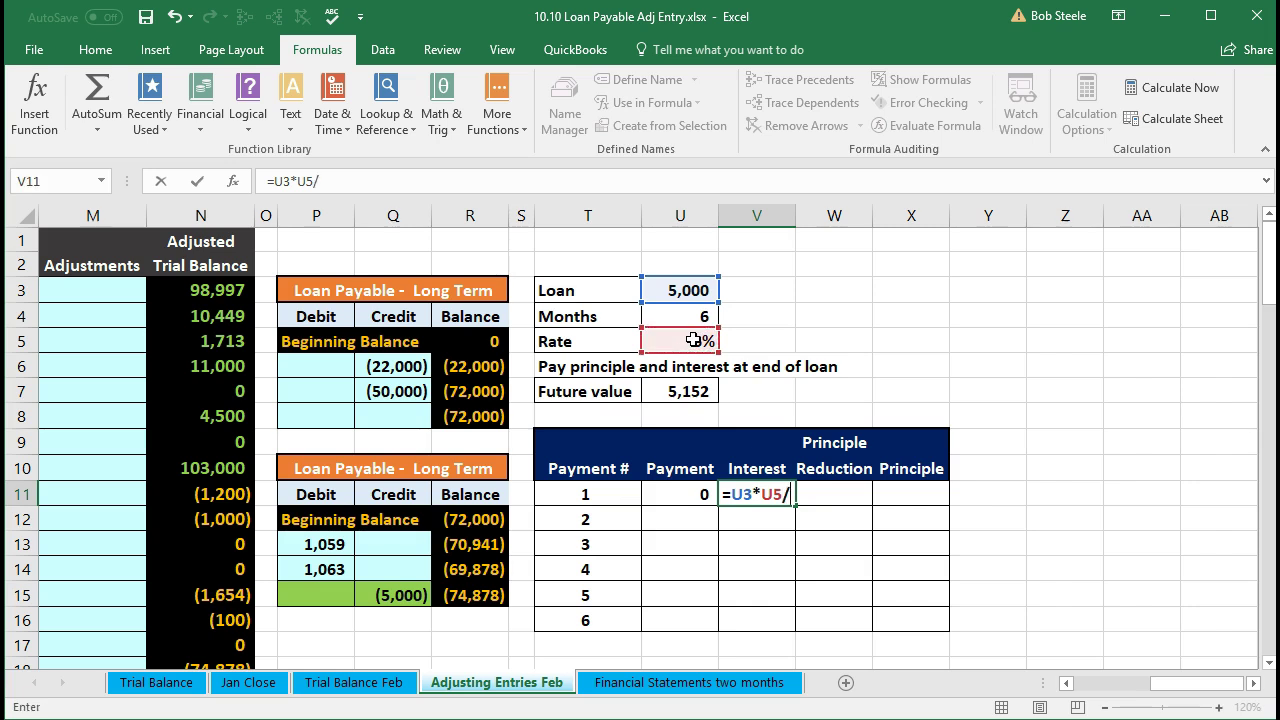
type("12")
key("Return")
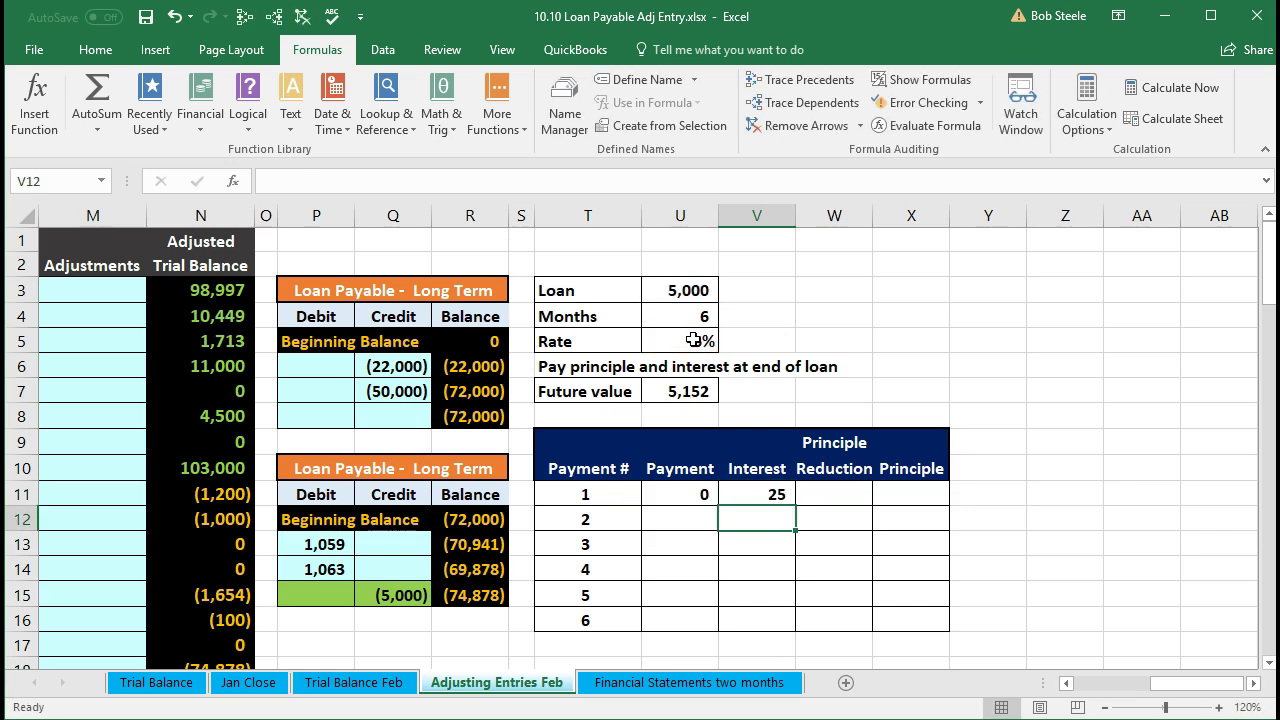
Step: Switch to Calculator, place it clear of the payment schedule, and multiply 5000 by 0.06 to check the yearly interest
key("alt+Tab")
left_click_drag(390, 193, 241, 207)
key("5")
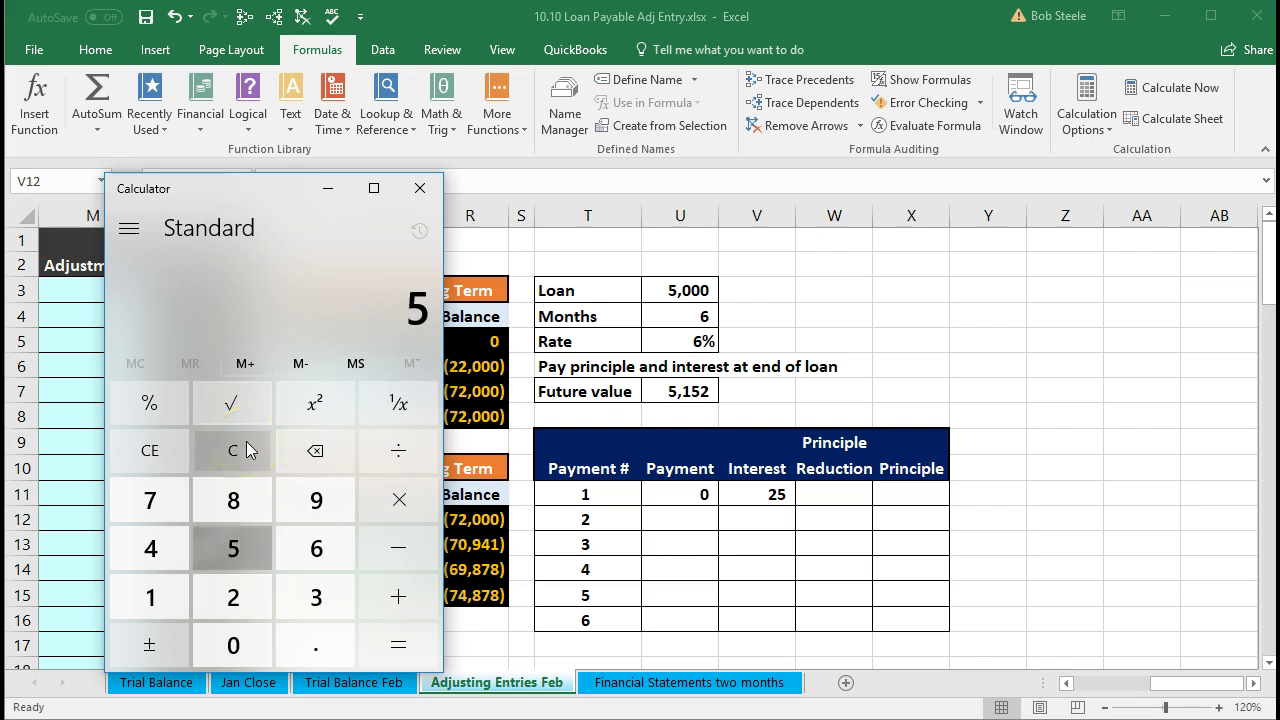
key("0")
key("0")
key("0")
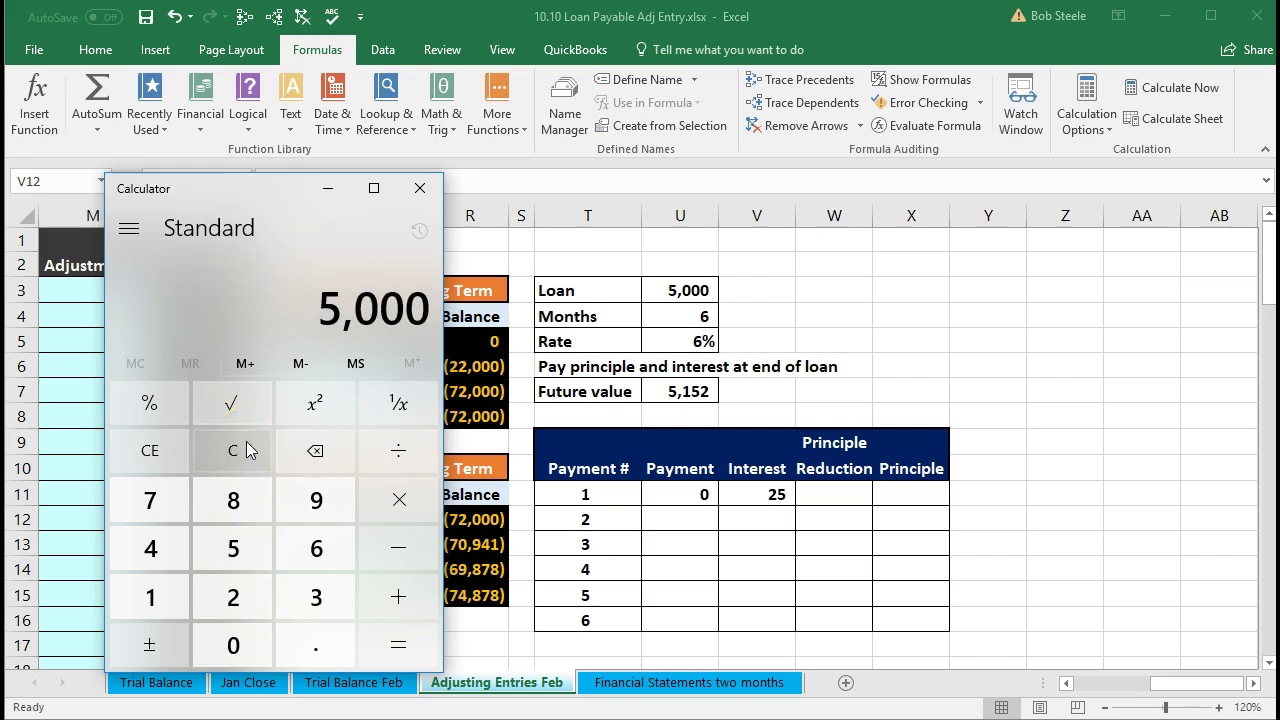
key("asterisk")
key("period")
key("0")
key("6")
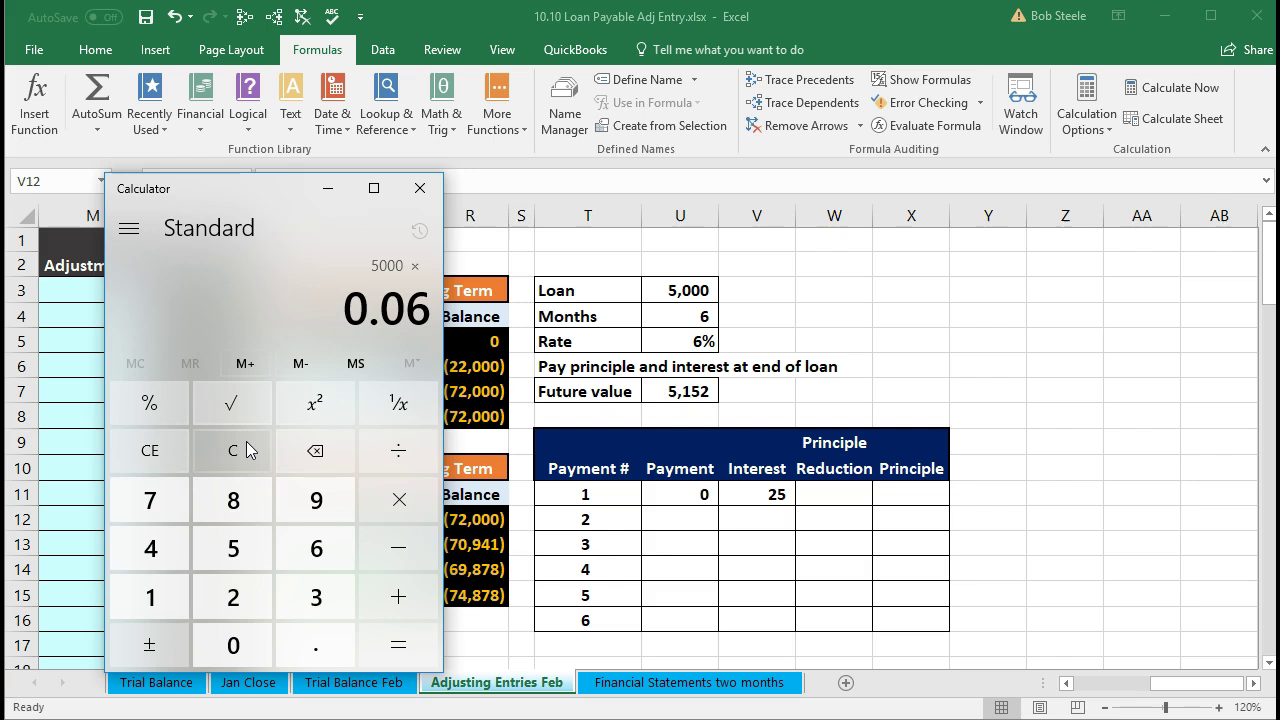
key("Return")
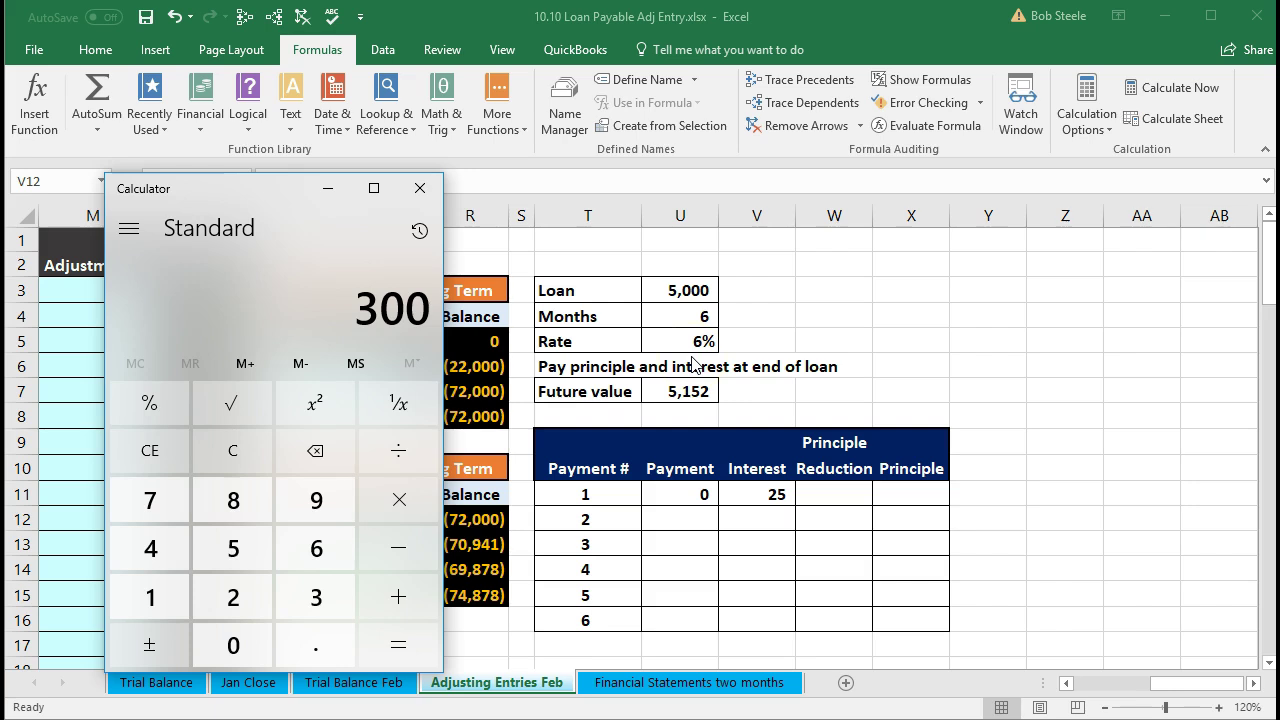
Step: Divide the yearly interest by 12 to check the monthly interest, and close Calculator
key("slash")
type("12")
key("Return")
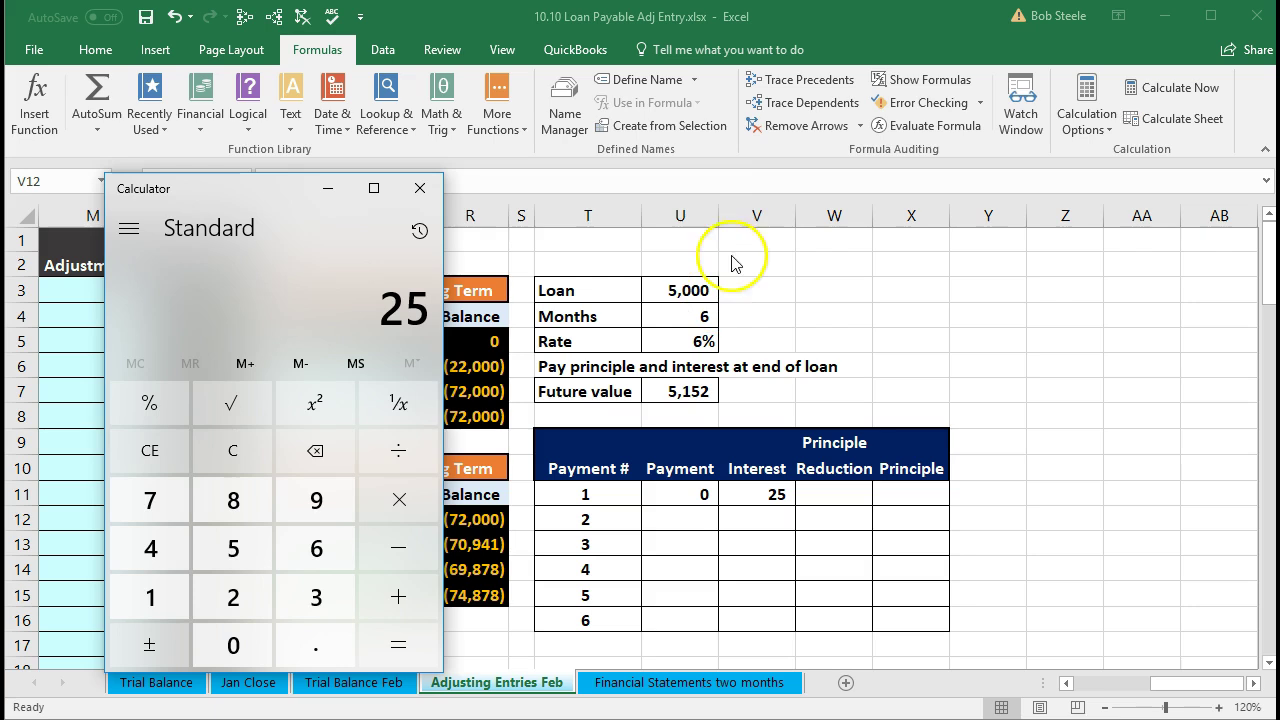
left_click(420, 188)
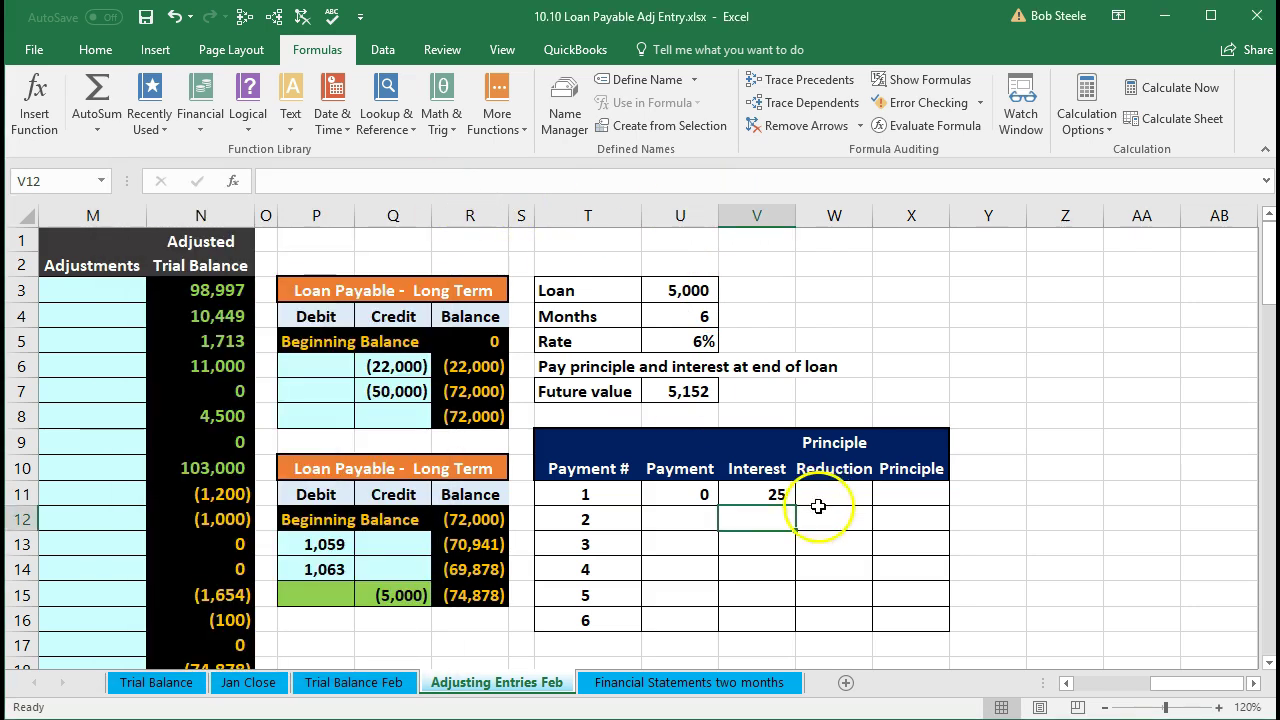
Step: Calculate the Principle Reduction for payment 1 in W11 as Payment minus Interest, using =U11-V11
left_click(818, 490)
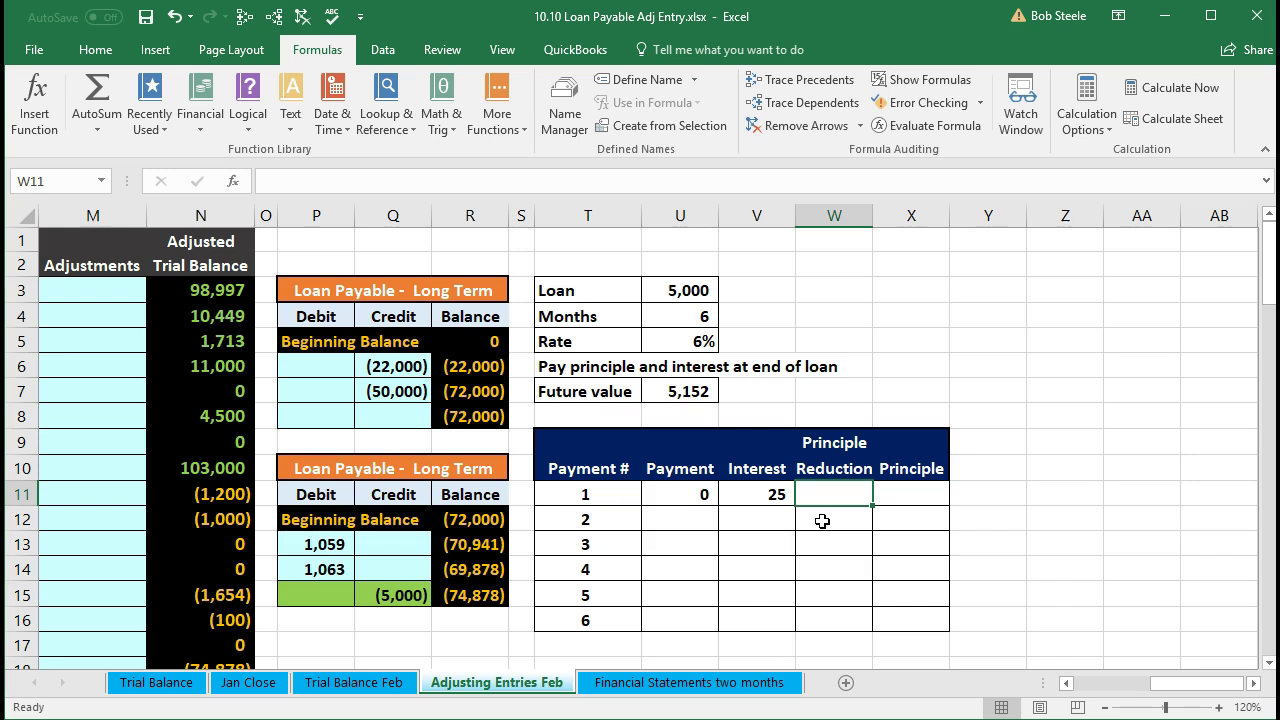
type("=")
key("Left")
key("Left")
type("-")
key("Left")
key("Return")
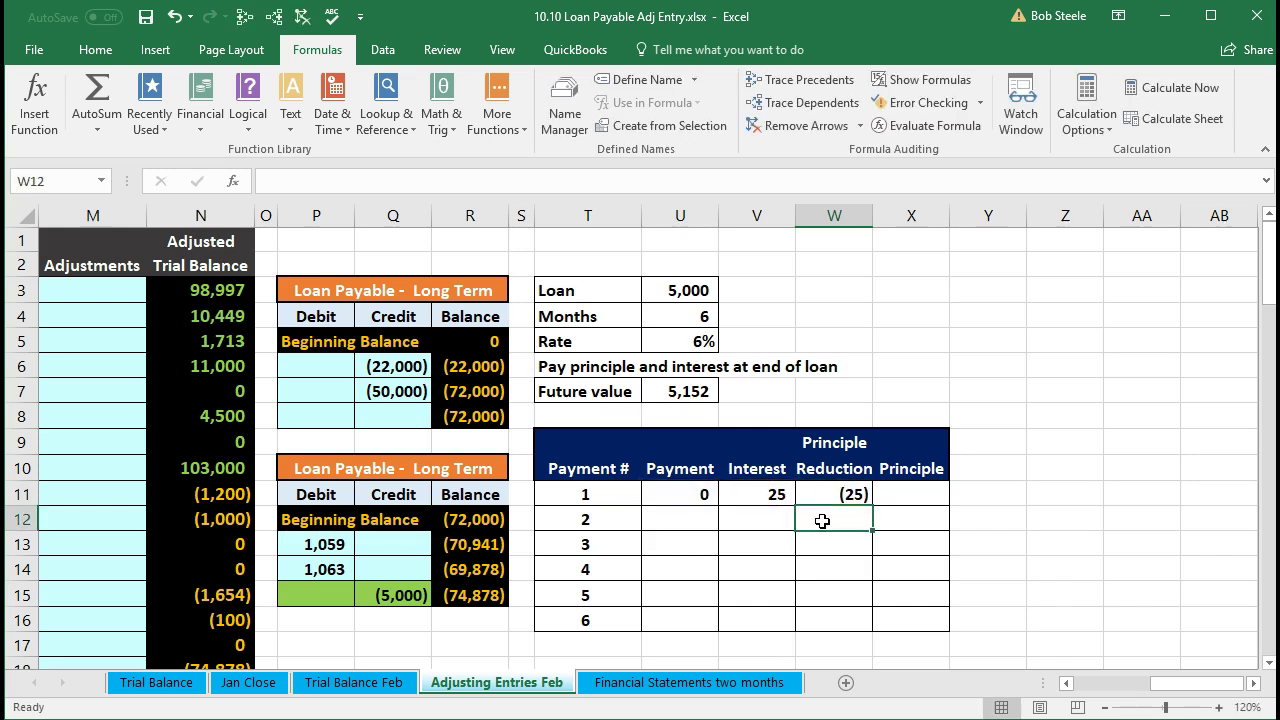
Step: Calculate the Principle balance for payment 1 in X11 as loan amount minus principle reduction, using =U3-W11
left_click(767, 494)
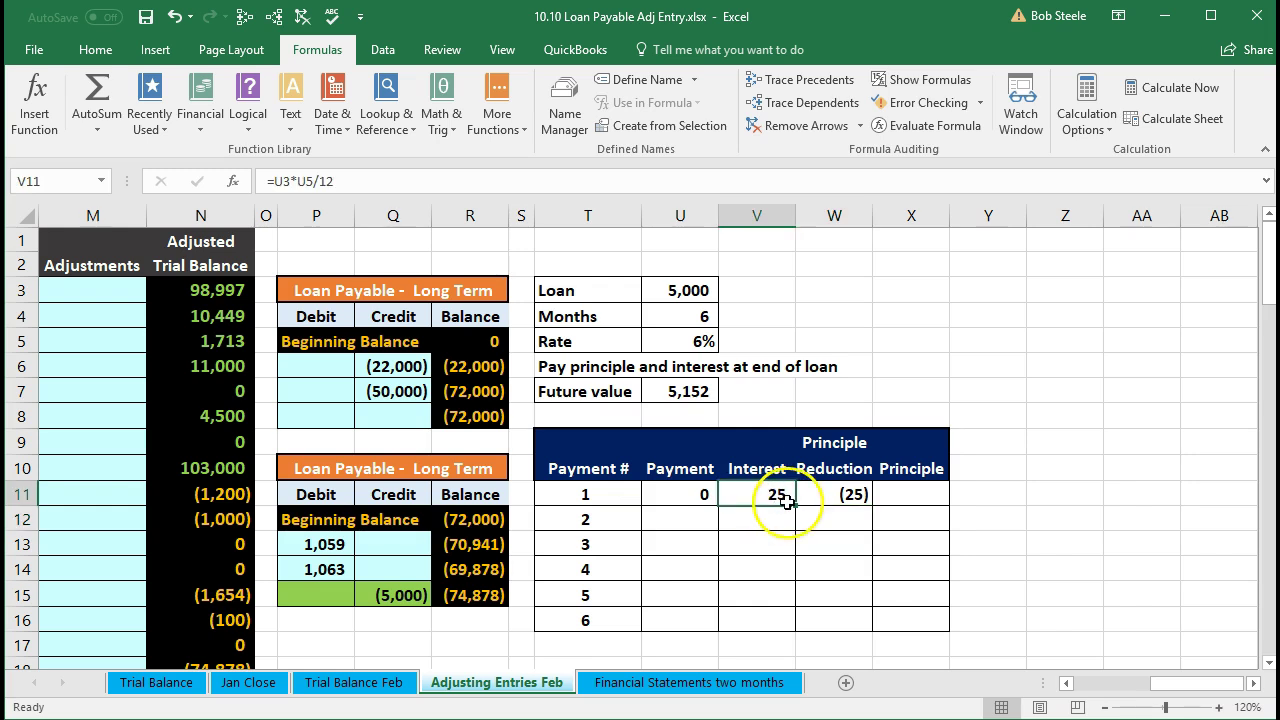
left_click(910, 494)
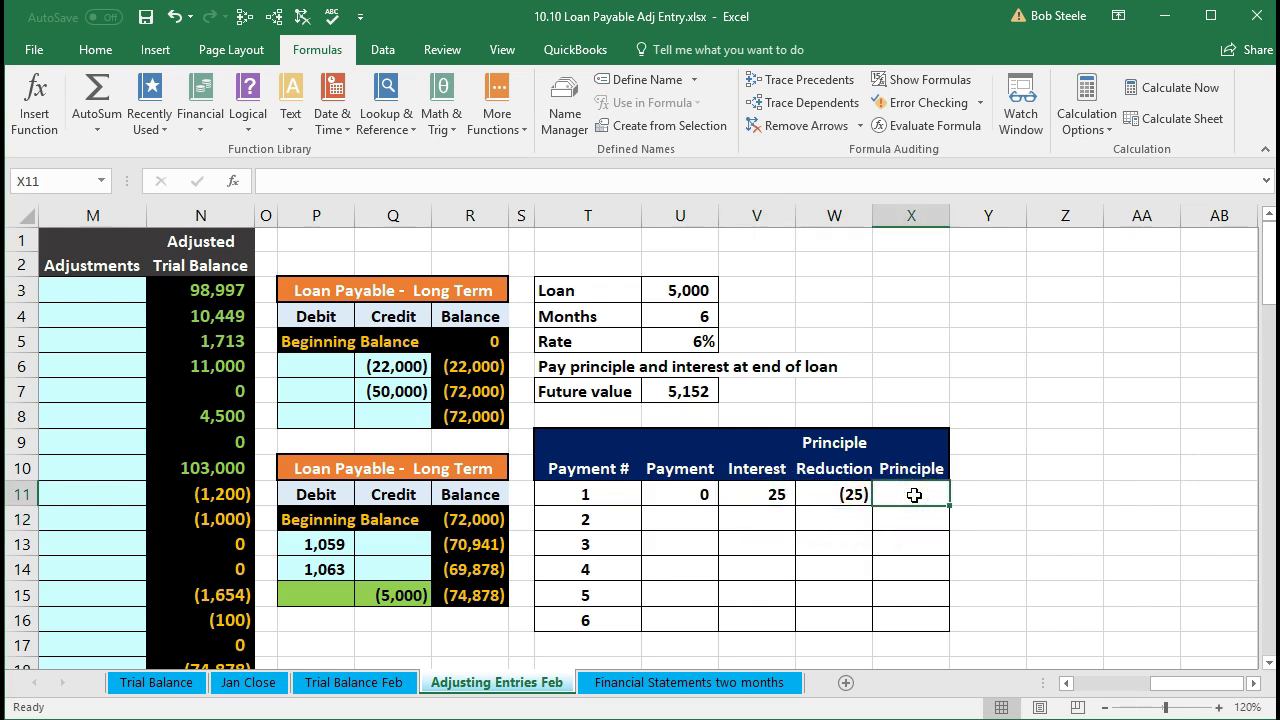
type("=")
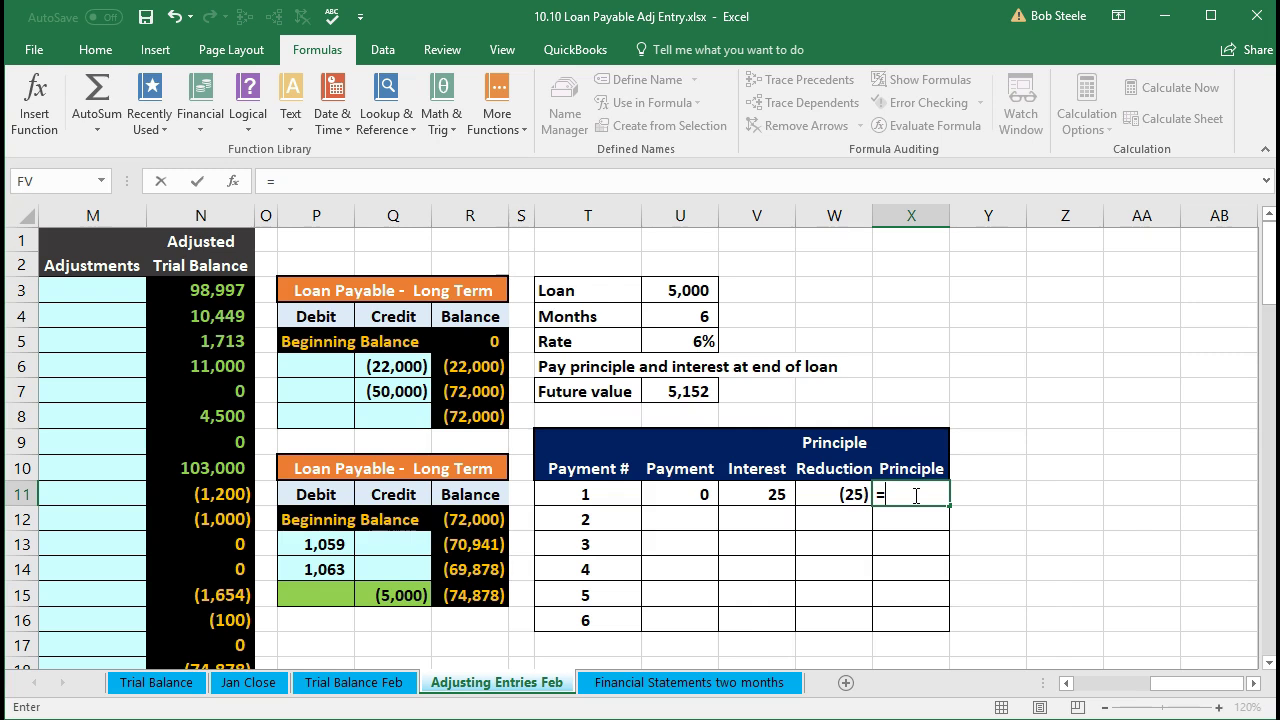
left_click(690, 291)
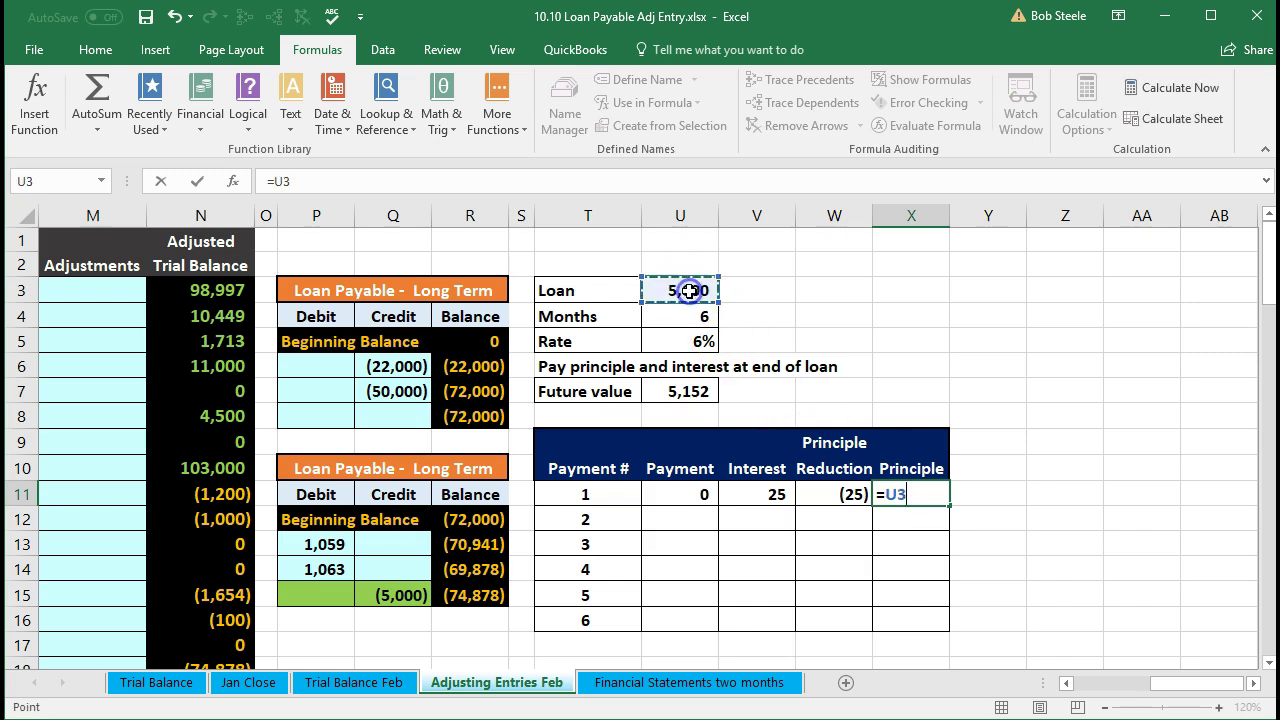
type("-")
left_click(852, 494)
key("Return")
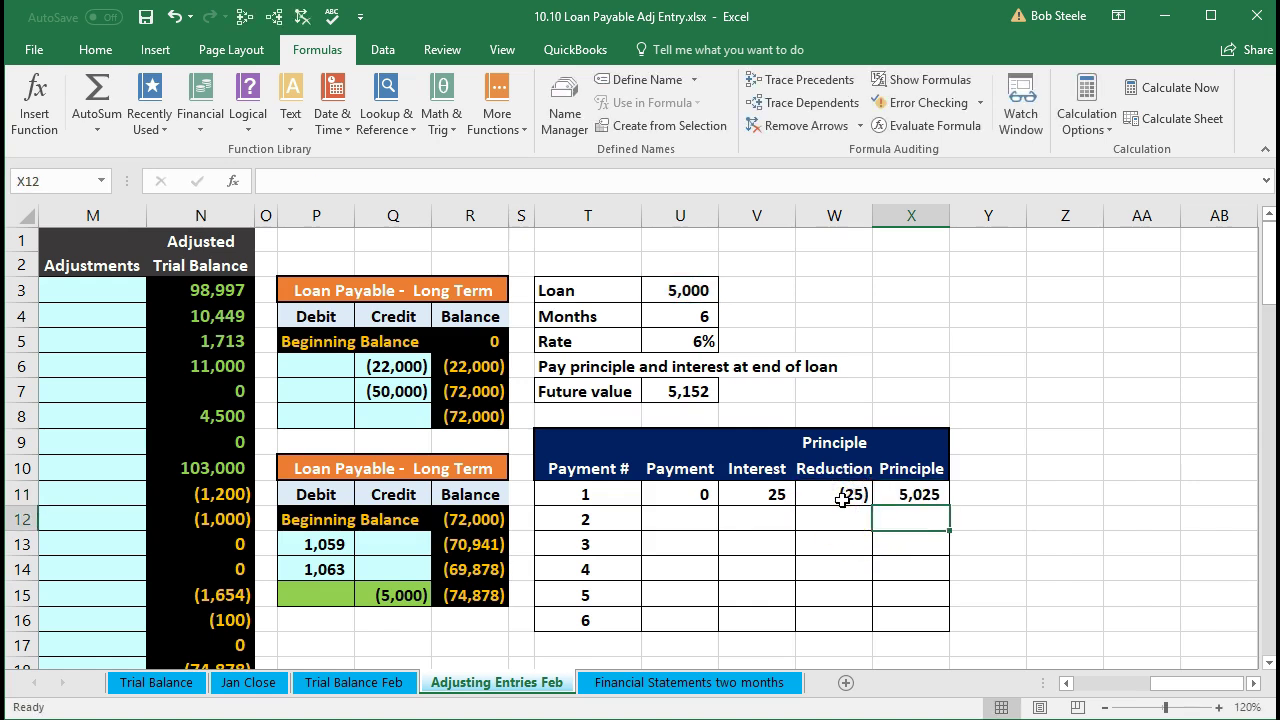
Step: Check the payment 1 Principle formula and enter 0 as the Payment for payment 2 in U12
left_click(895, 494)
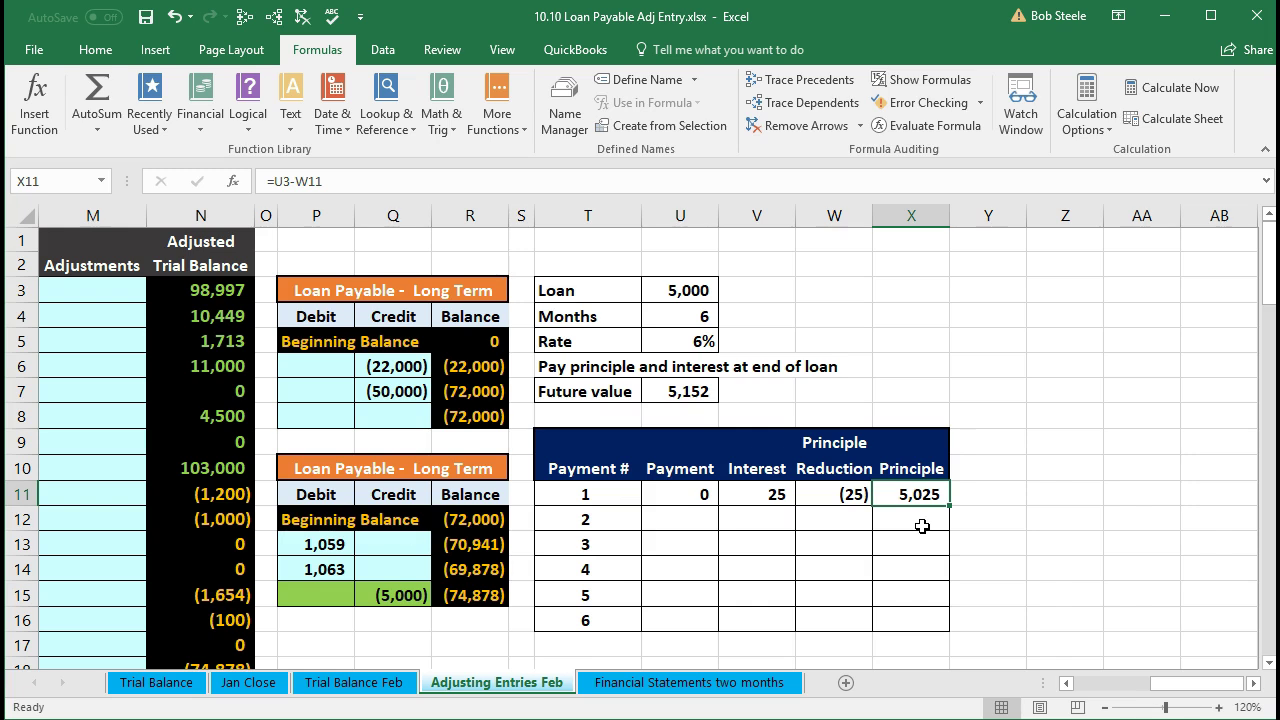
left_click(698, 521)
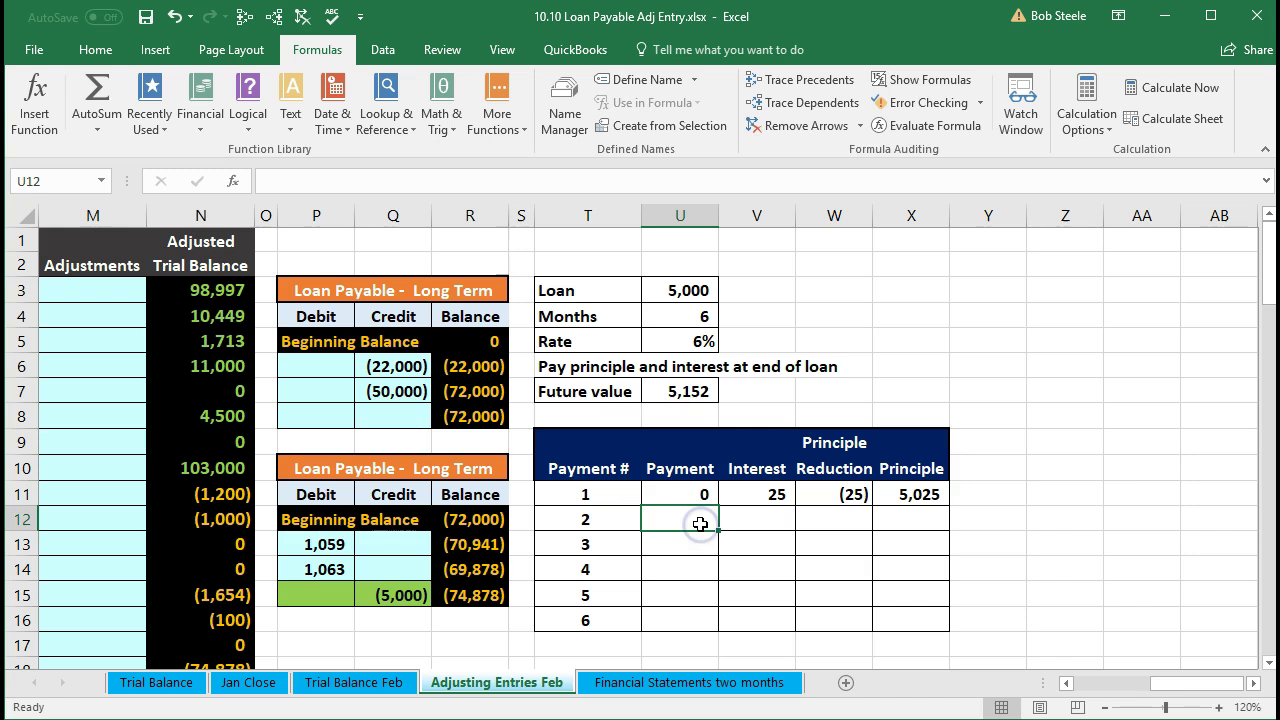
type("0")
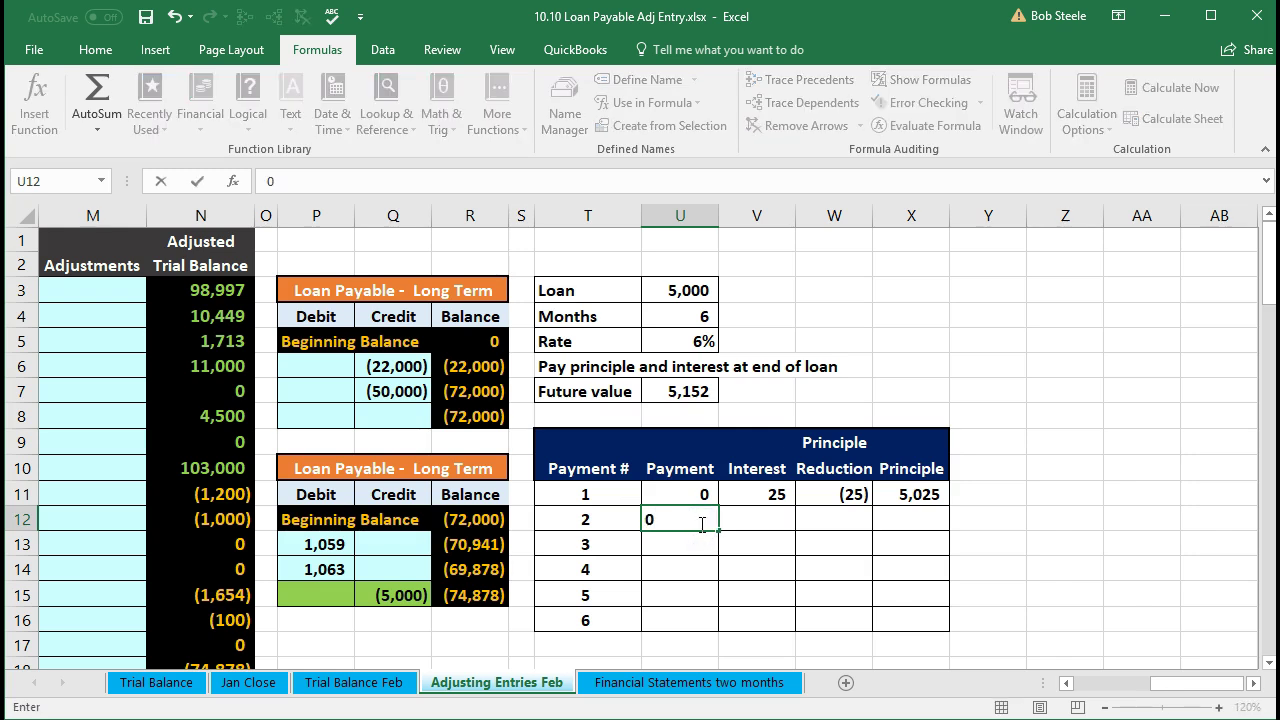
key("Tab")
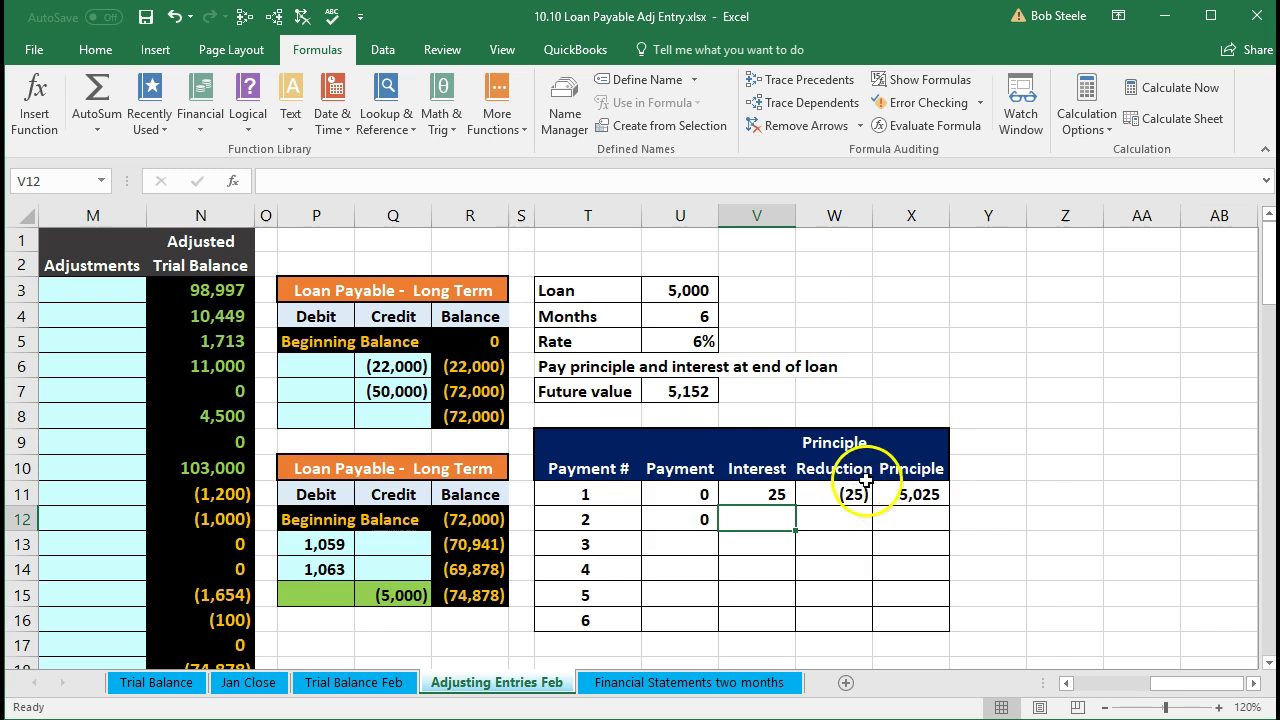
Step: Switch to Calculator and check the second month's interest by multiplying 5025 by .06 and dividing by 12
key("XF86Calculator")
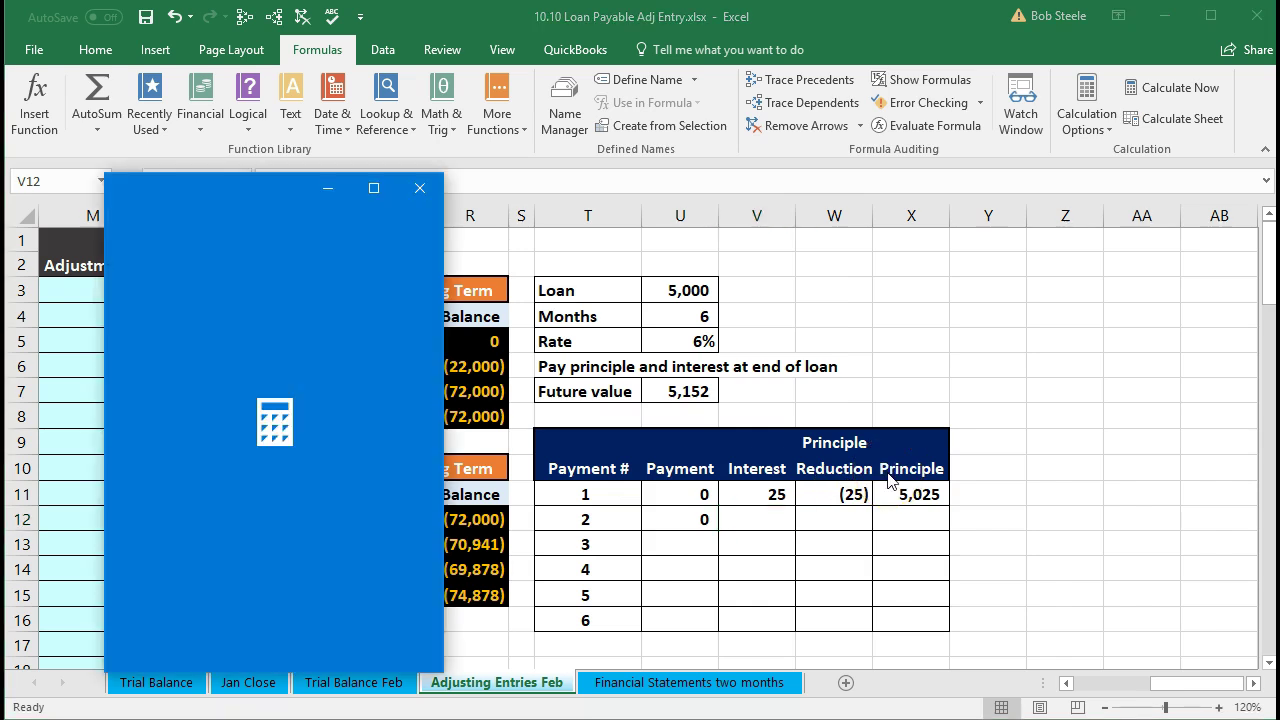
type("5025")
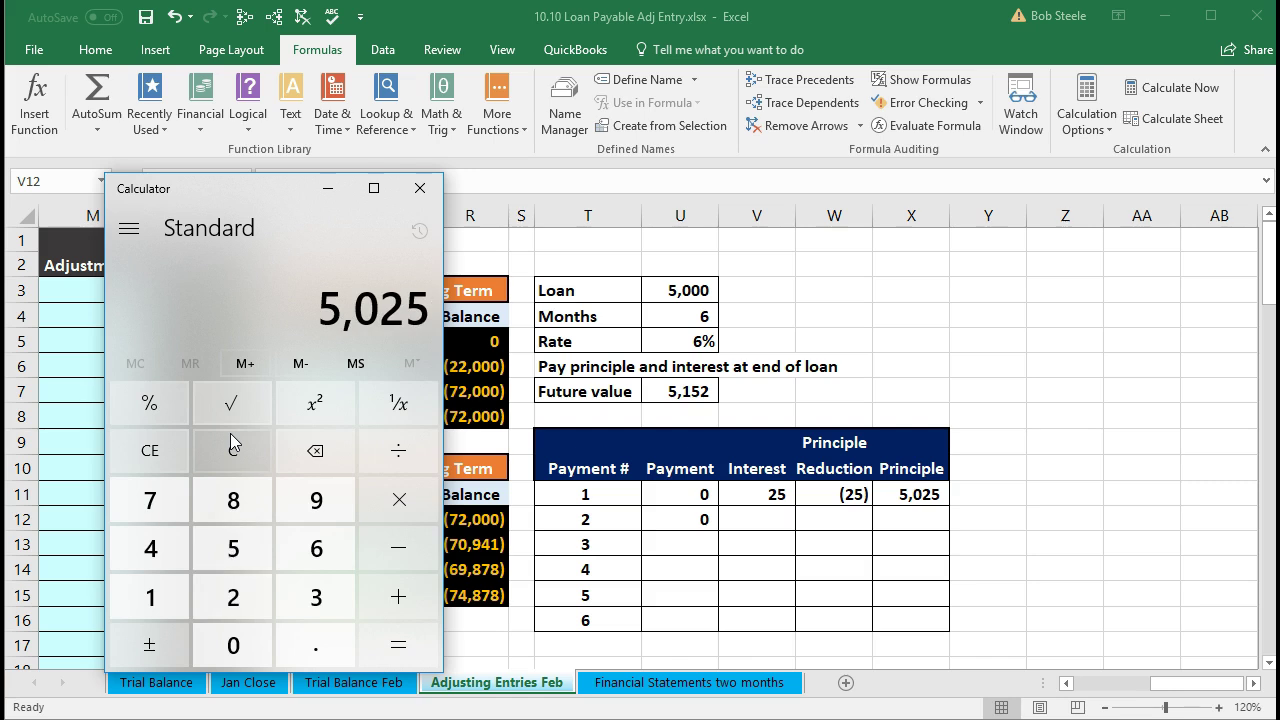
key("asterisk")
type(".06")
key("Return")
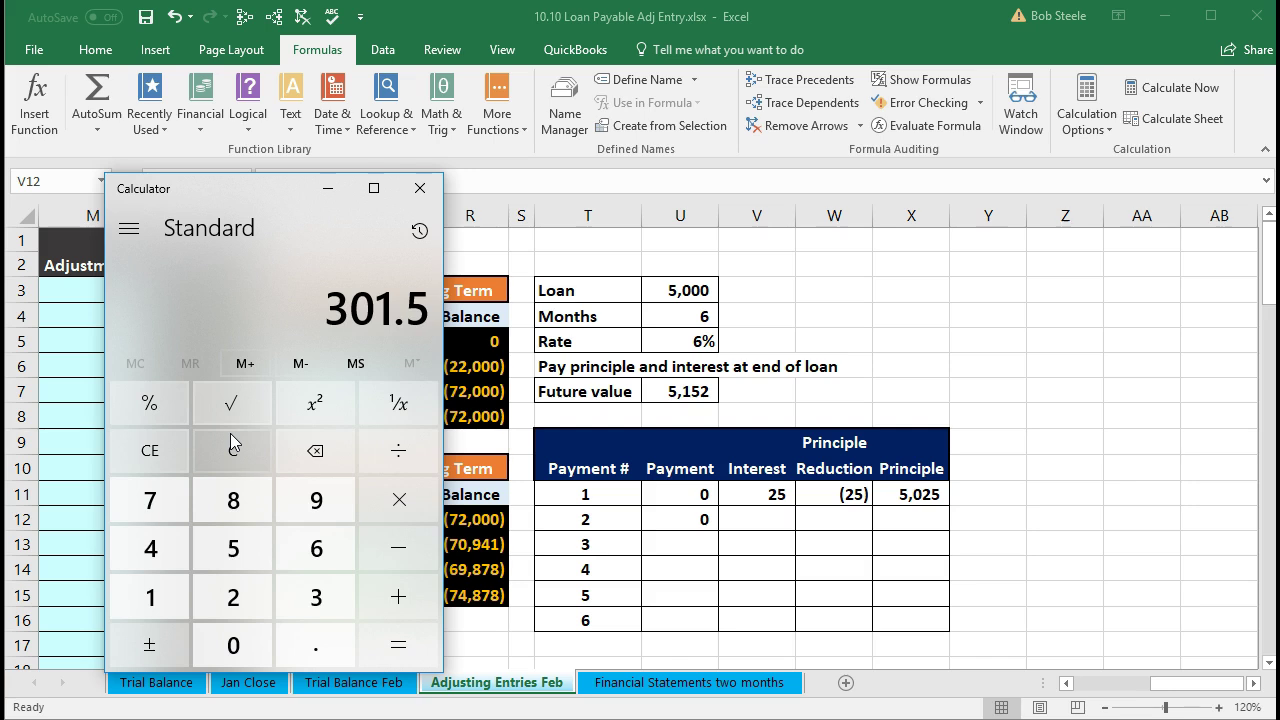
key("slash")
type("12")
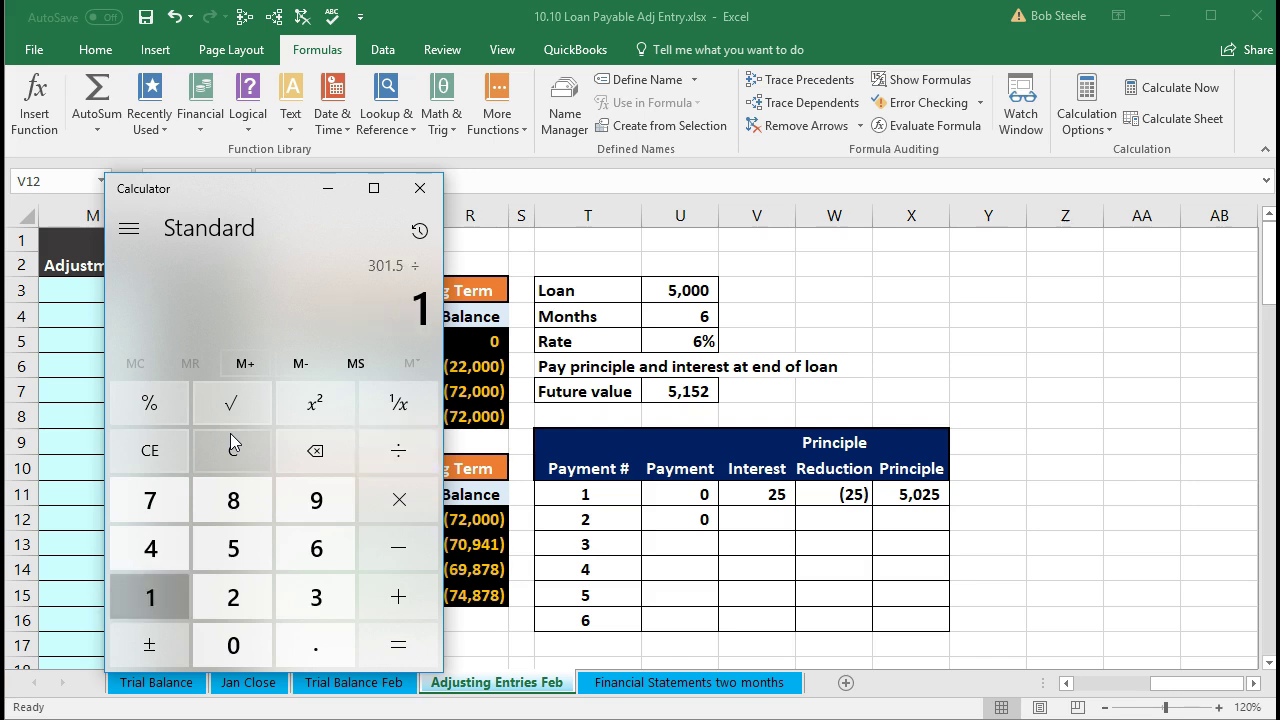
key("Return")
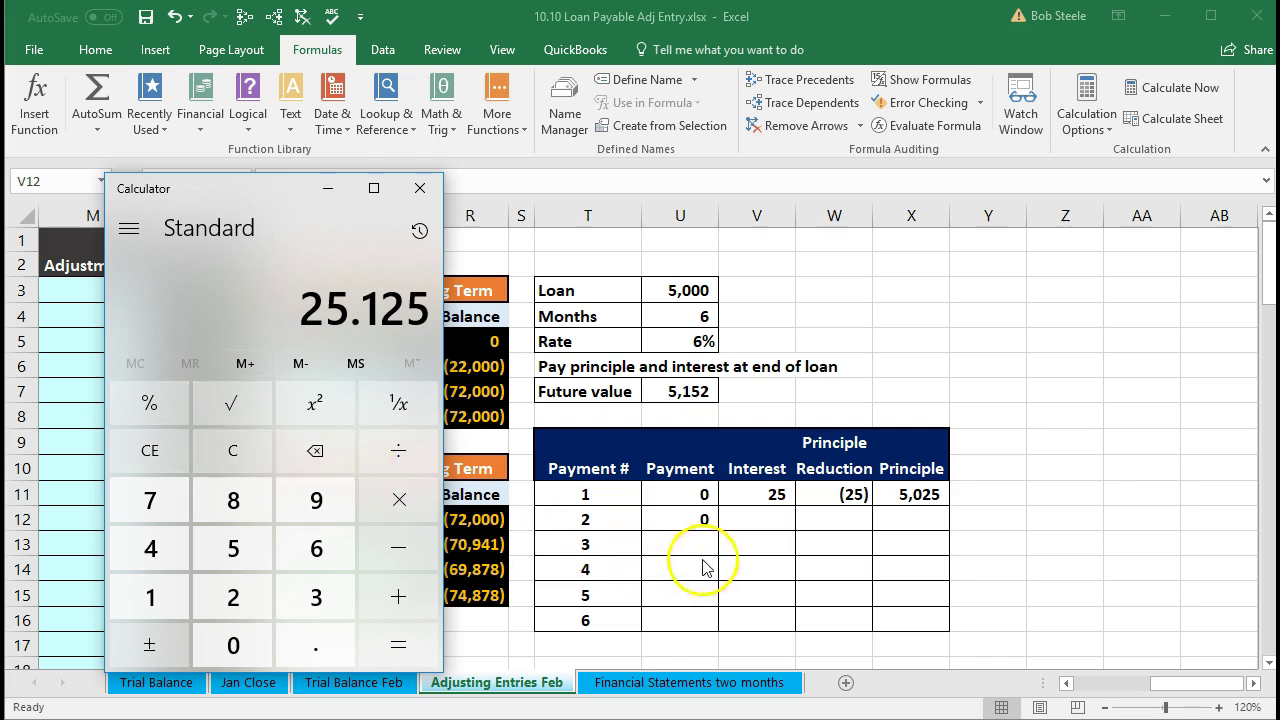
Step: Calculate the Interest for payment 2 in V12 from the previous principle balance and the annual rate, using =X11*U5/12
left_click(737, 522)
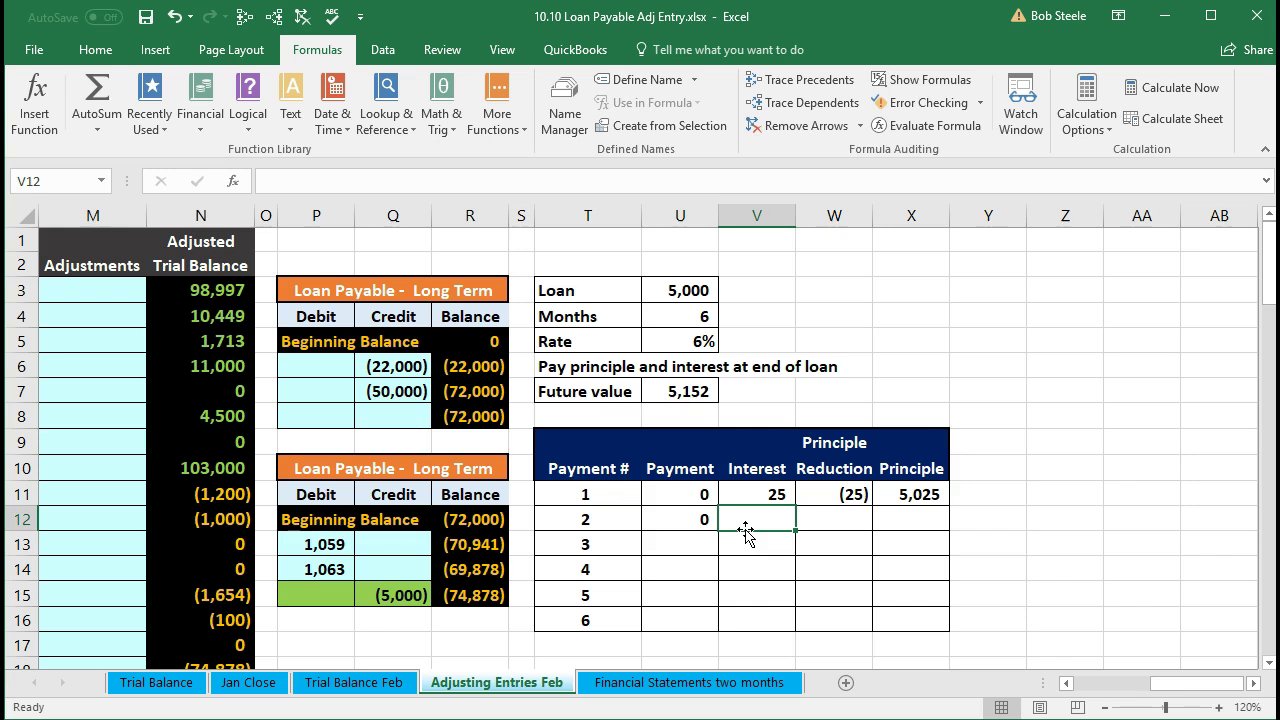
type("=")
left_click(905, 494)
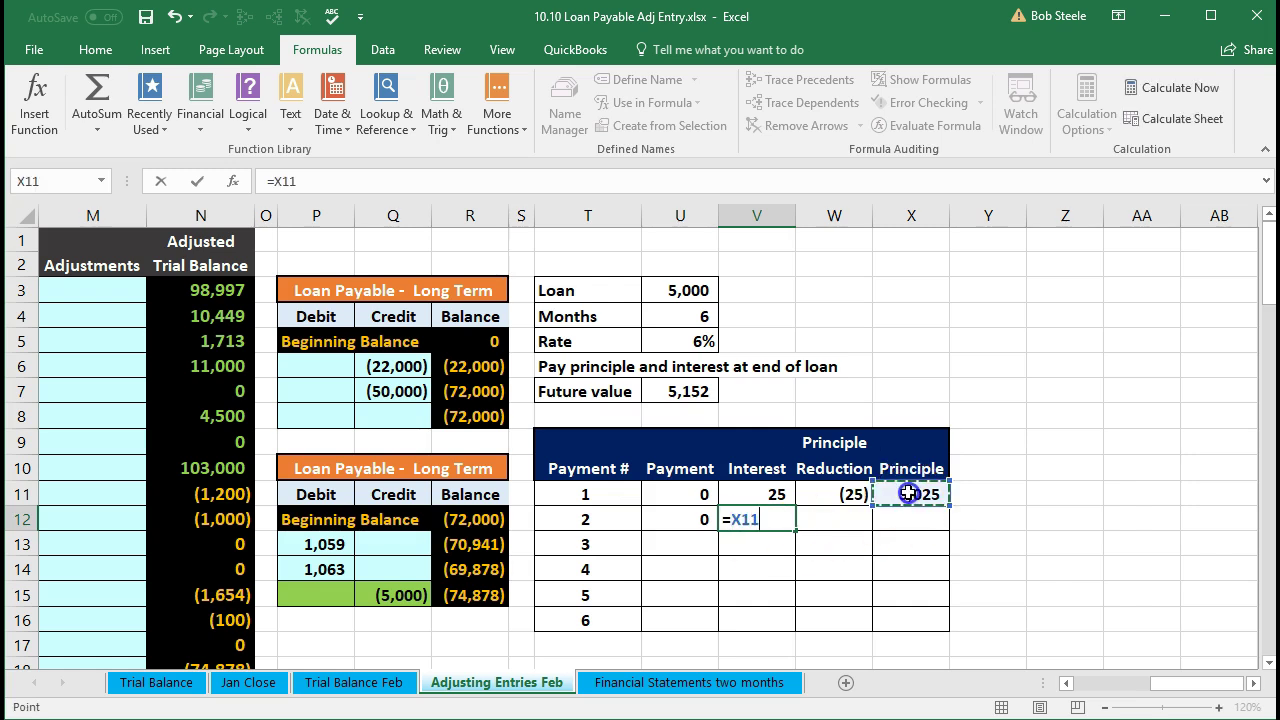
type("*")
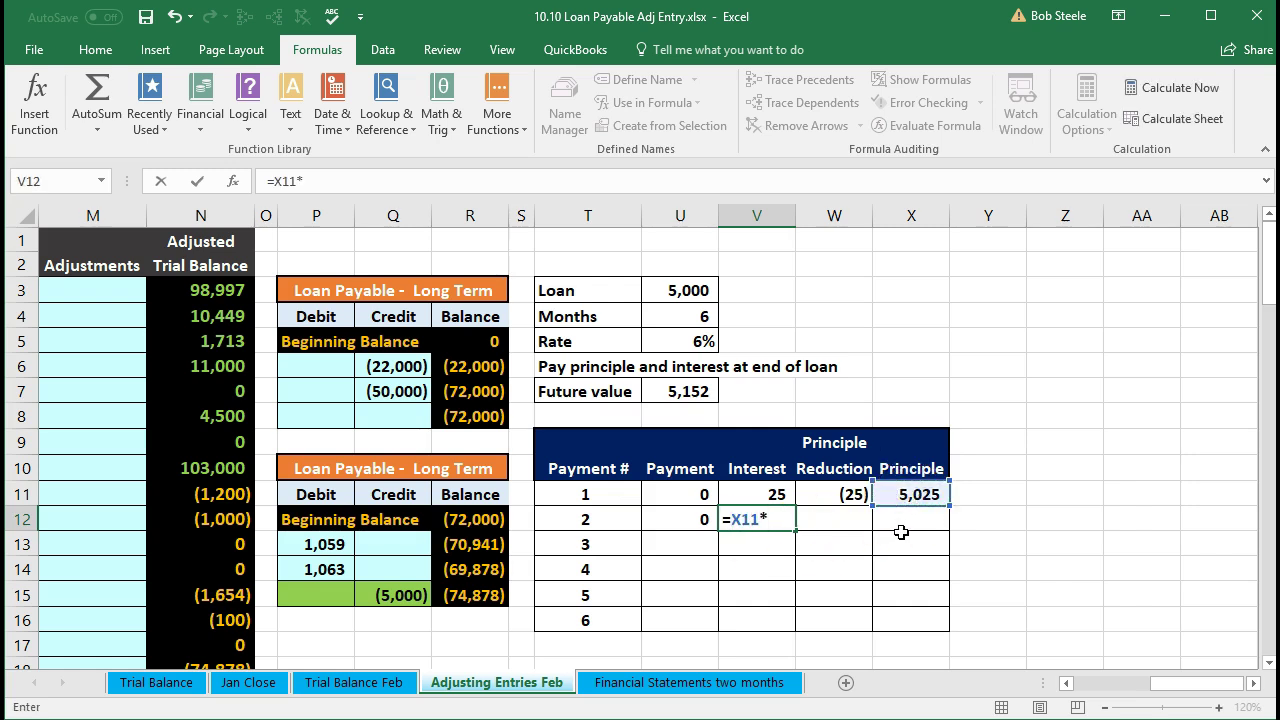
left_click(683, 337)
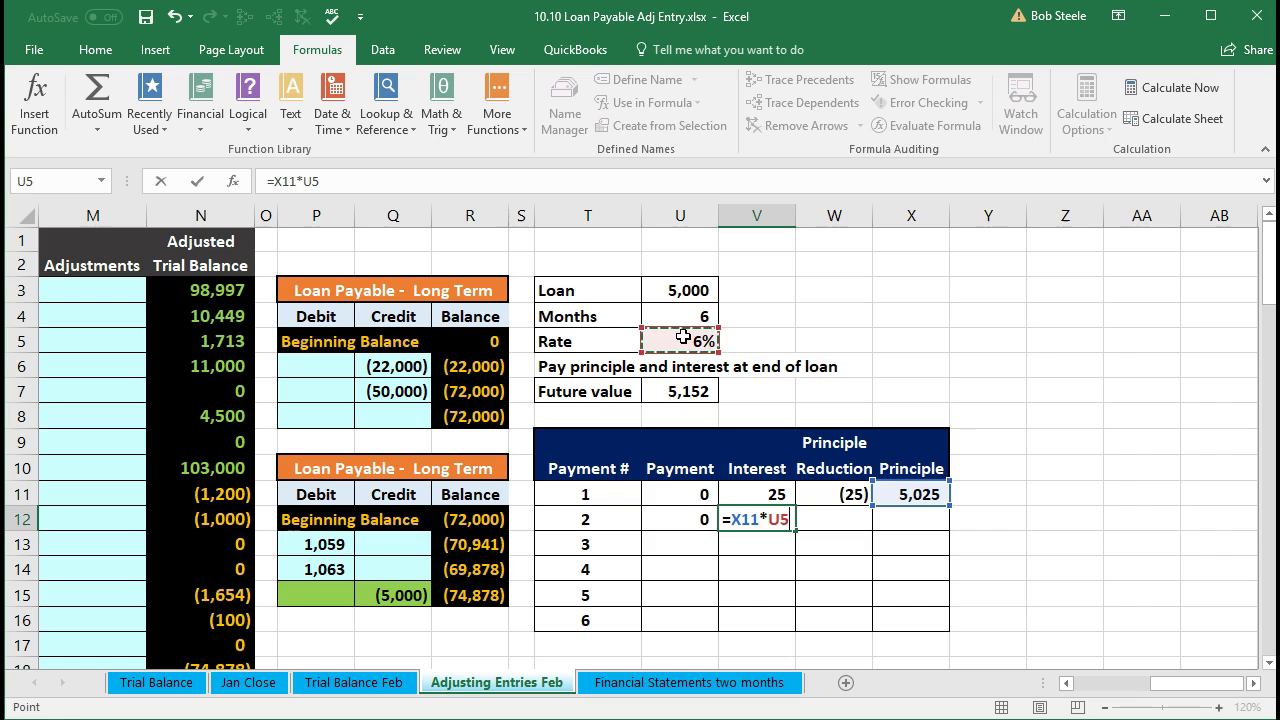
type("/12")
key("Return")
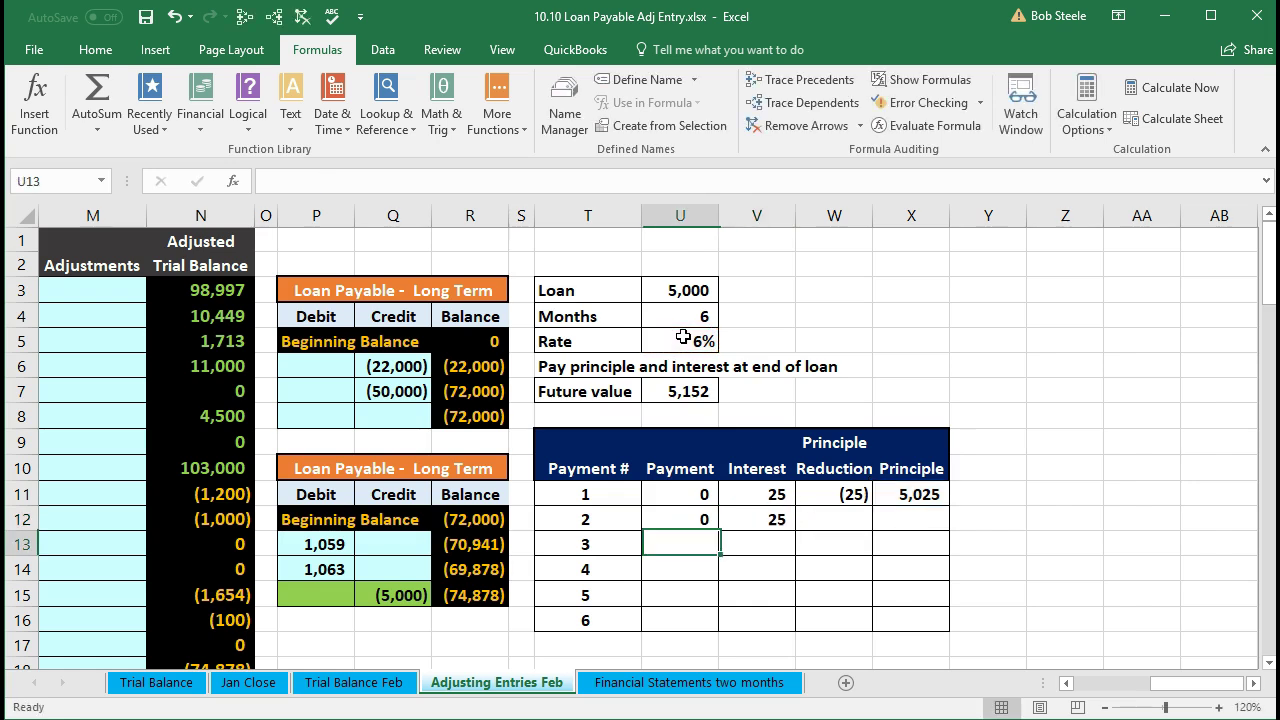
Step: Calculate the Principle Reduction for payment 2 in W12 as Payment minus Interest, using =U12-V12
key("Right")
key("Right")
key("Up")
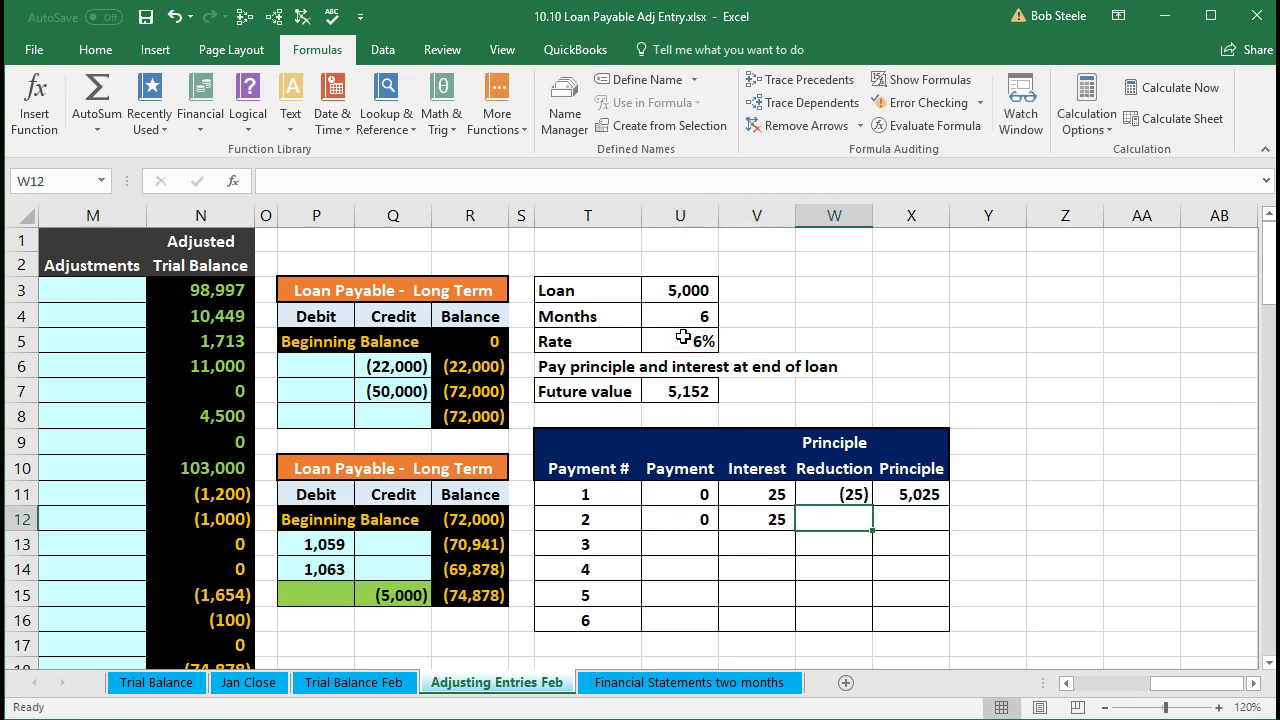
type("=")
key("Left")
key("Left")
type("-")
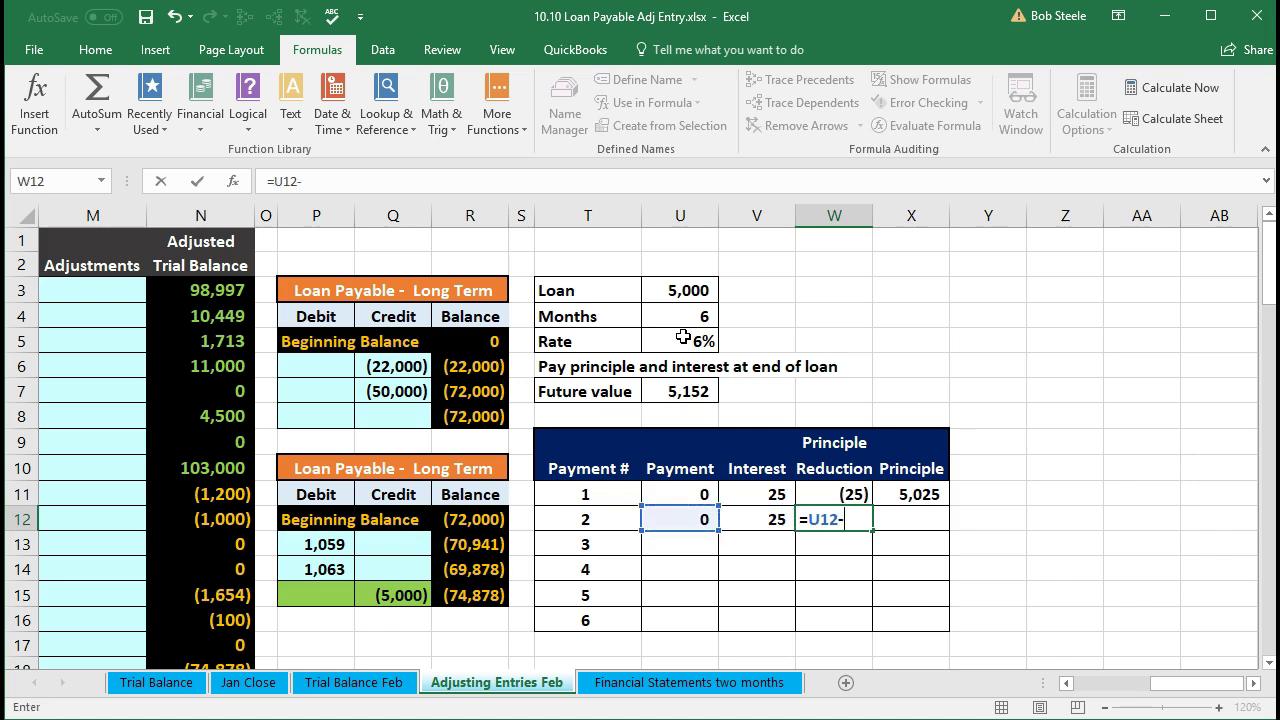
key("Left")
key("Return")
Step: Calculate the Principle balance for payment 2 in X12 as the previous balance minus the principle reduction, using =X11-W12
key("Right")
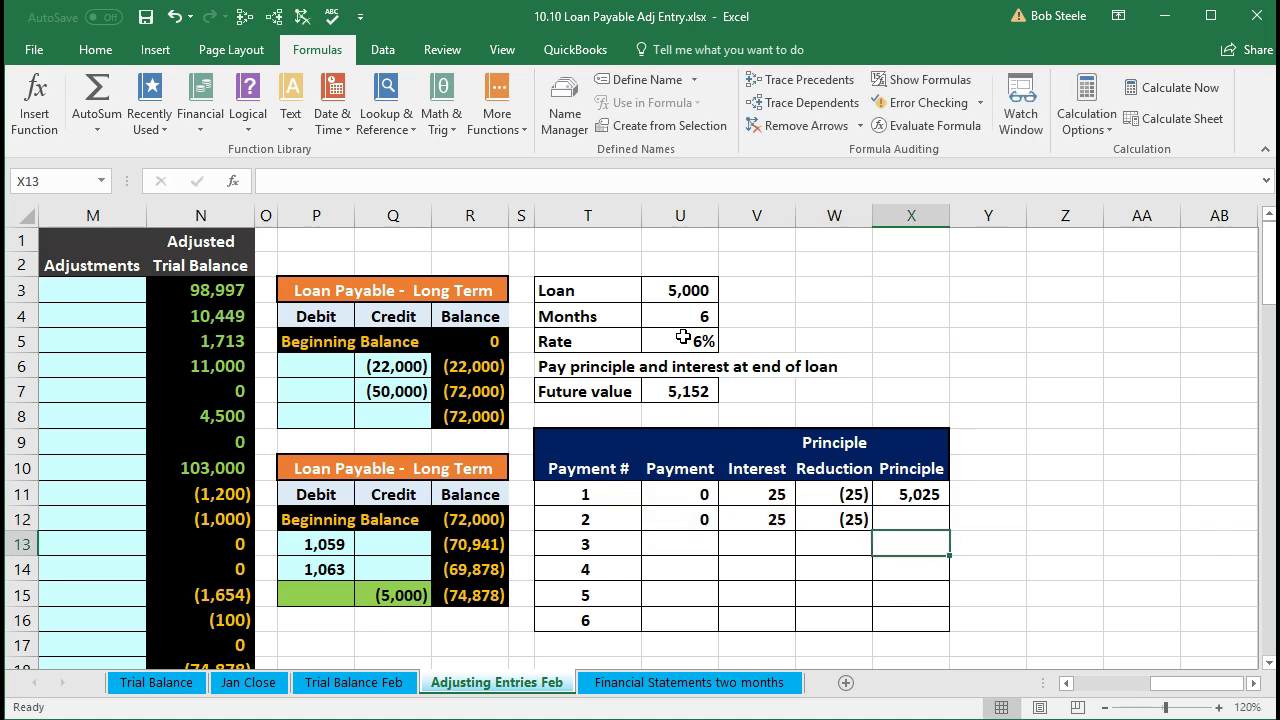
key("Up")
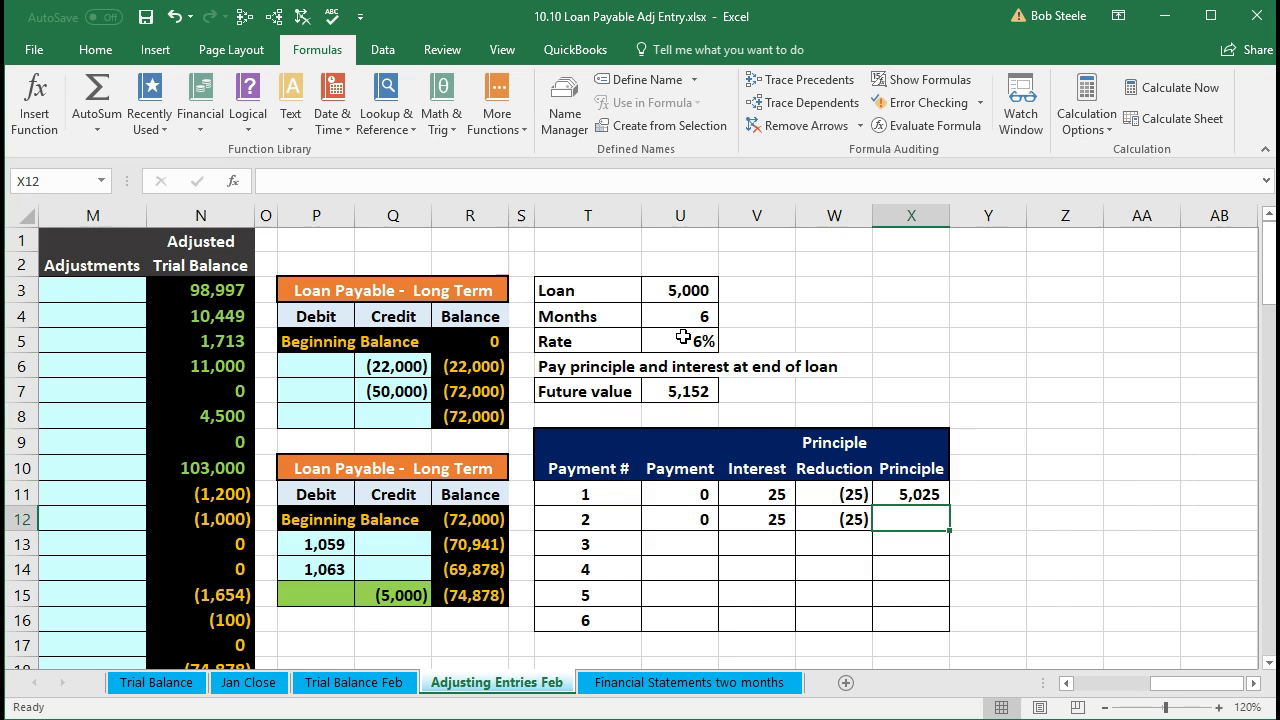
type("=")
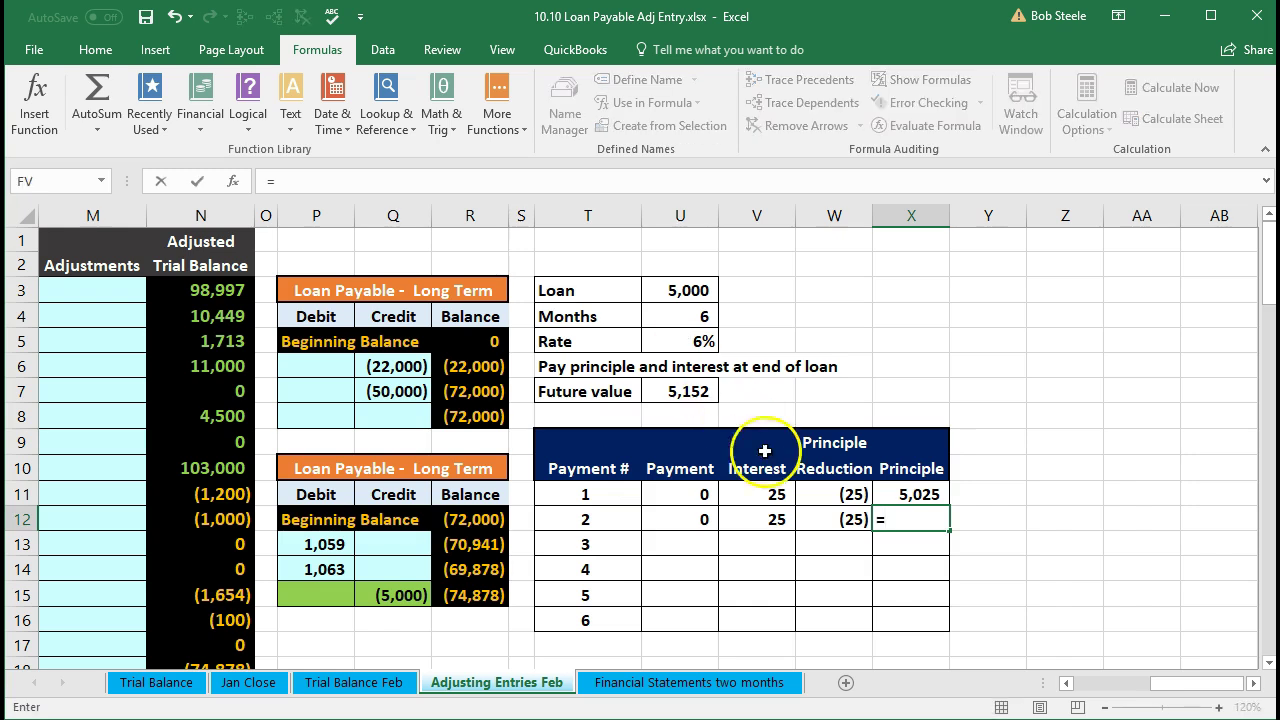
left_click(903, 490)
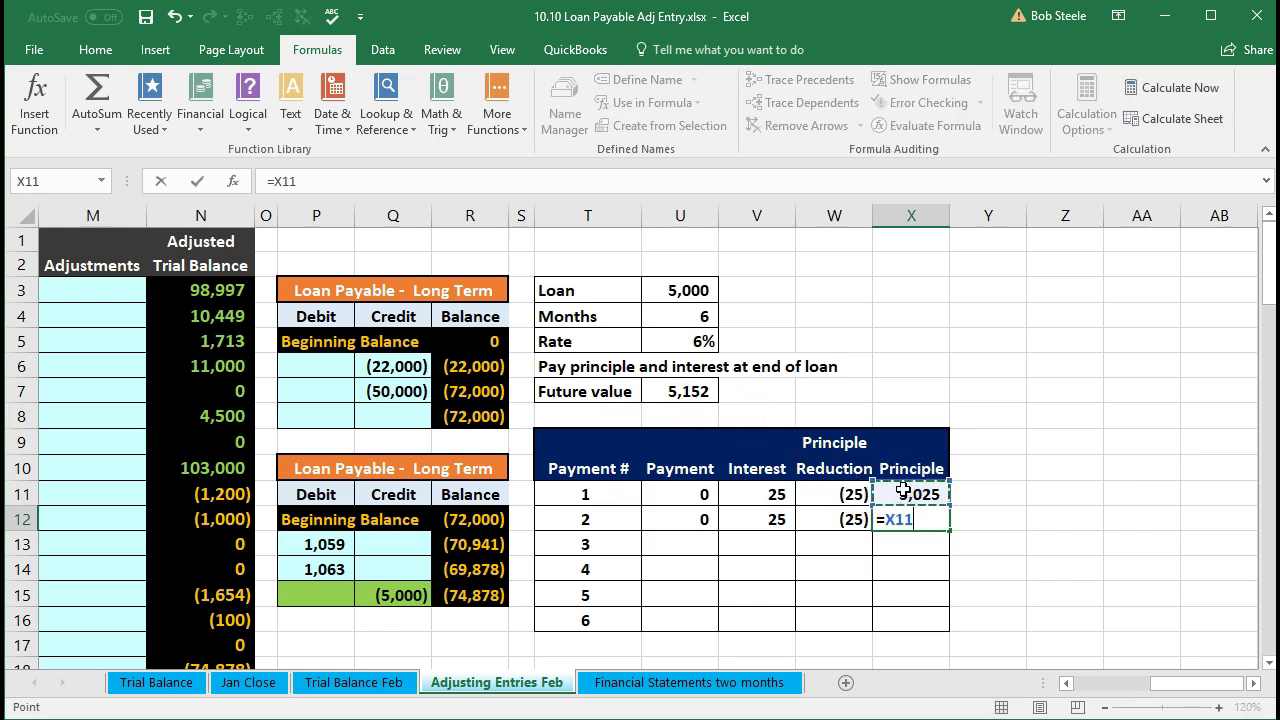
type("-")
left_click(838, 522)
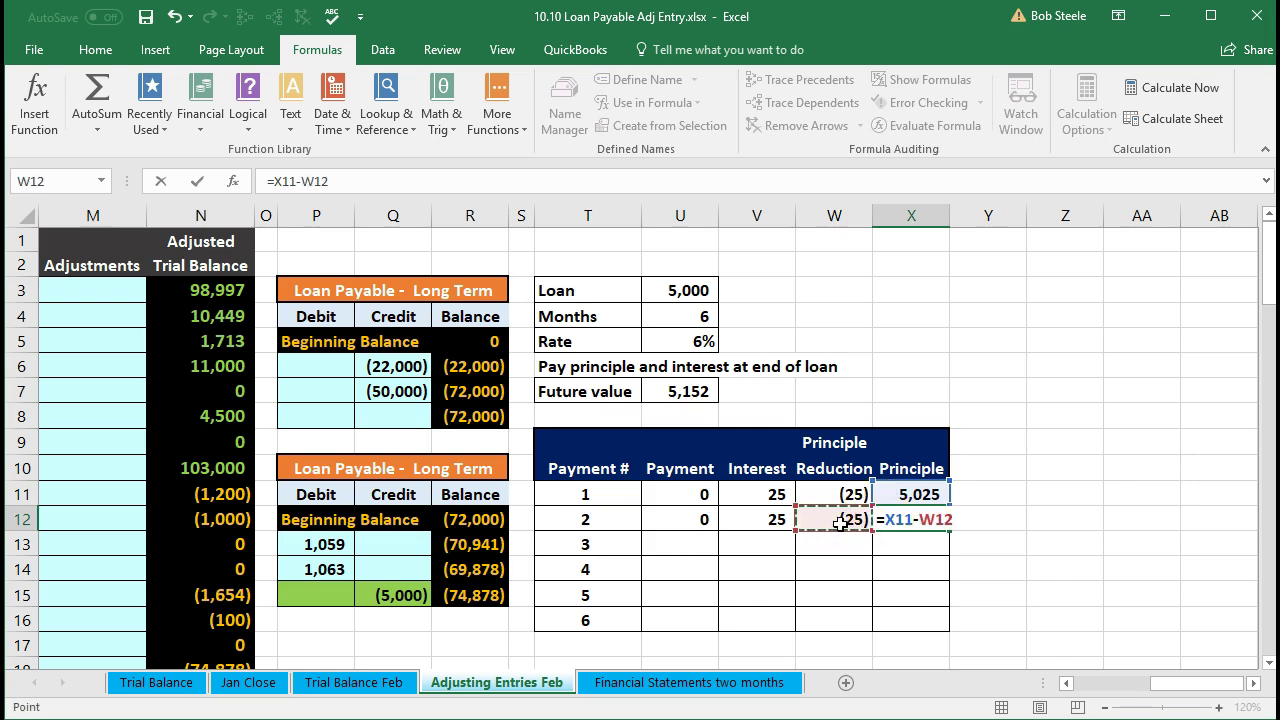
key("Return")
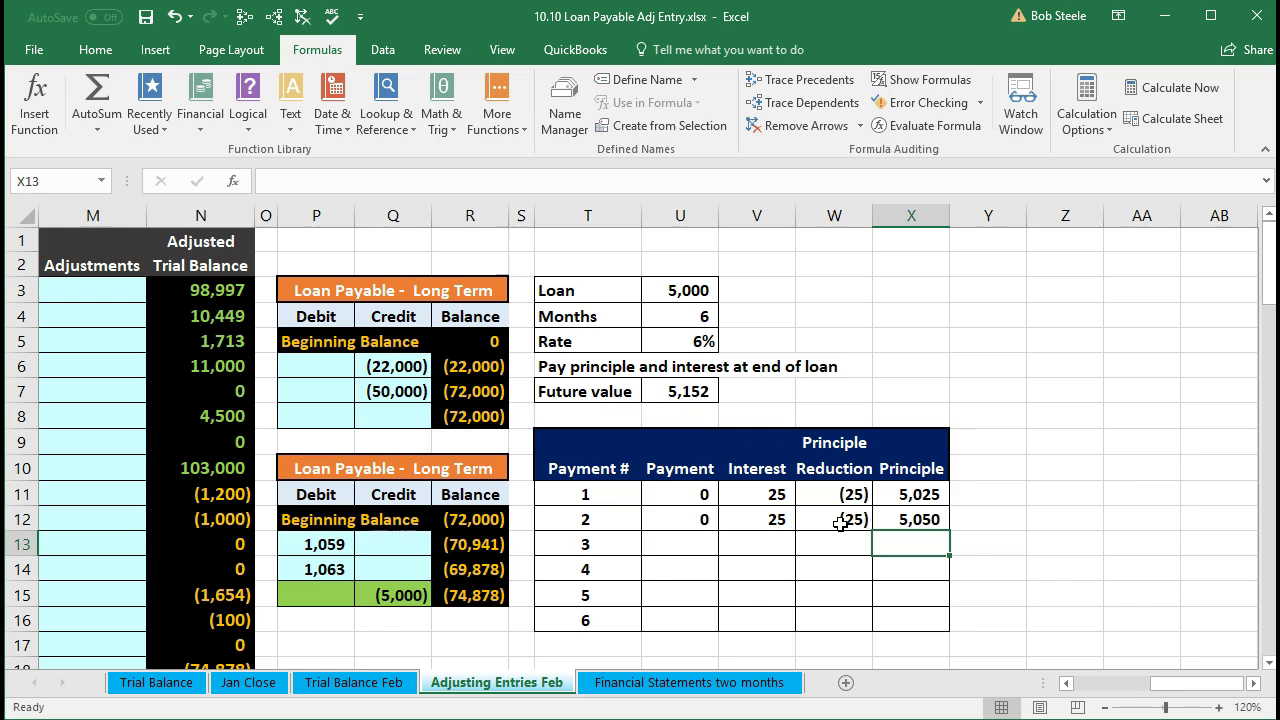
Step: Enter 0 as the Payment for payment 3 in U13
left_click(688, 391)
left_click(900, 628)
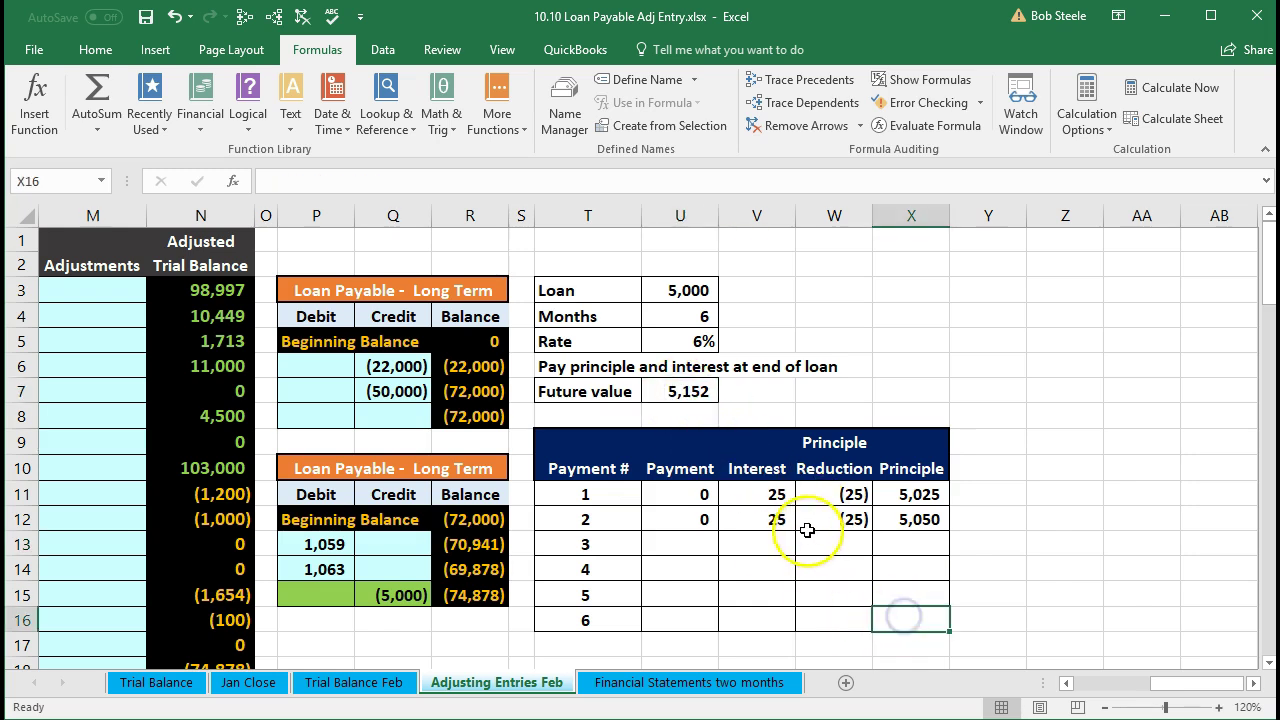
left_click(698, 547)
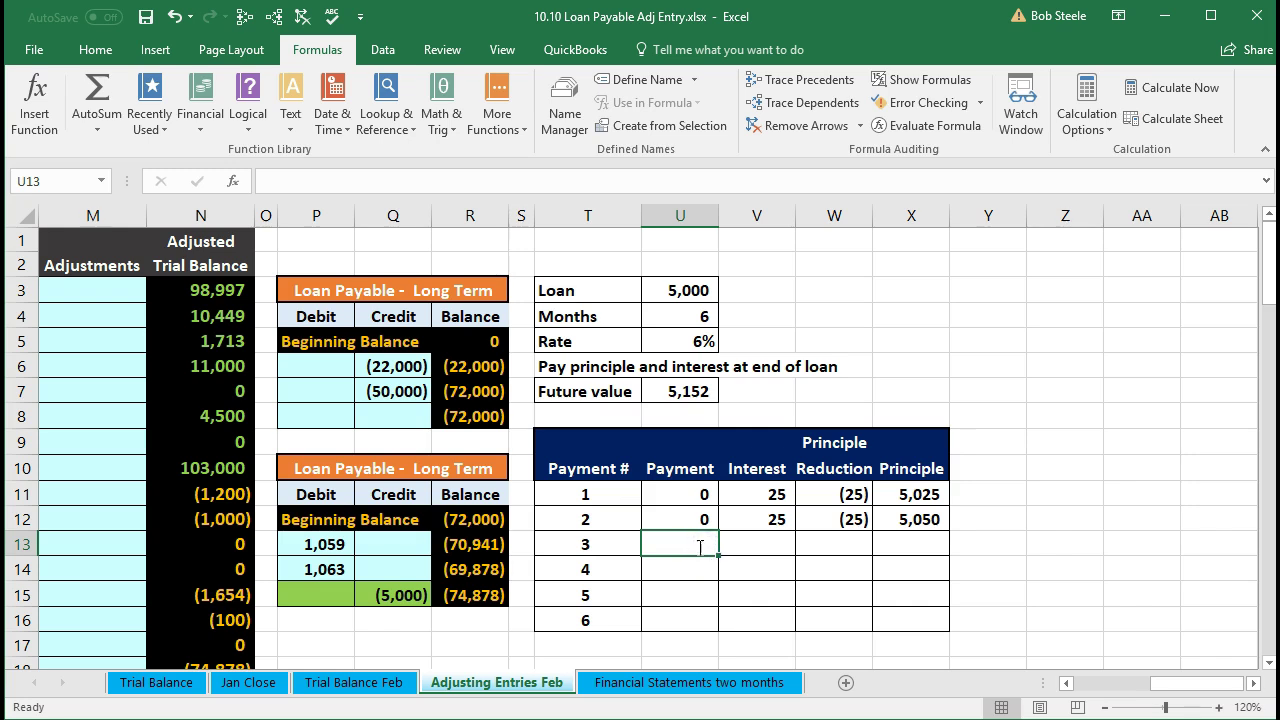
type("0")
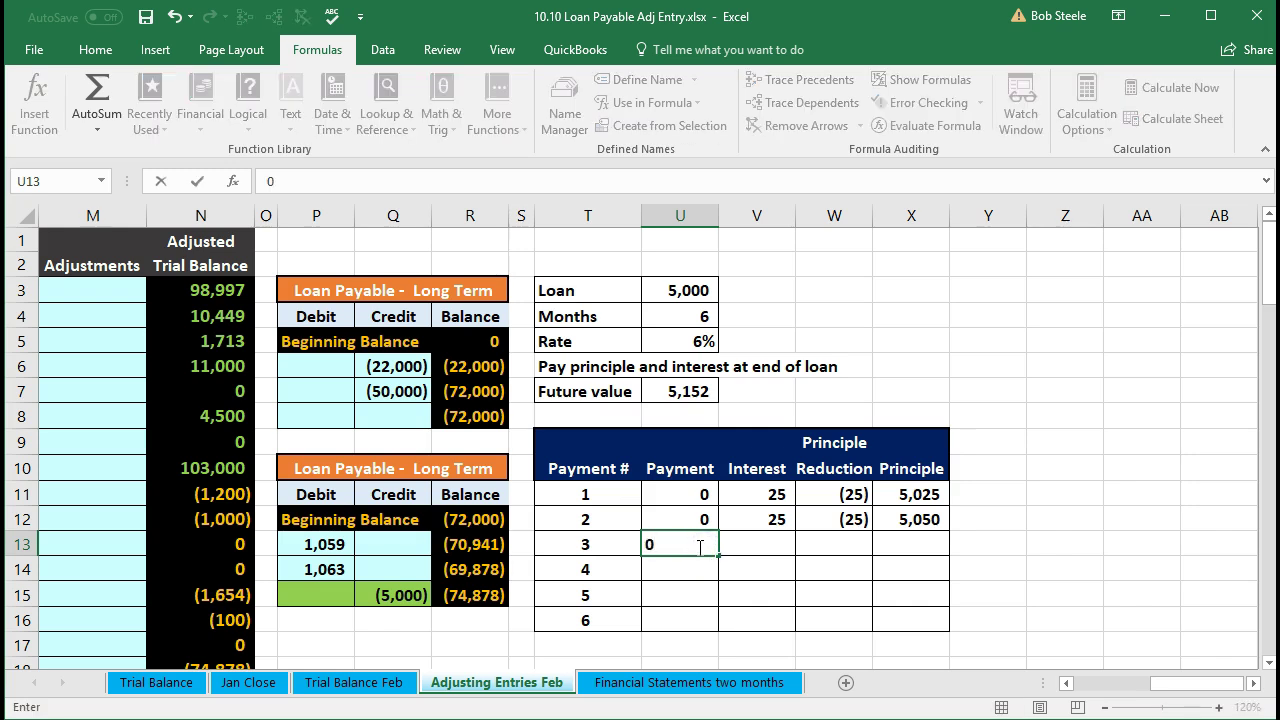
key("Tab")
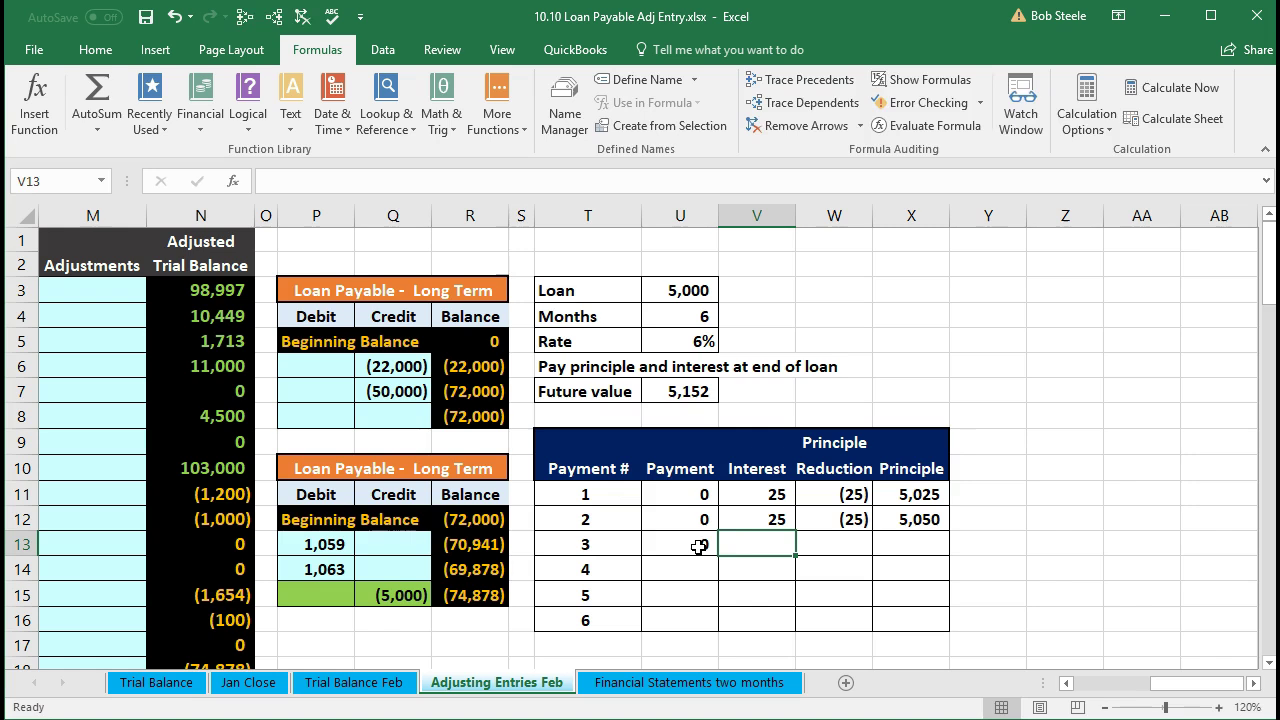
Step: Calculate the Interest for payment 3 in V13 from the previous principle balance and the annual rate, using =X12*U5/12
type("=")
left_click(911, 519)
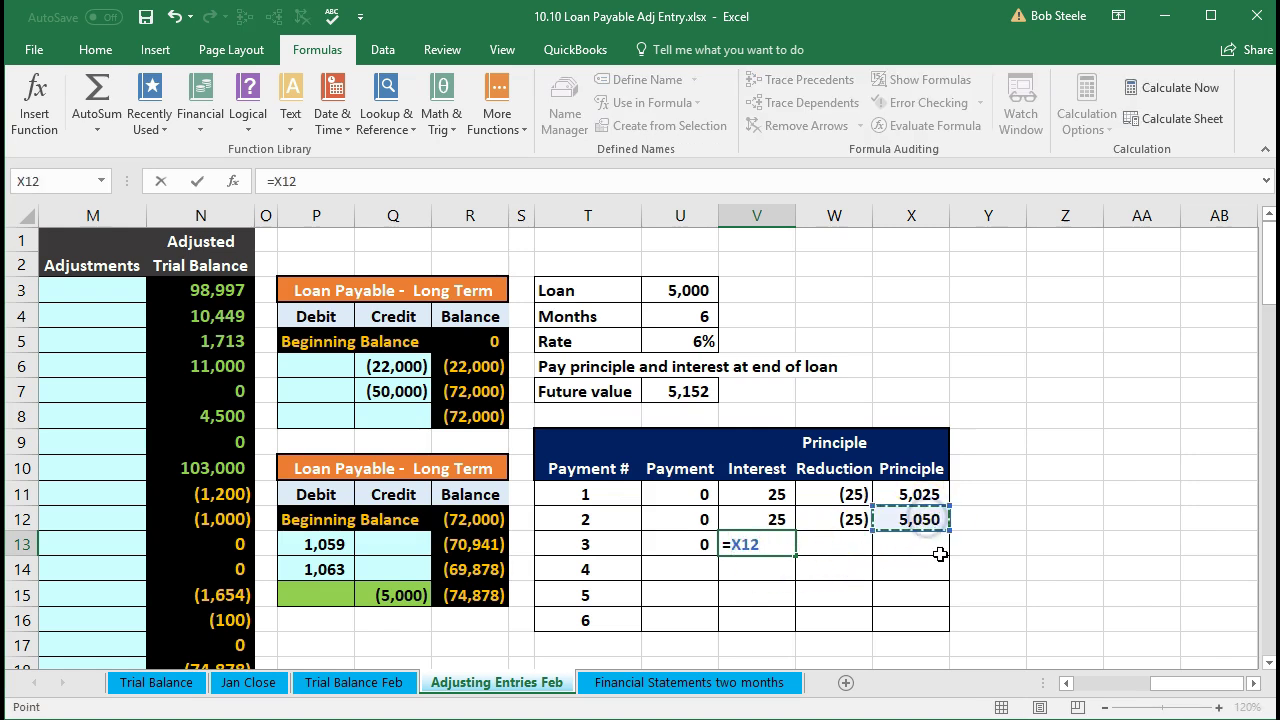
type("*")
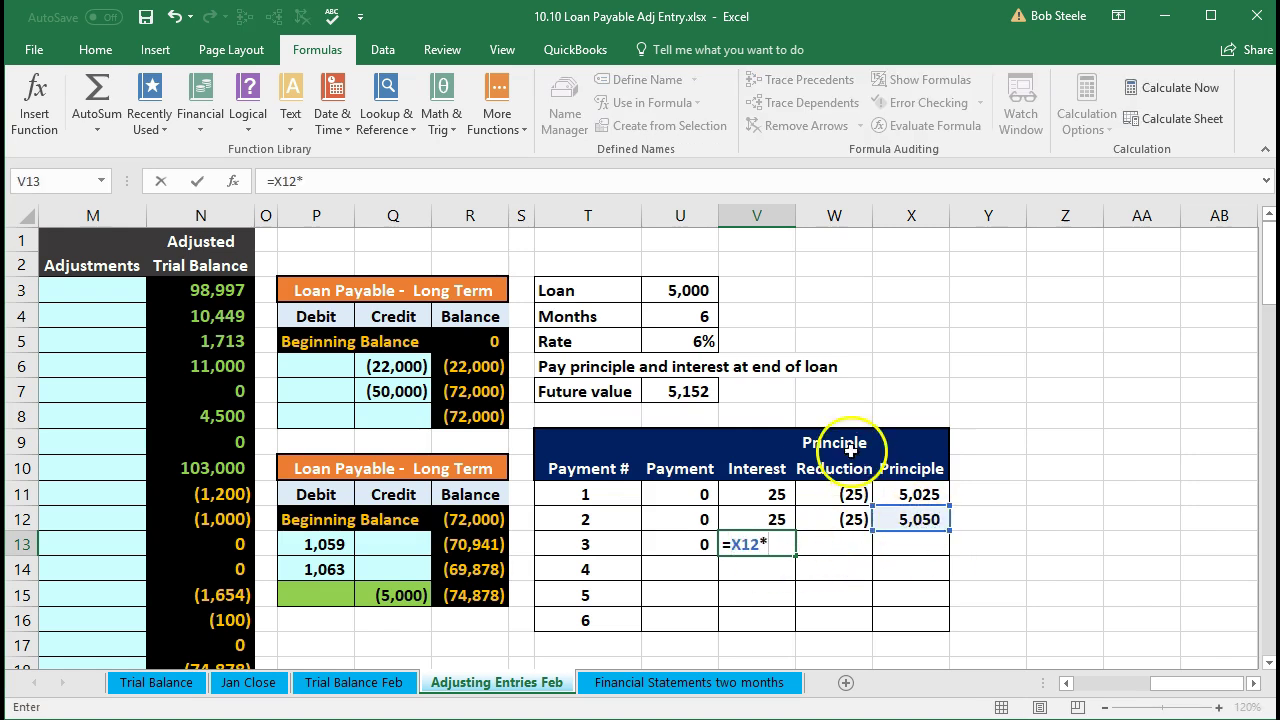
left_click(683, 341)
type("/")
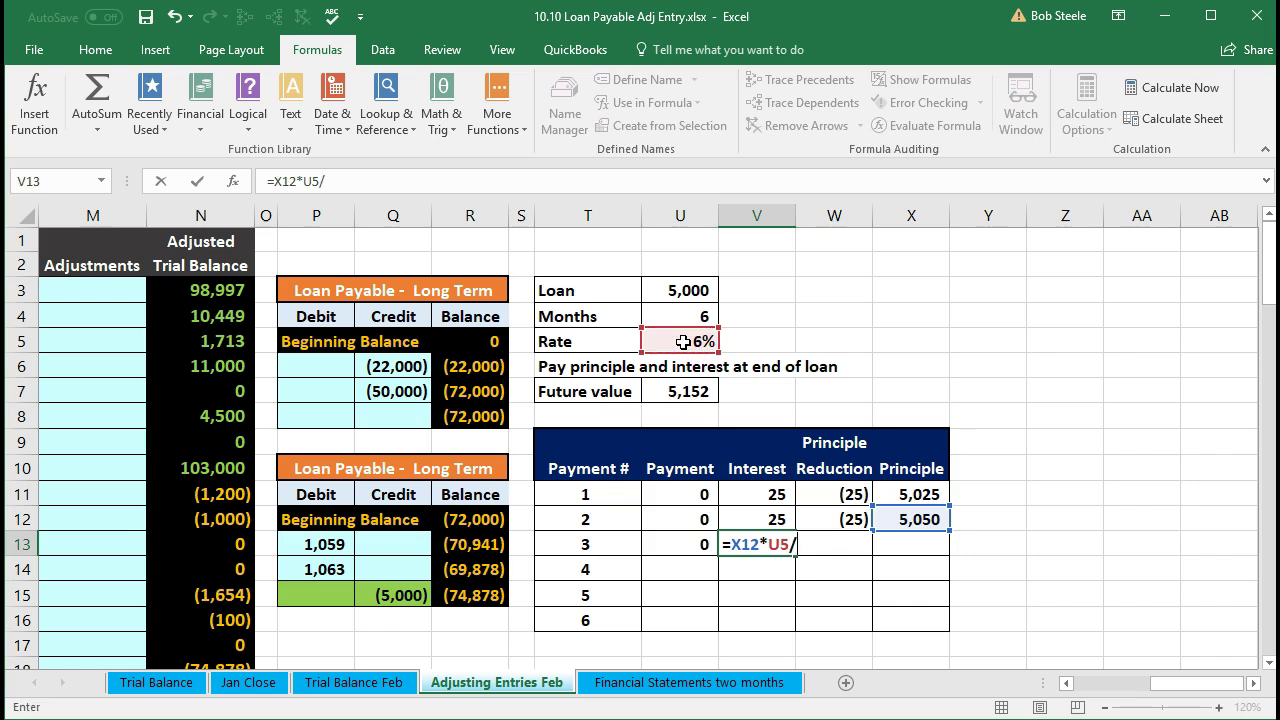
type("12")
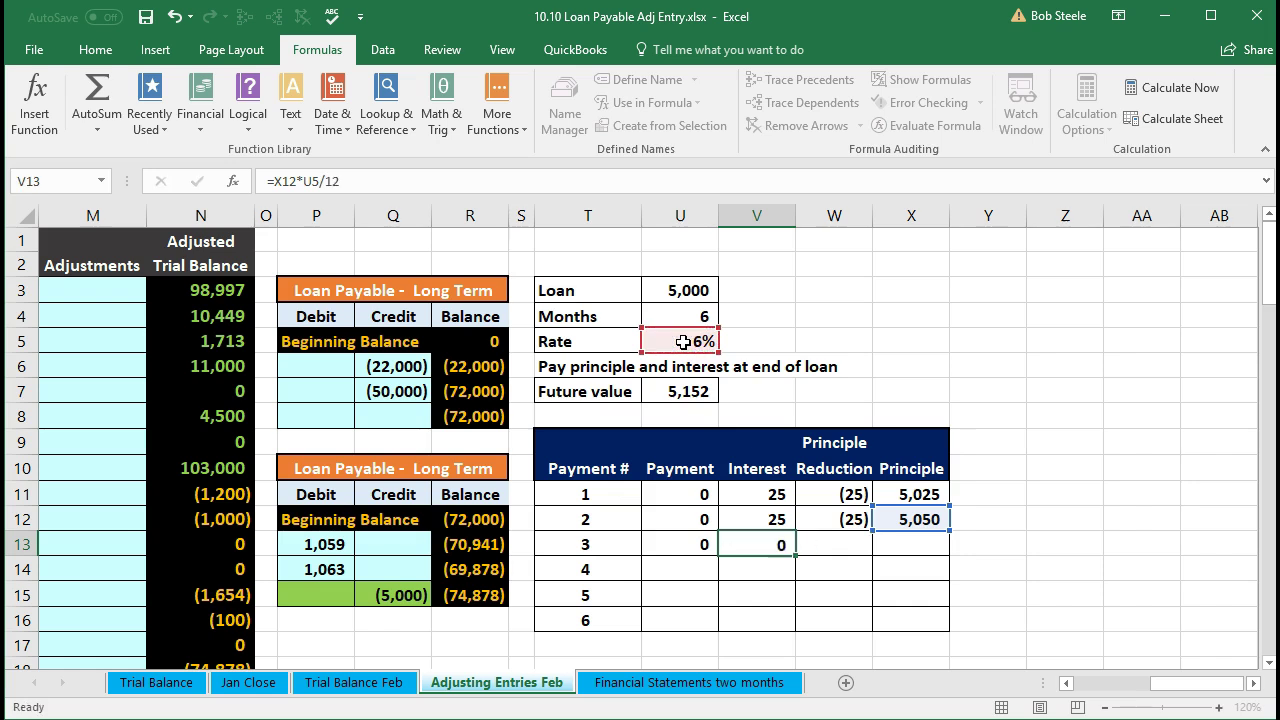
key("Return")
Step: Calculate the Principle Reduction for payment 3 in W13 as Payment minus Interest, using =U13-V13
key("Left")
key("Right")
key("Right")
key("Up")
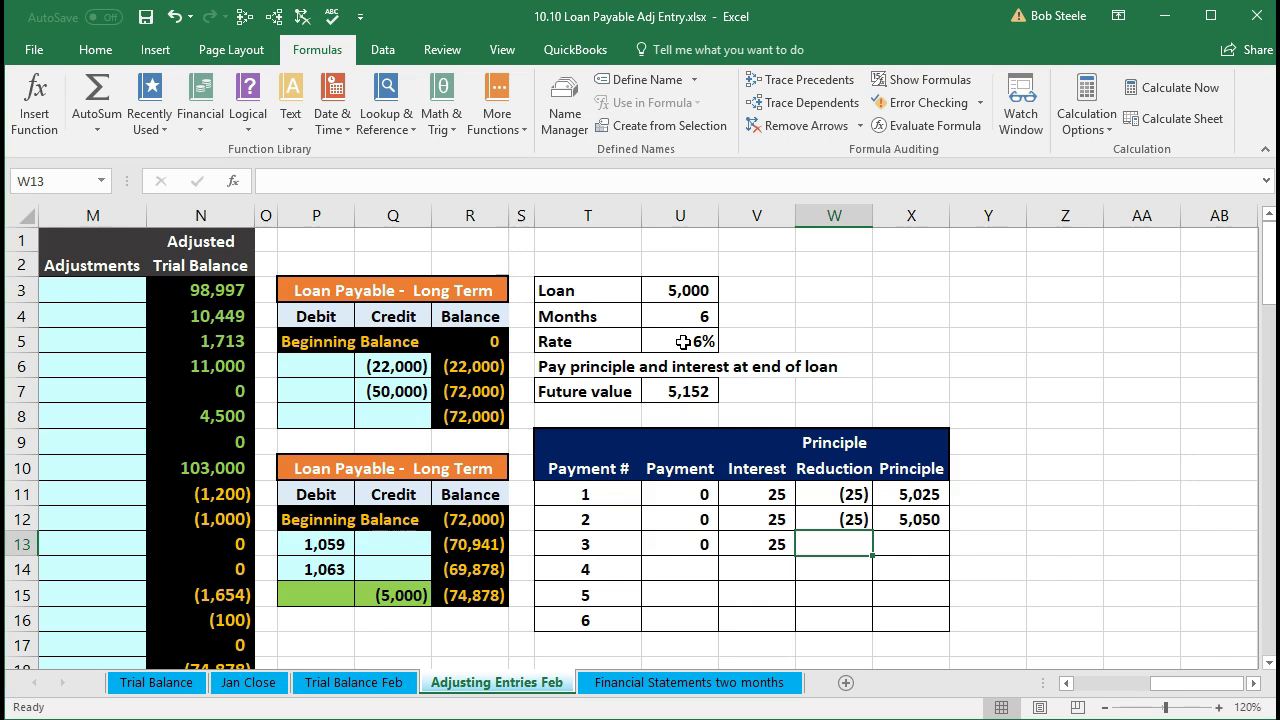
type("=")
left_click(672, 544)
type("-")
left_click(777, 544)
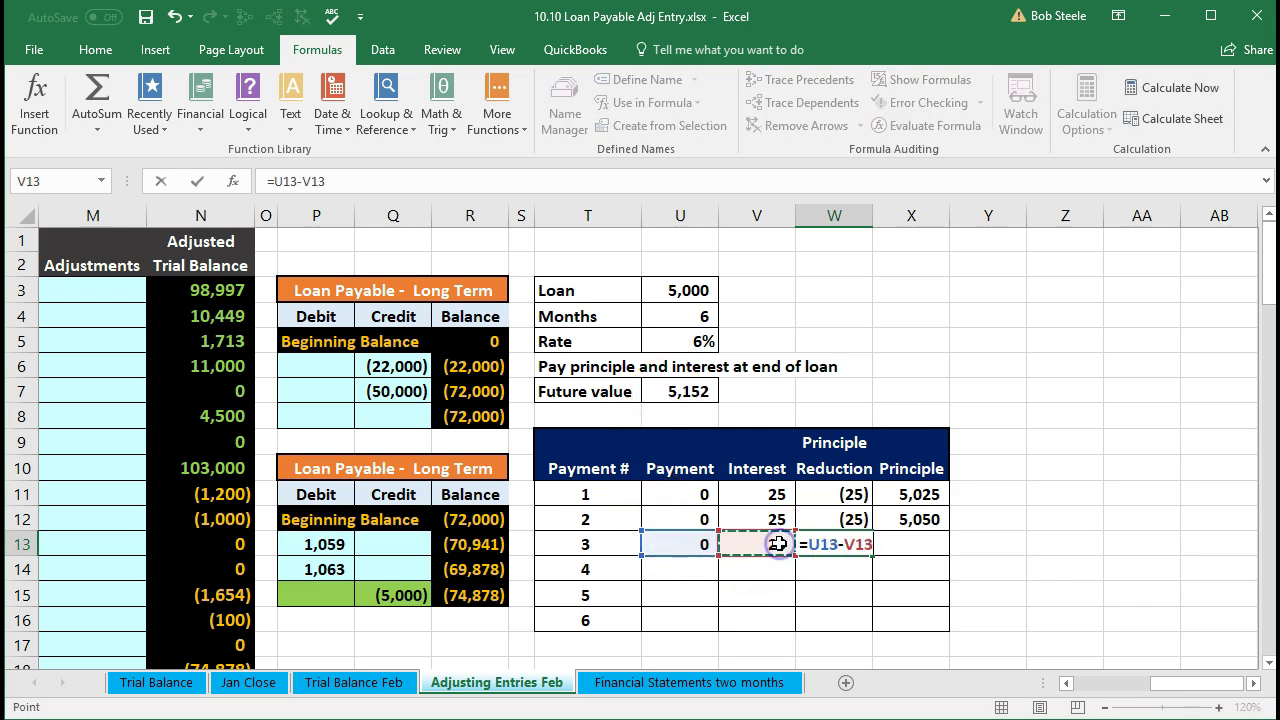
key("Tab")
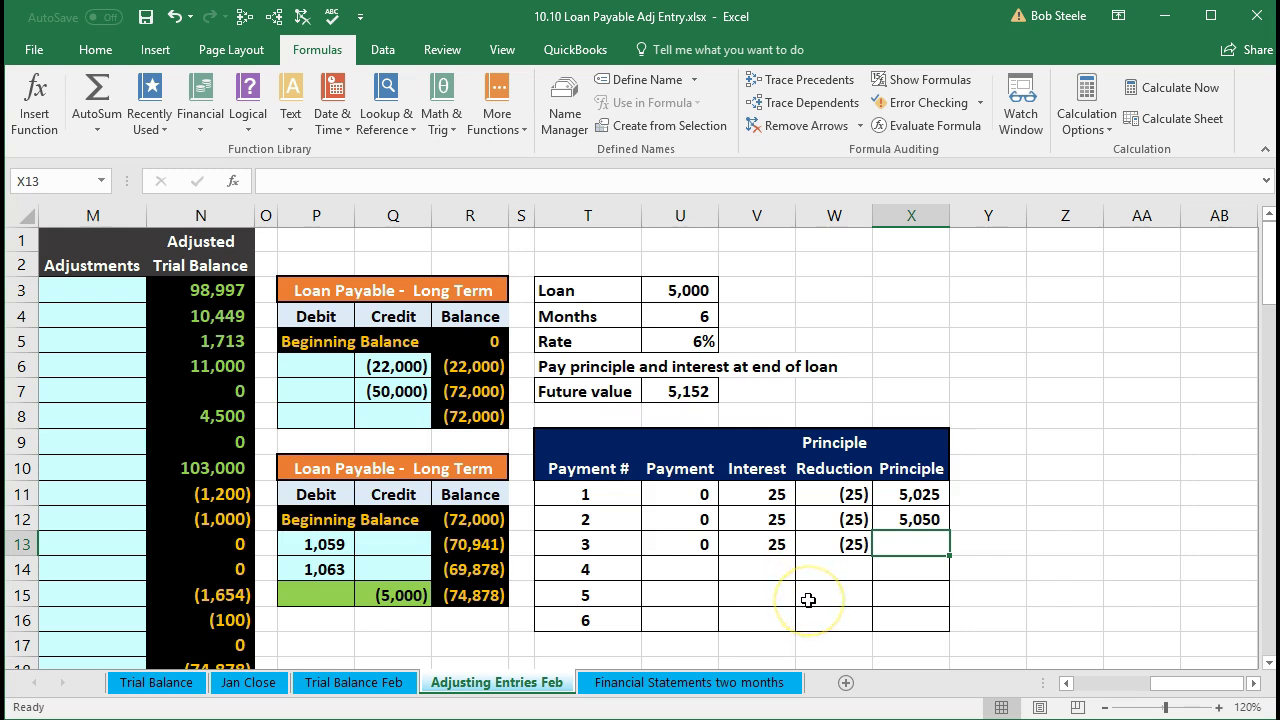
Step: Calculate the Principle balance for payment 3 in X13 as the previous balance minus the principle reduction, using =X12-W13
type("=")
left_click(895, 519)
type("-")
left_click(845, 544)
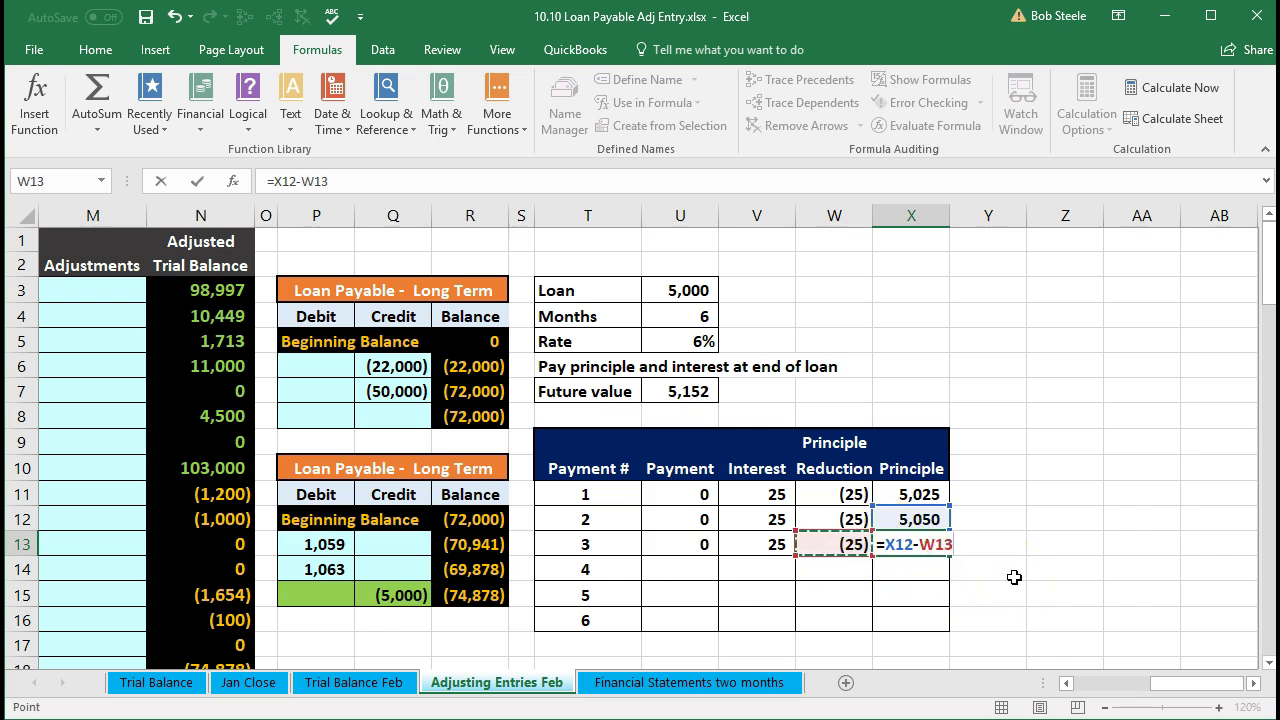
key("Return")
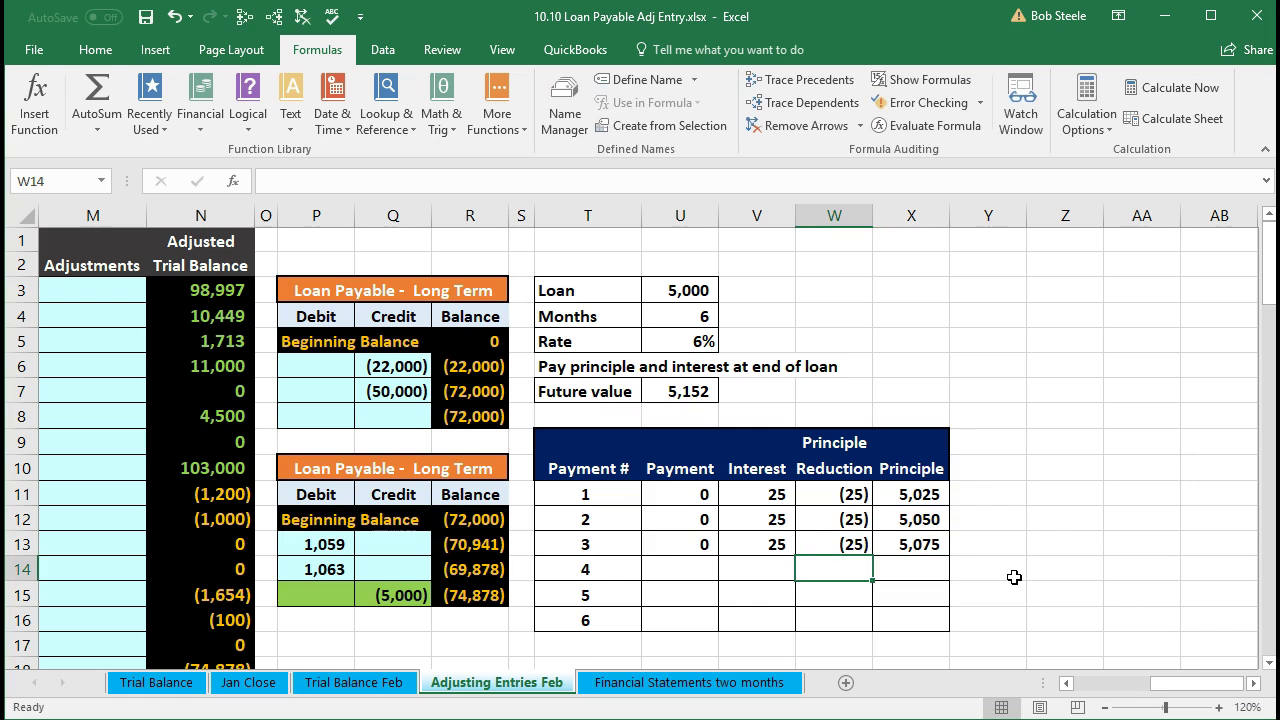
Step: Enter 0 as the Payment for payment 4 in U14 and calculate its Interest in V14 using =X13*U5/12
left_click(706, 569)
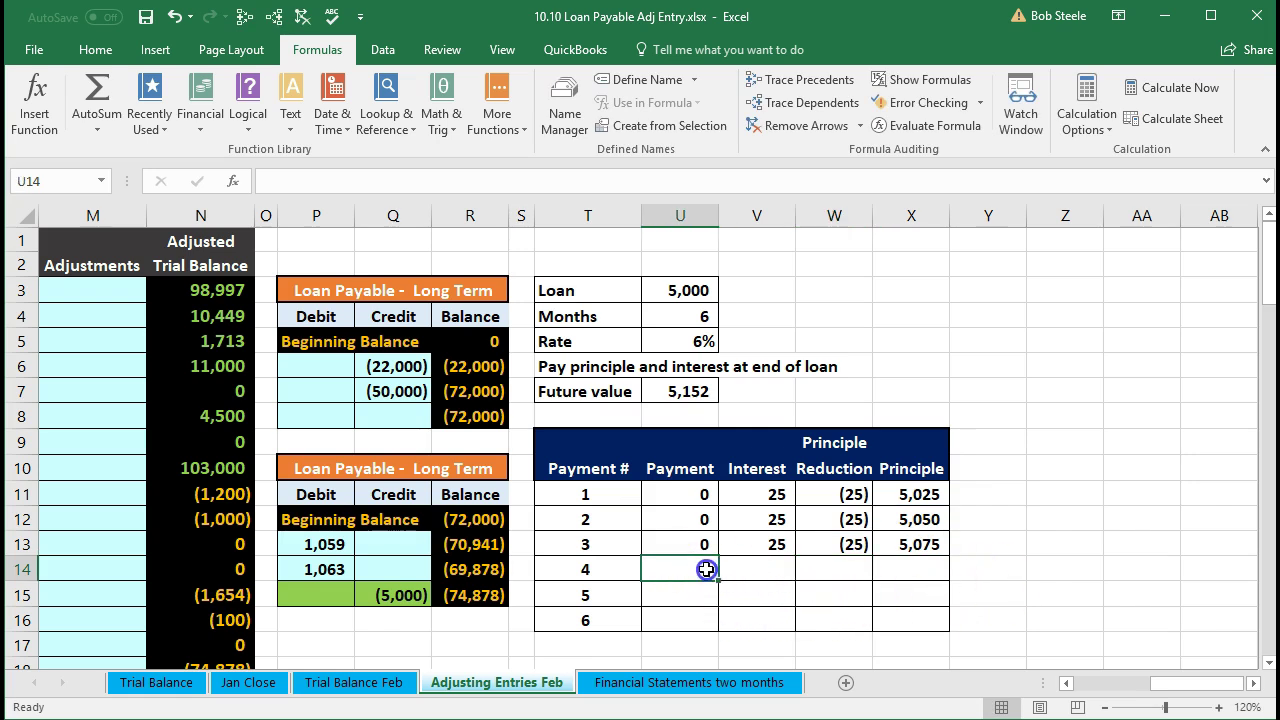
type("0")
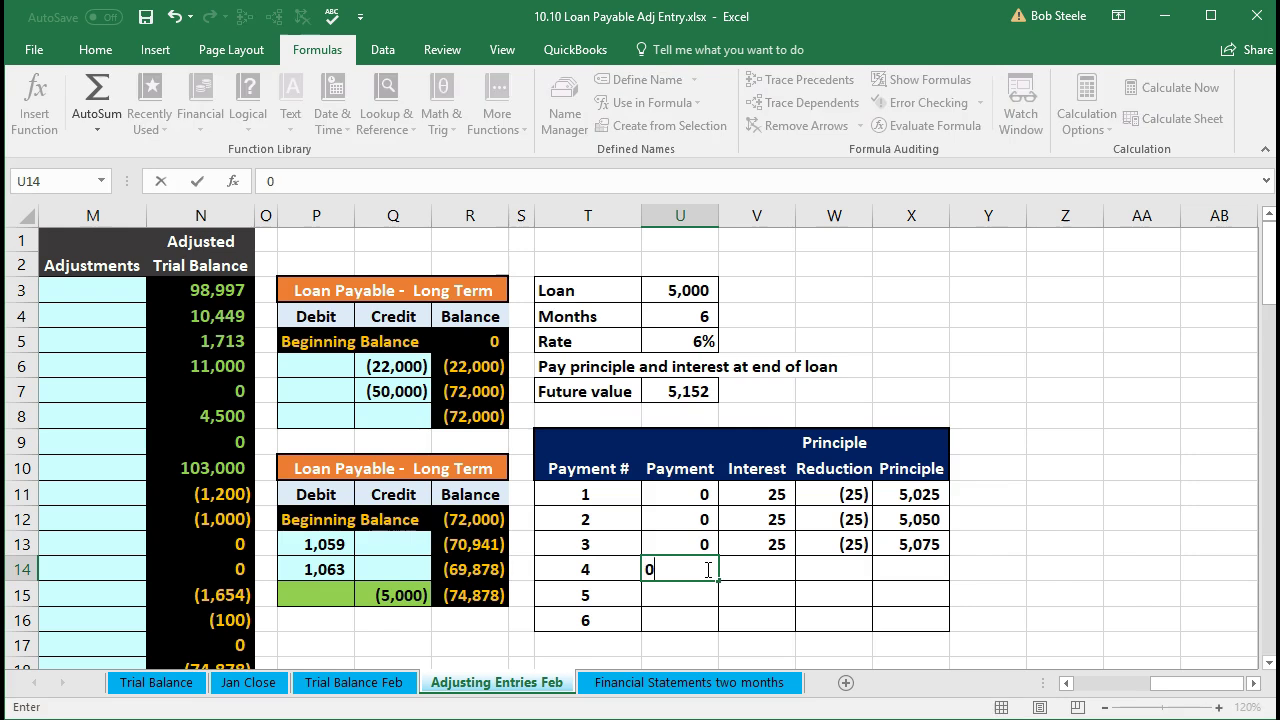
key("Tab")
type("=")
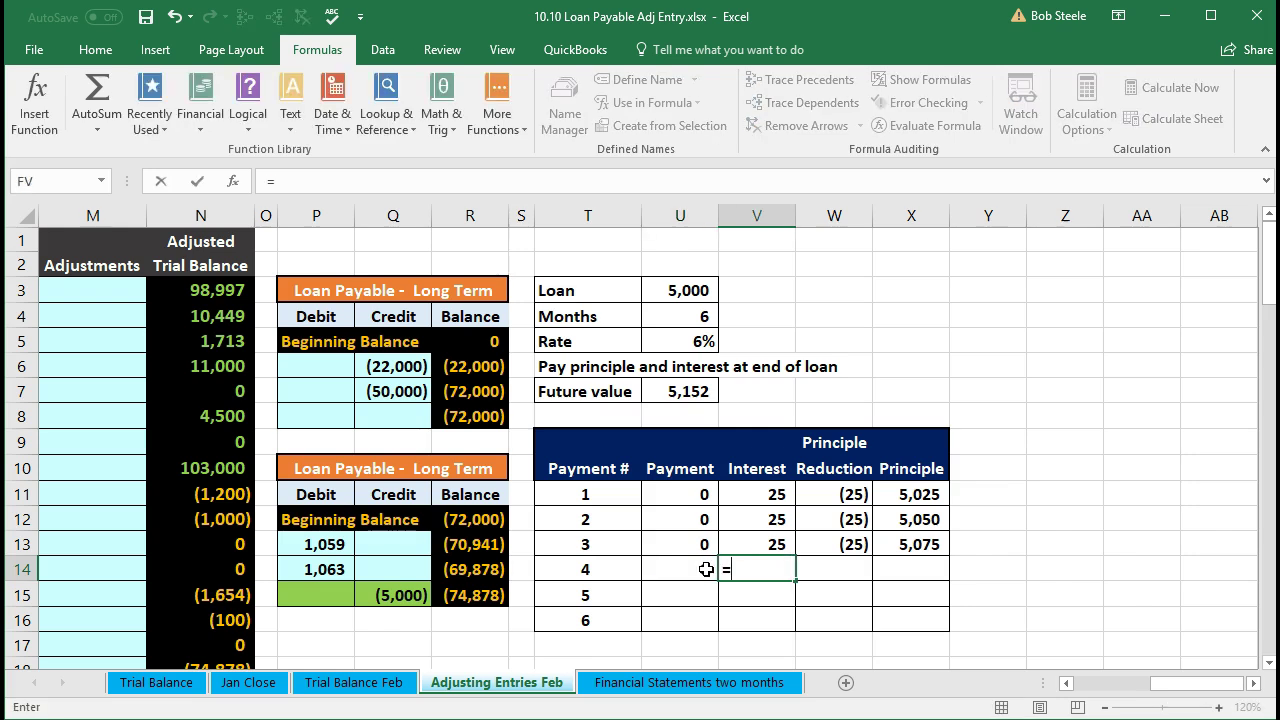
left_click(908, 548)
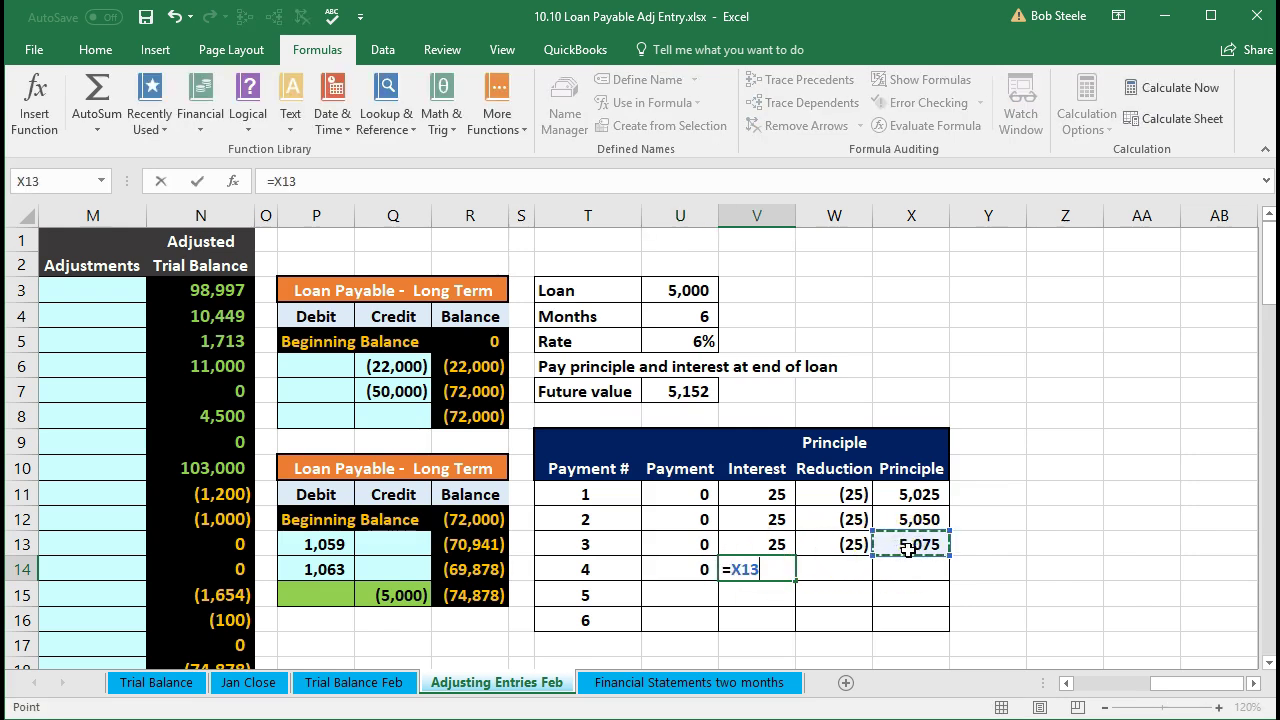
type("*")
left_click(709, 341)
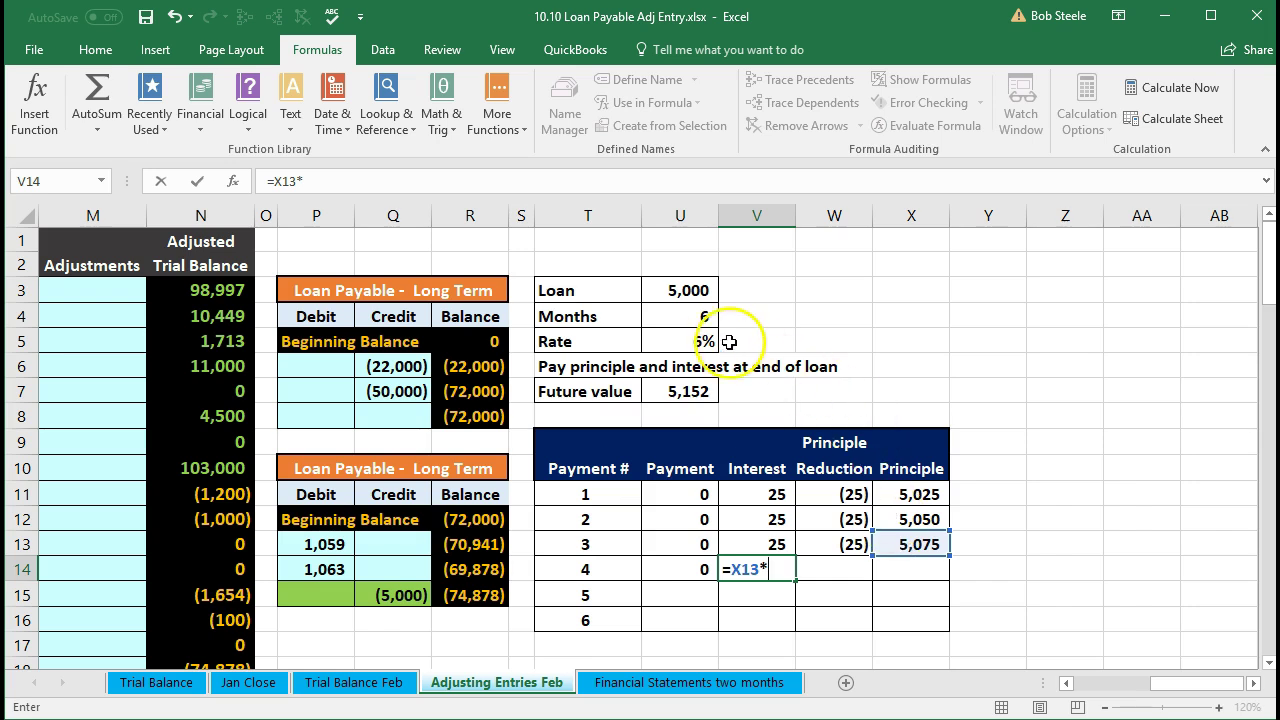
type("/12")
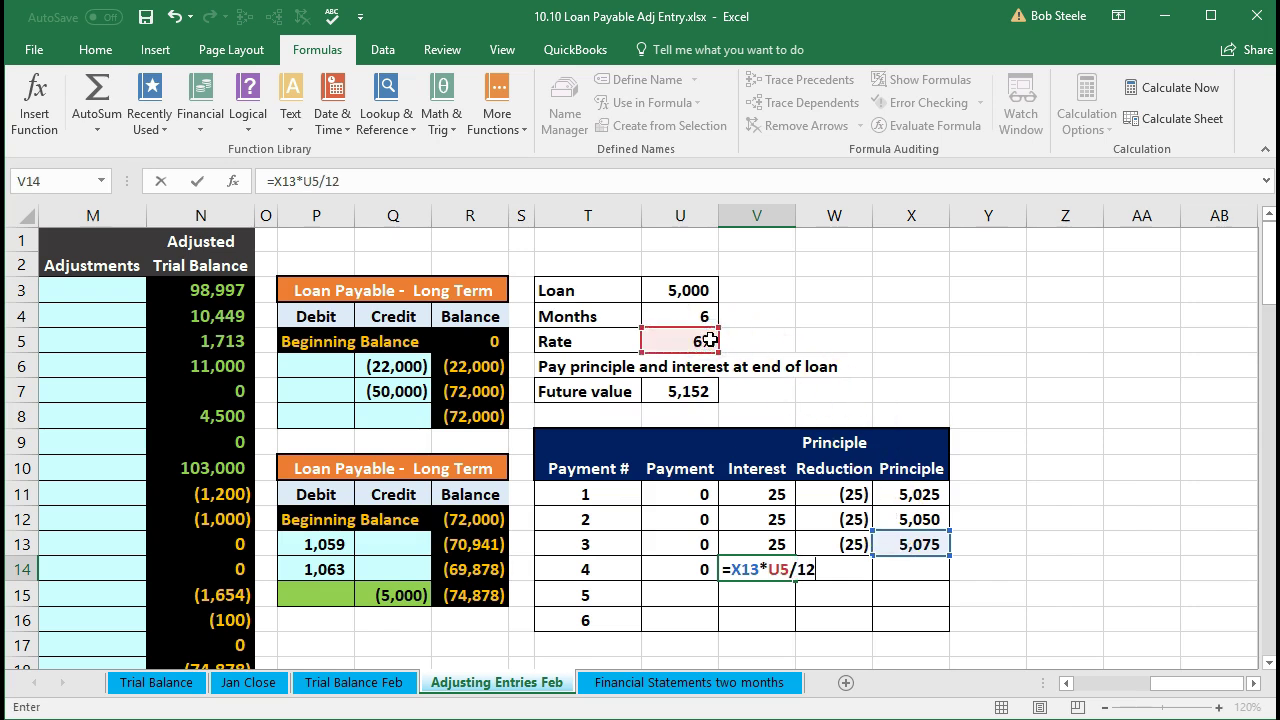
key("Tab")
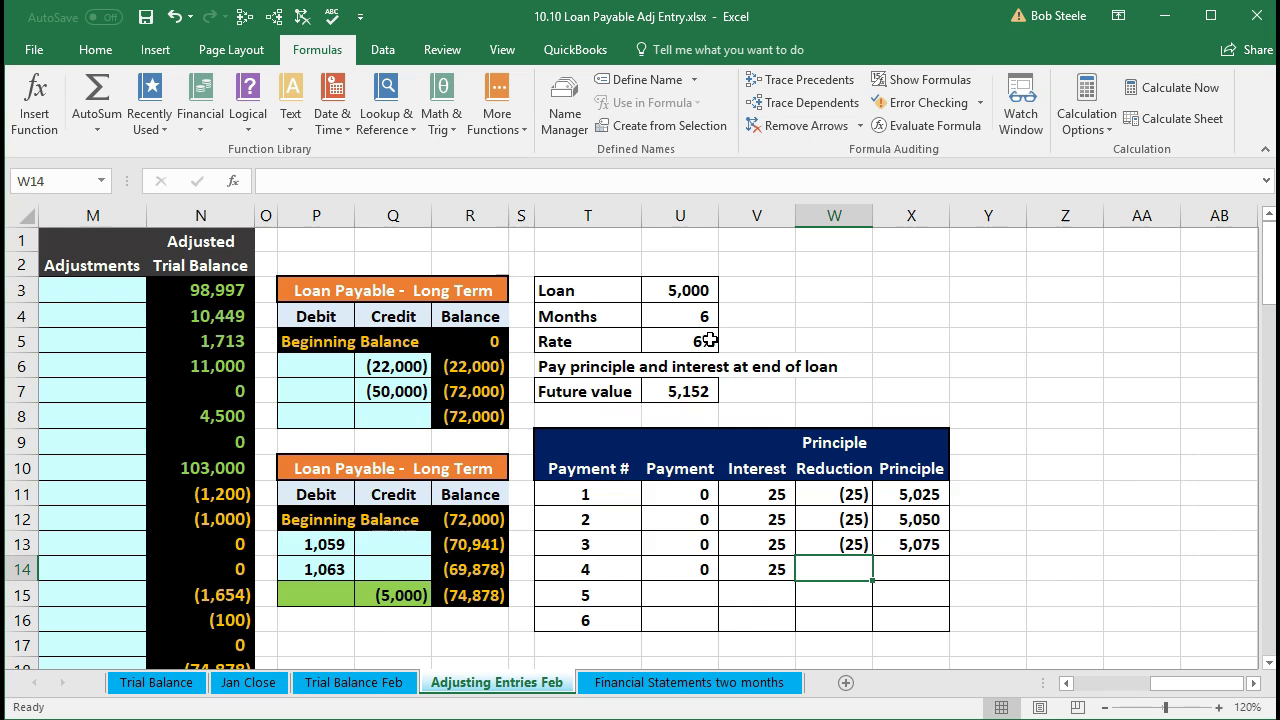
Step: Calculate the Principle Reduction for payment 4 in W14 as Payment in U14 minus Interest in V14
type("=")
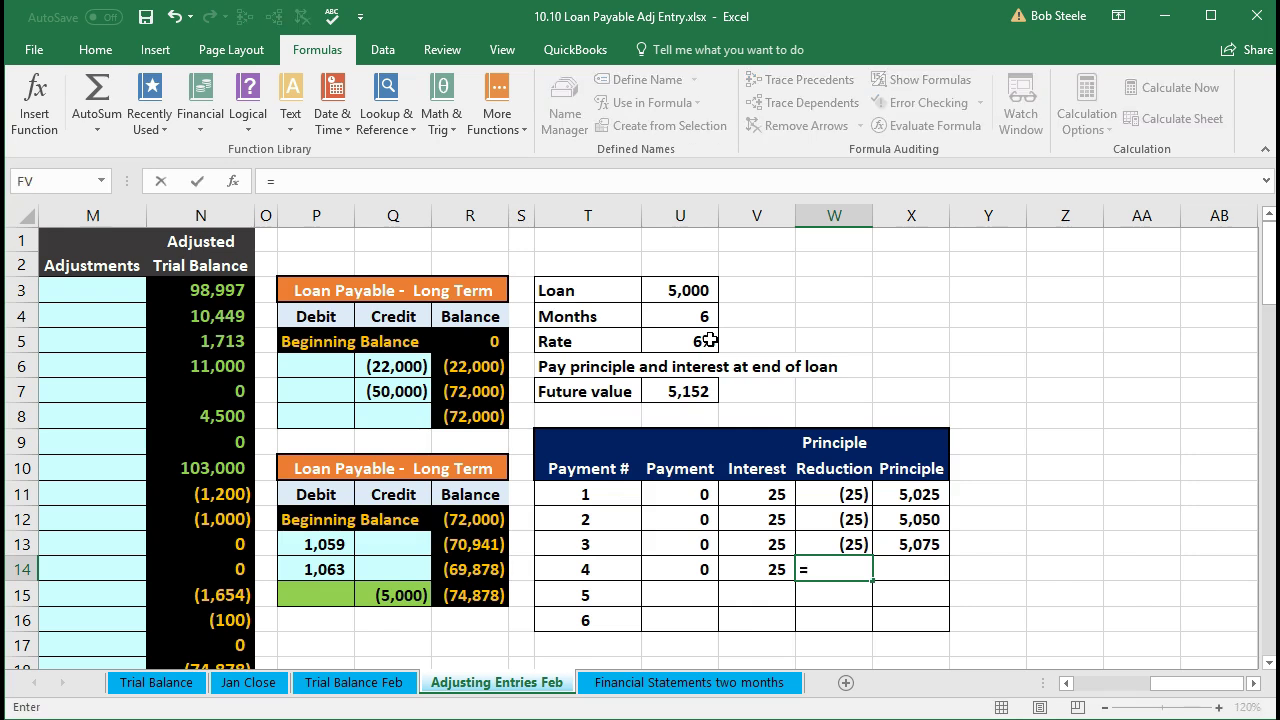
left_click(685, 568)
left_click(745, 570)
key("Tab")
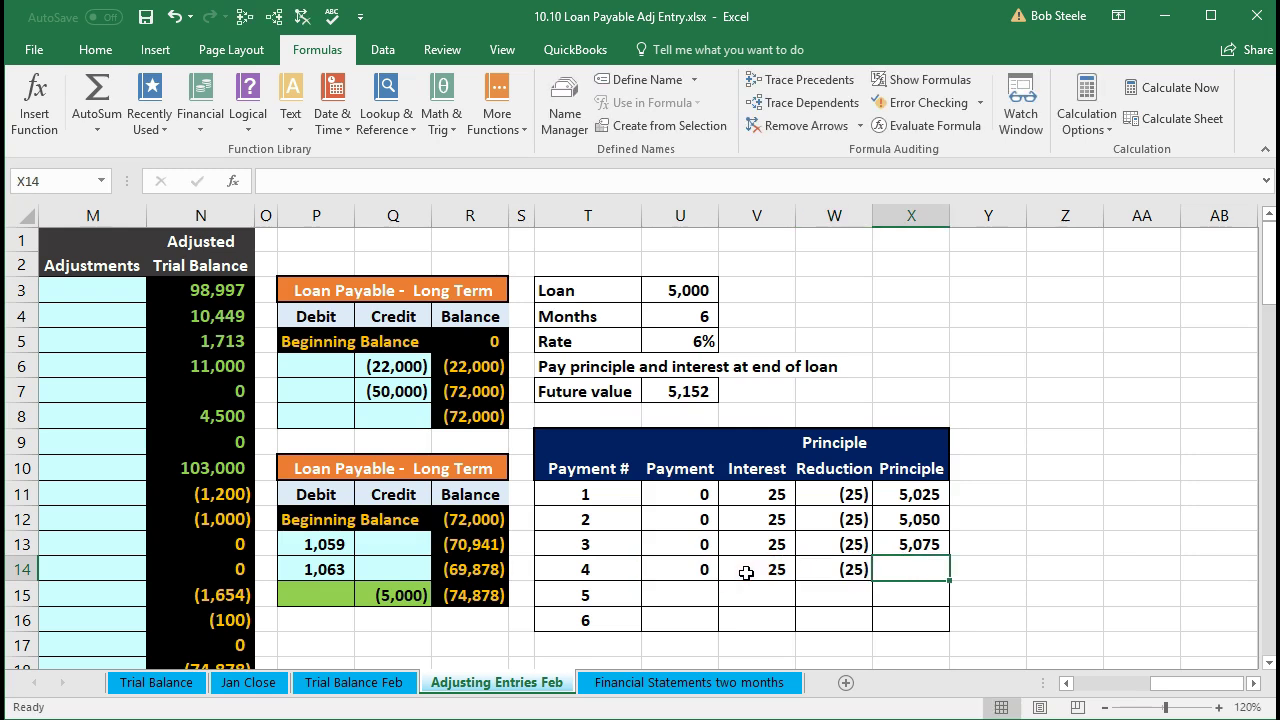
Step: Calculate the Principle balance for payment 4 in X14 as the previous balance minus the principle reduction, using =X13-W14
type("=")
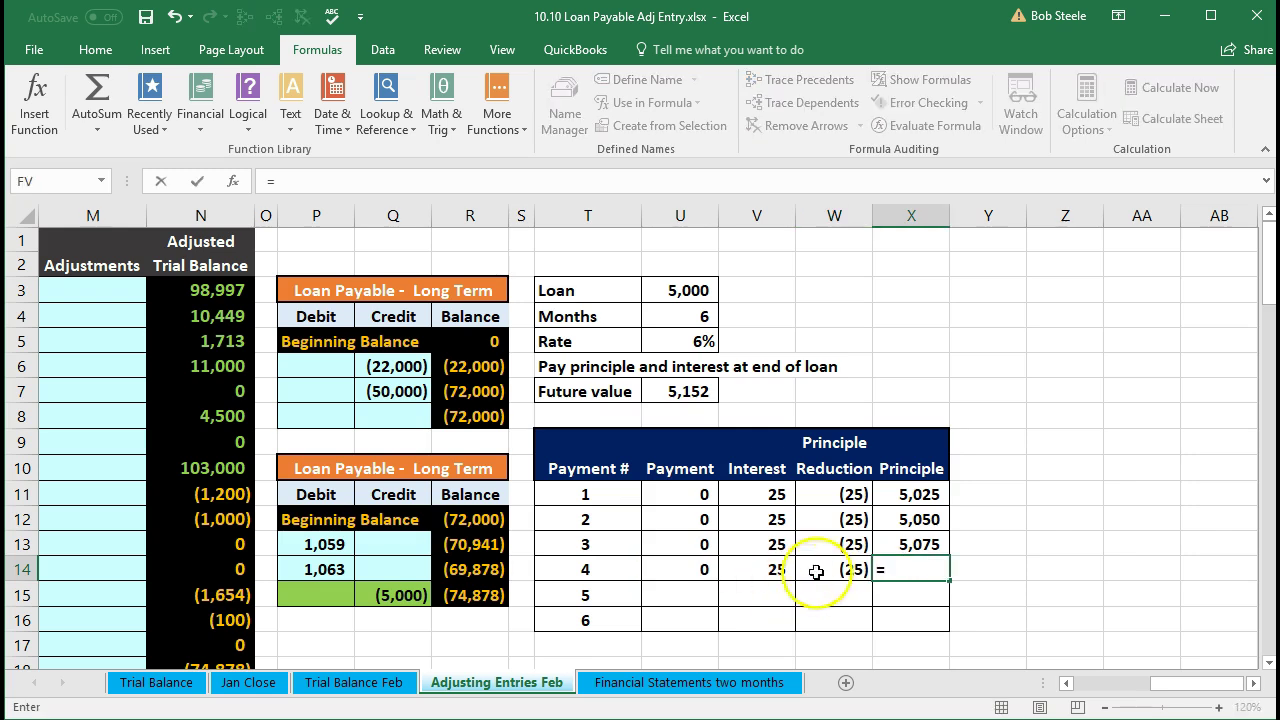
left_click(903, 546)
type("-")
left_click(835, 571)
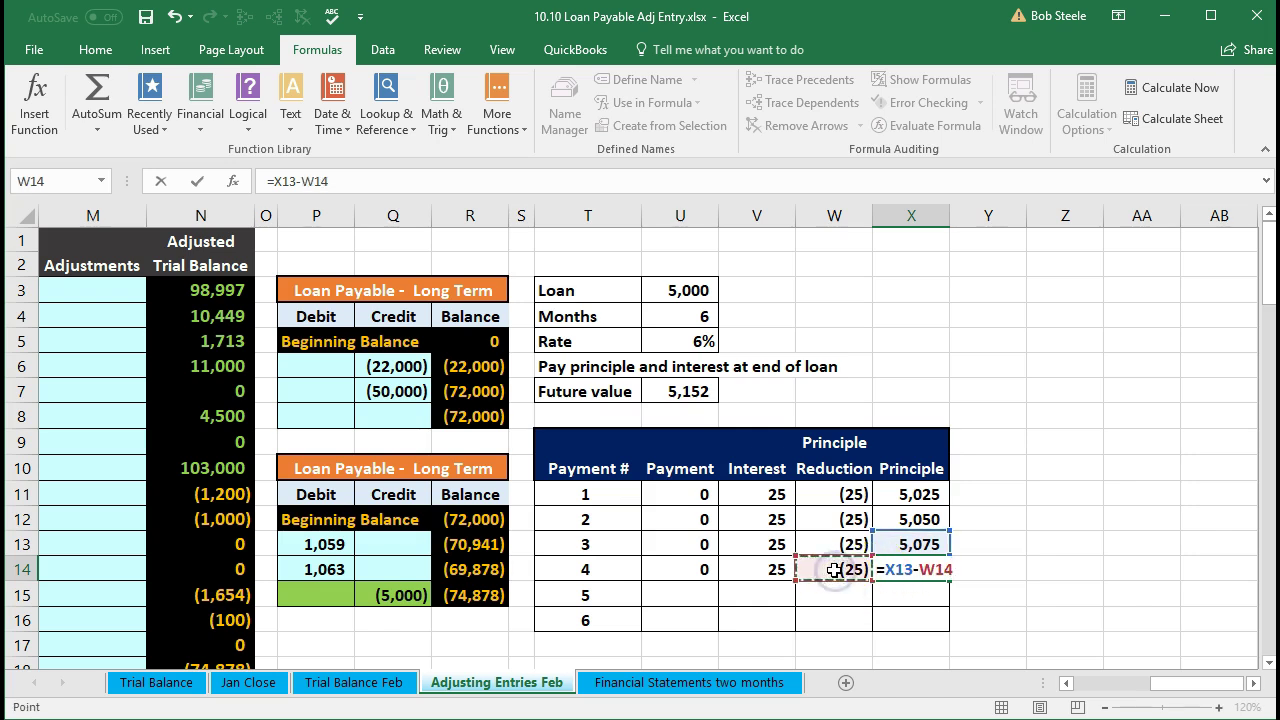
key("Return")
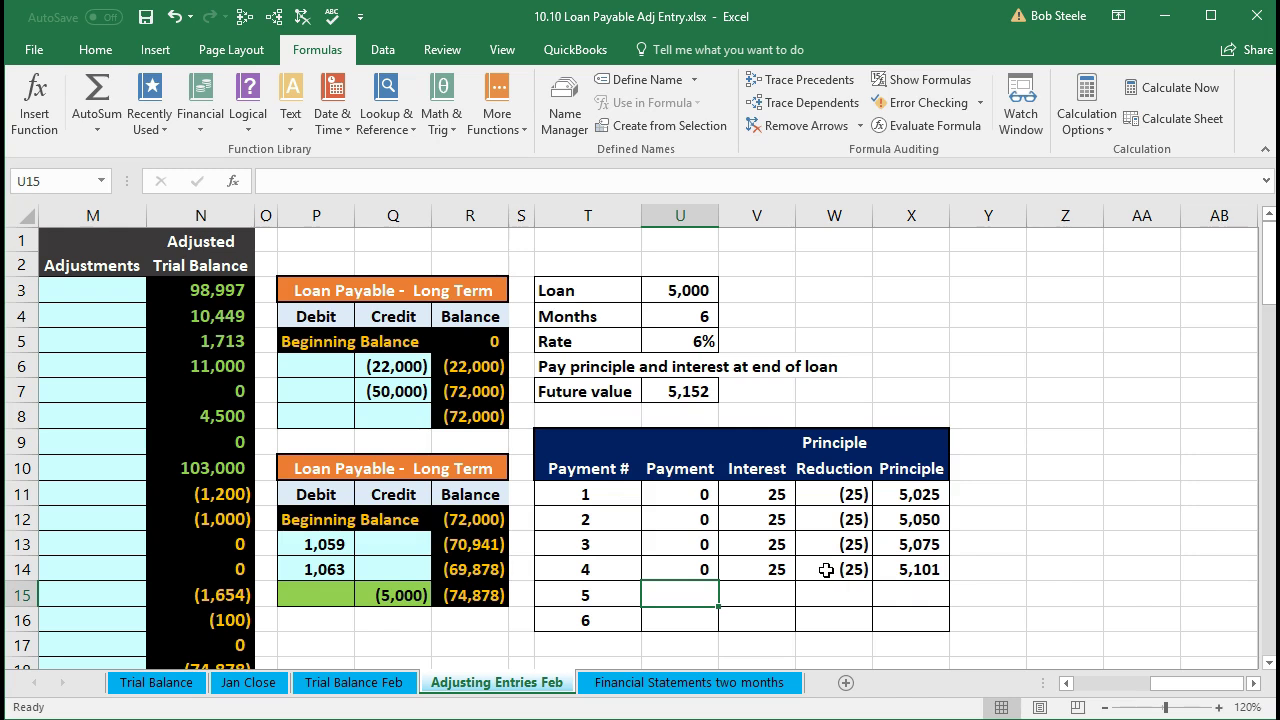
Step: Try to fill the payment 4 row U14:X14 down to payment 5 and set the Payment in U15 to 0
left_click_drag(703, 569, 912, 570)
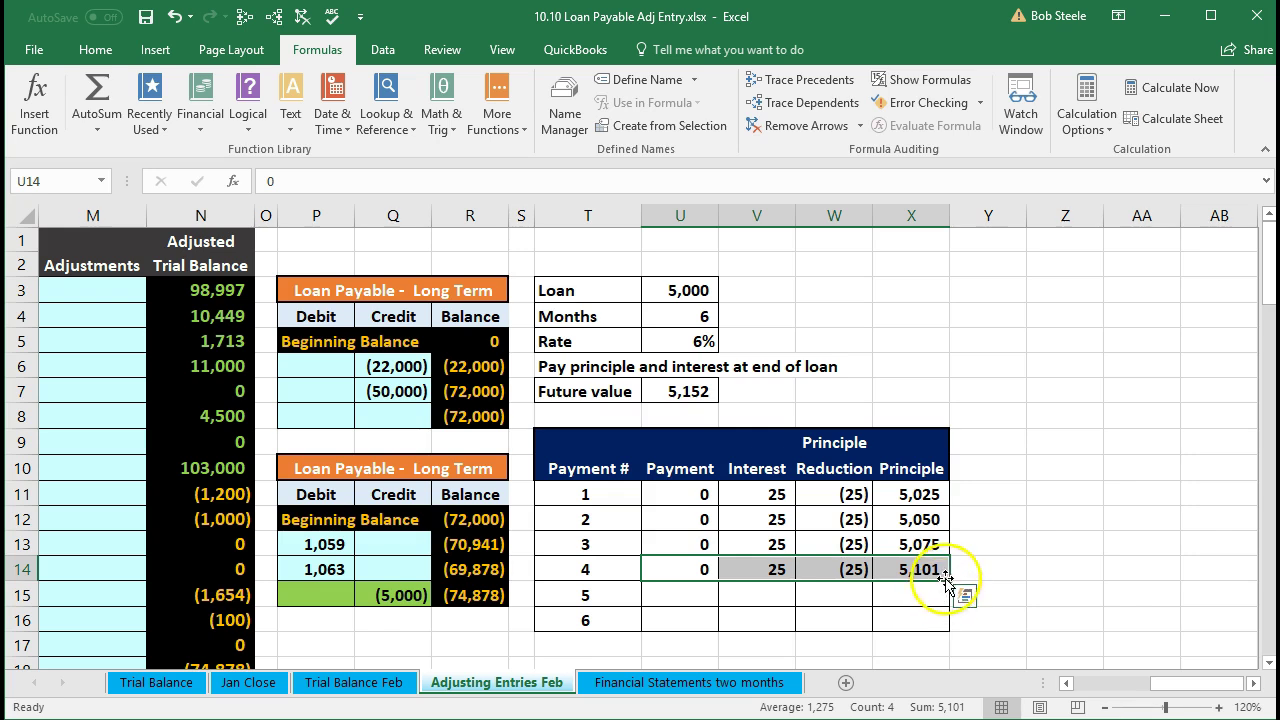
left_click_drag(688, 568, 905, 569)
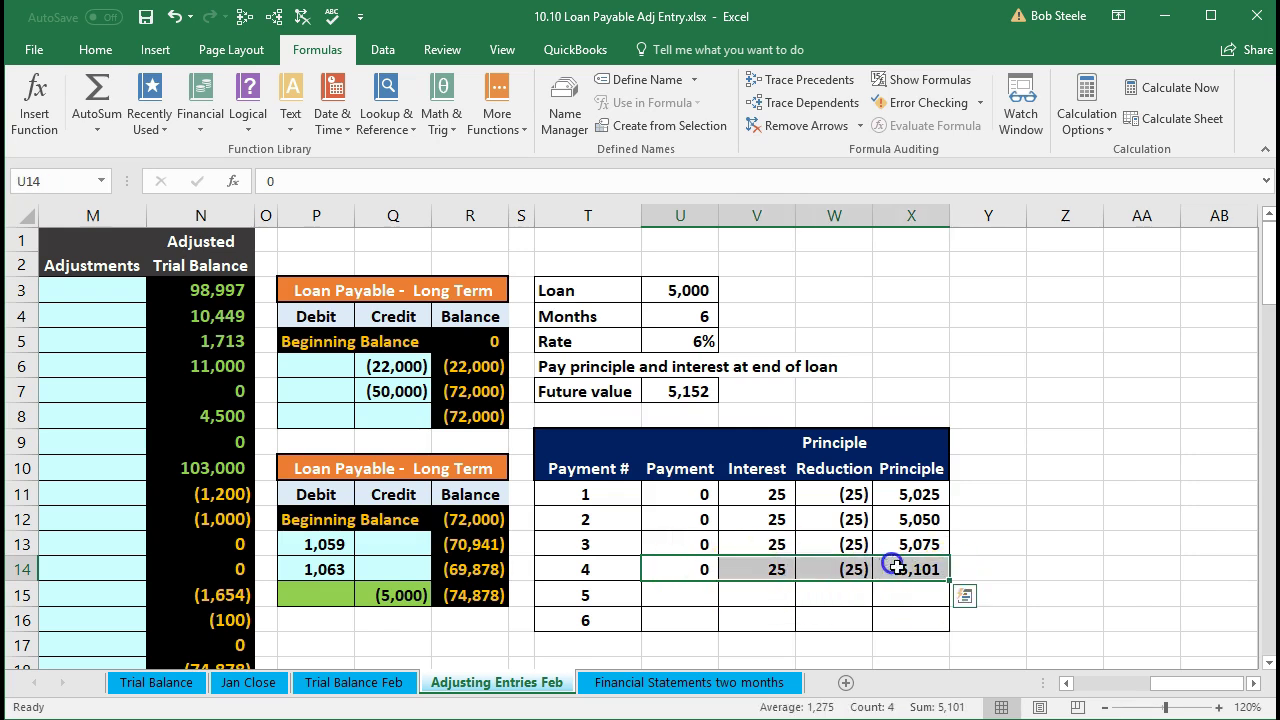
left_click(953, 580)
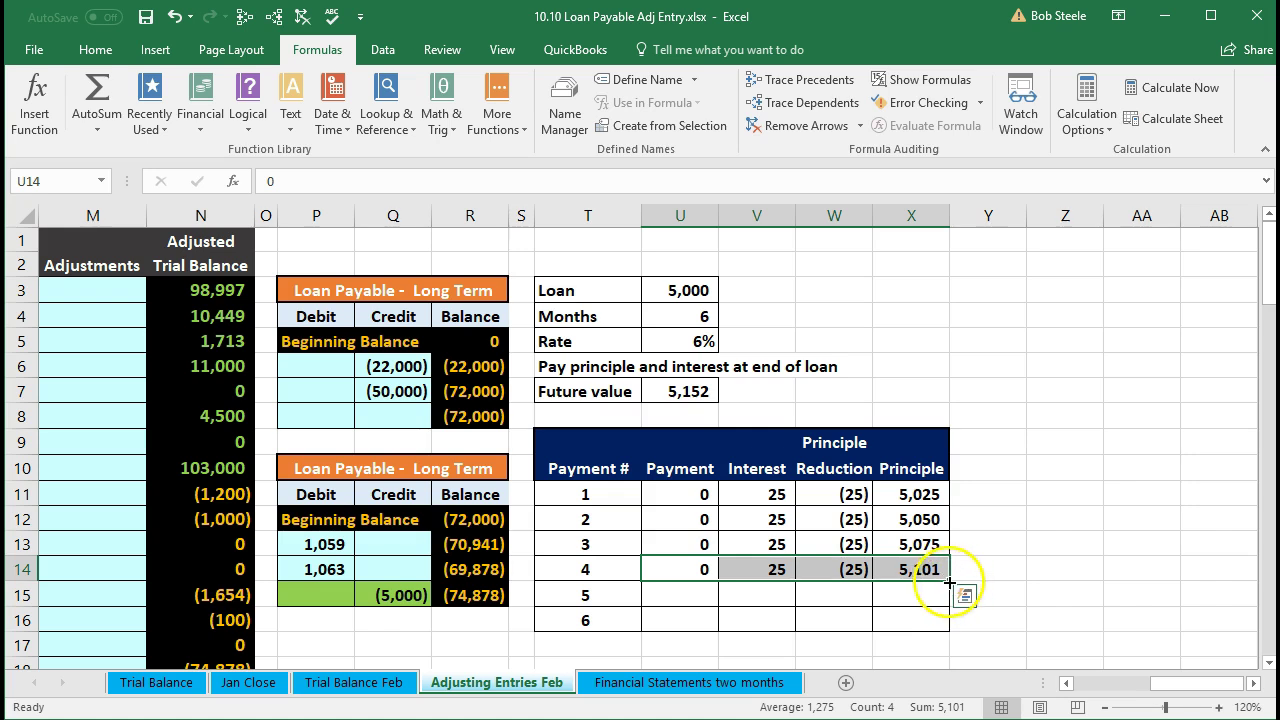
left_click_drag(950, 583, 950, 600)
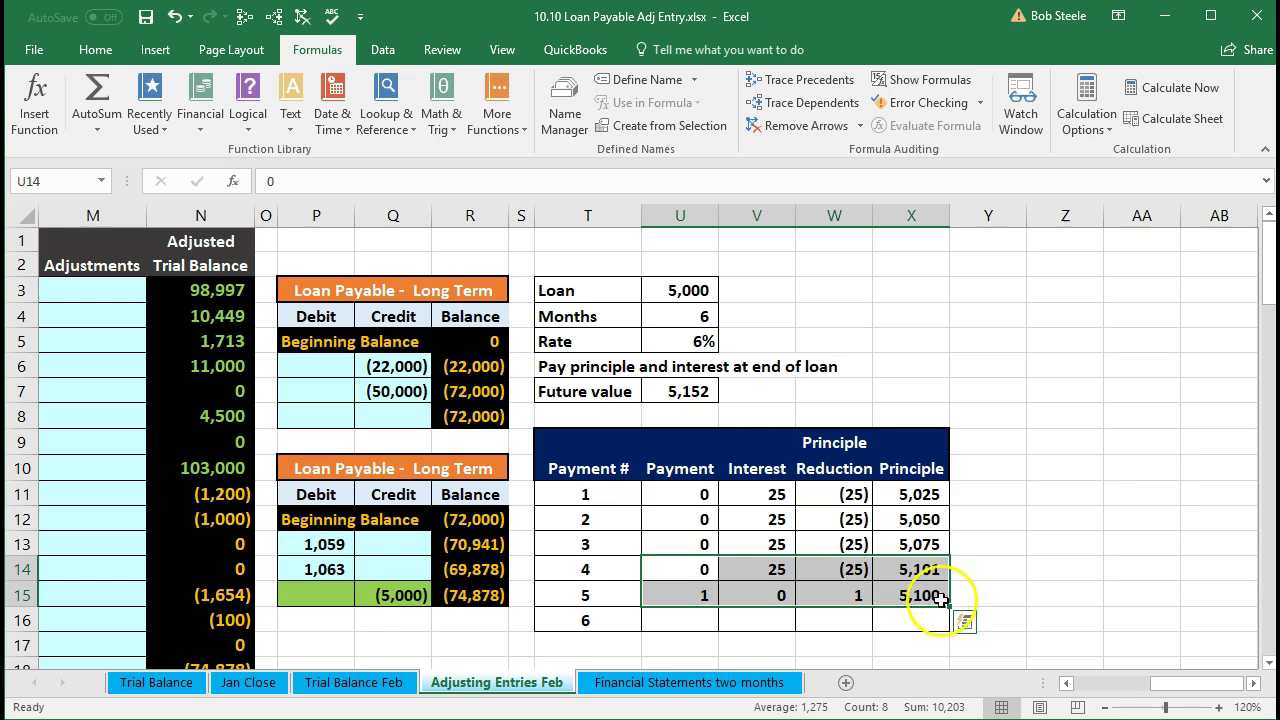
left_click(693, 594)
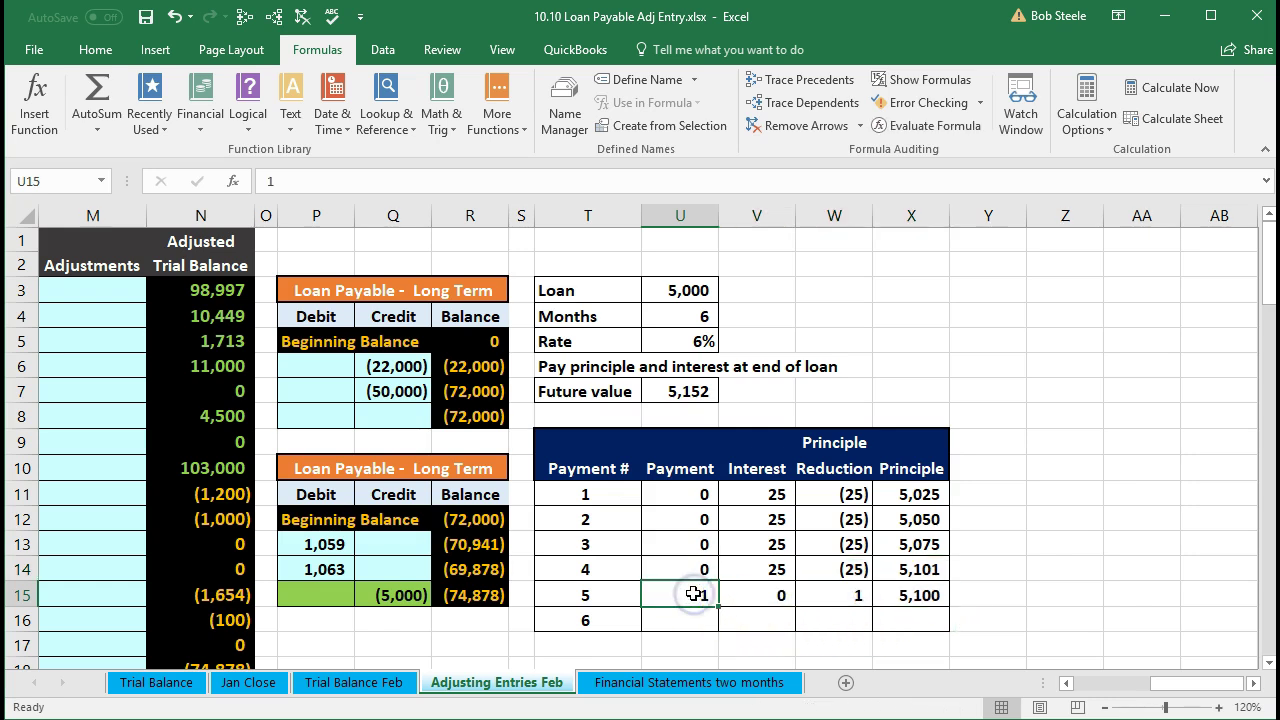
type("0")
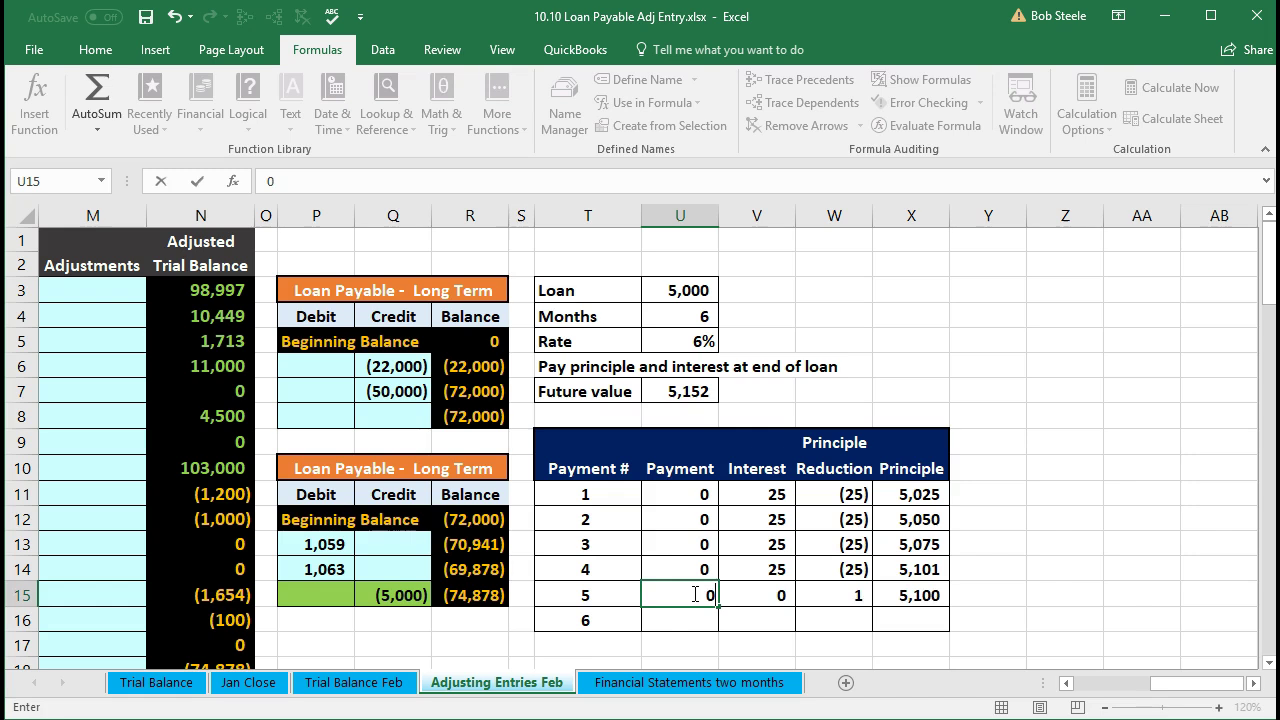
key("Return")
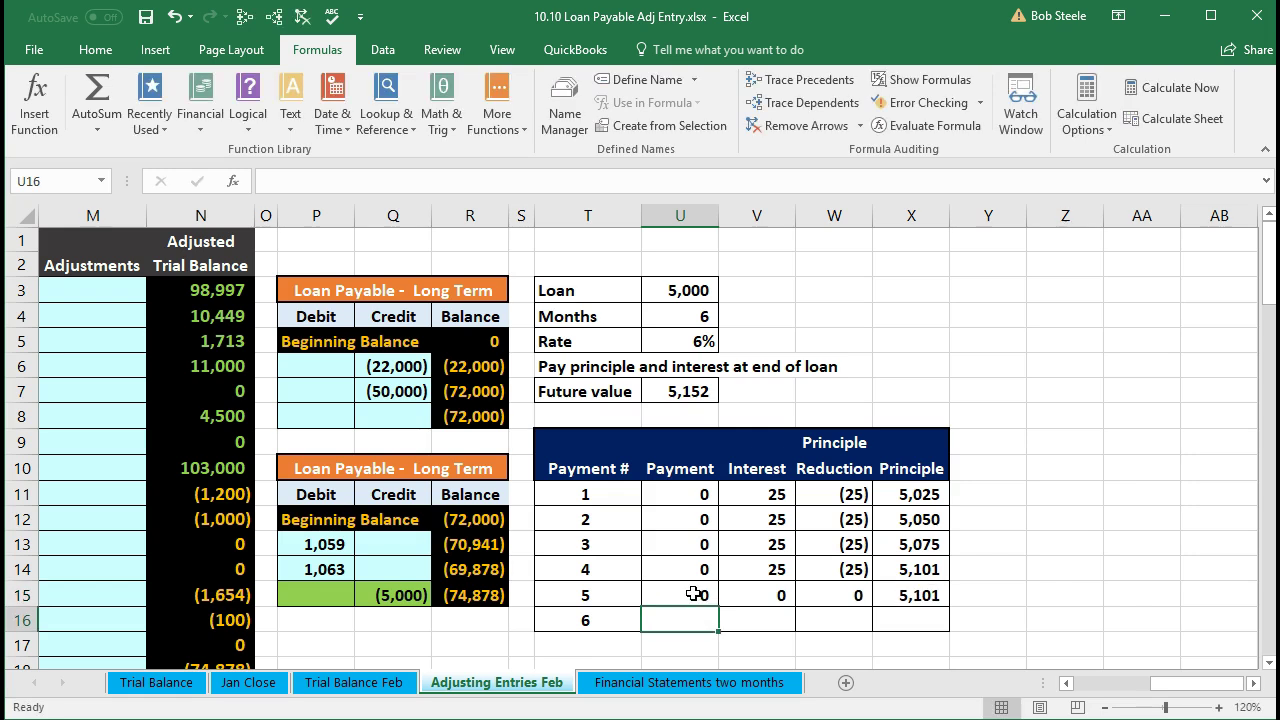
Step: Check the copied Interest, Principle Reduction and Principle formulas for payment 5 in V15, W15 and X15
left_click(756, 595)
double_click(756, 595)
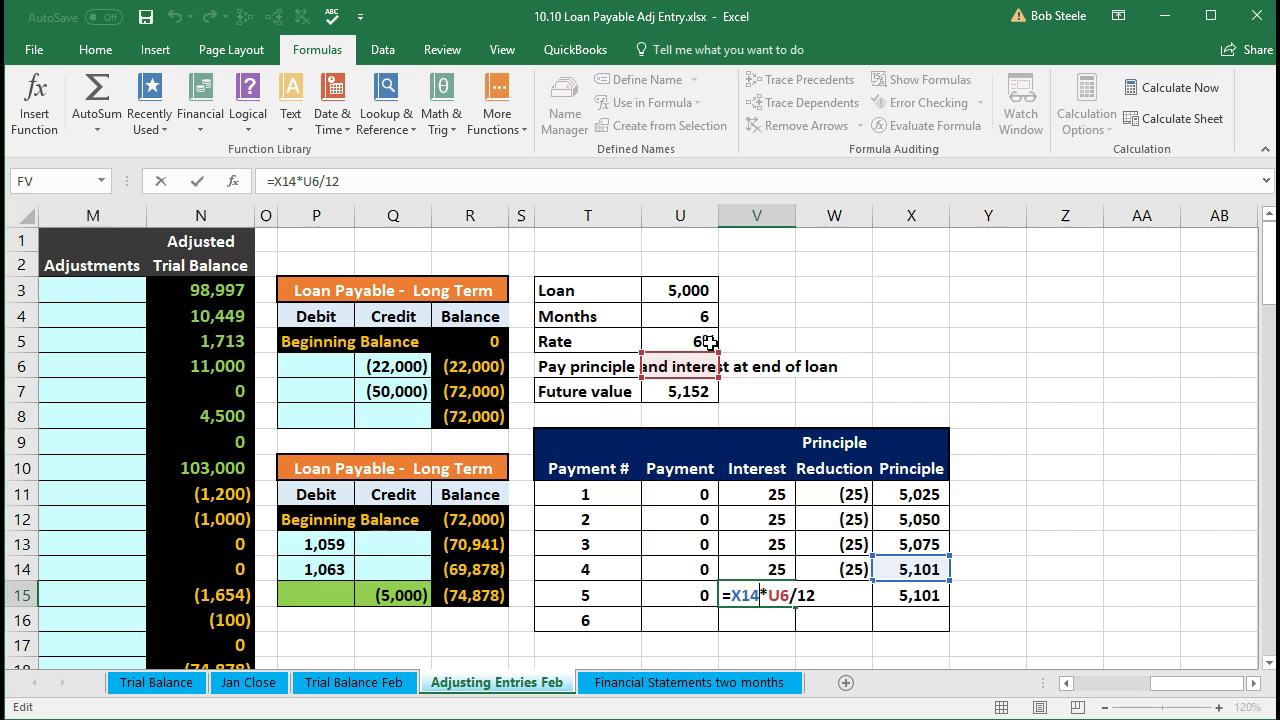
key("Tab")
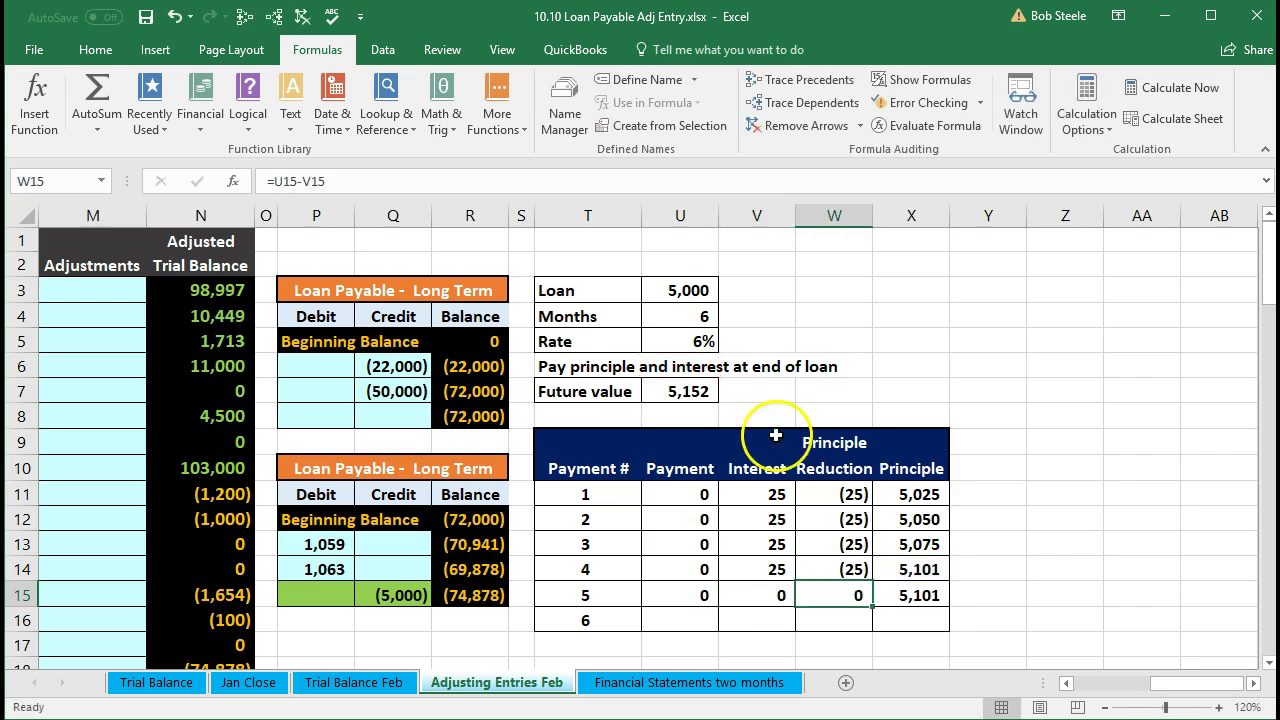
double_click(830, 590)
key("Tab")
double_click(899, 589)
key("Return")
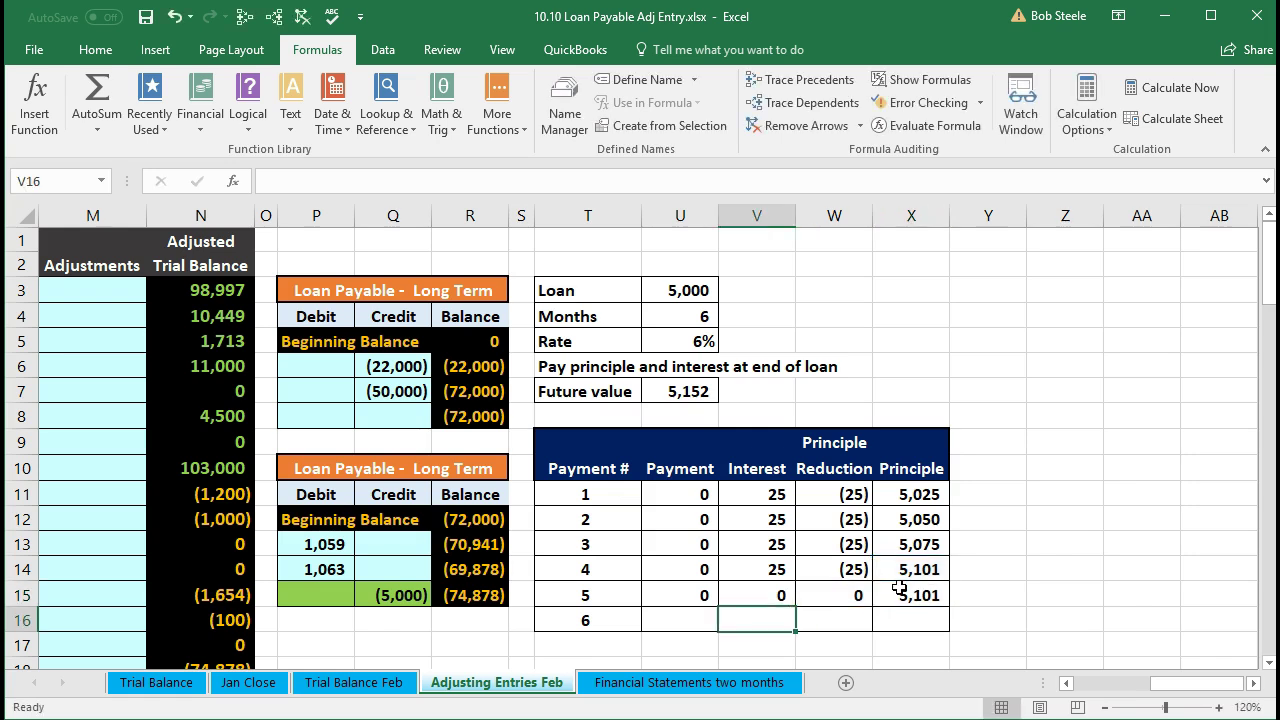
Step: Clear the copied payment 5 cells U15:X15
left_click_drag(698, 594, 893, 592)
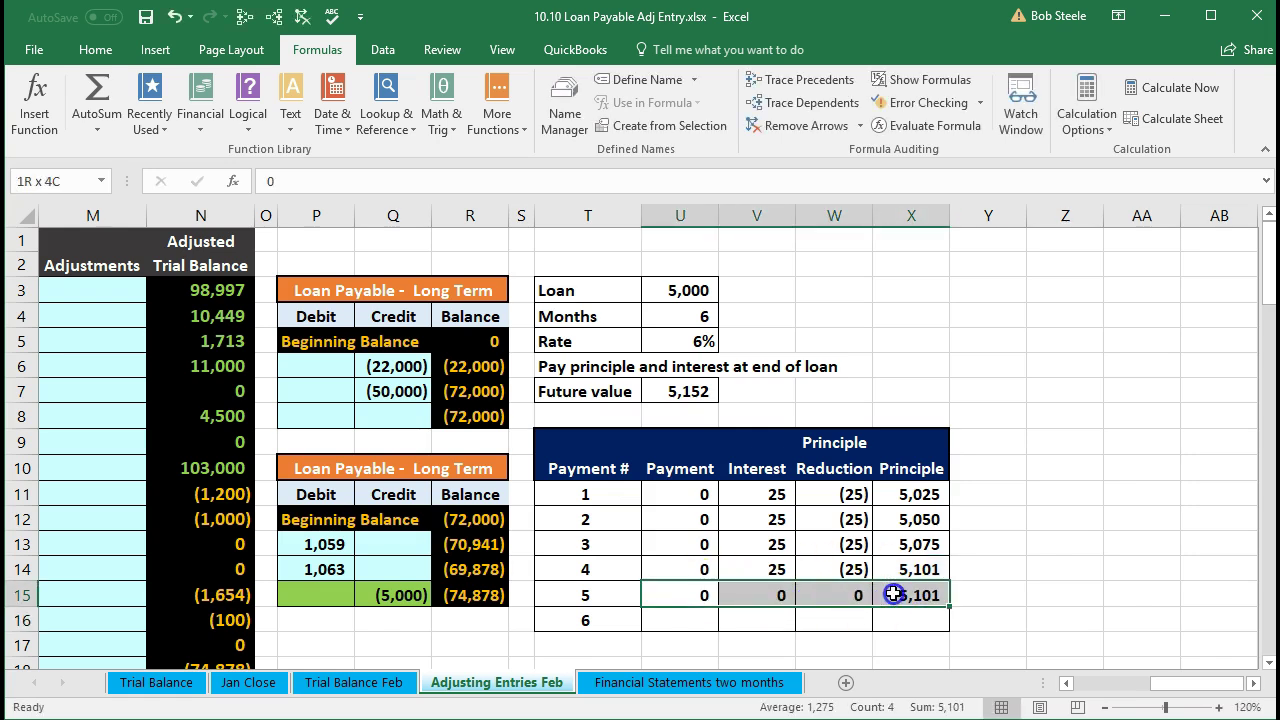
key("Delete")
left_click(834, 592)
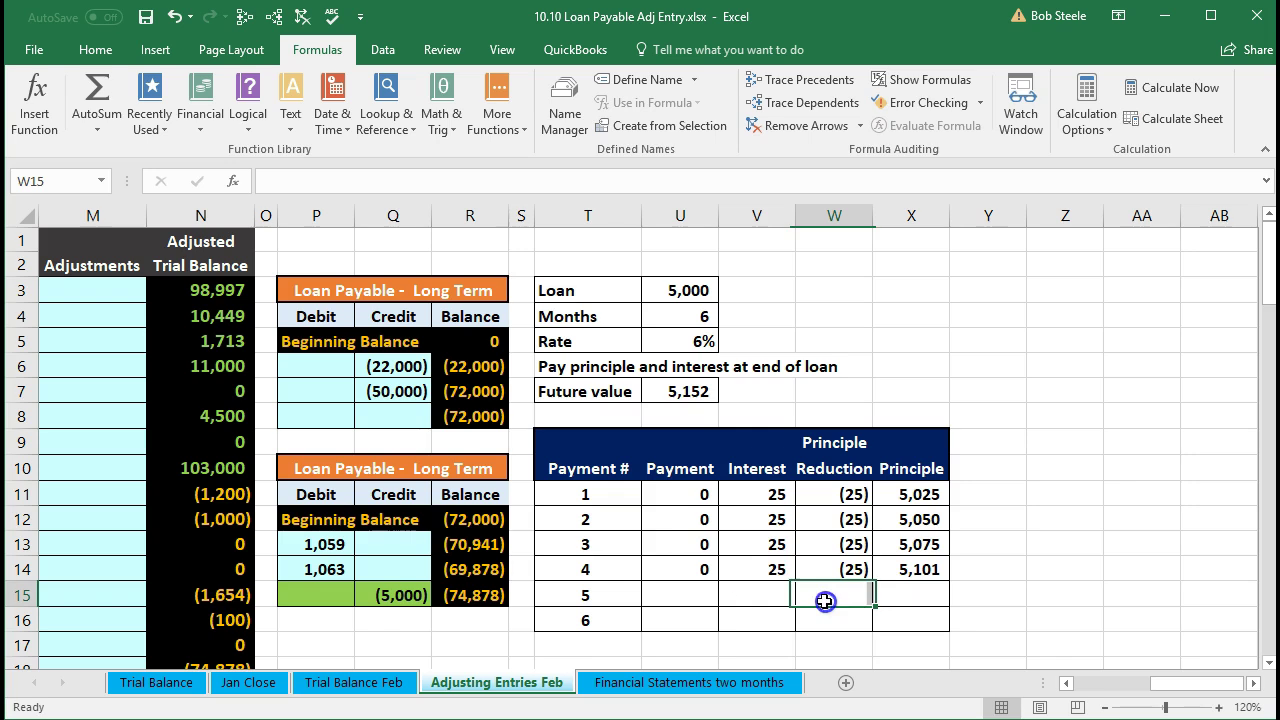
Step: Make the rate reference in payment 4's Interest formula in V14 absolute, using =X13*$U$5/12
double_click(765, 570)
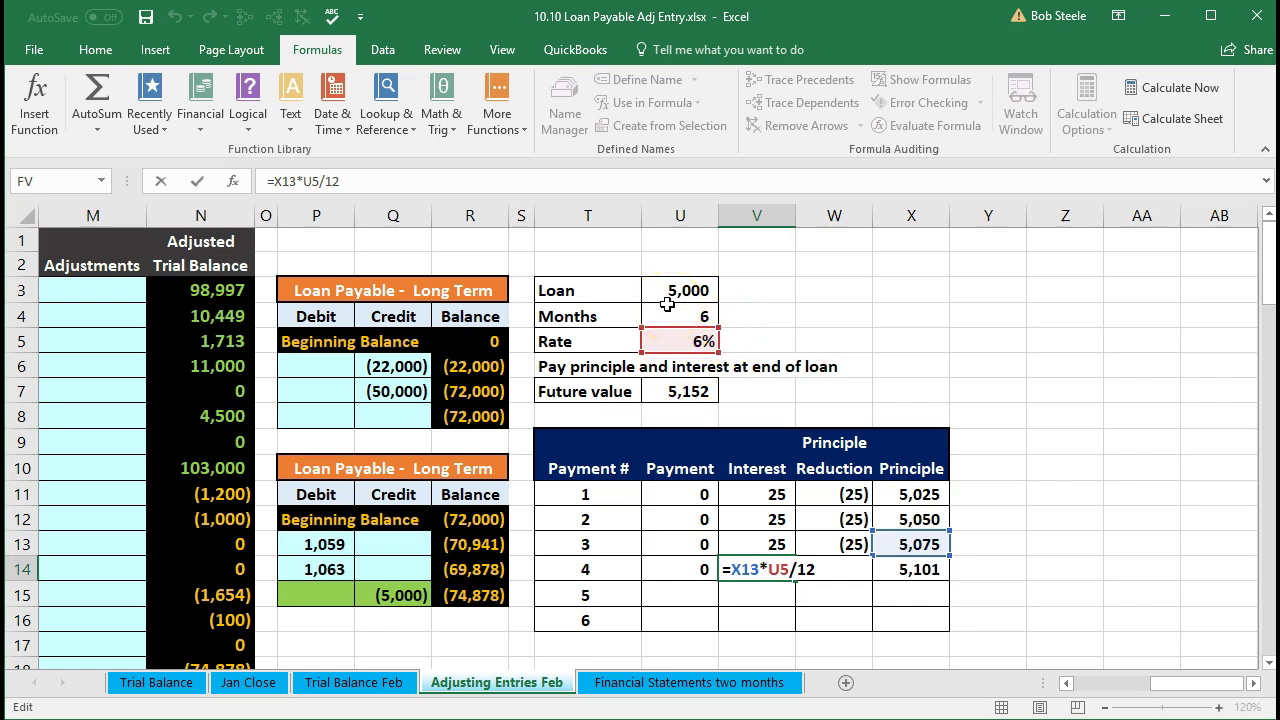
left_click(681, 216)
type("$U")
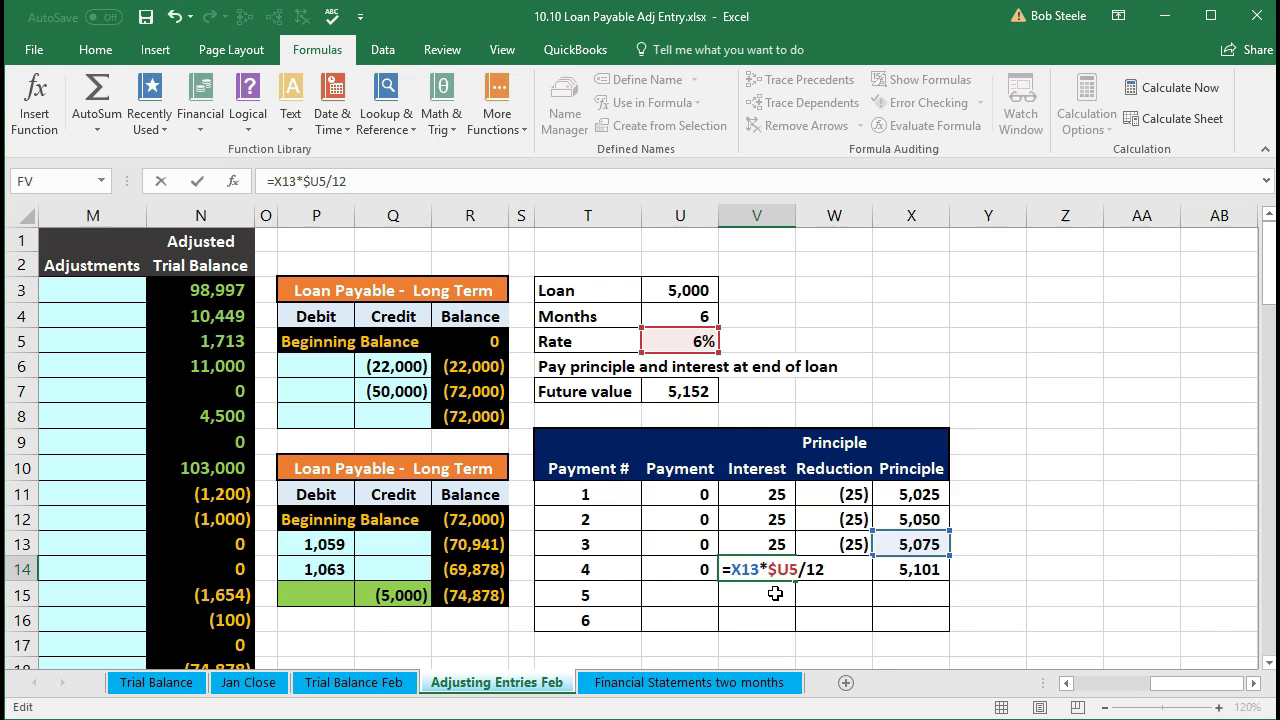
type("$")
key("Return")
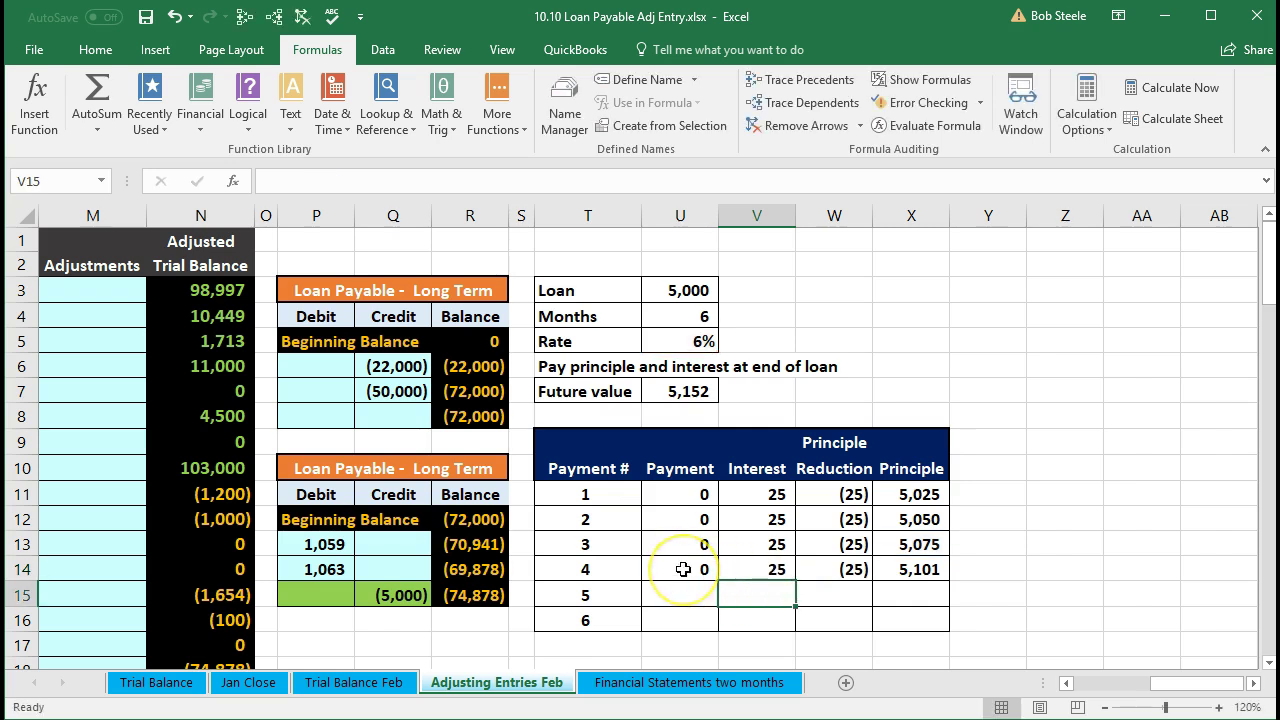
Step: Fill U14:X14 down one row to payment 5 and set its Payment in U15 to 0
left_click(683, 569)
left_click_drag(683, 569, 907, 572)
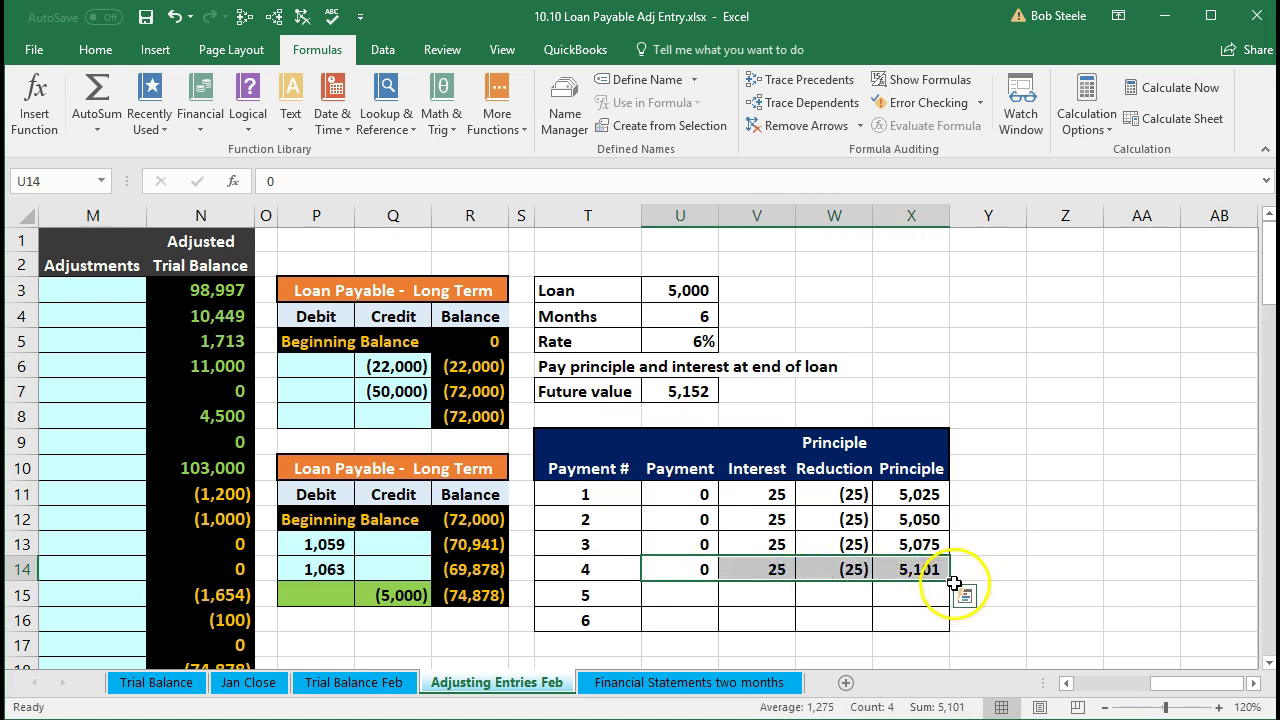
left_click_drag(949, 579, 949, 603)
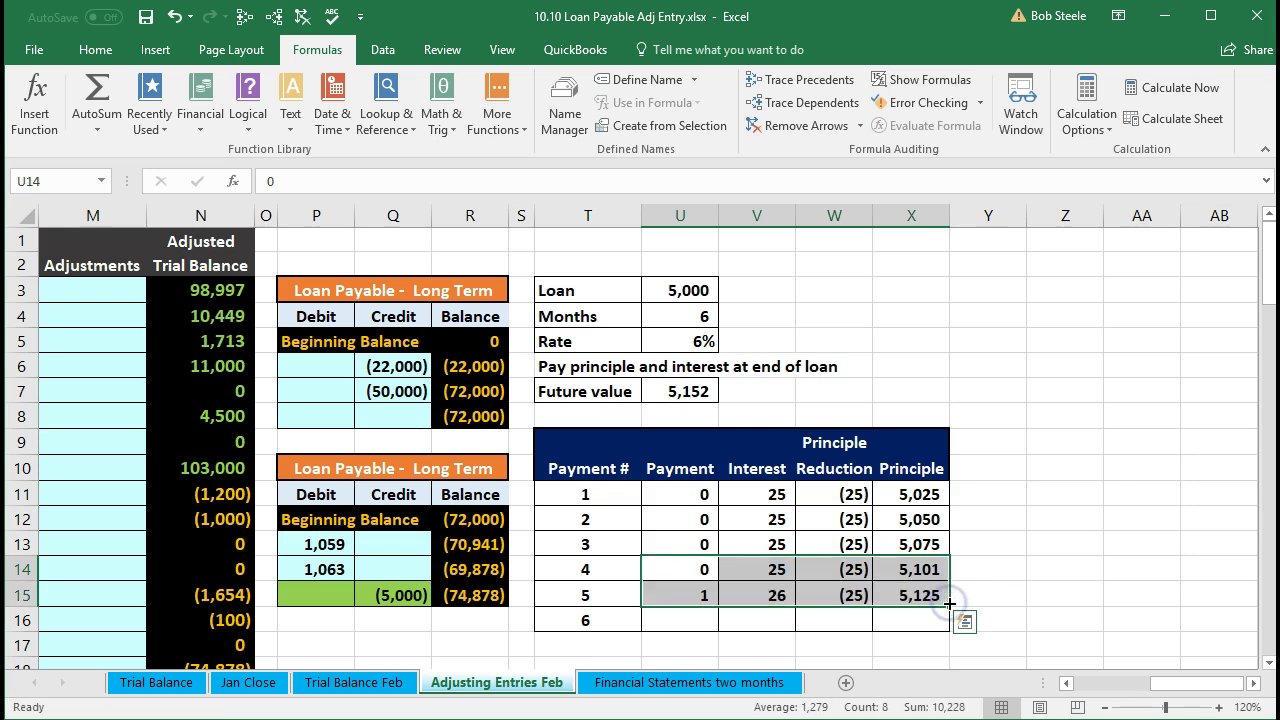
left_click(700, 590)
type("0")
key("Return")
Step: Check which balance and rate cells the Interest formula for payment 5 in V15 refers to
left_click(748, 595)
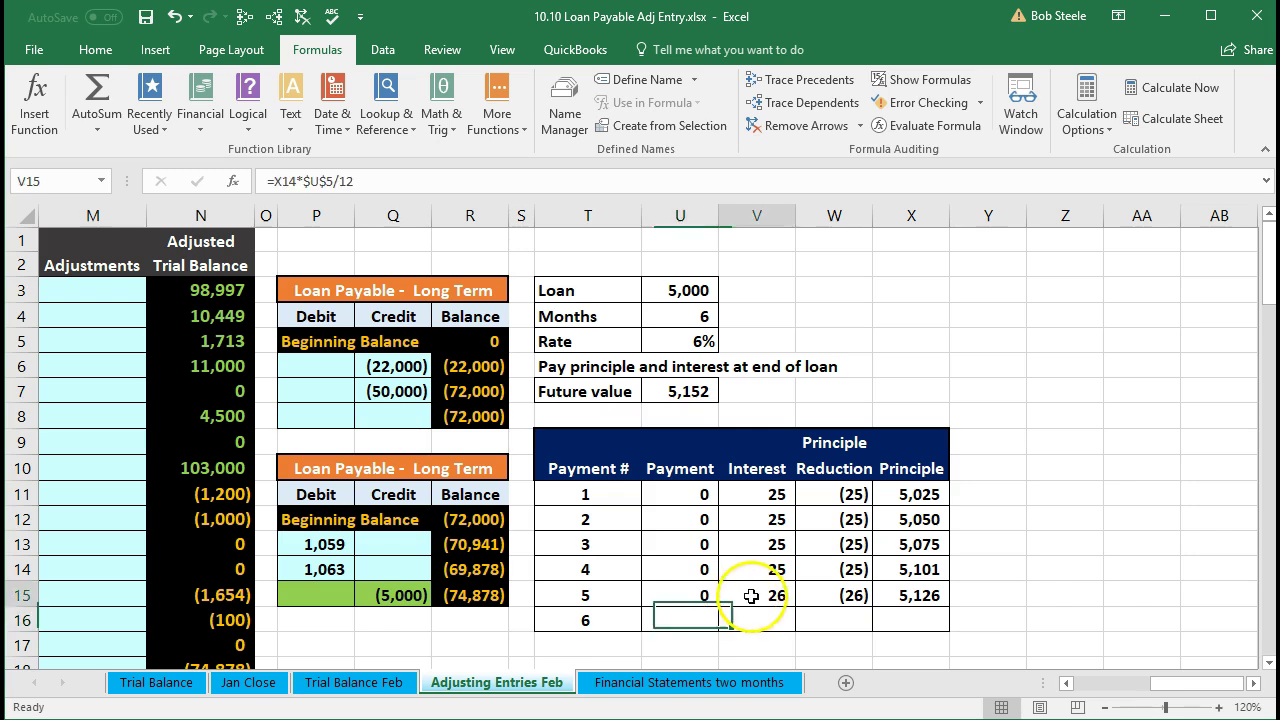
double_click(752, 595)
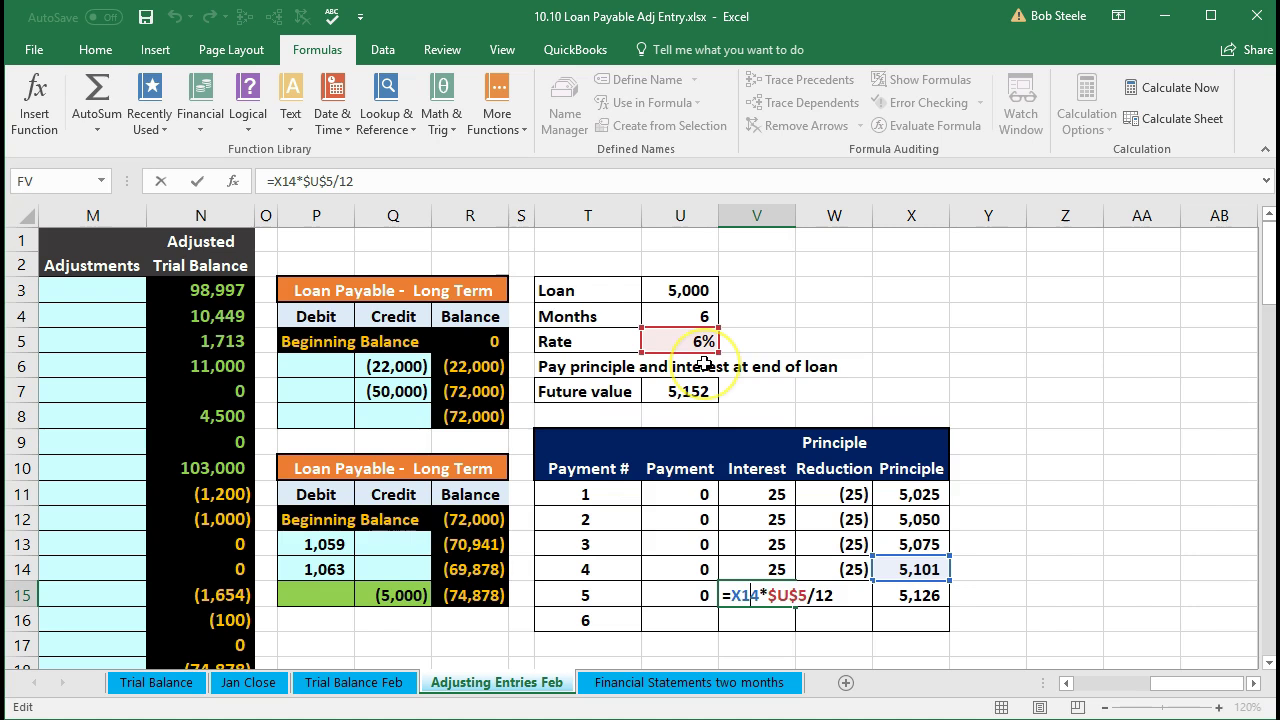
key("Return")
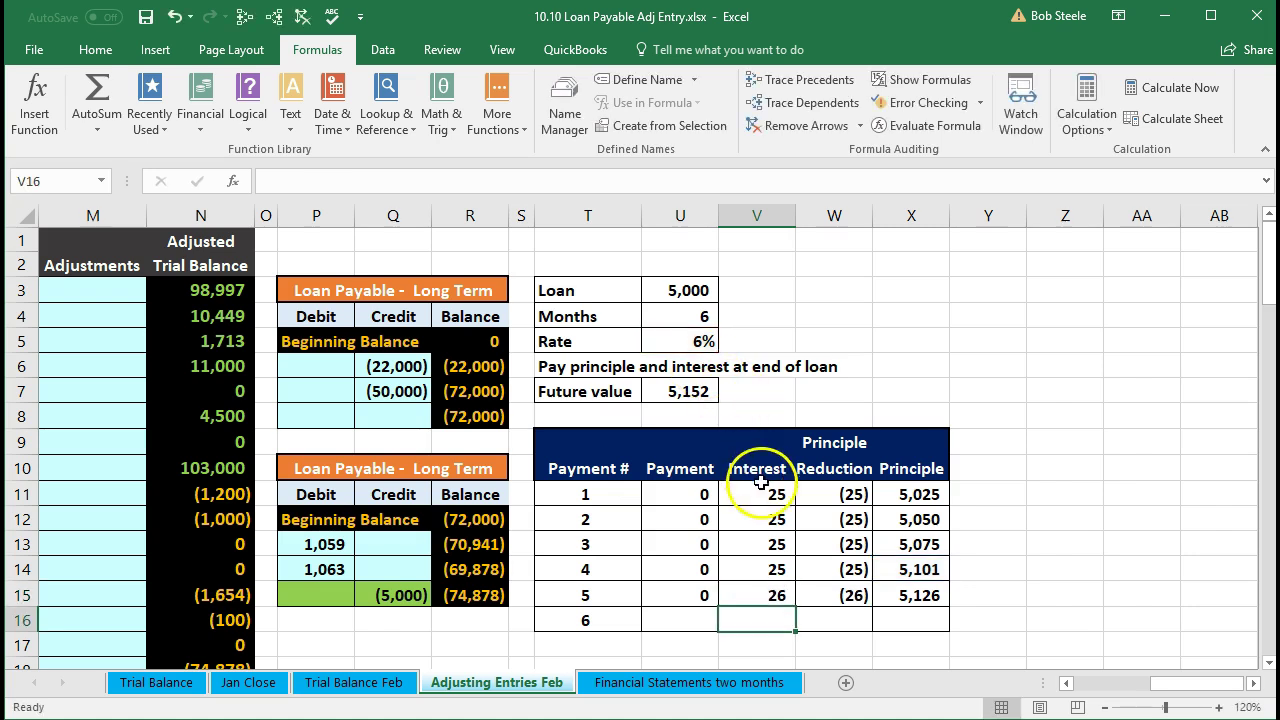
Step: Fill the payment 5 row U15:X15 down to payment 6 and set the Payment in U16 to 0
left_click_drag(704, 593, 948, 623)
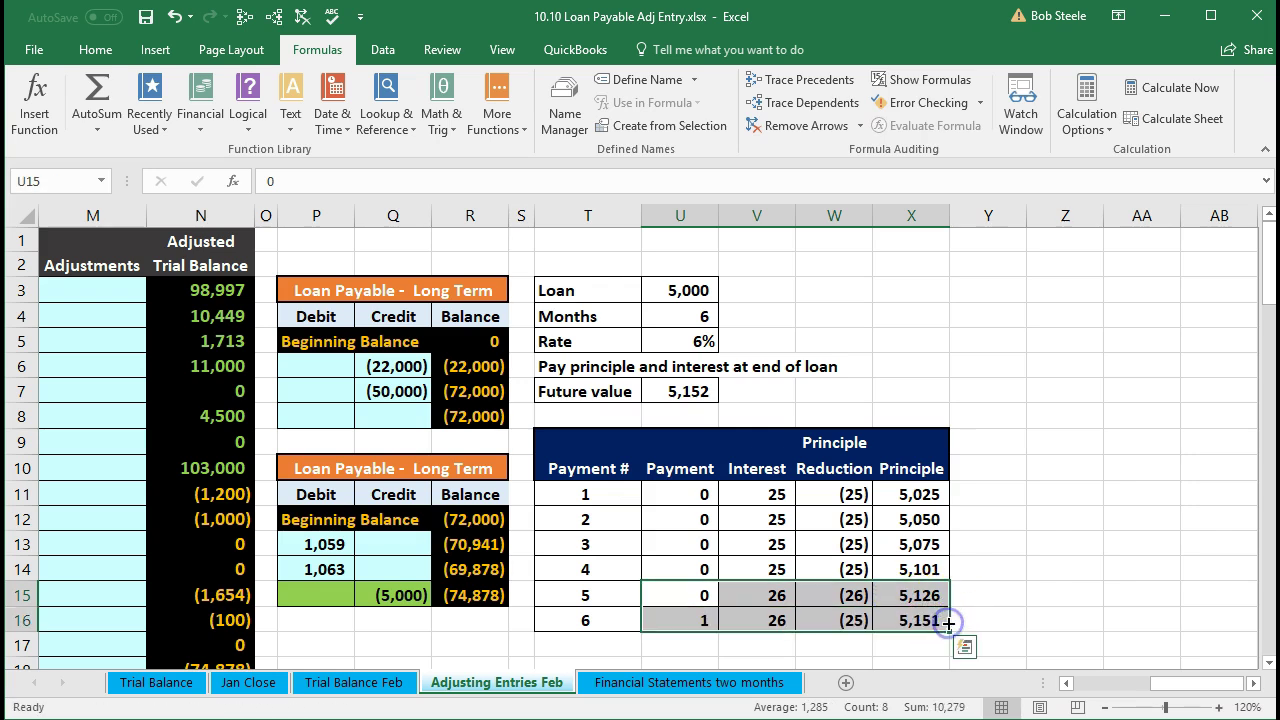
left_click(918, 622)
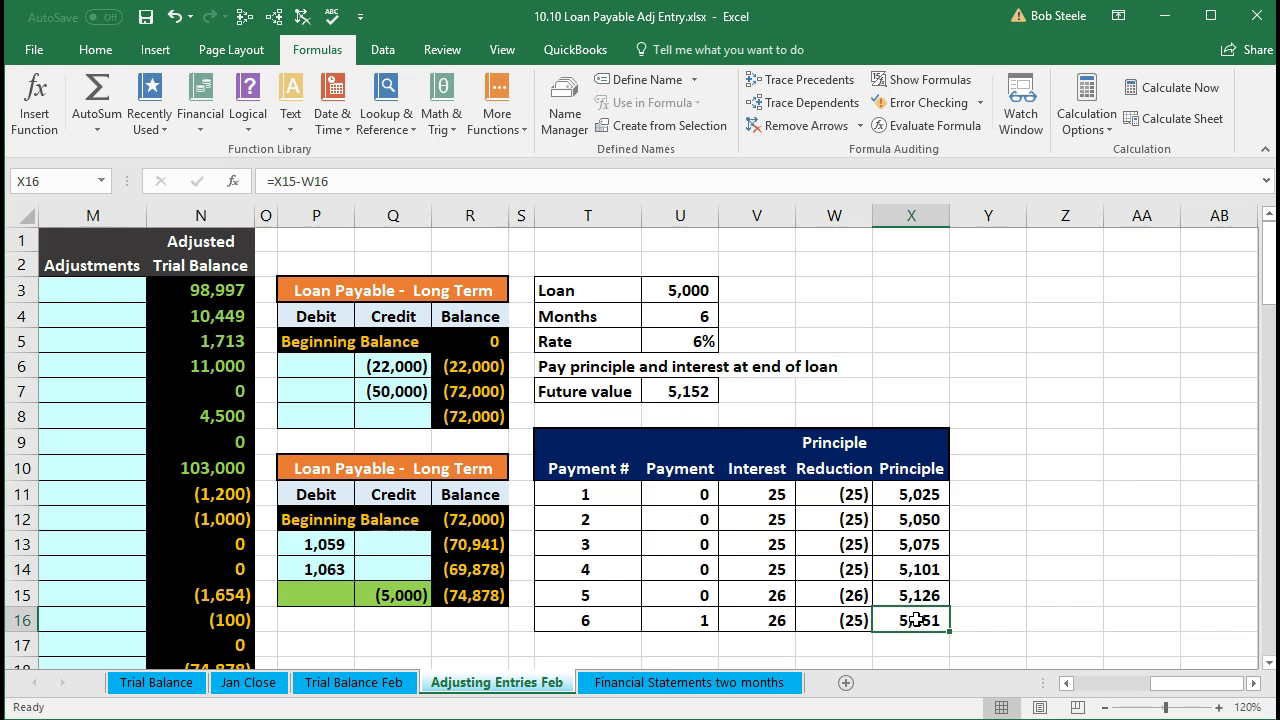
left_click(705, 398)
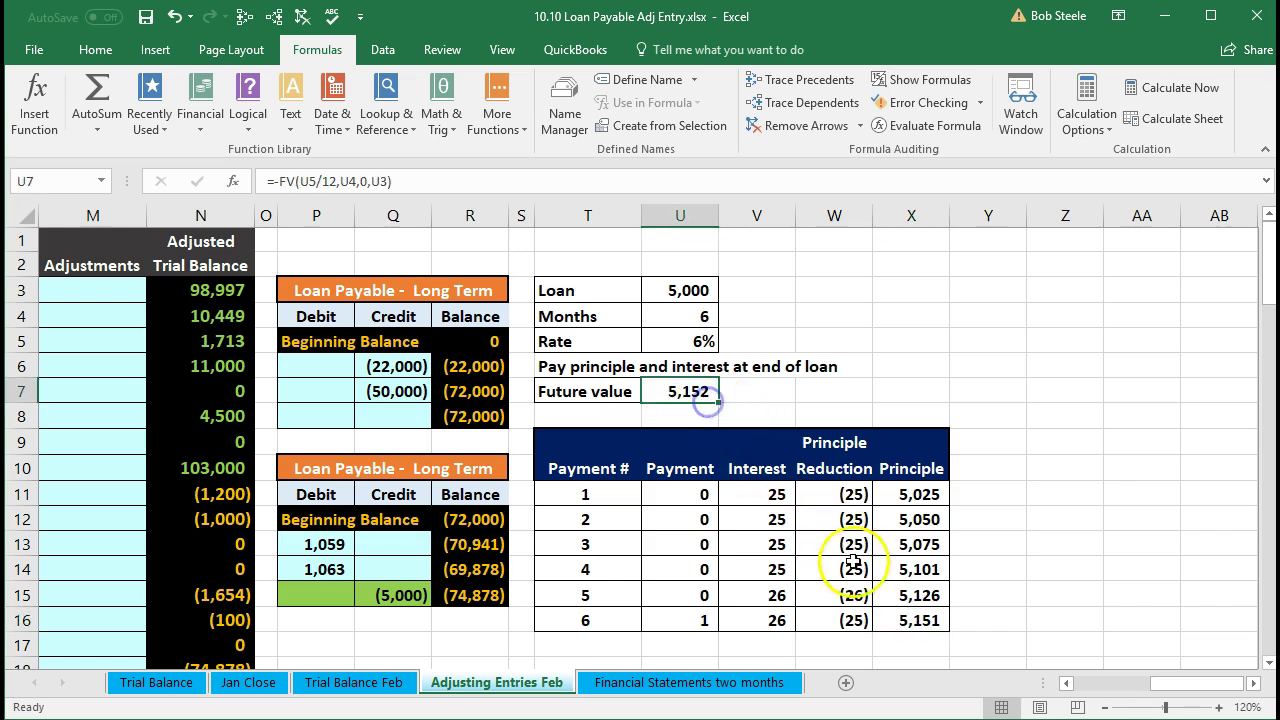
left_click(912, 620)
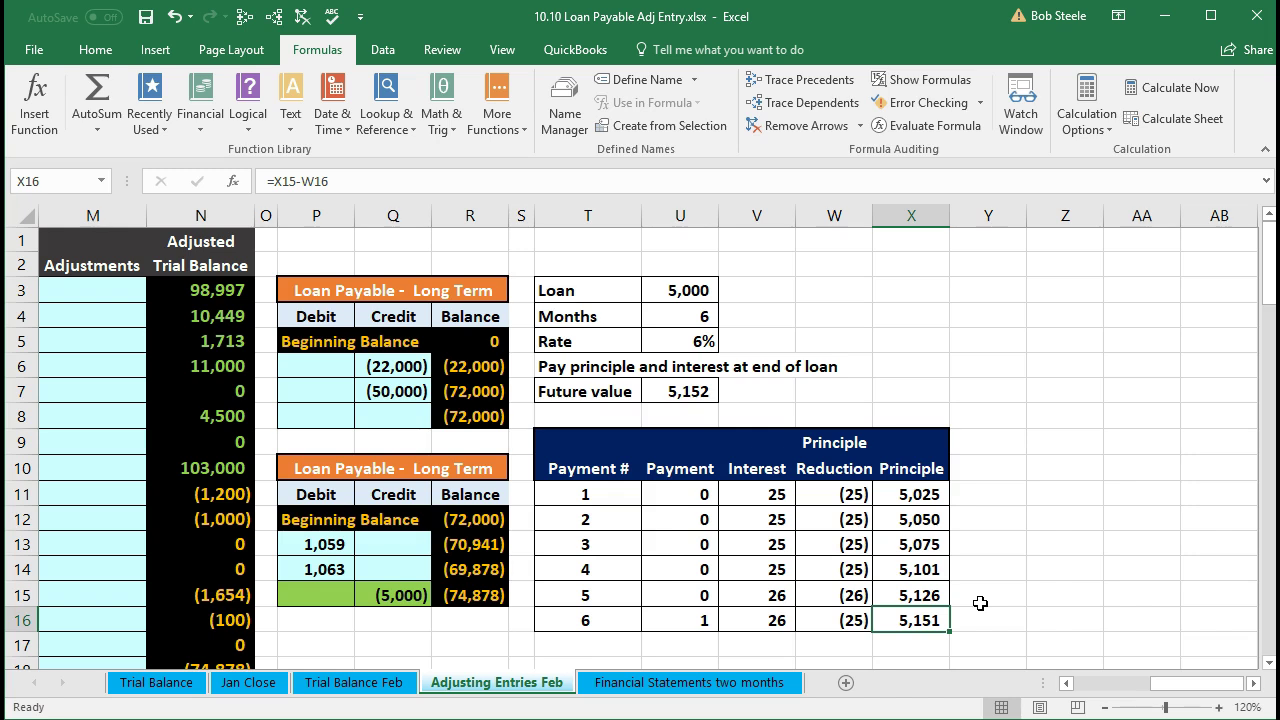
left_click(690, 619)
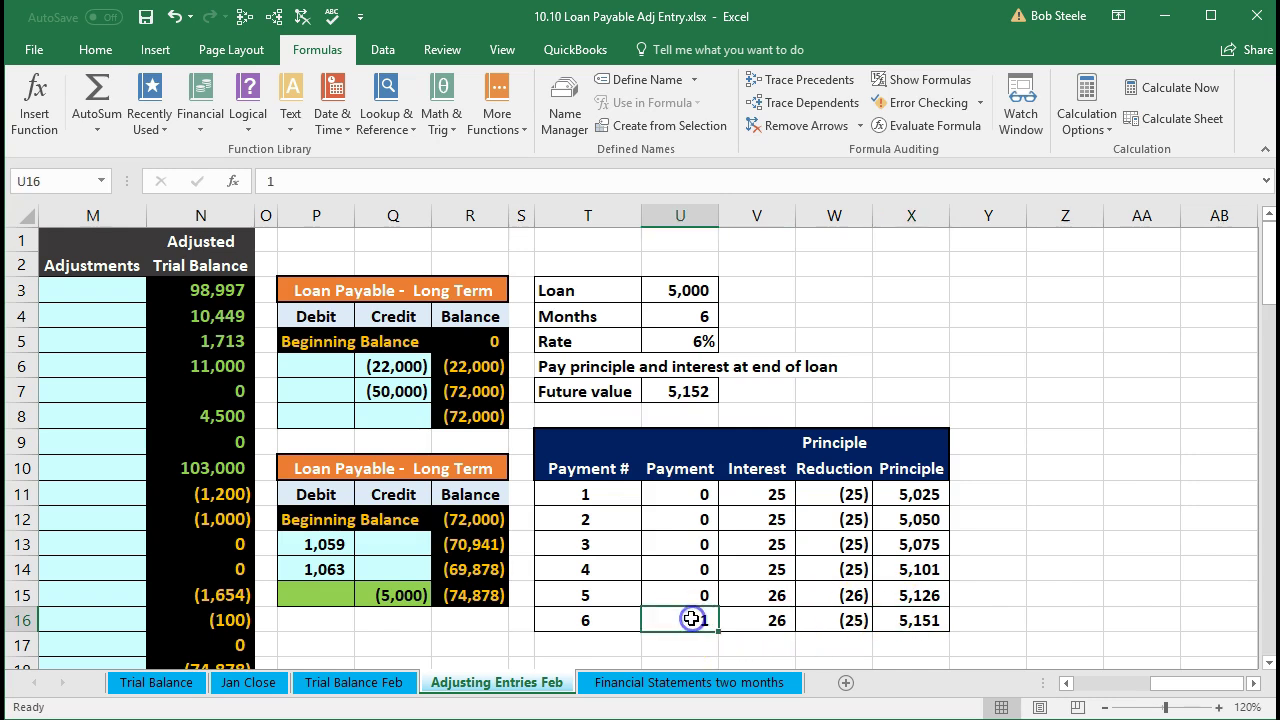
type("0")
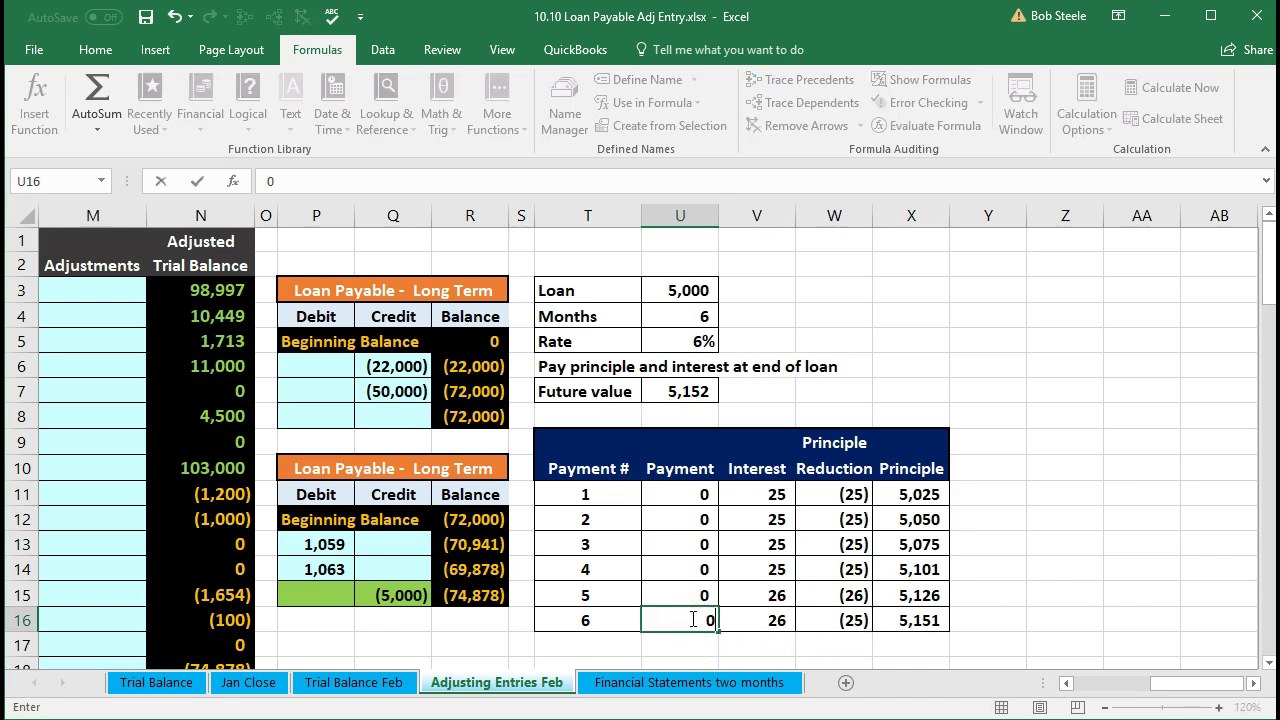
key("Return")
Step: Compare the final Principle balance in X16 with the loan amount in U3 and the interest in V11:V16
left_click(905, 622)
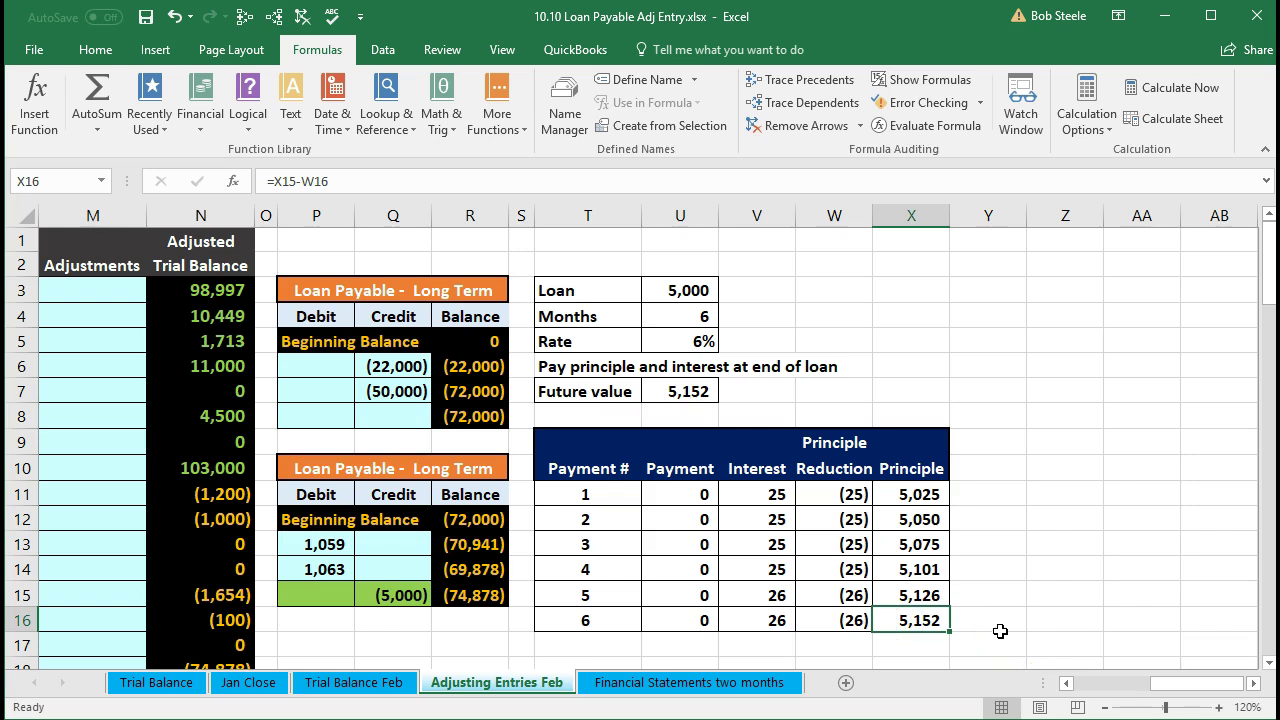
left_click(702, 289)
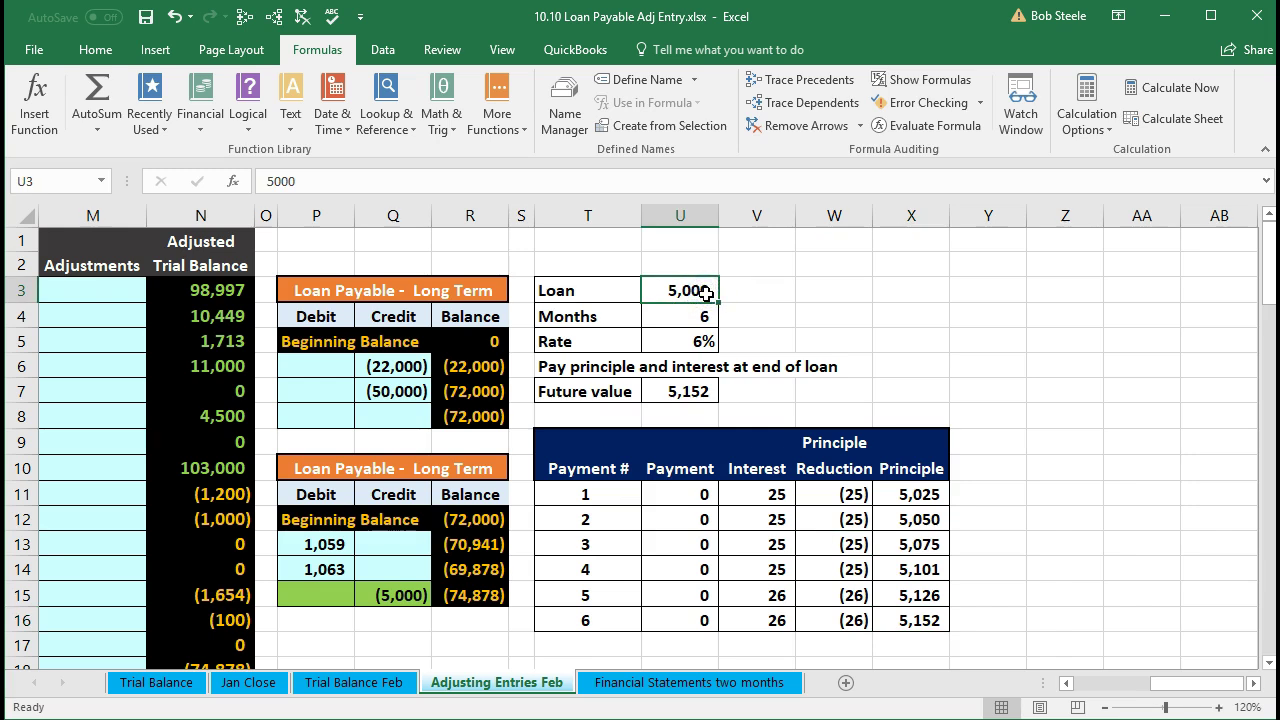
left_click_drag(749, 497, 747, 618)
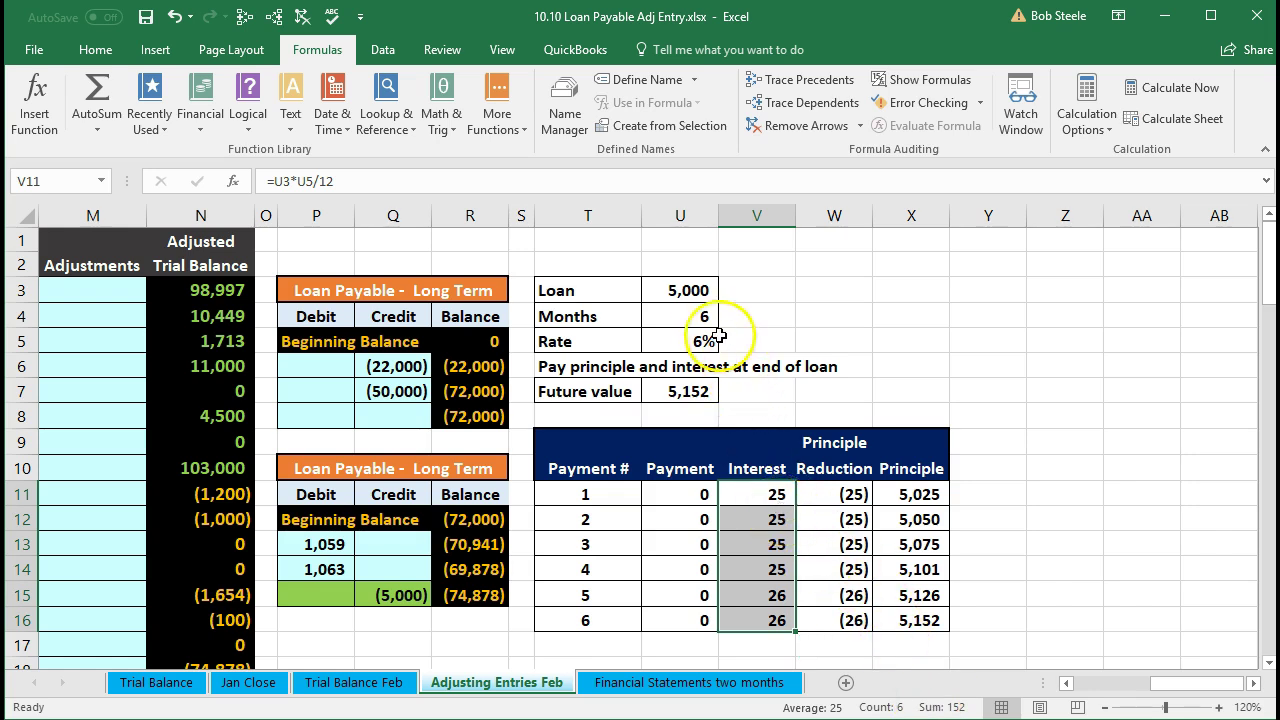
left_click(681, 291)
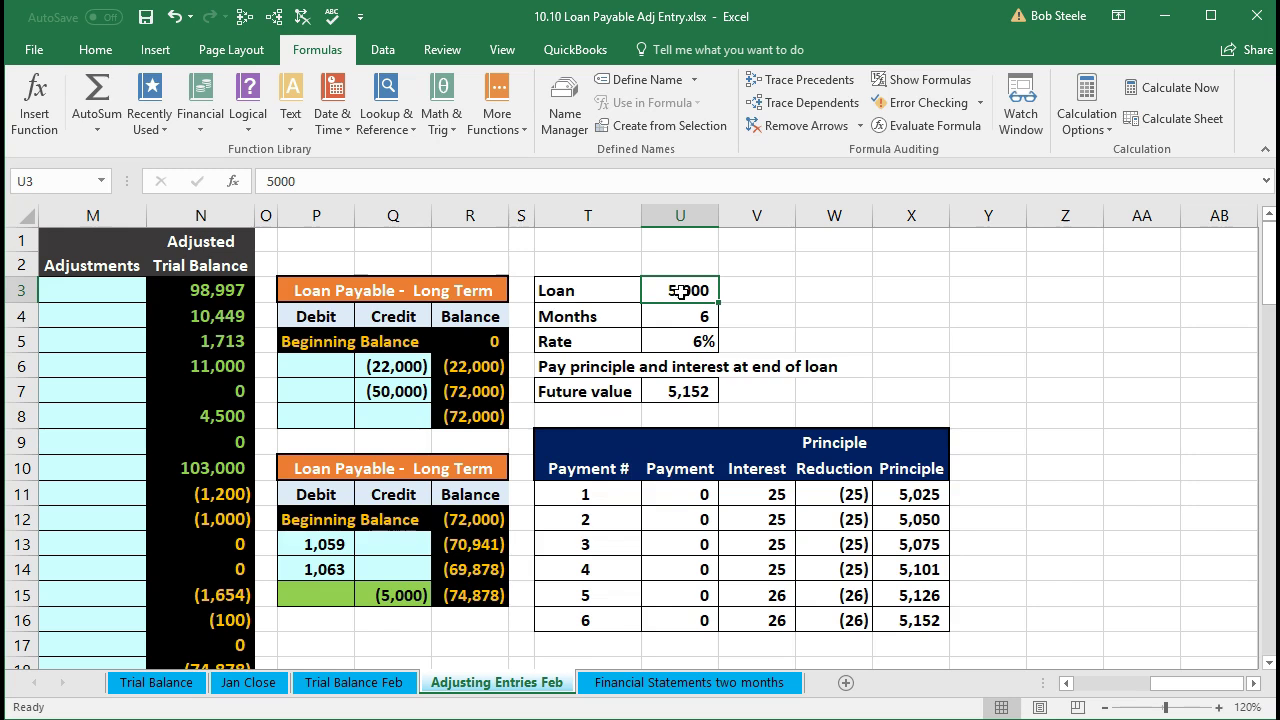
Step: Enter 2/28 as the date of the adjusting entry's first line in A3 of the journal
left_click(408, 594)
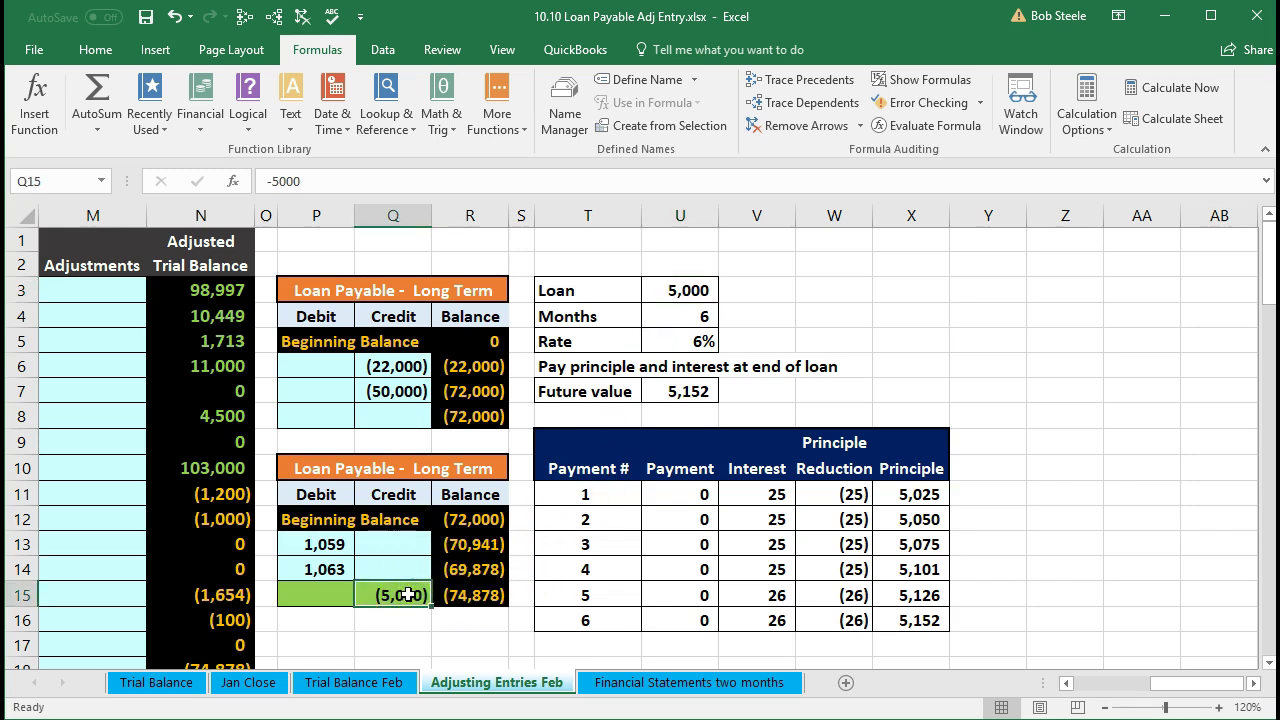
key("Left")
key("Left")
key("Left")
key("Left")
key("Left")
key("Left")
key("Left")
key("Left")
key("Left")
key("Left")
key("Left")
key("Left")
key("Left")
key("Left")
key("Left")
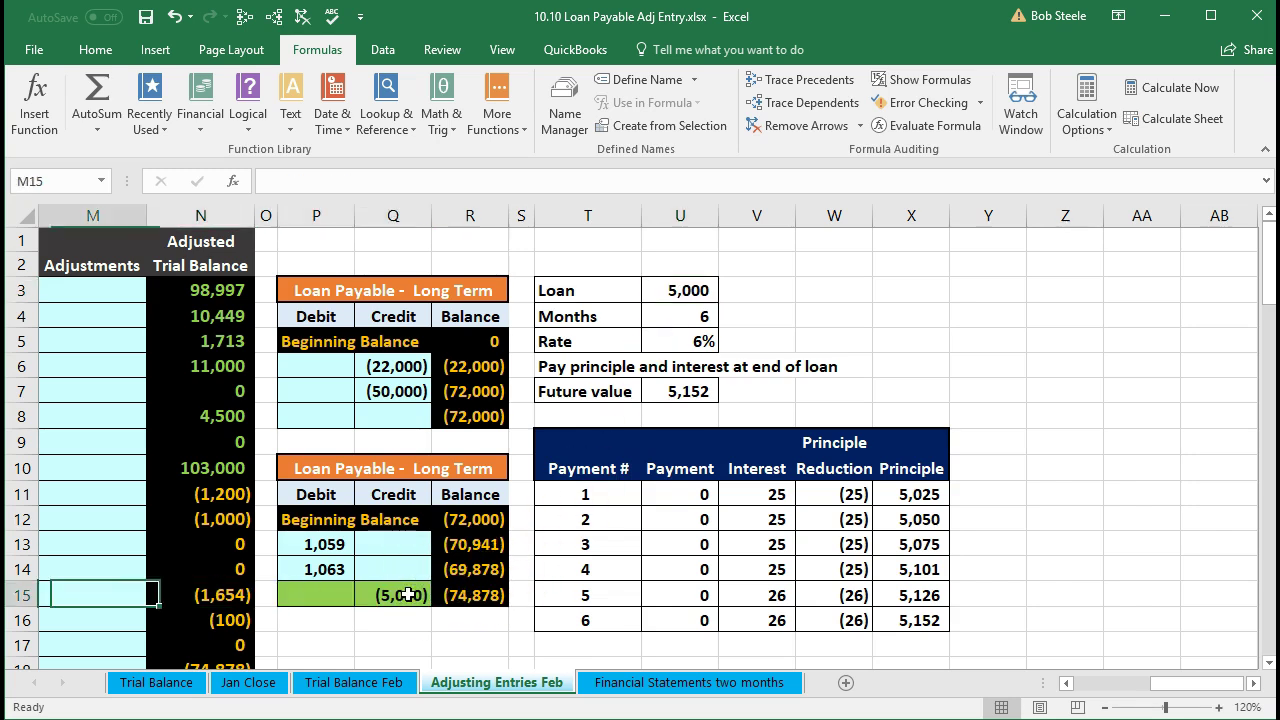
key("Left")
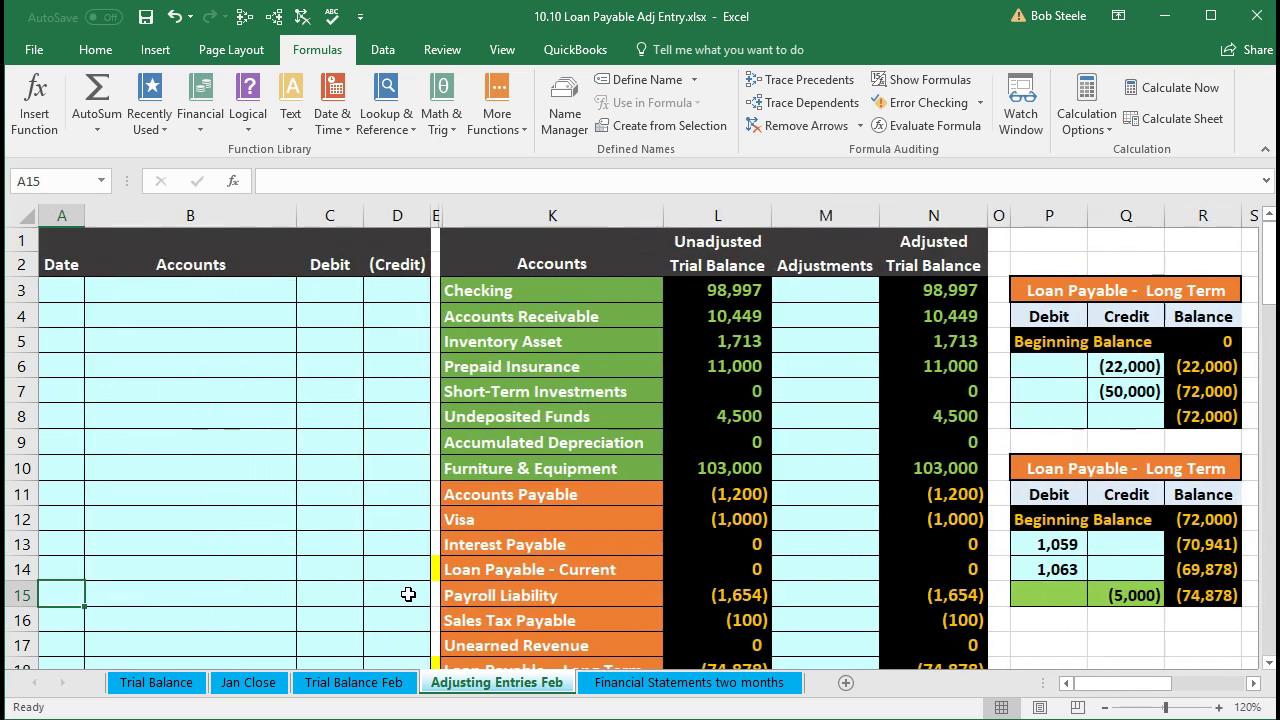
scroll(408, 594, "down", 2)
scroll(350, 560, "up", 2)
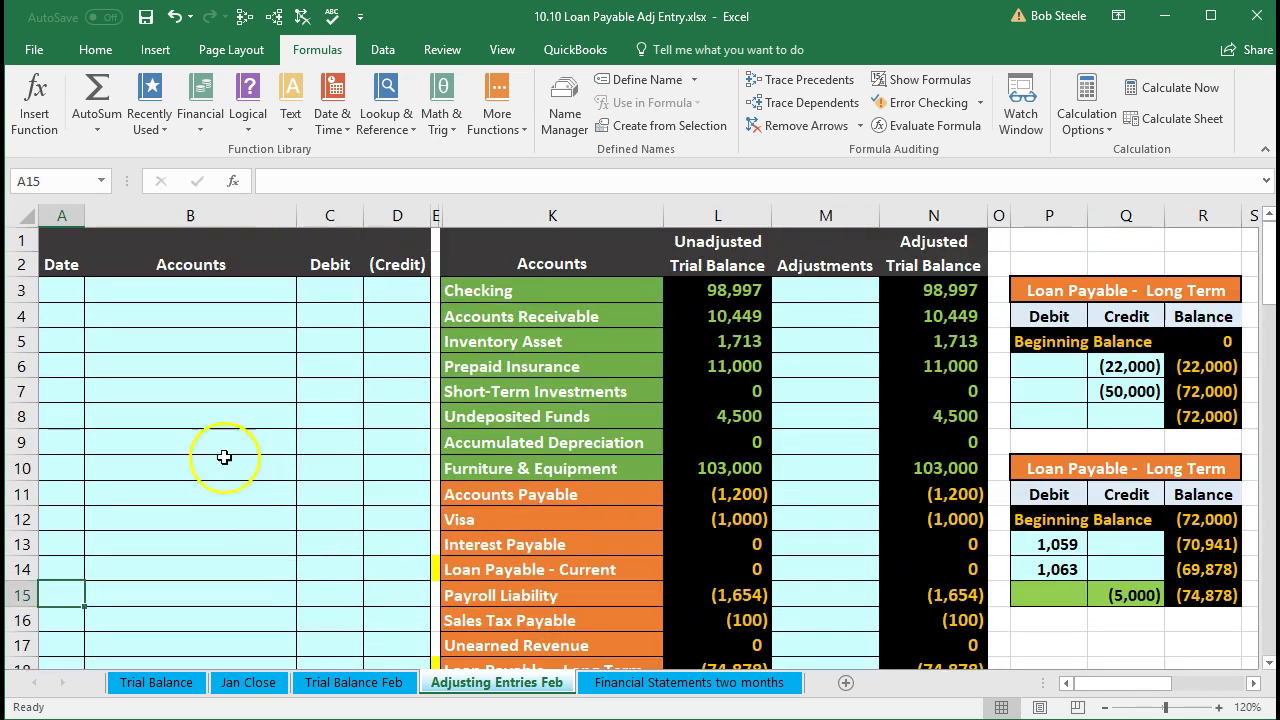
left_click(58, 291)
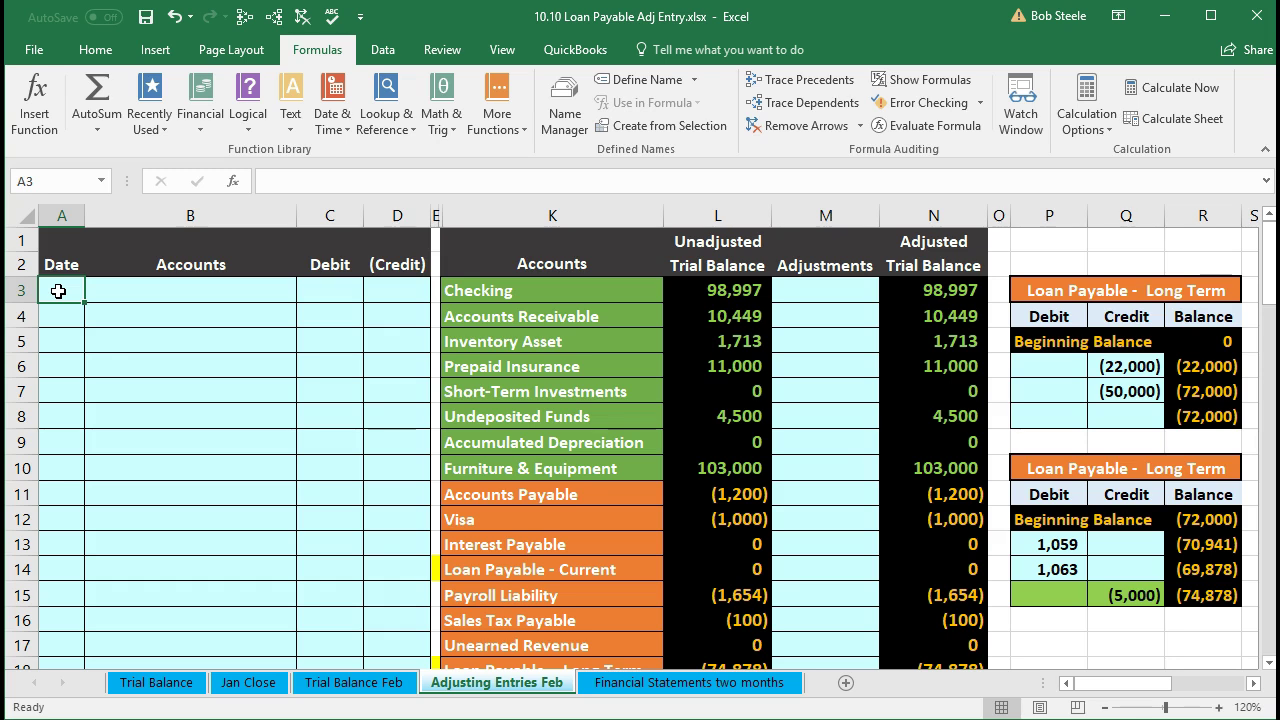
type("2/28")
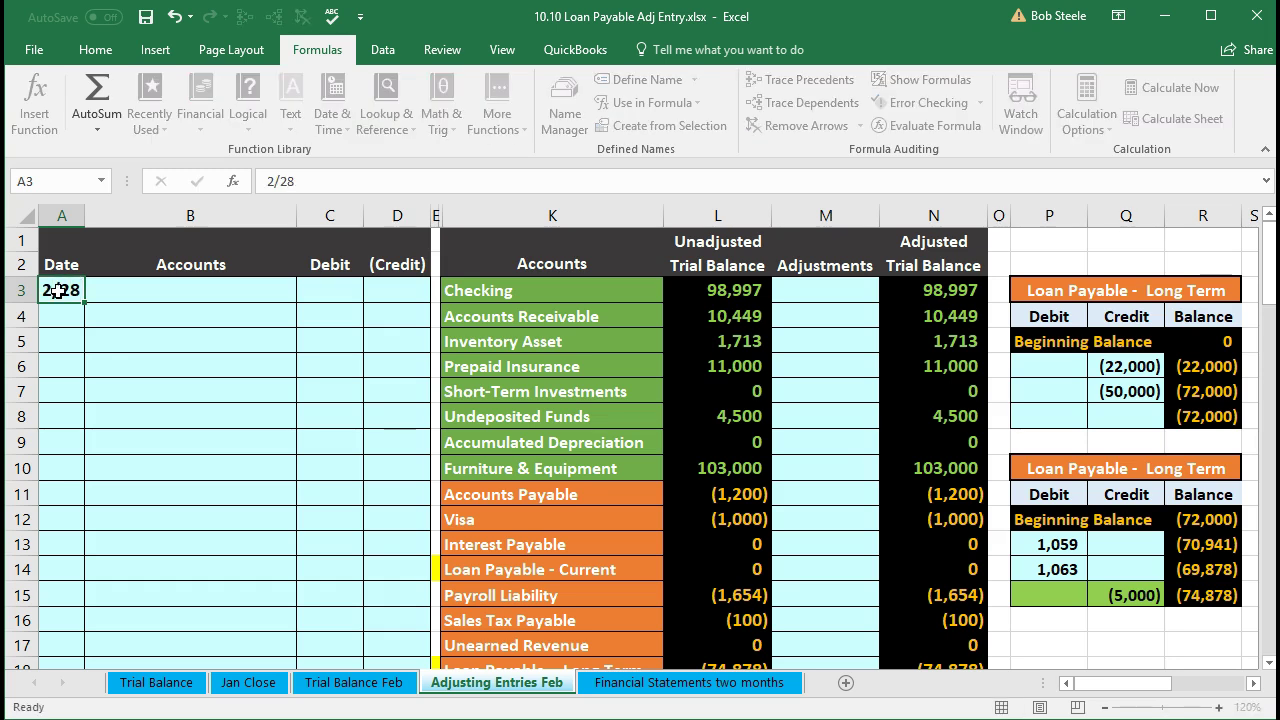
key("Return")
Step: Copy the account name Loan Payable - Long Term from K18 into B3 as values only
scroll(300, 515, "down", 1)
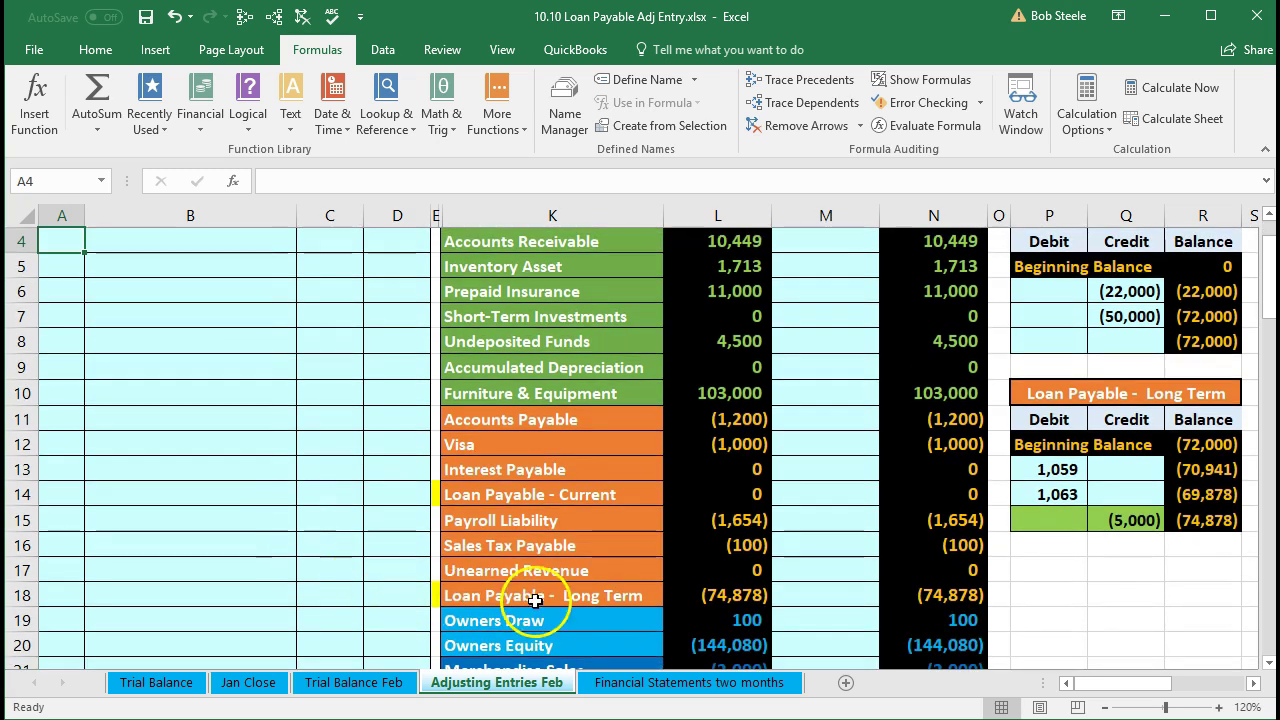
left_click(700, 597)
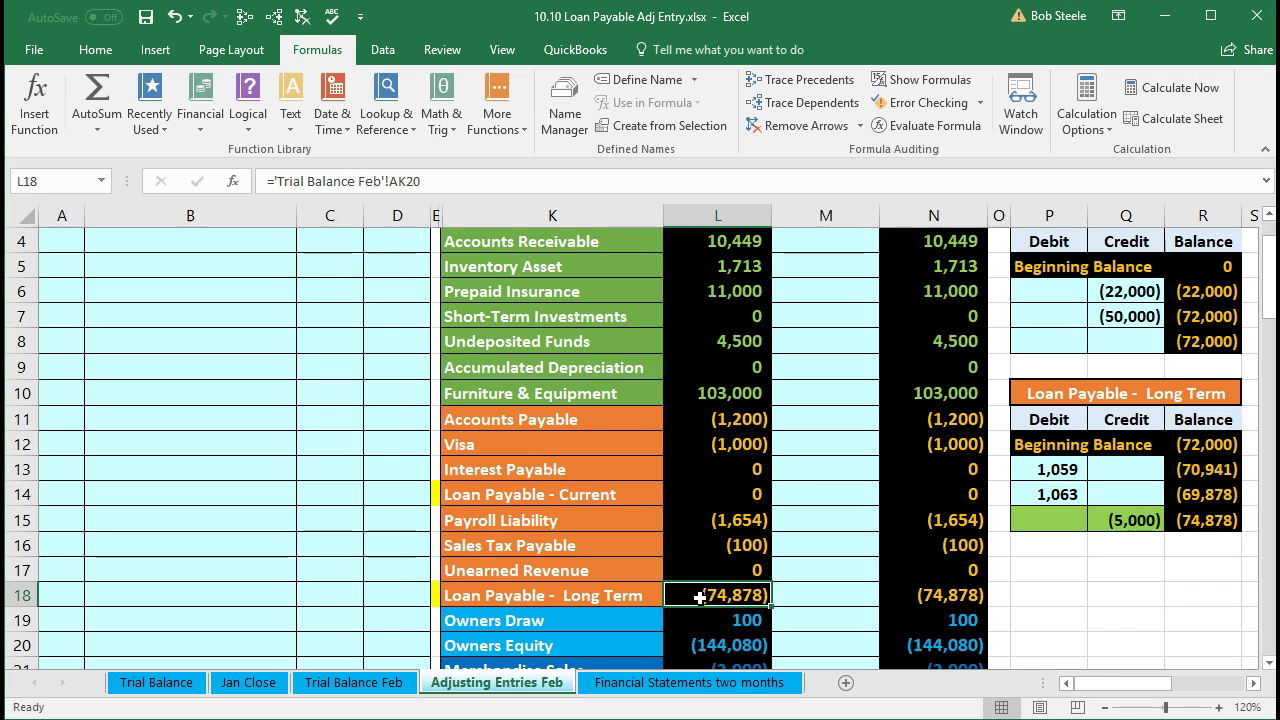
right_click(547, 593)
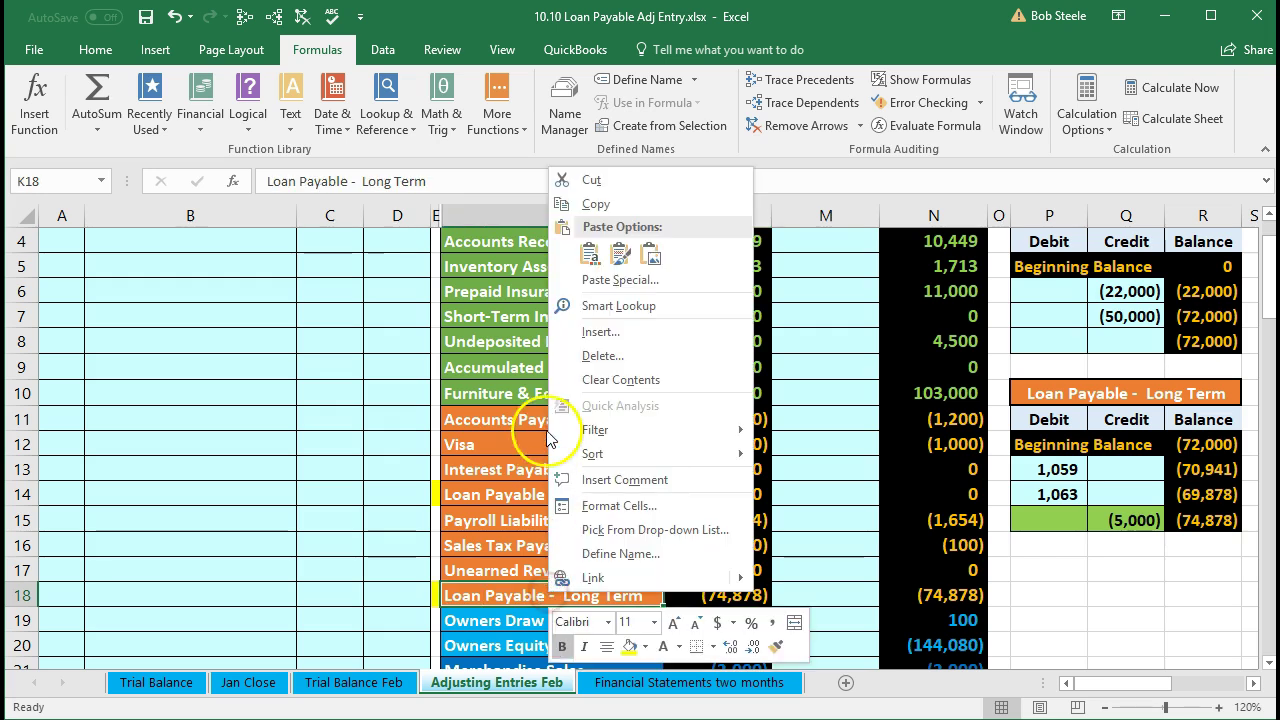
left_click(565, 204)
scroll(190, 400, "up", 1)
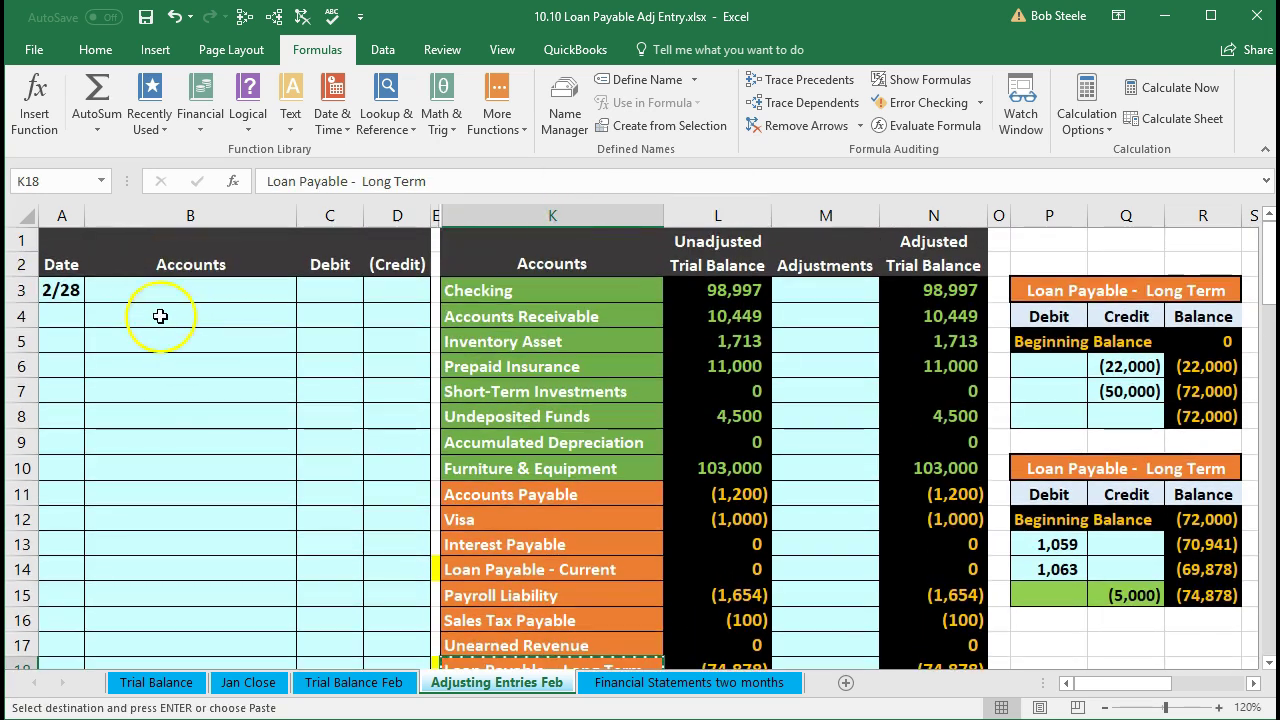
left_click(140, 290)
right_click(140, 290)
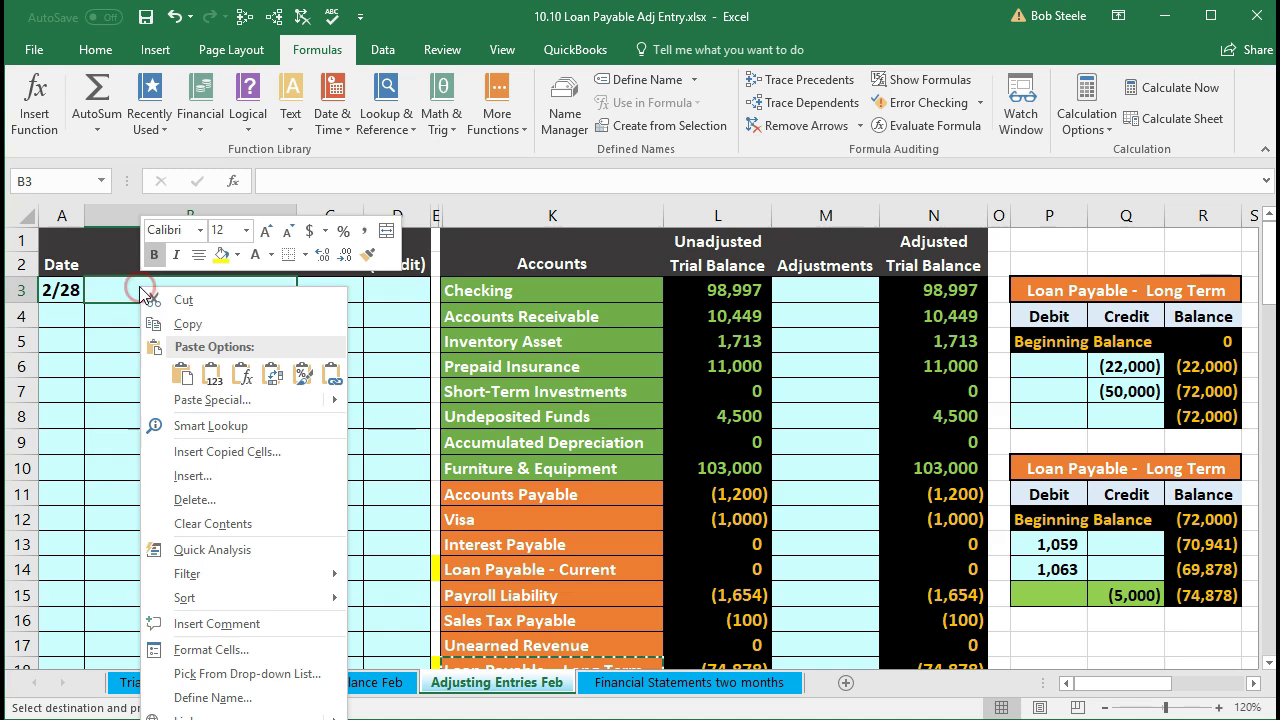
left_click(212, 374)
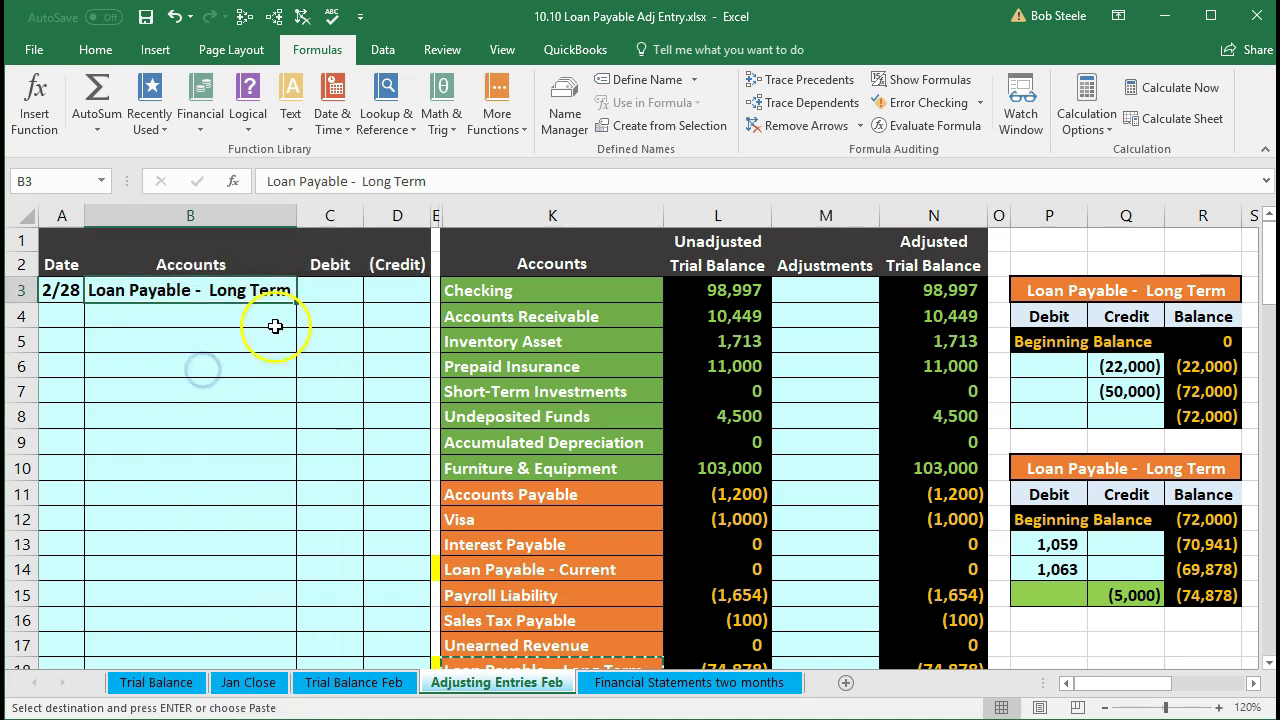
Step: Enter a 5,000 debit in C3 and the matching credit in D4 as the negative of C3
left_click(310, 290)
type("5,000")
key("Return")
key("Right")
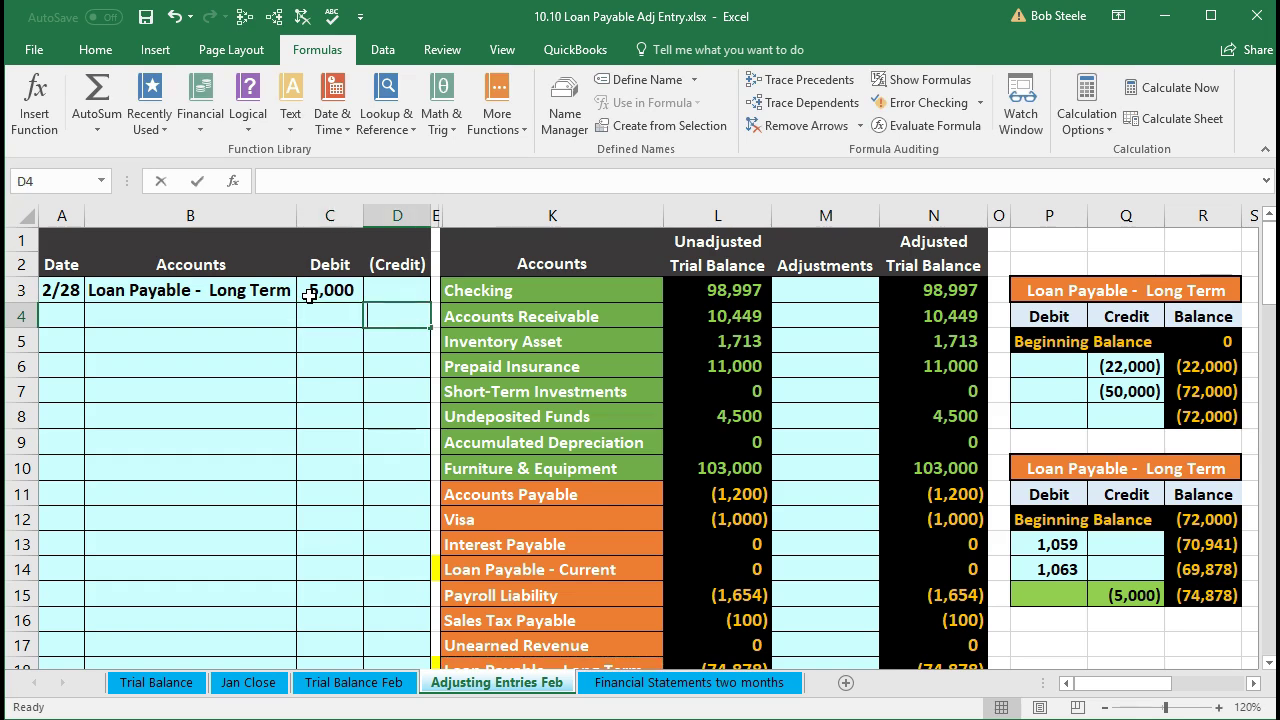
type("=-")
key("Left")
key("Up")
key("Return")
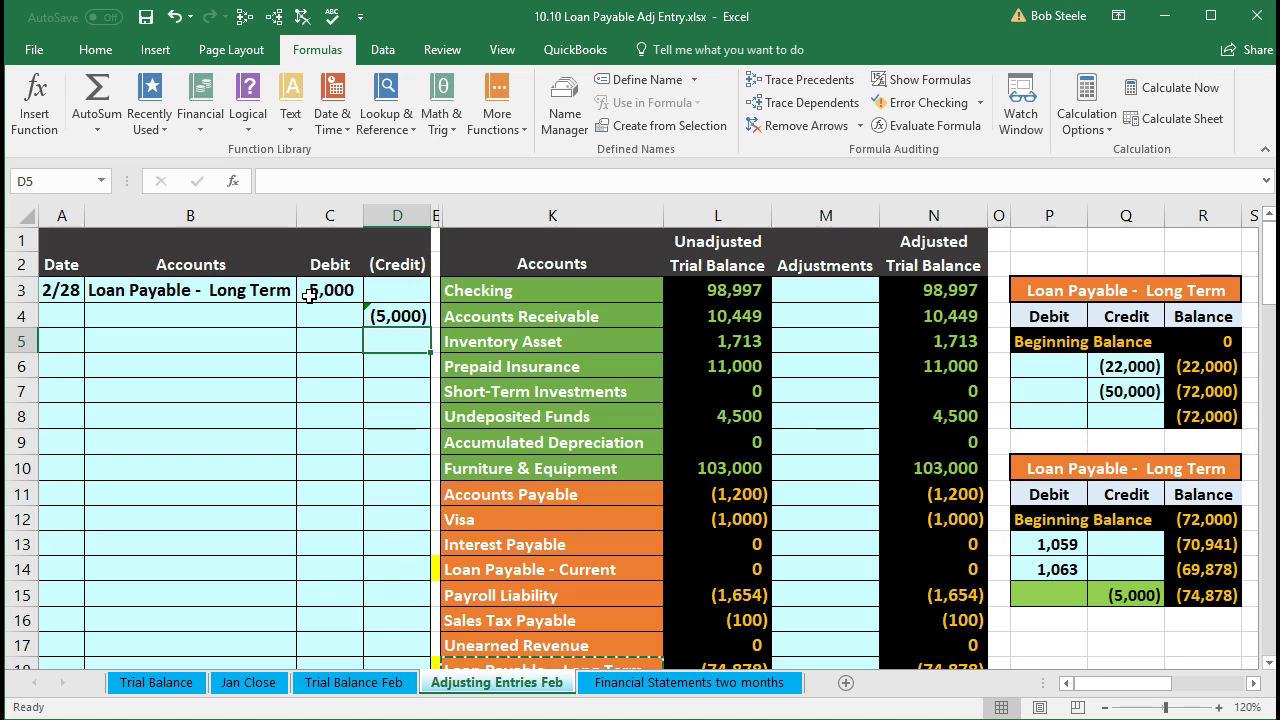
Step: Copy the account name Loan Payable - Current from K14 into B4 as values only and indent it
left_click(450, 567)
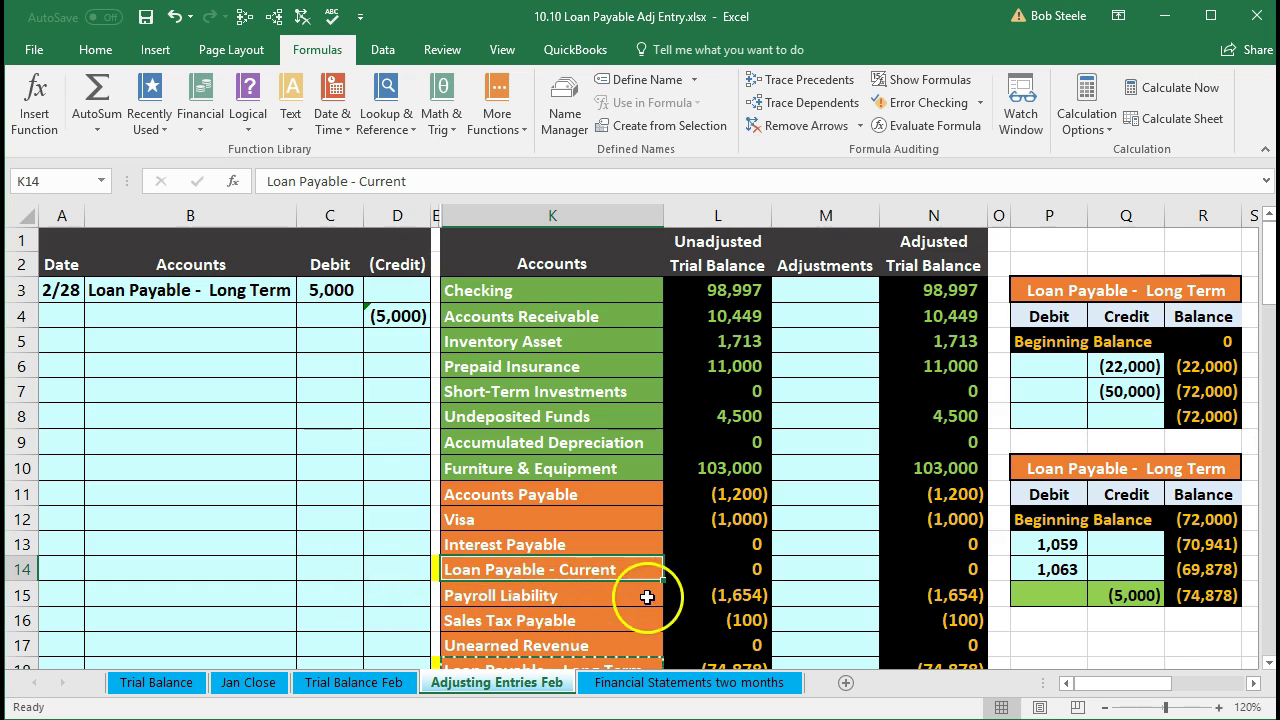
left_click_drag(943, 494, 952, 596)
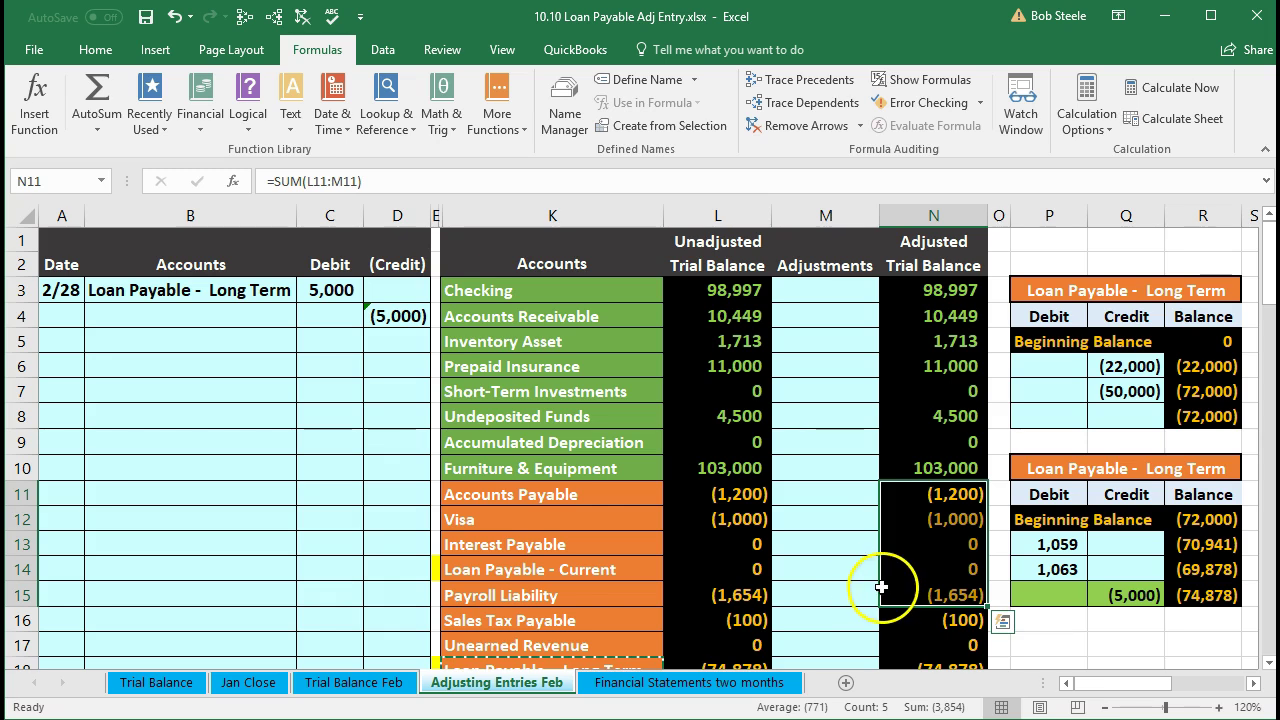
left_click(855, 572)
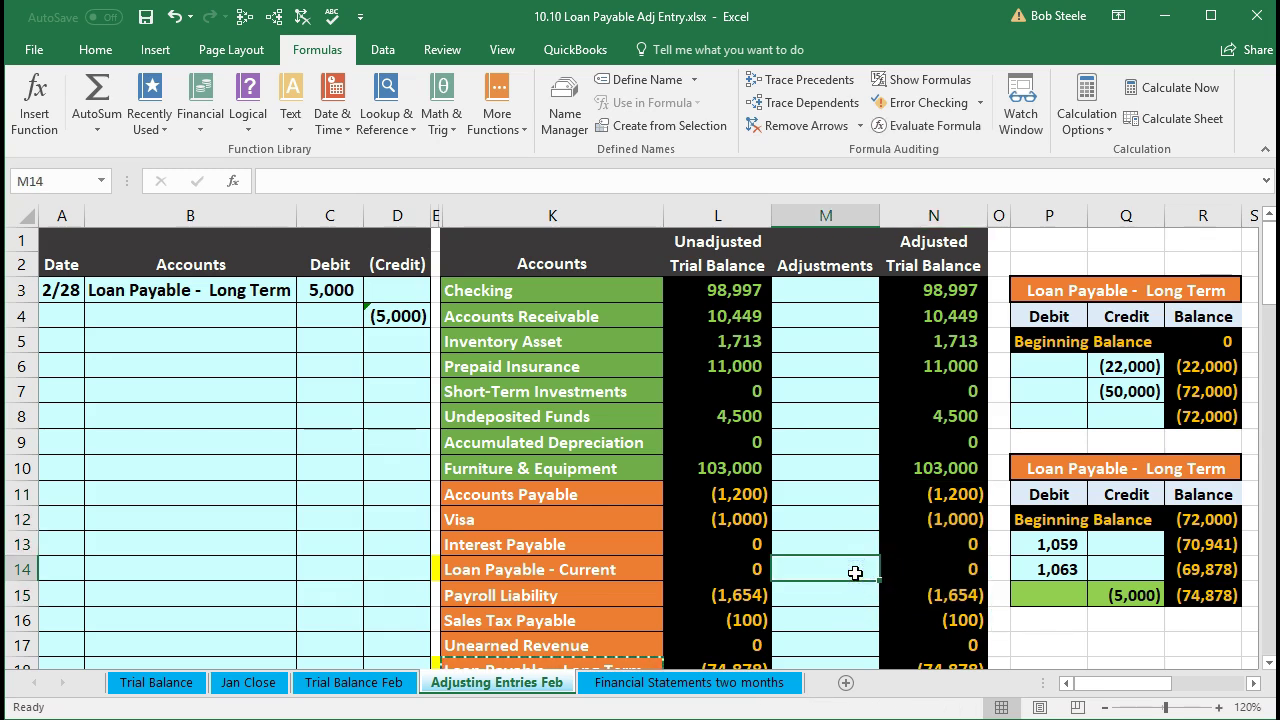
left_click(553, 568)
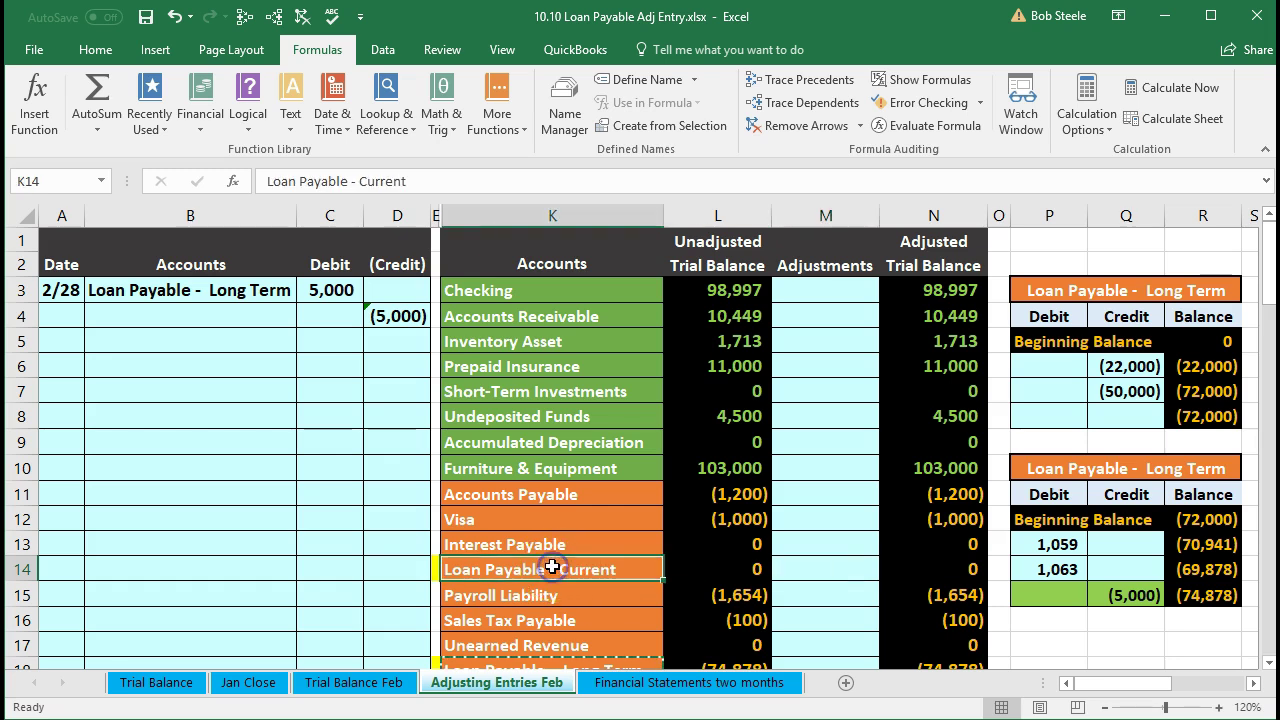
right_click(553, 569)
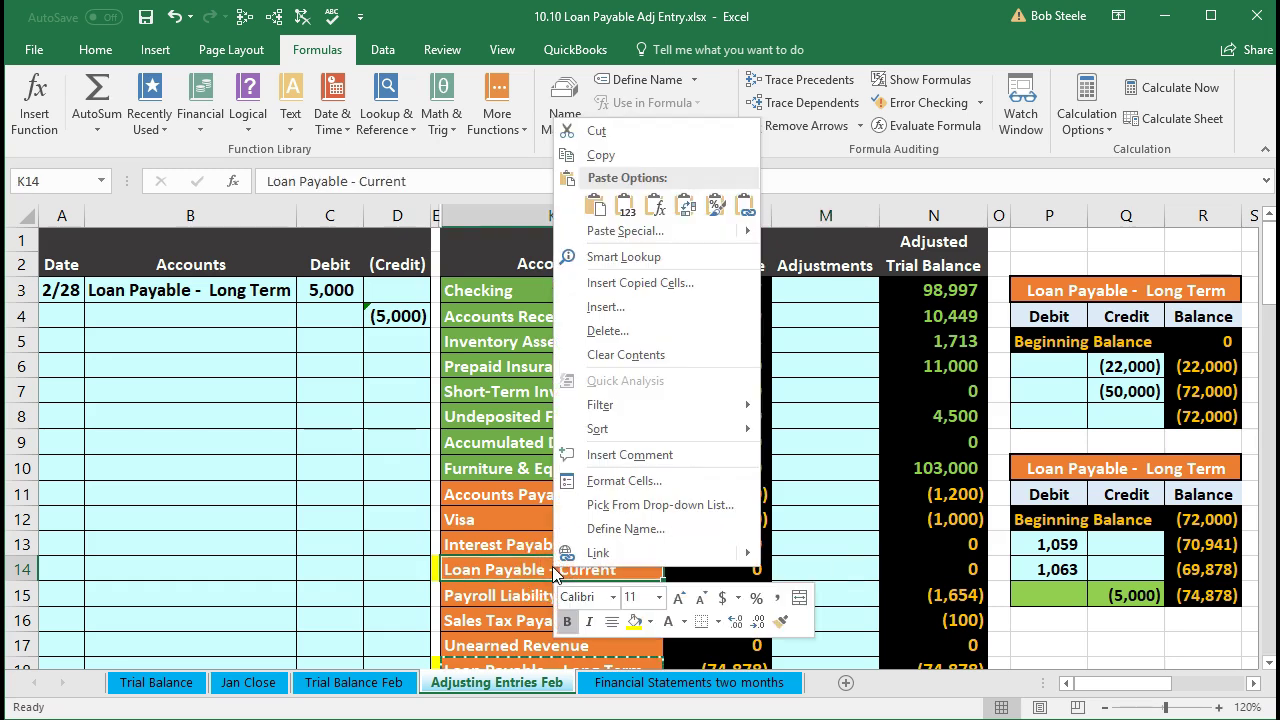
left_click(600, 155)
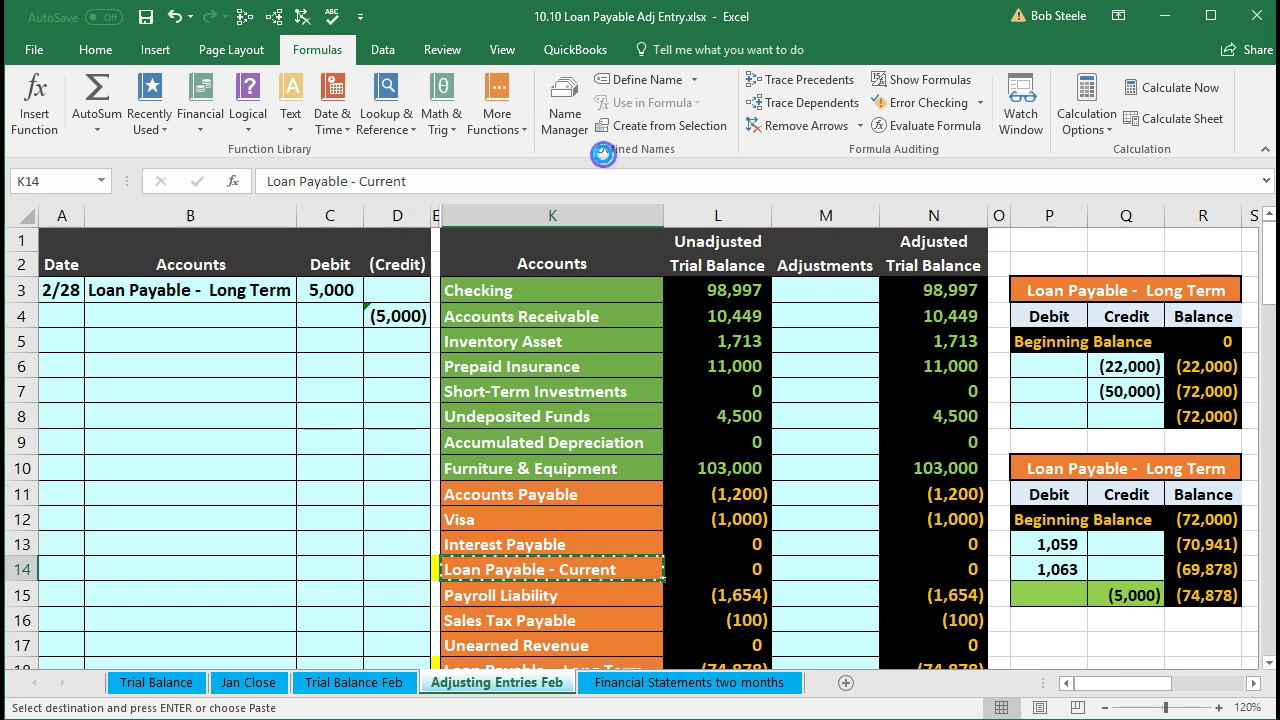
left_click(240, 317)
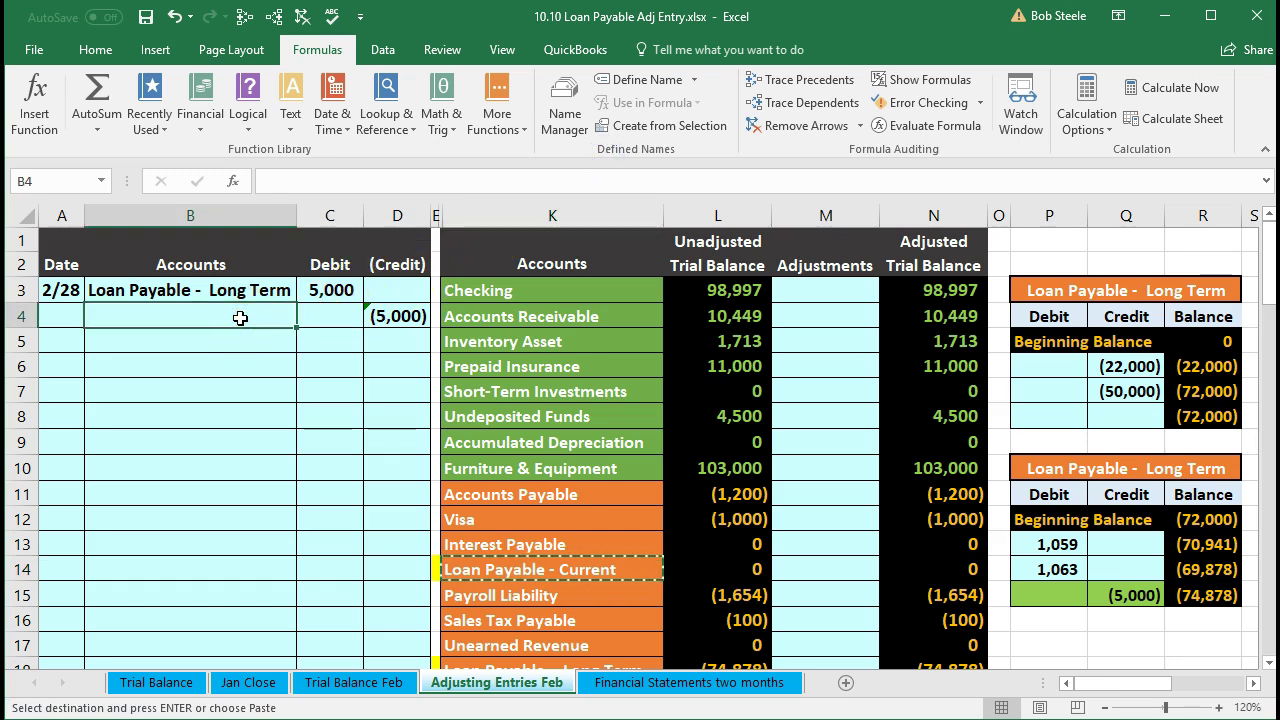
right_click(240, 317)
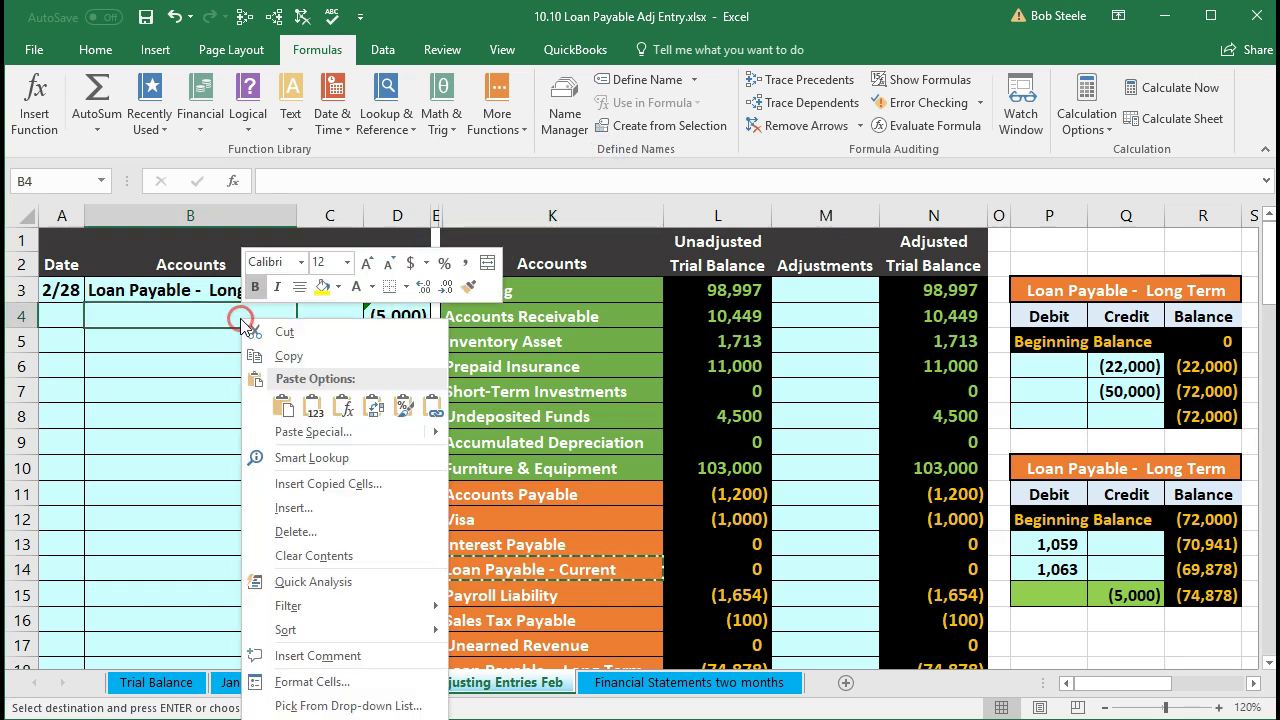
left_click(312, 409)
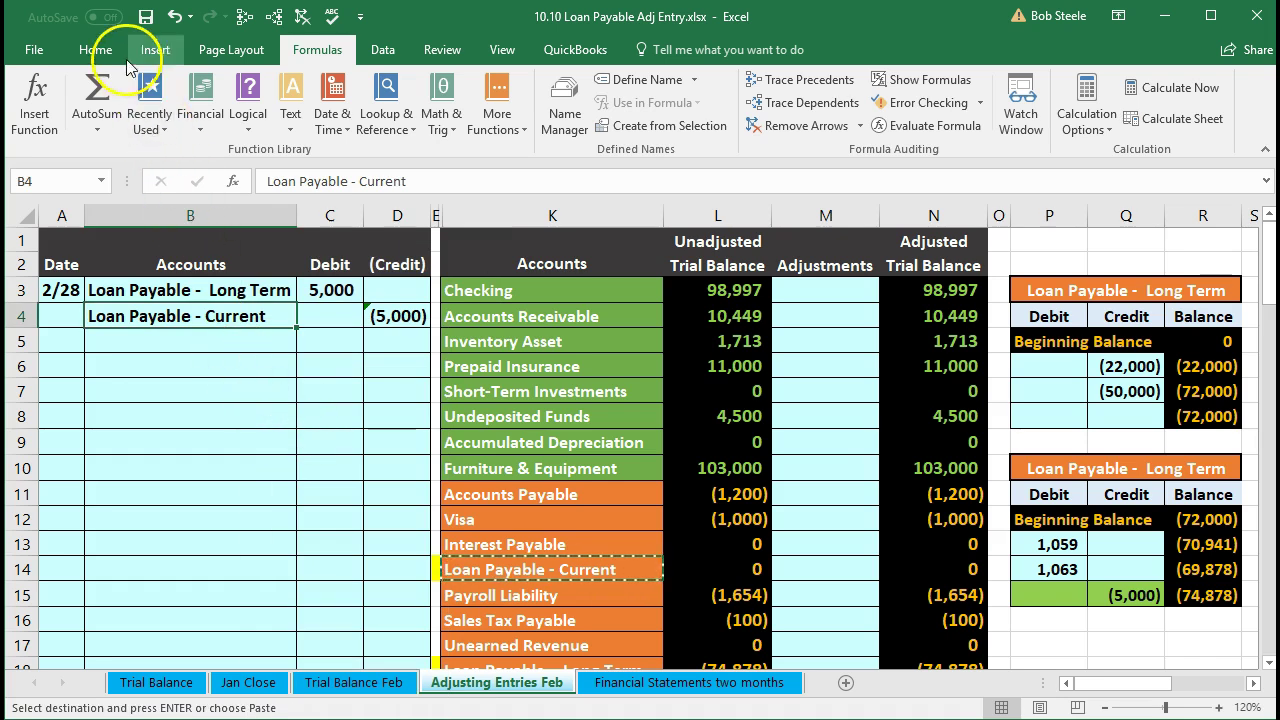
left_click(97, 52)
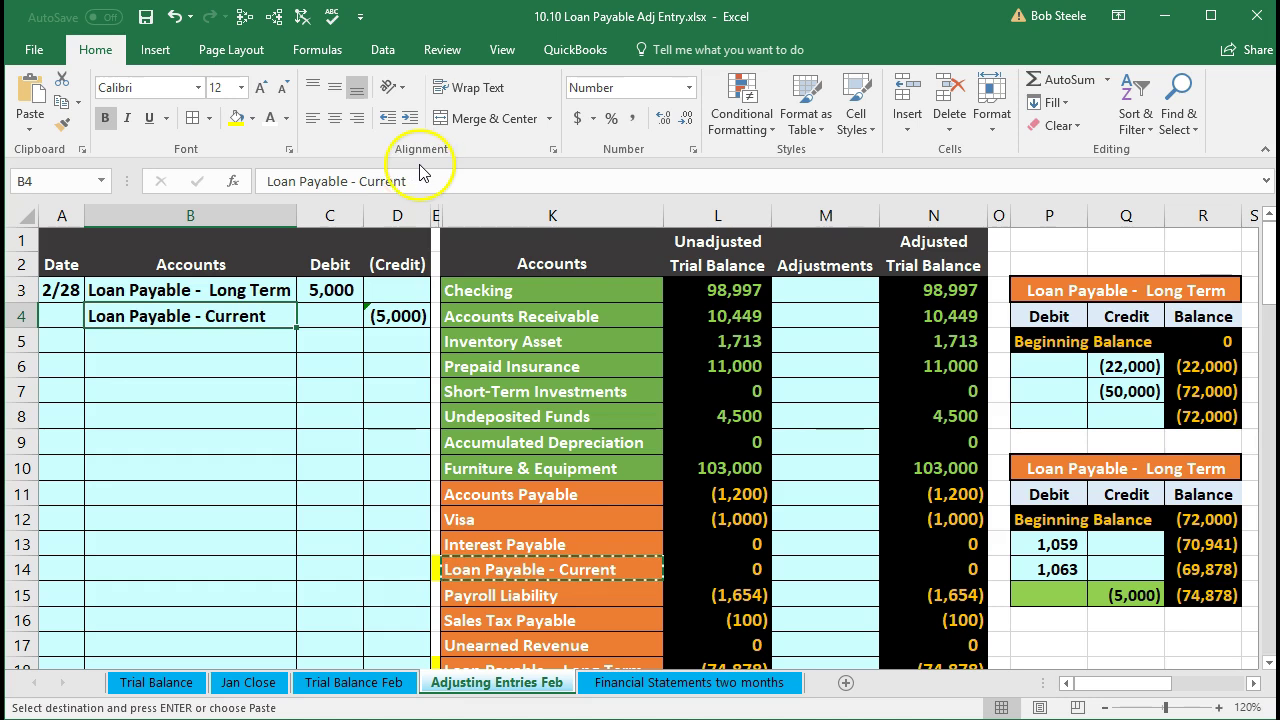
left_click(410, 118)
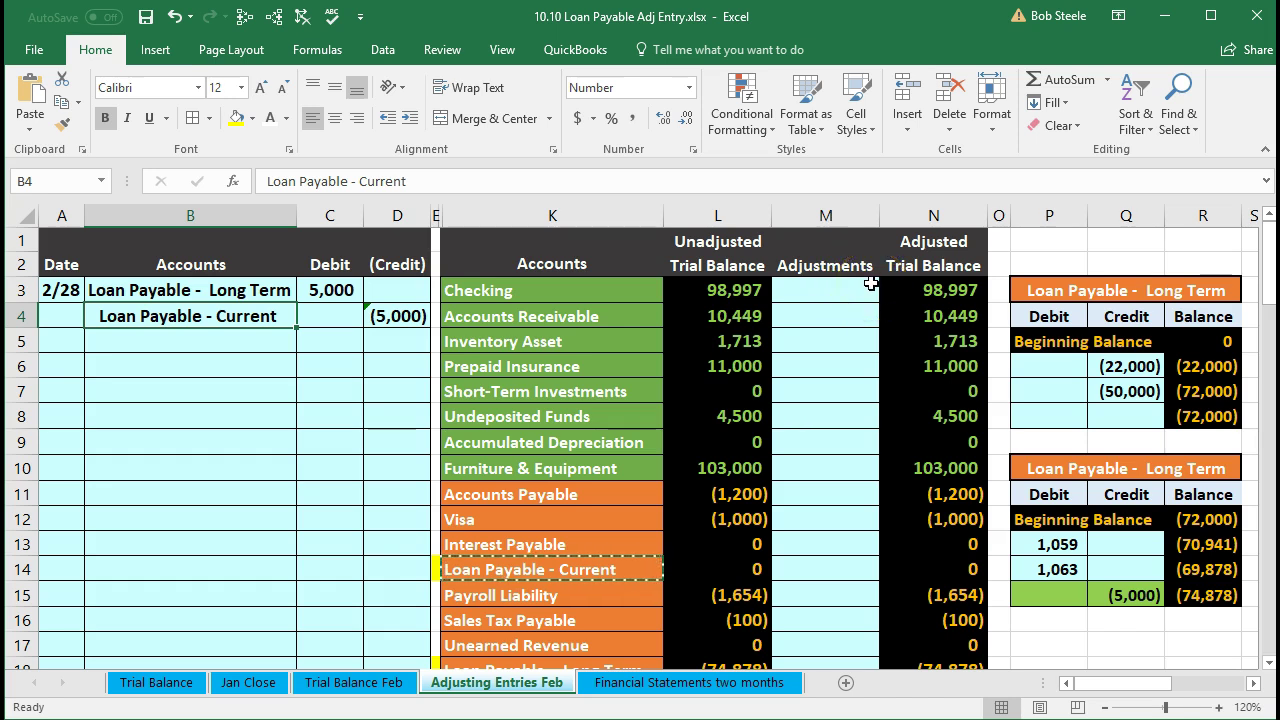
Step: Post the debit to the Loan Payable - Long Term adjustment in M18 with the formula =C3
left_click_drag(245, 289, 314, 291)
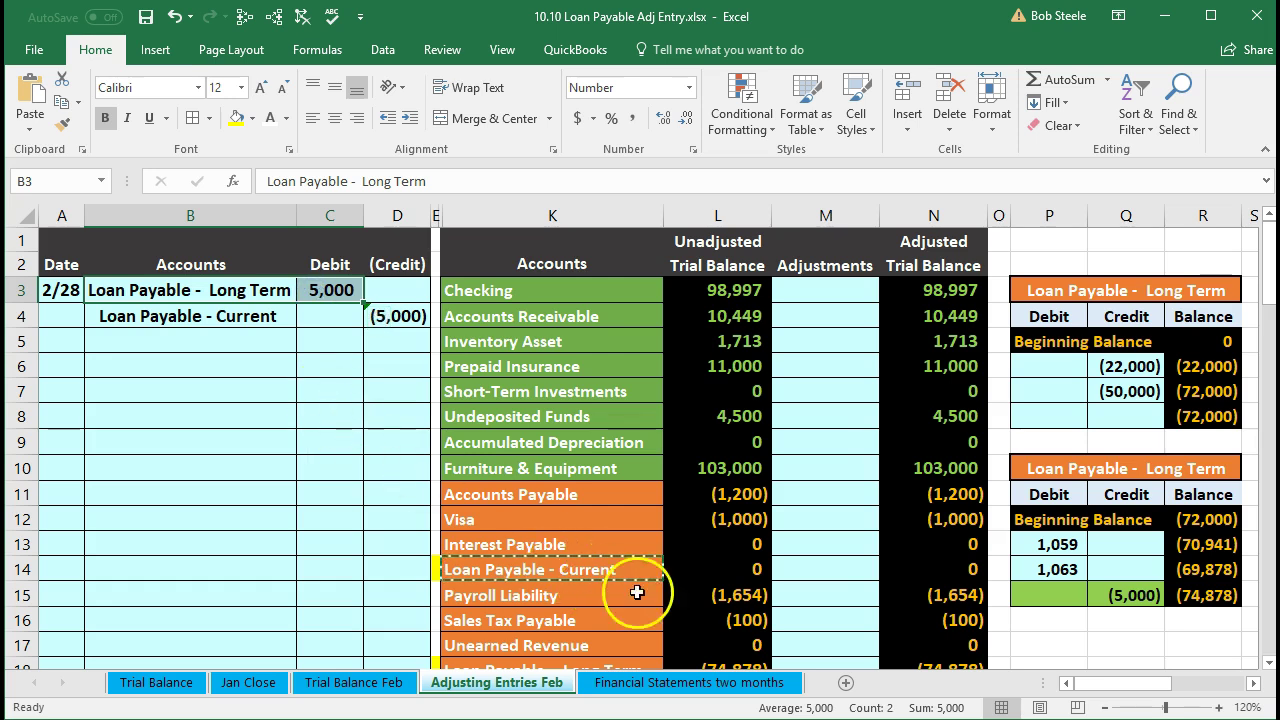
scroll(722, 636, "down", 1)
left_click(815, 569)
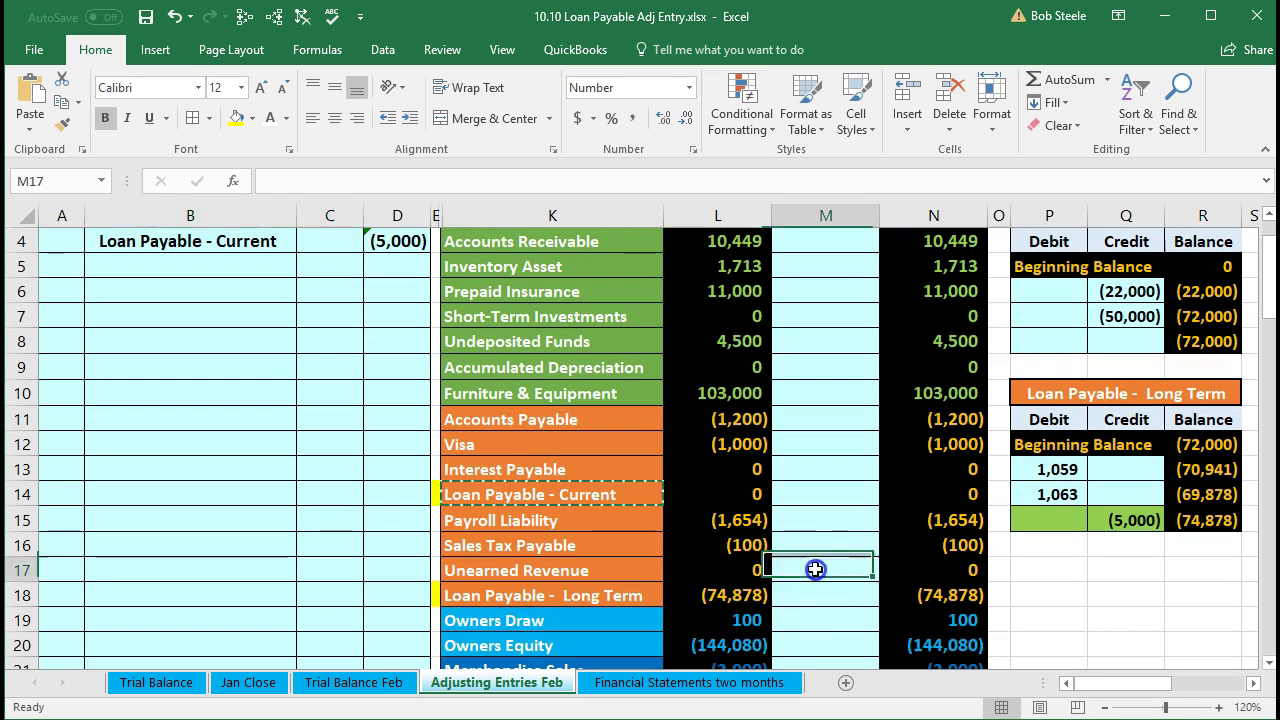
left_click(822, 594)
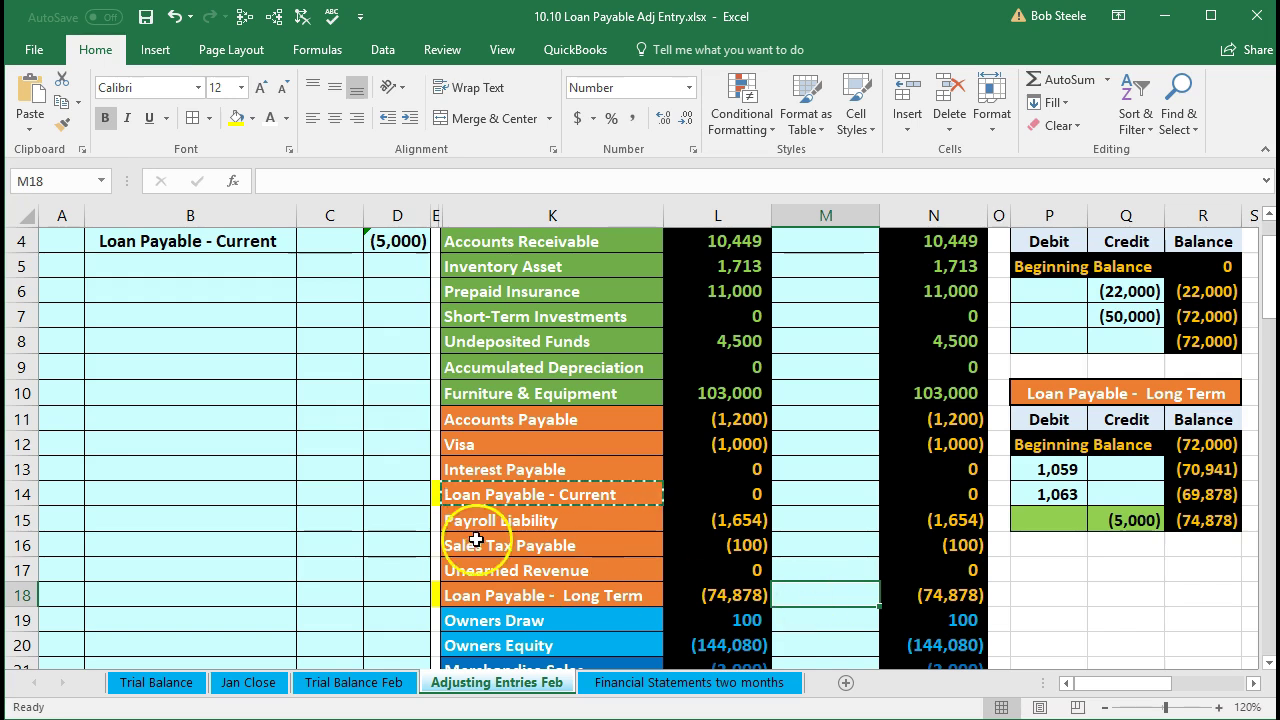
scroll(460, 490, "up", 1)
scroll(405, 395, "down", 1)
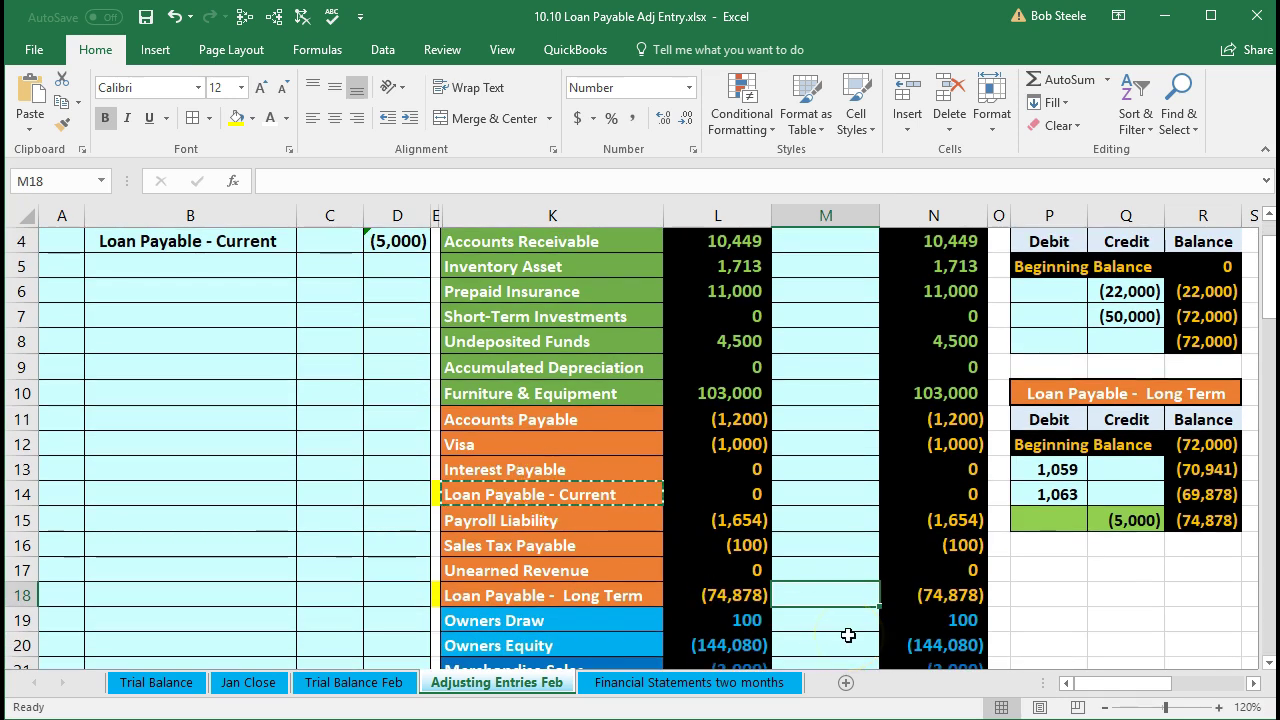
type("=")
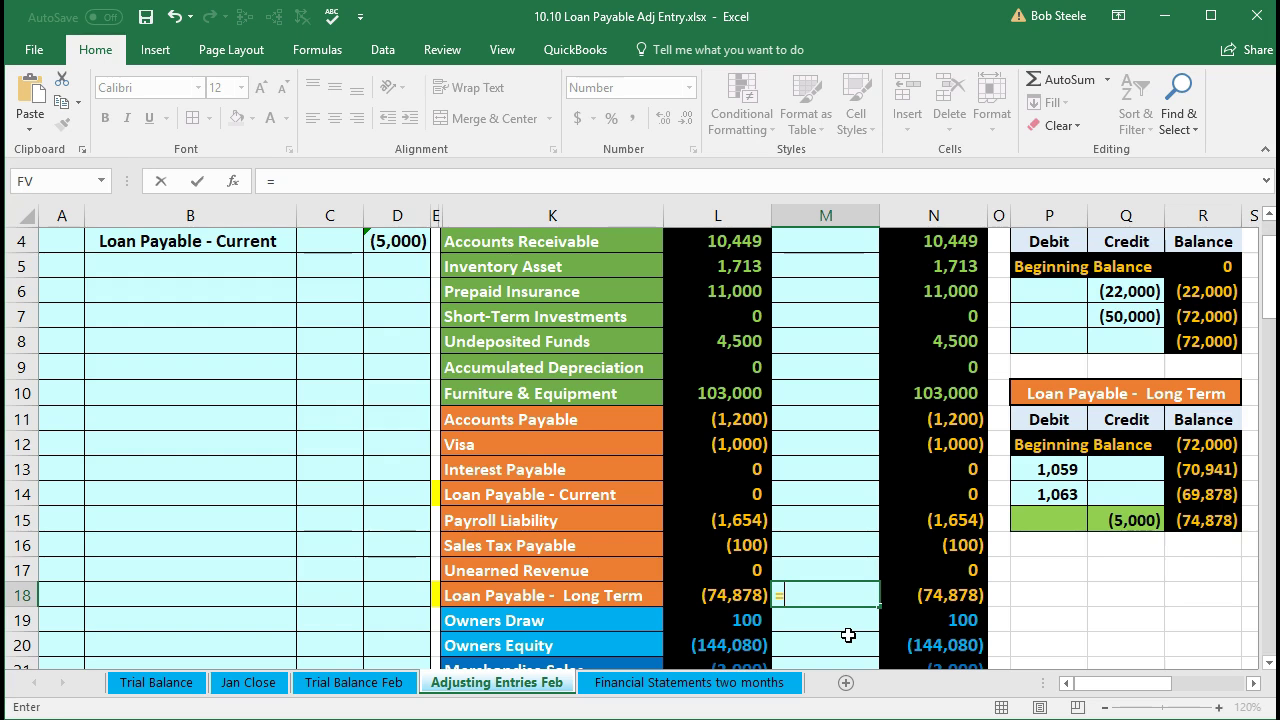
scroll(366, 508, "up", 1)
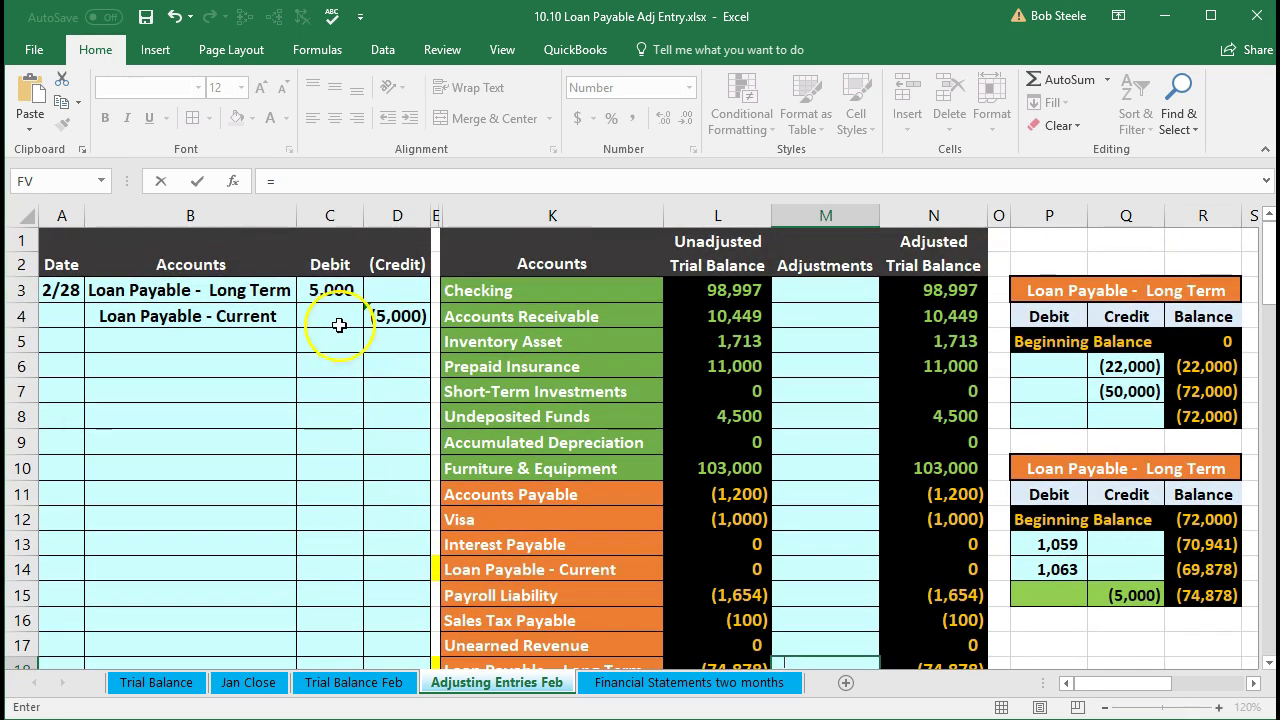
left_click(334, 295)
scroll(553, 400, "down", 1)
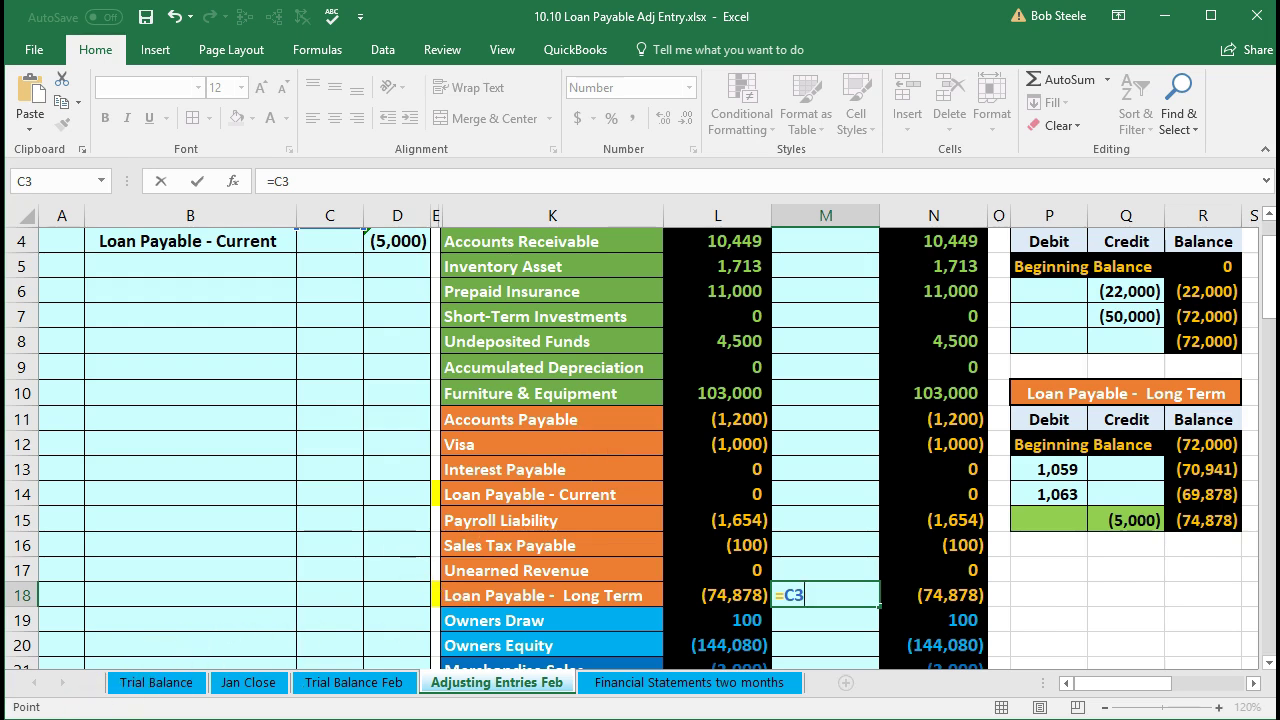
key("BackSpace")
key("BackSpace")
scroll(411, 600, "up", 1)
scroll(411, 600, "up", 1)
left_click(331, 289)
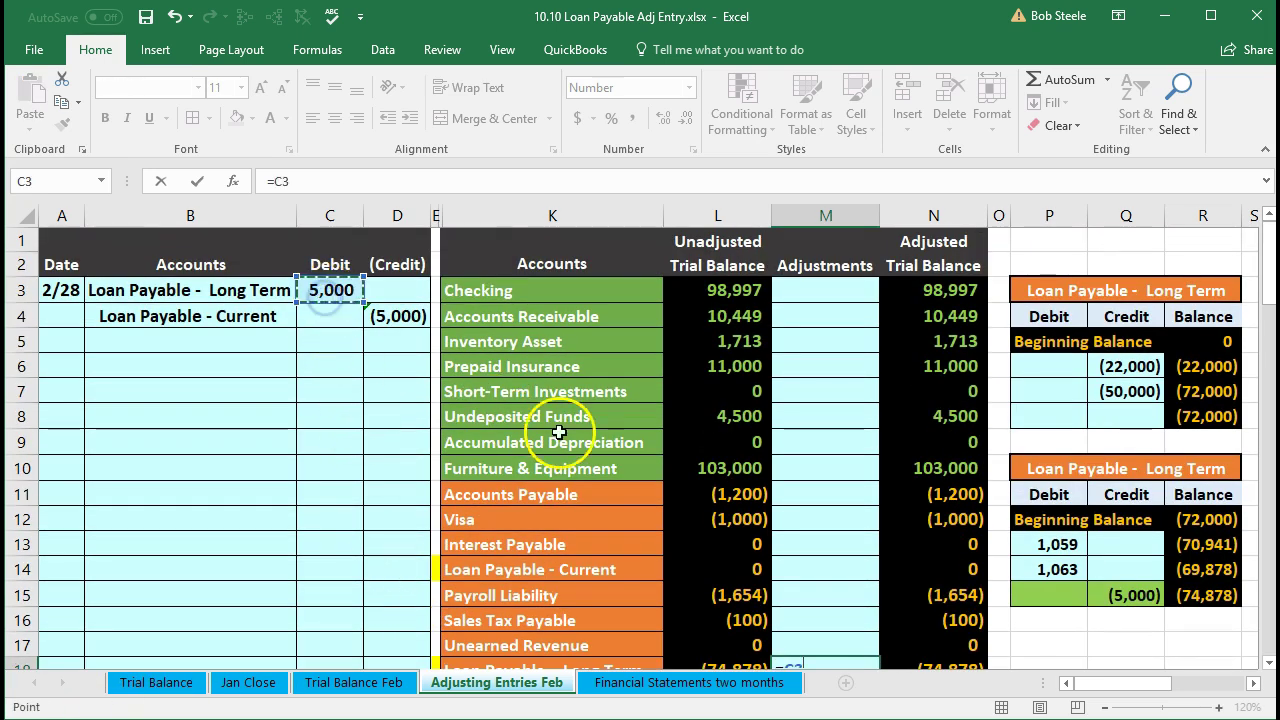
scroll(577, 435, "down", 1)
key("Return")
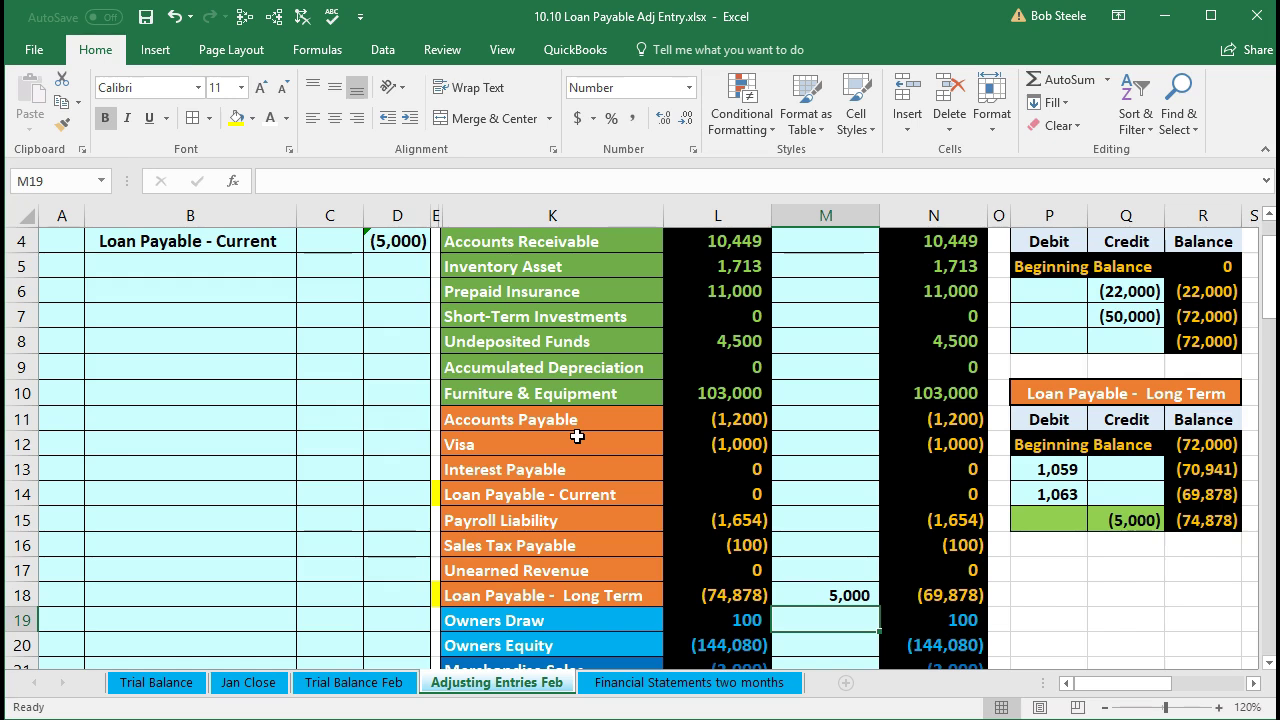
left_click(745, 598)
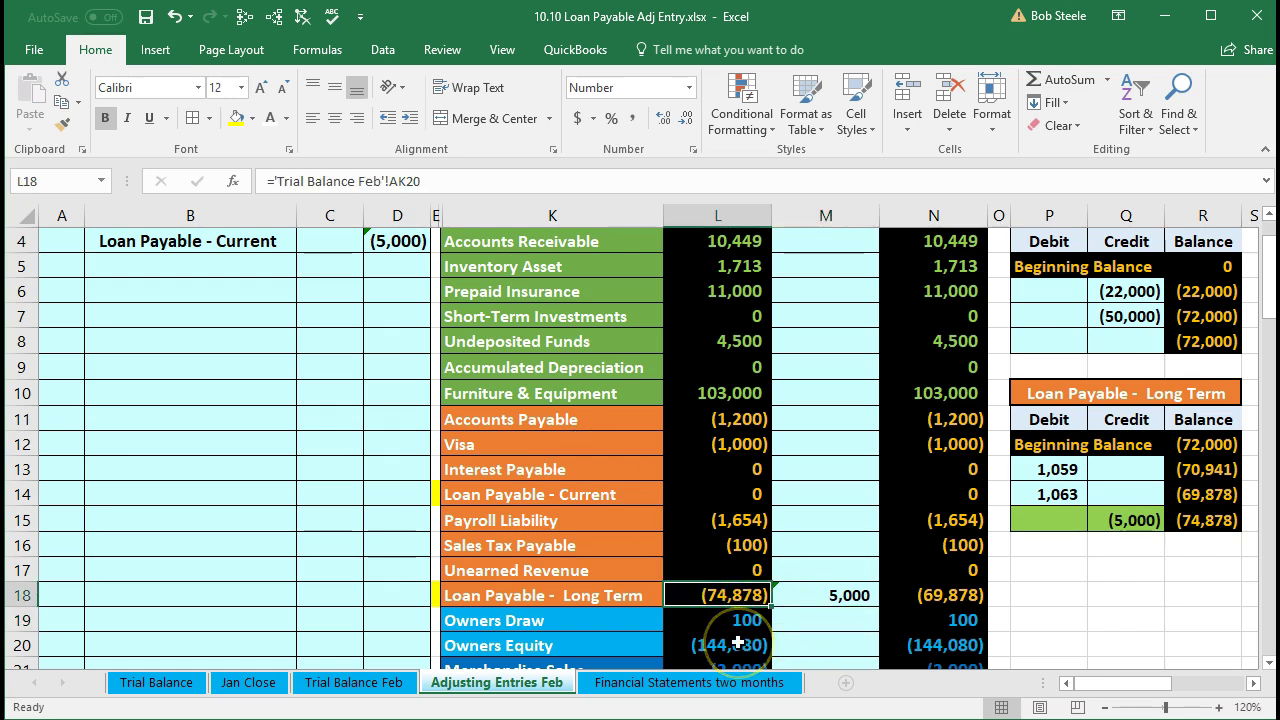
Step: Examine the adjusted Loan Payable - Long Term balance, the debit and credit totals, net income, and the income and expense adjustments
scroll(737, 642, "down", 1)
left_click(855, 520)
left_click(914, 519)
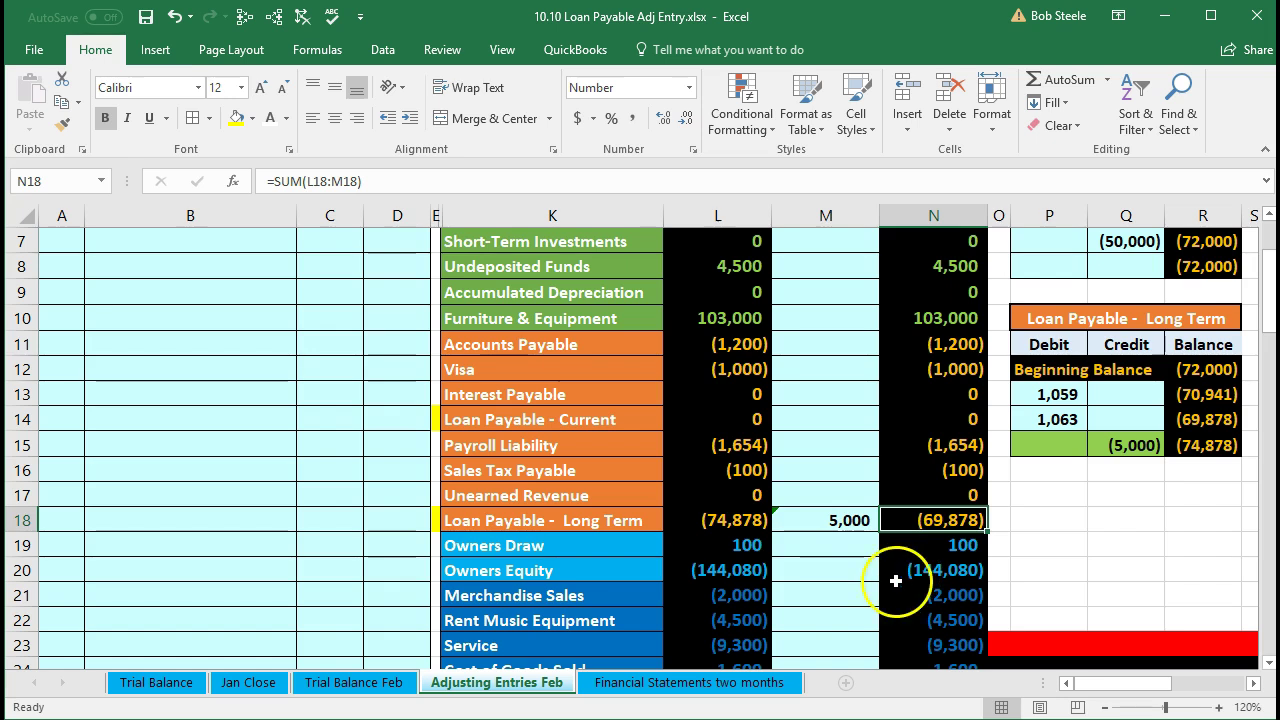
scroll(863, 590, "down", 4)
scroll(863, 590, "down", 1)
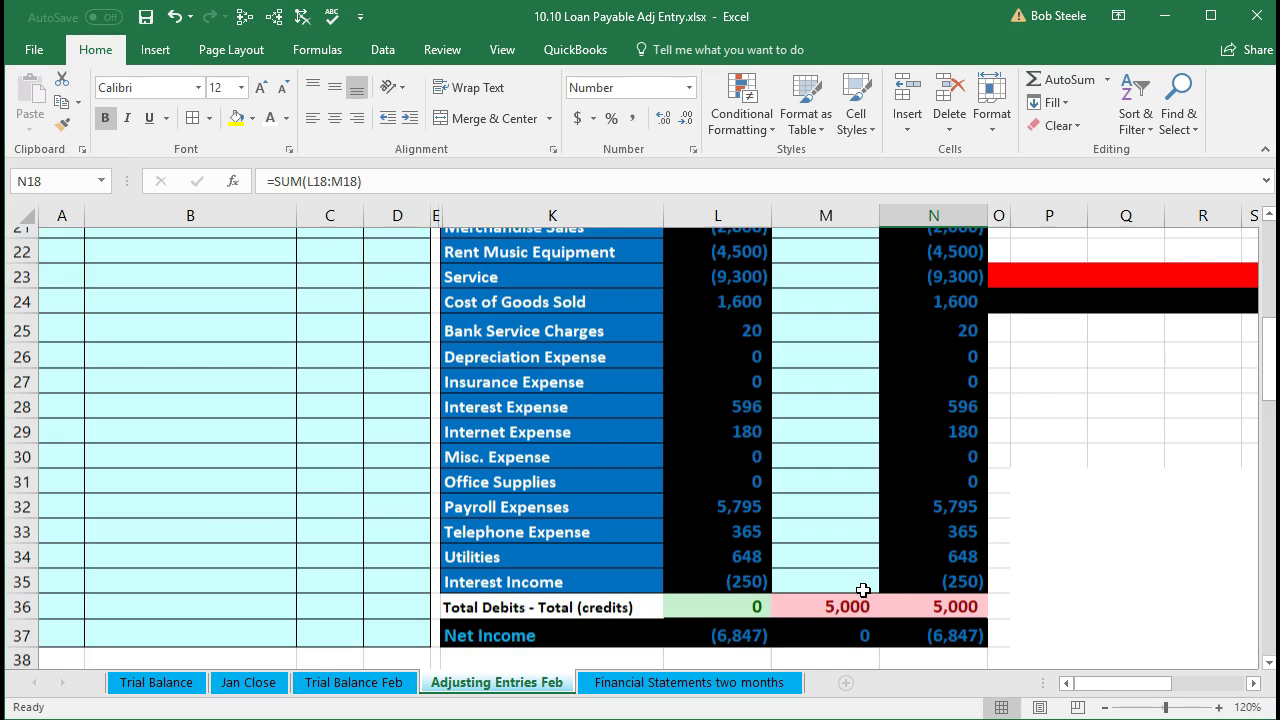
left_click(860, 596)
left_click(855, 620)
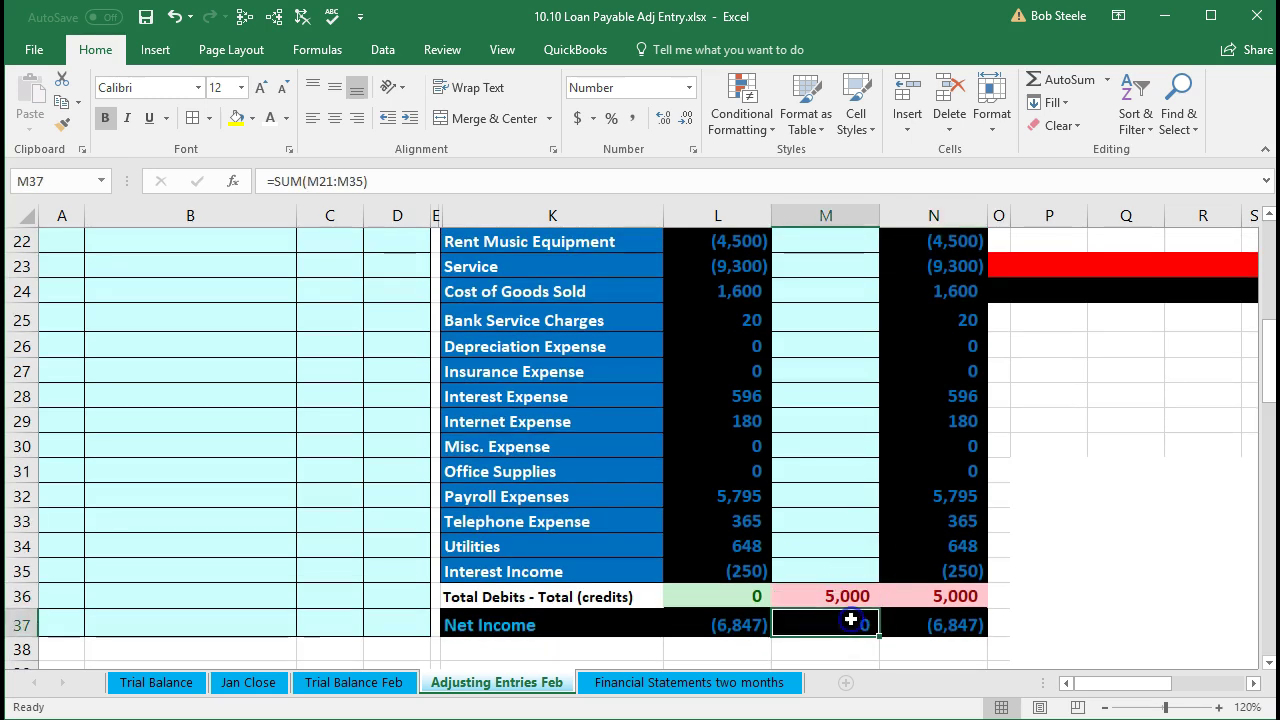
scroll(852, 612, "up", 2)
left_click_drag(829, 369, 809, 583)
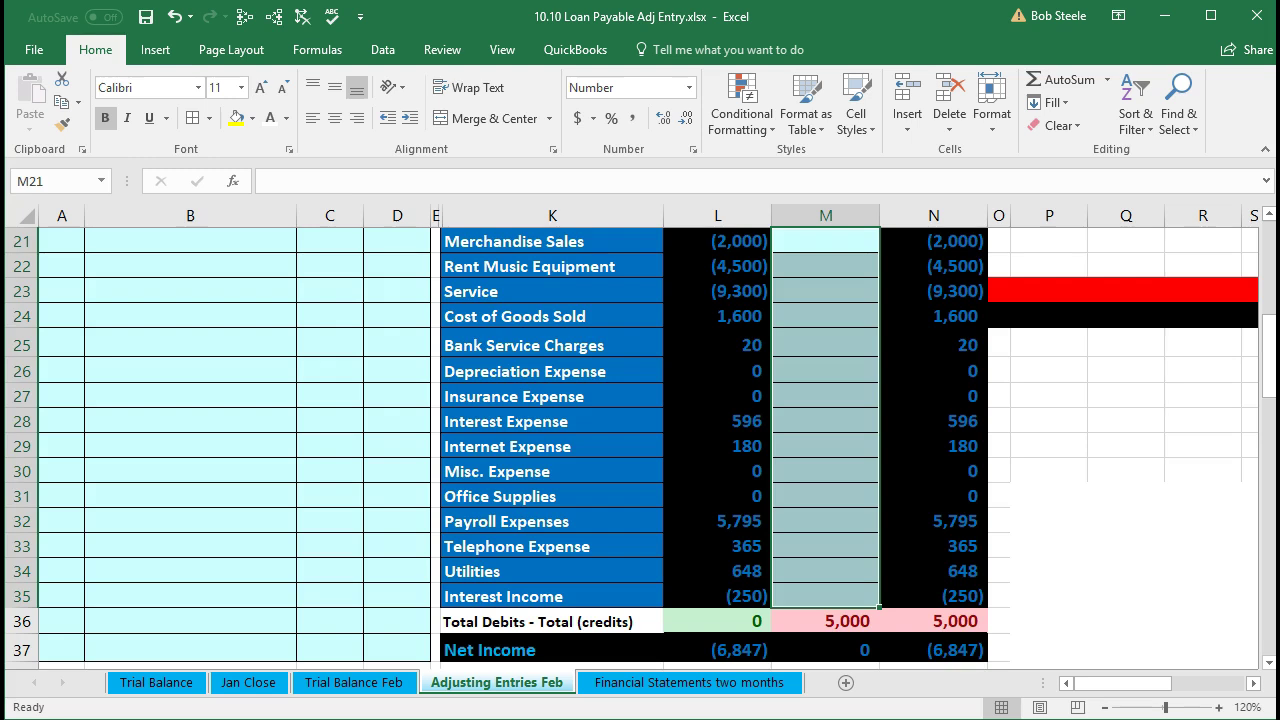
left_click(190, 446)
scroll(457, 529, "down", 2)
scroll(457, 529, "up", 8)
scroll(459, 528, "up", 1)
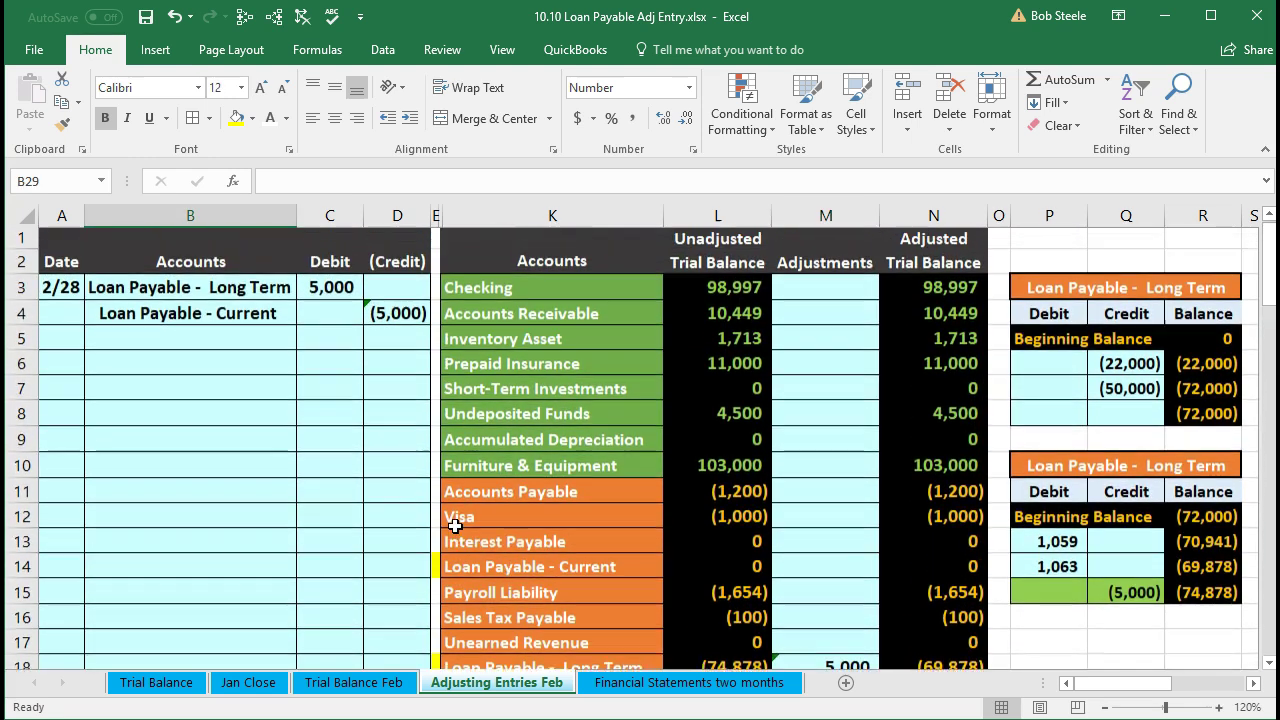
Step: Post the credit to the Loan Payable - Current adjustment in M14 with the formula =D4
left_click_drag(200, 316, 371, 313)
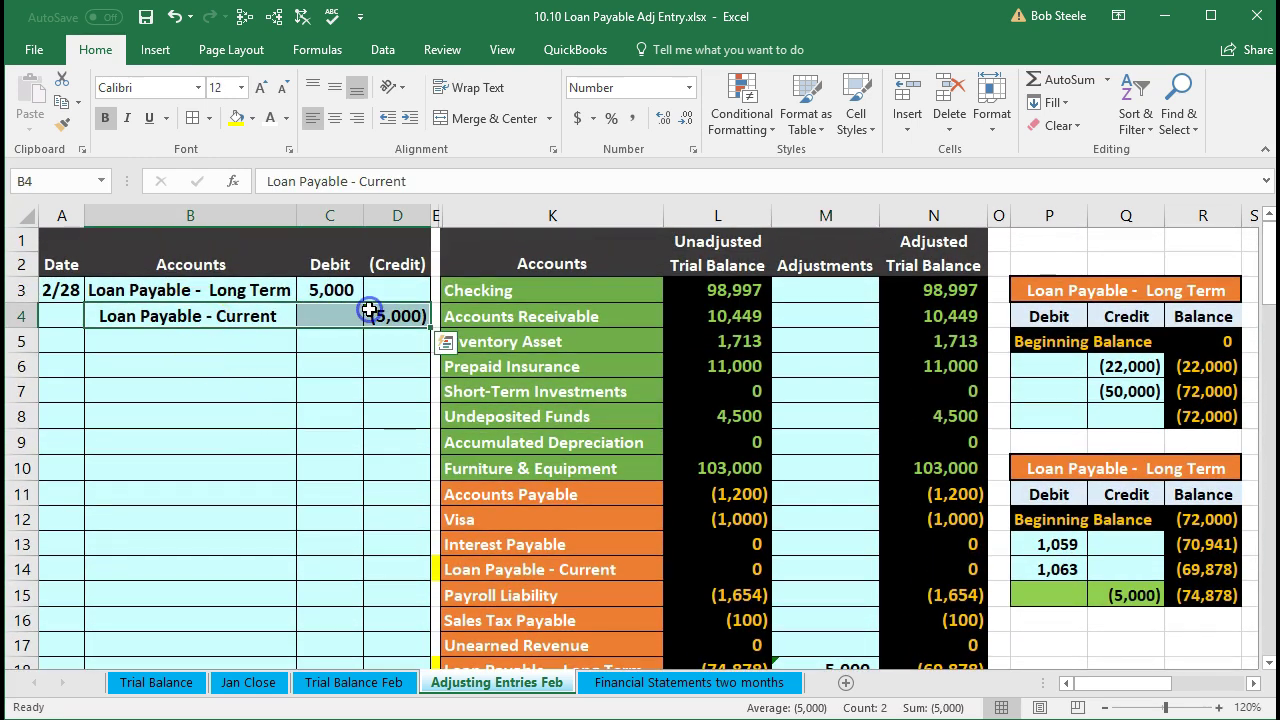
left_click(817, 566)
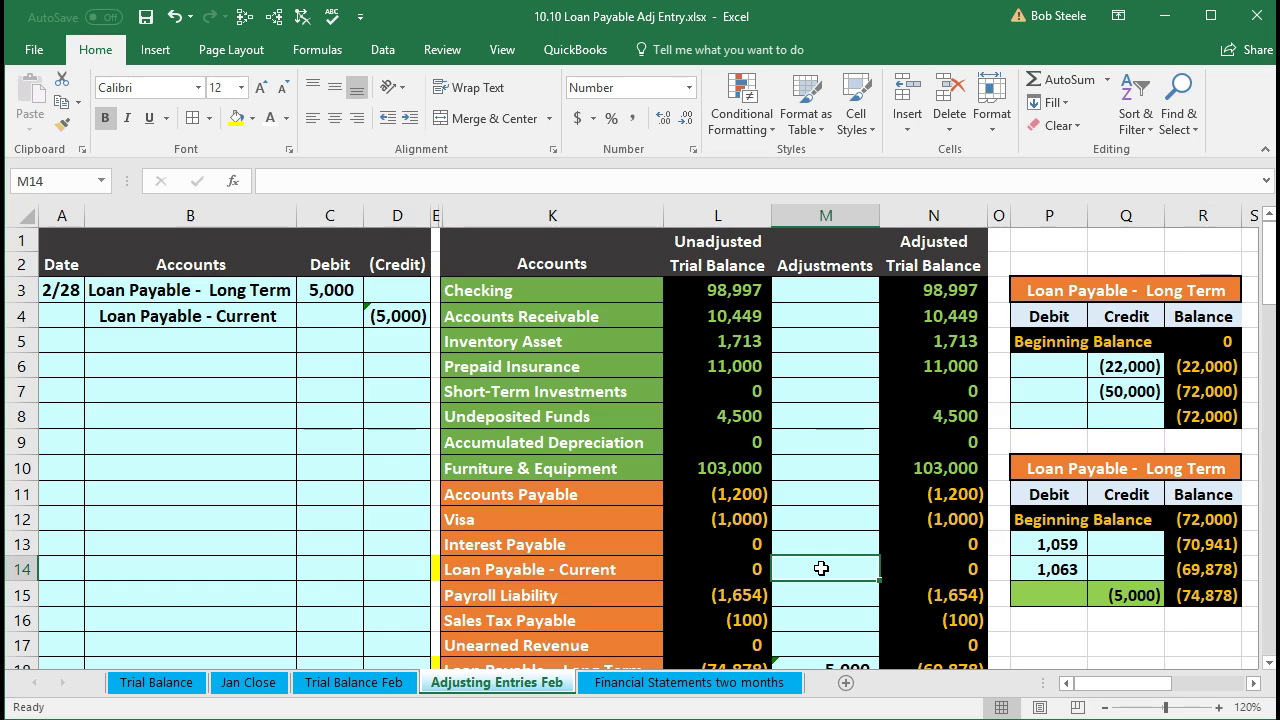
type("=")
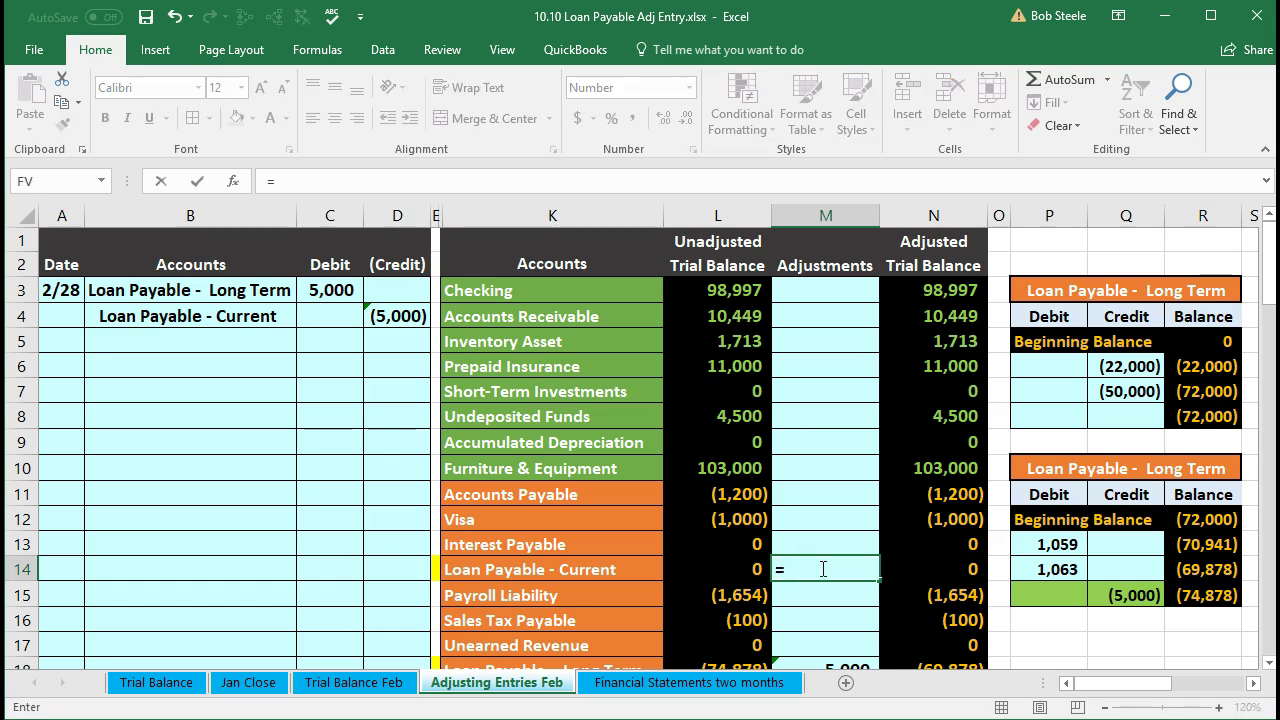
left_click(398, 315)
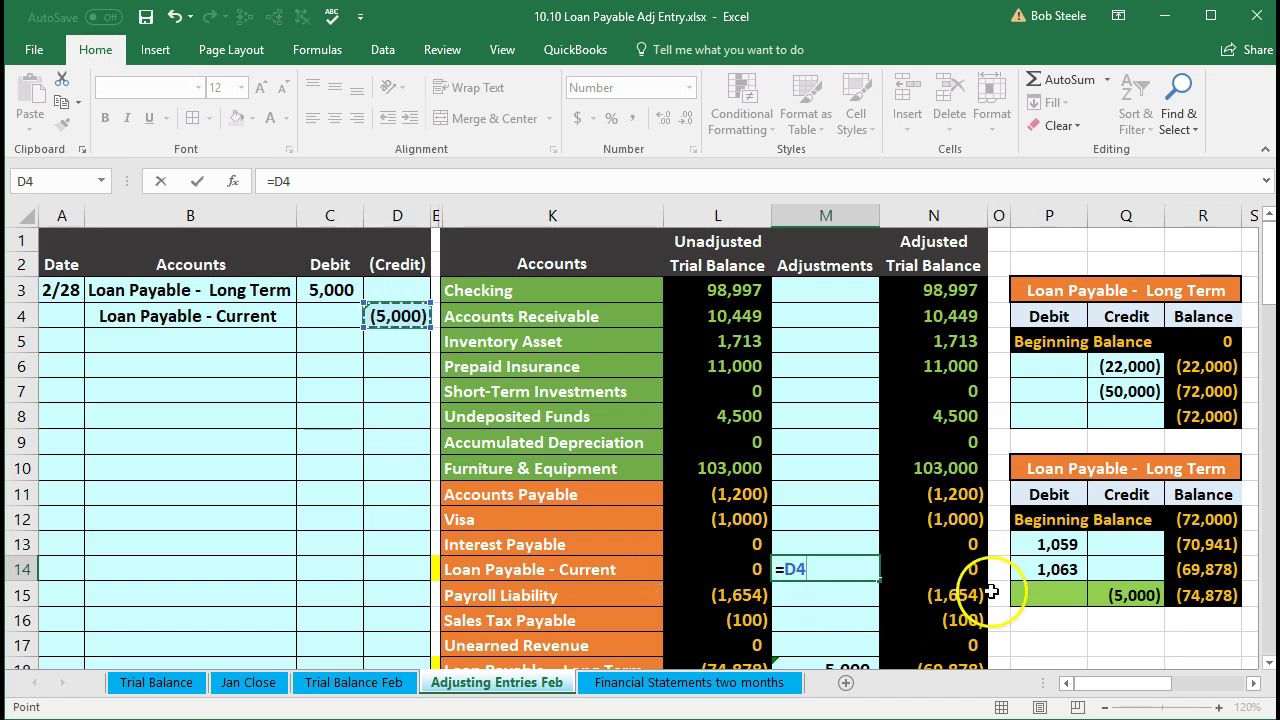
scroll(990, 592, "down", 1)
key("Return")
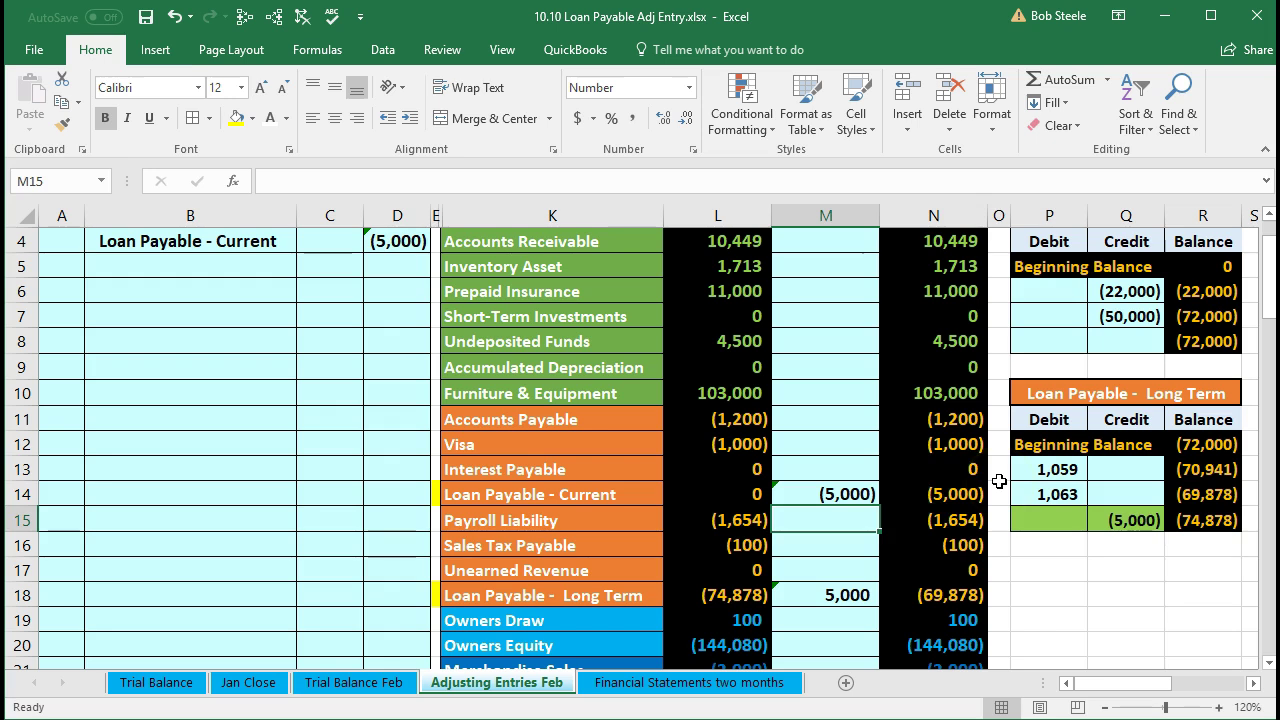
Step: Compare the unadjusted and adjusted balances of Loan Payable - Current and Loan Payable - Long Term
left_click(948, 488)
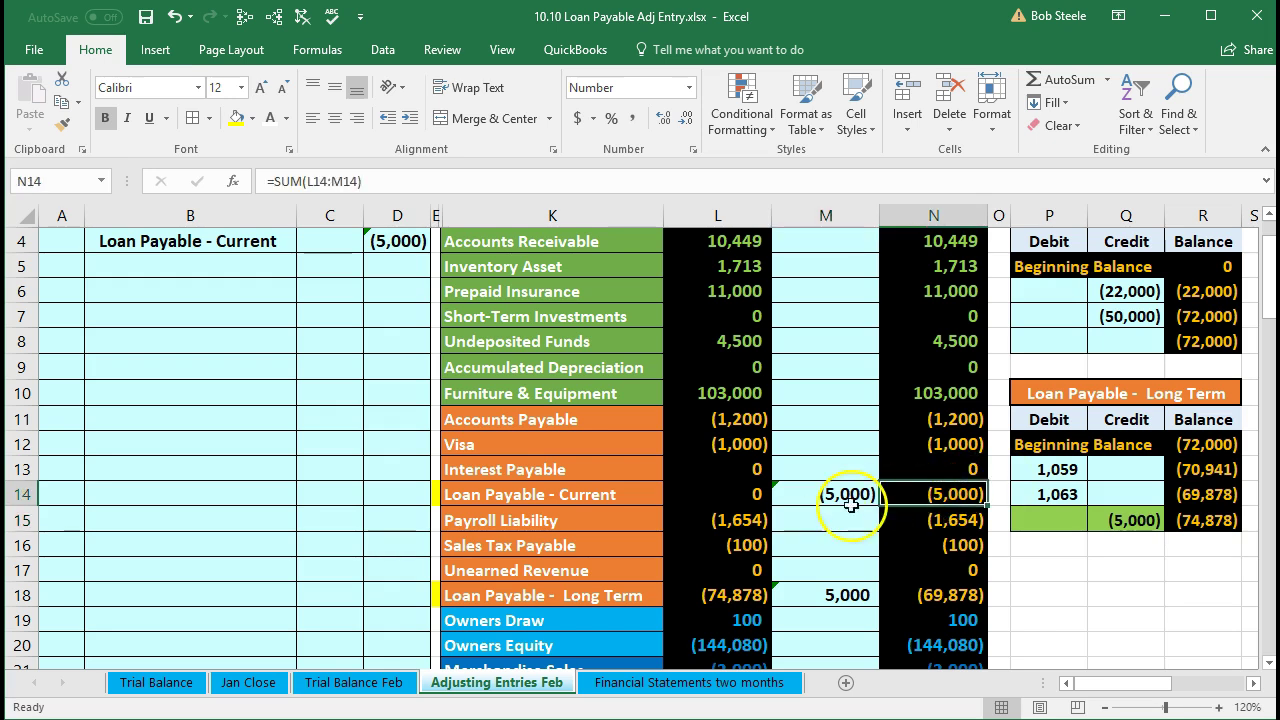
left_click(751, 597)
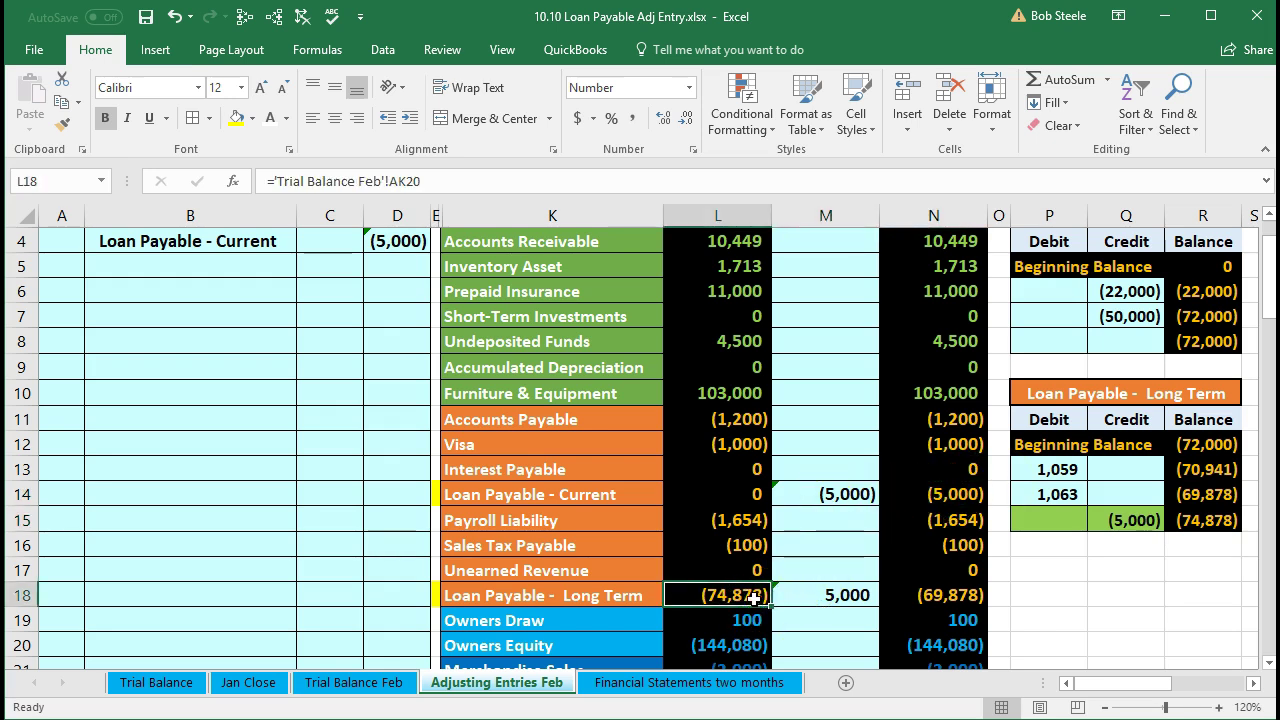
left_click(730, 496)
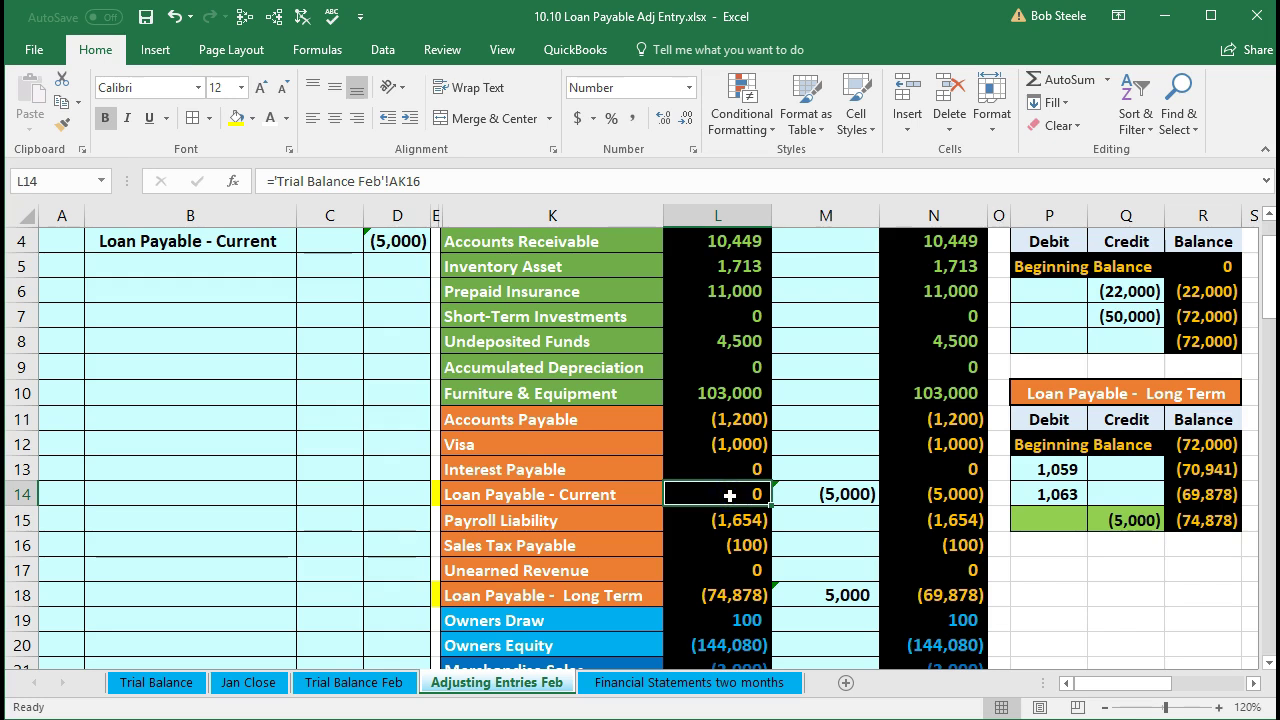
left_click(919, 600)
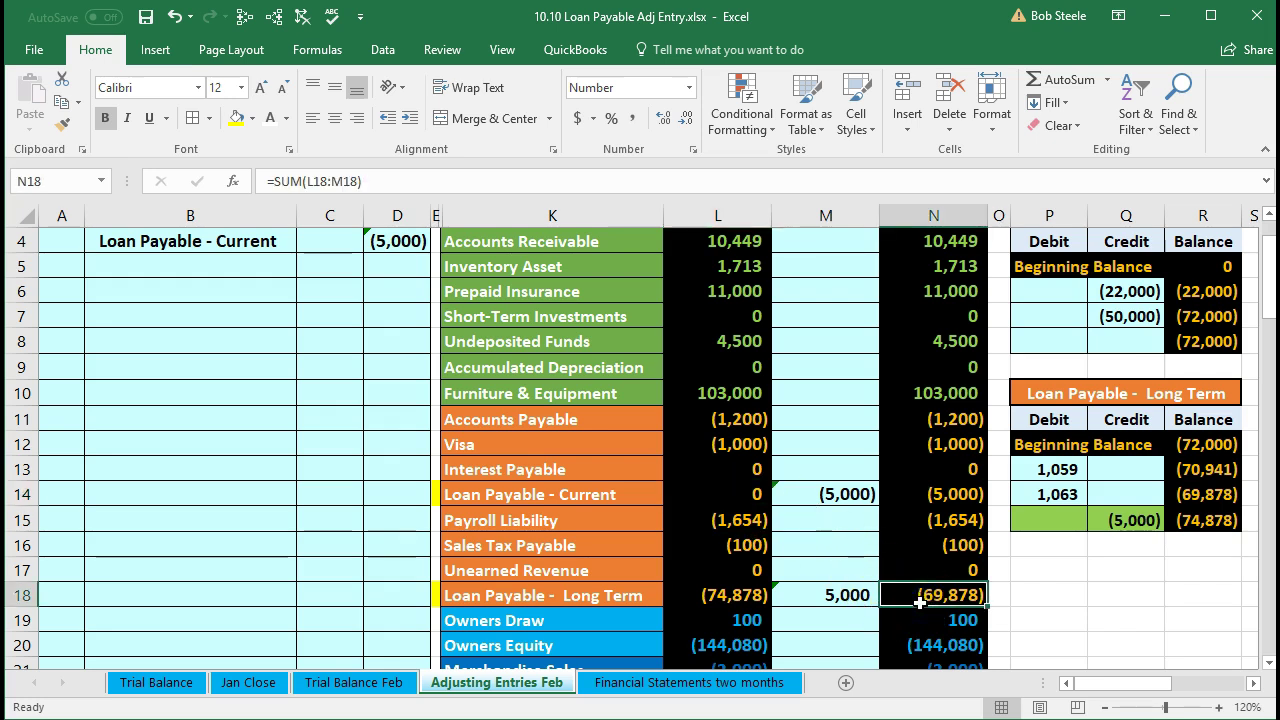
left_click(903, 497)
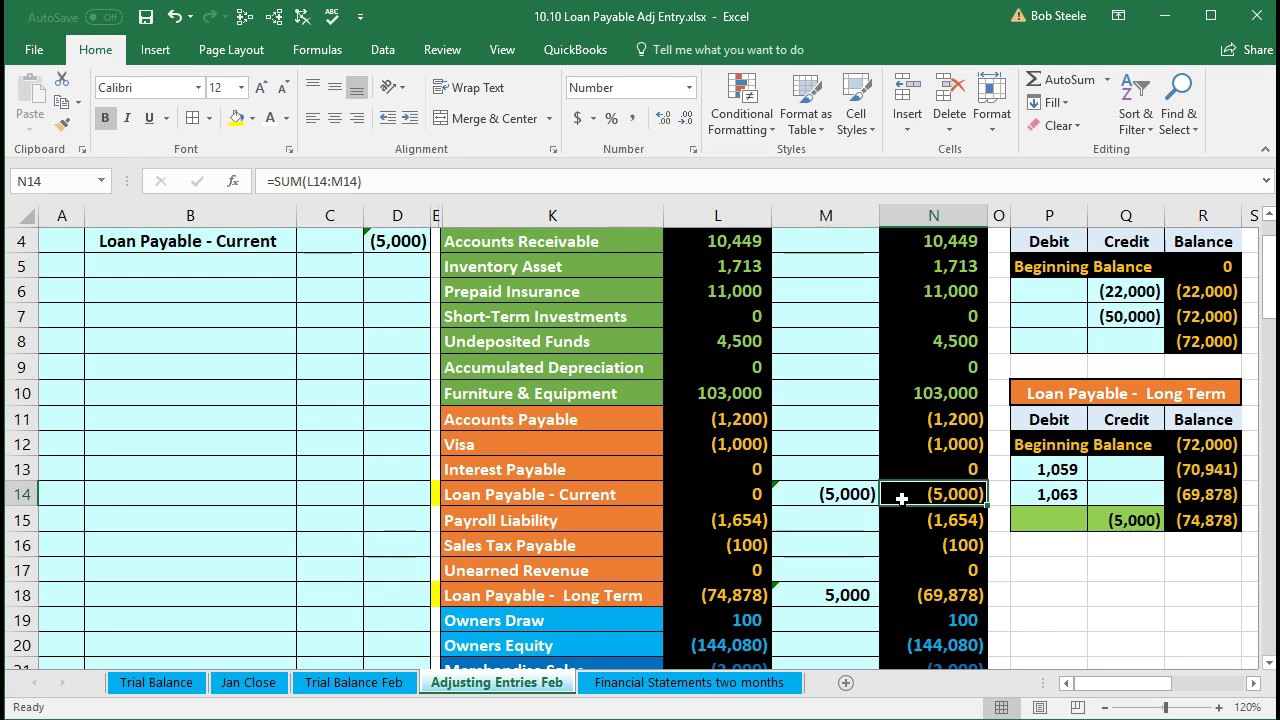
scroll(901, 498, "down", 1)
left_click(901, 514)
Step: Check the adjusted trial balance total in N36 and review the range summed by the net income formula in N37
scroll(901, 510, "down", 5)
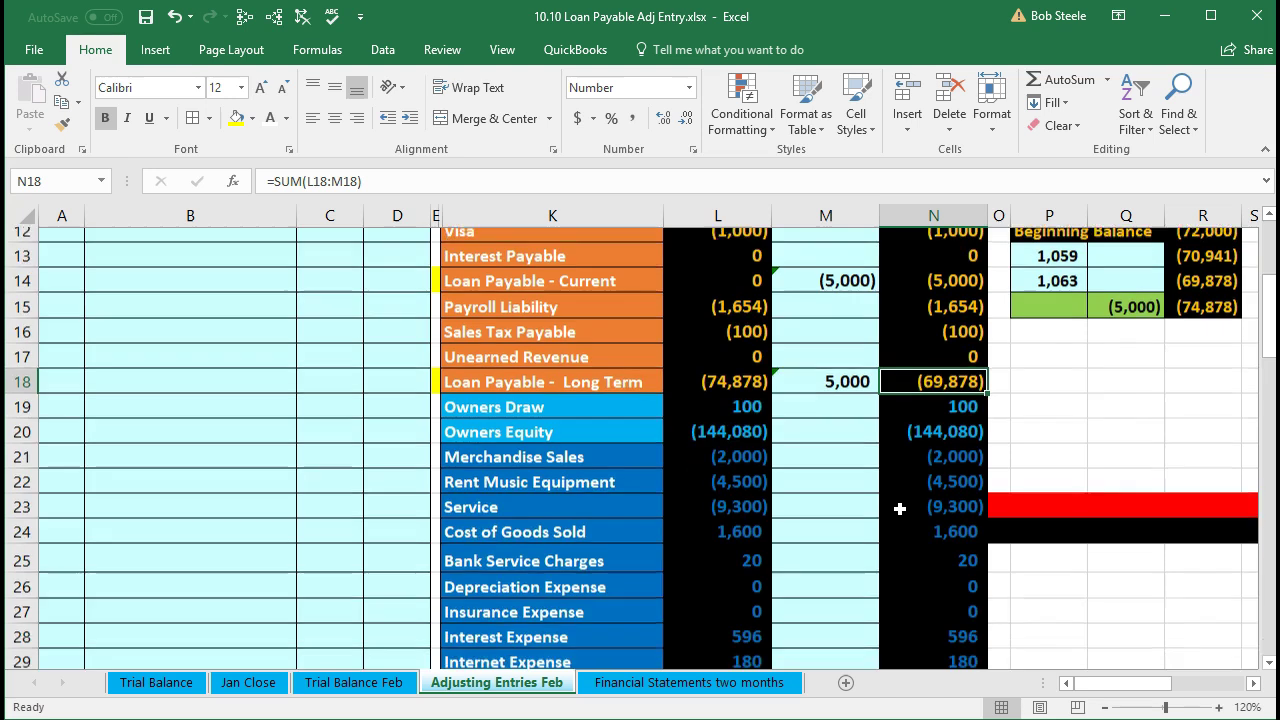
scroll(891, 499, "down", 1)
left_click(909, 522)
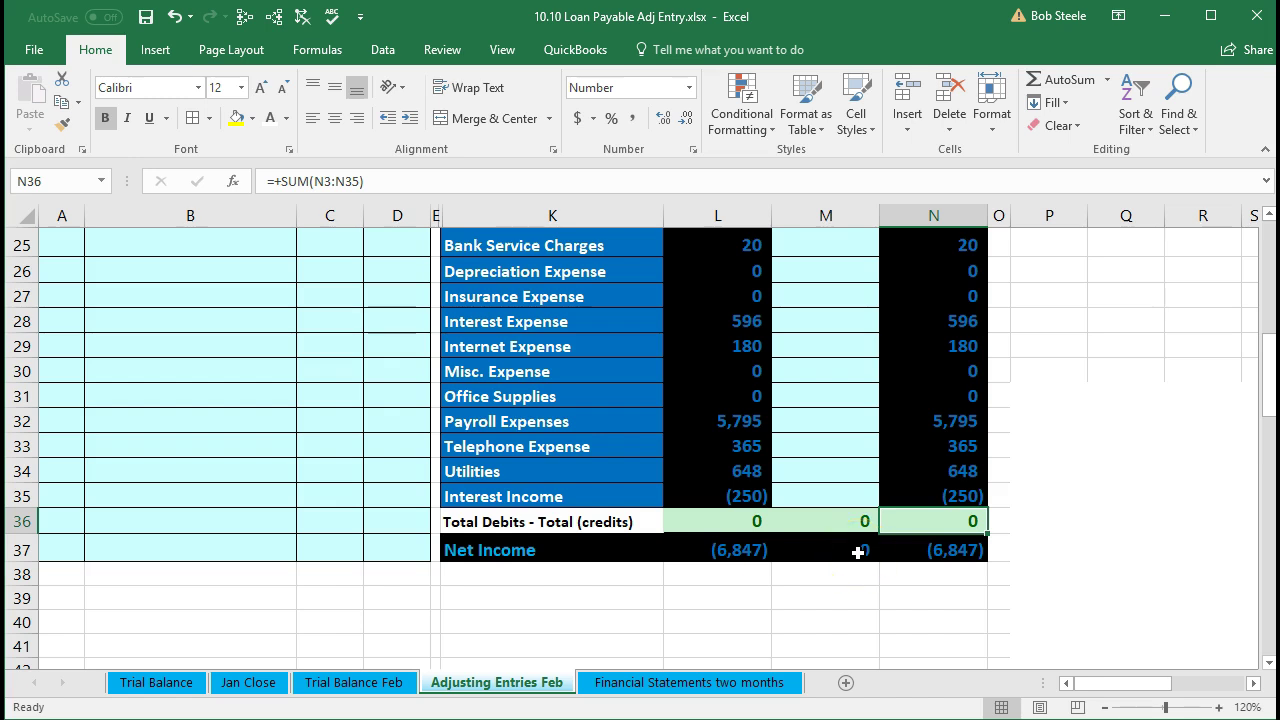
double_click(922, 553)
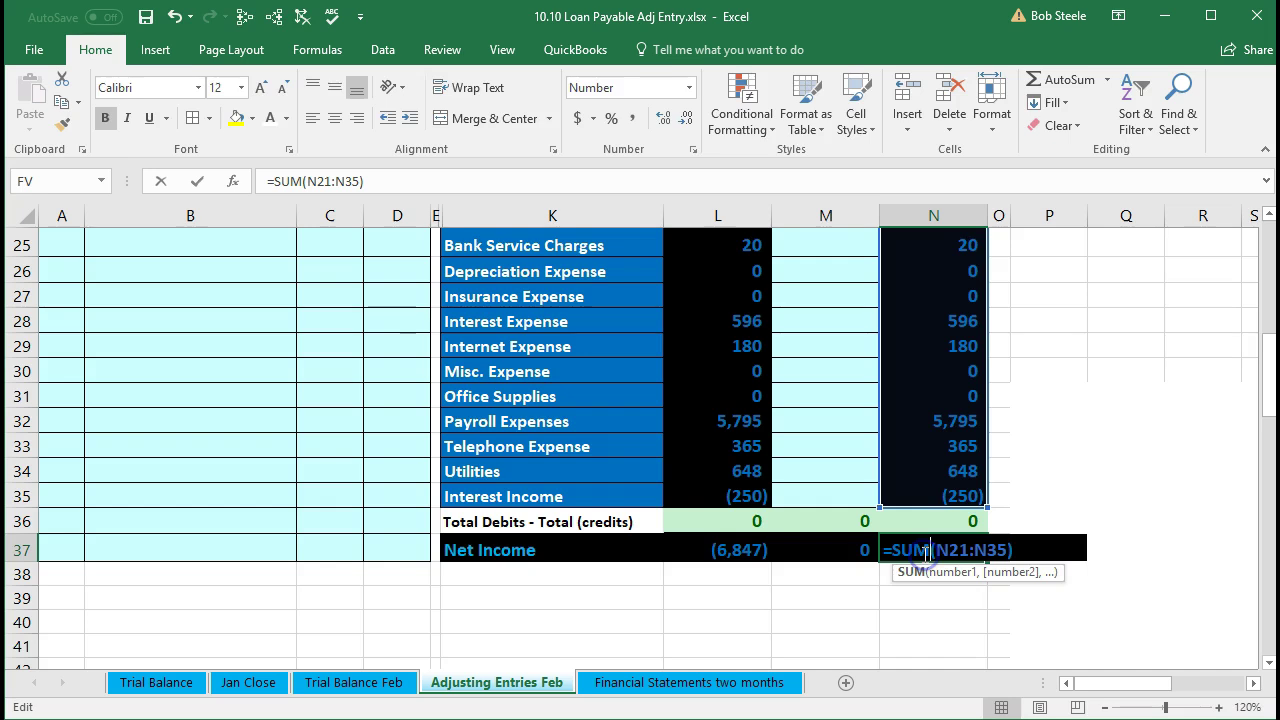
scroll(900, 590, "up", 3)
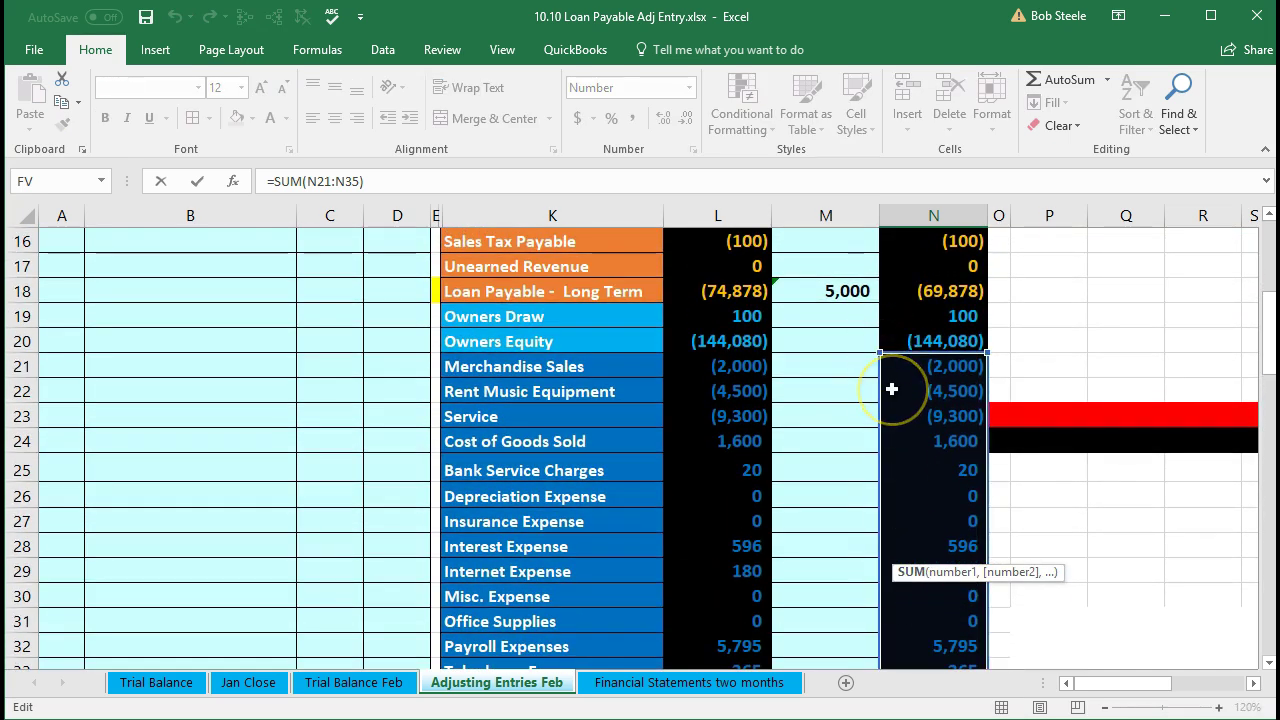
key("Return")
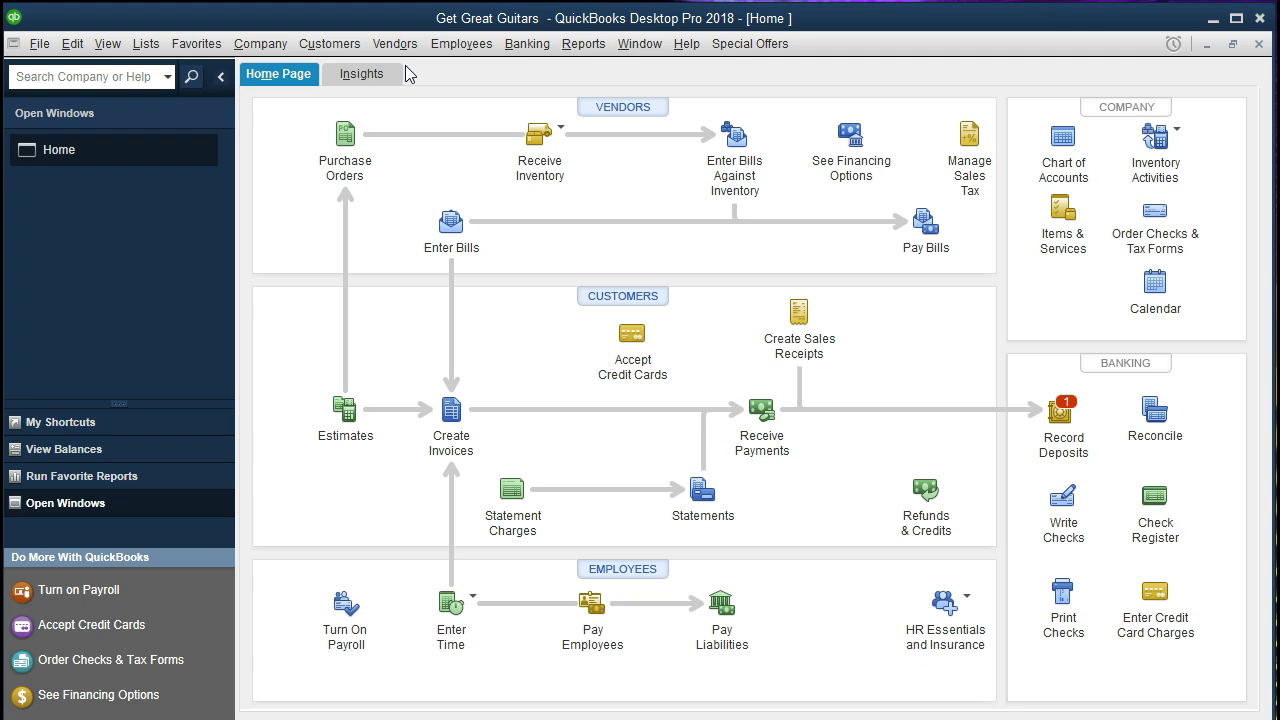
left_click(42, 44)
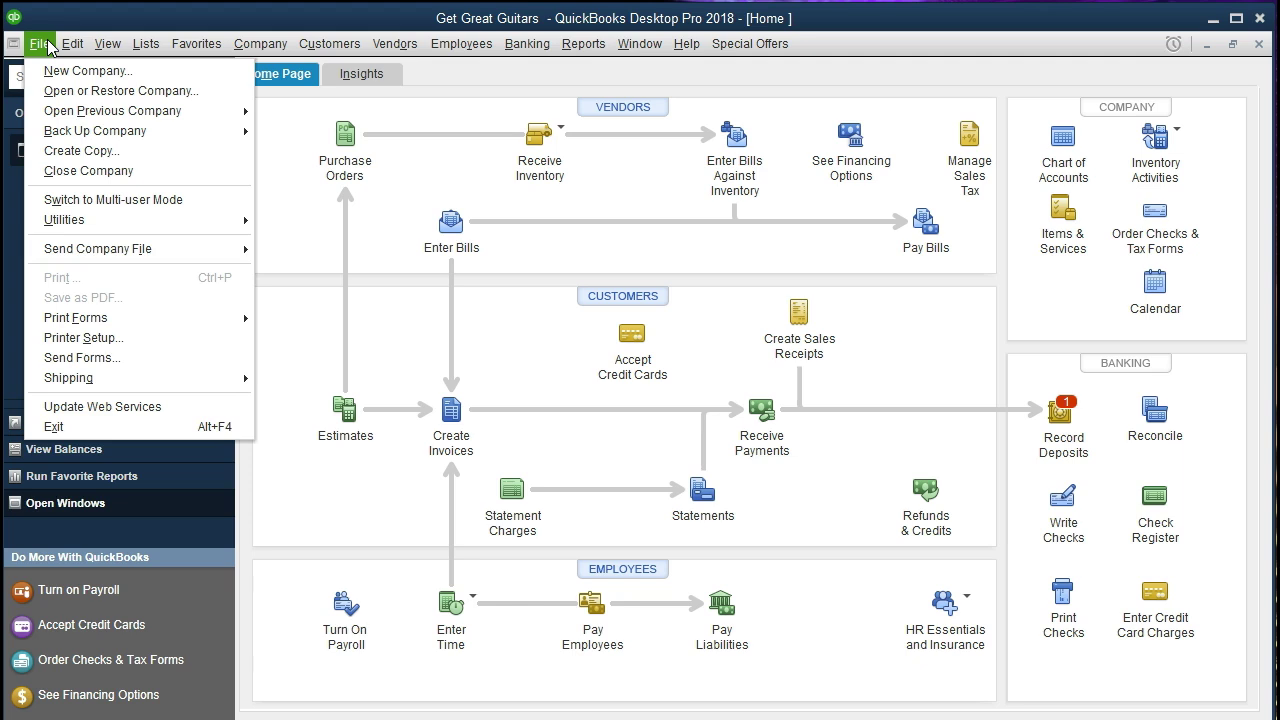
left_click(45, 44)
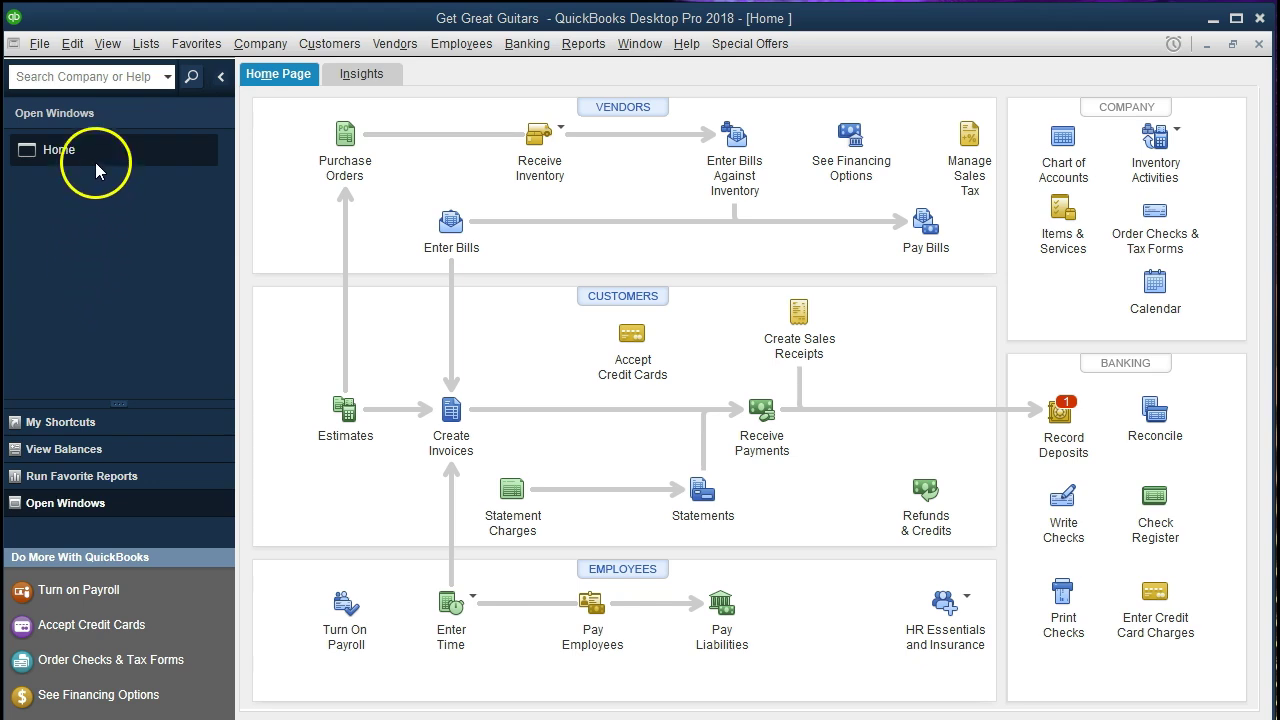
left_click(107, 46)
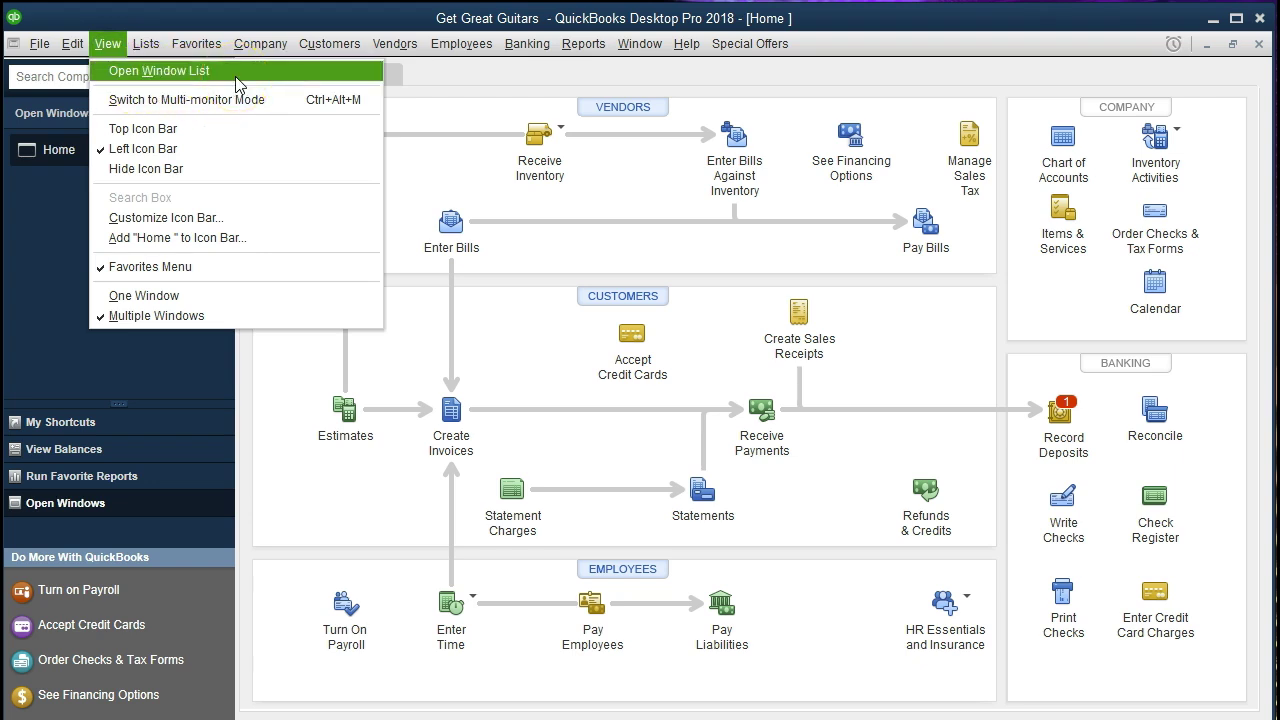
left_click(53, 202)
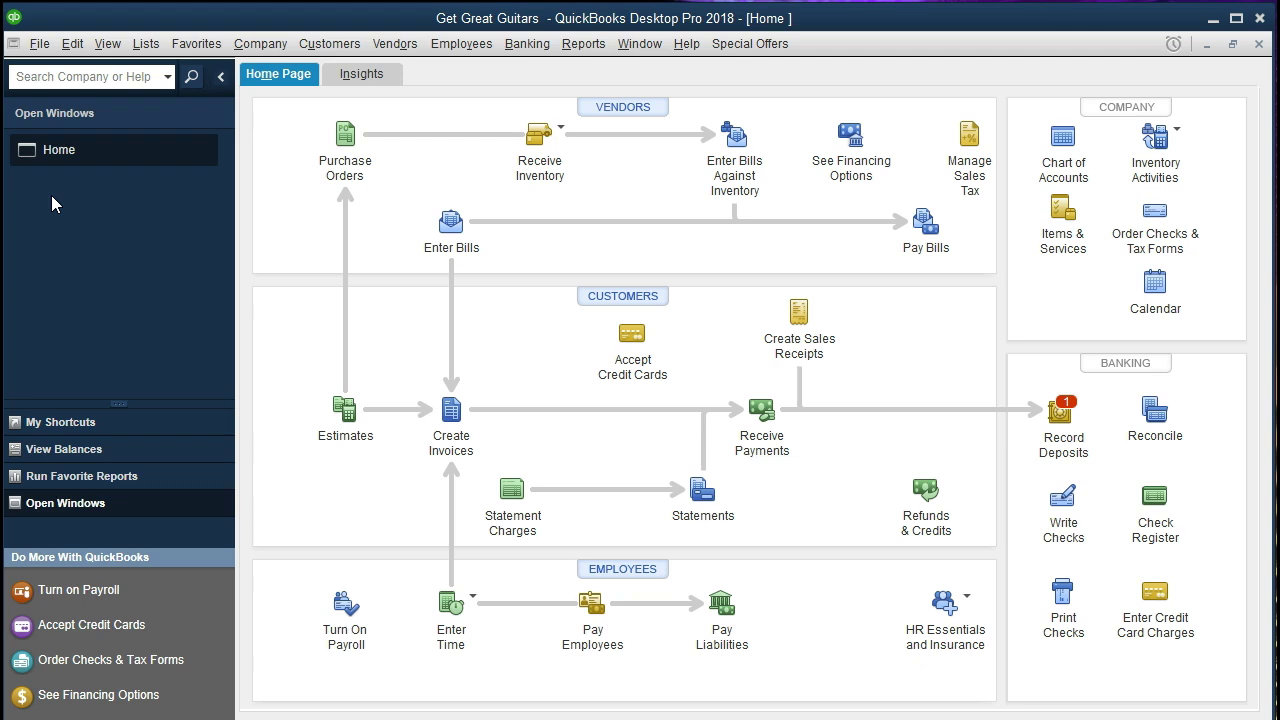
left_click(243, 50)
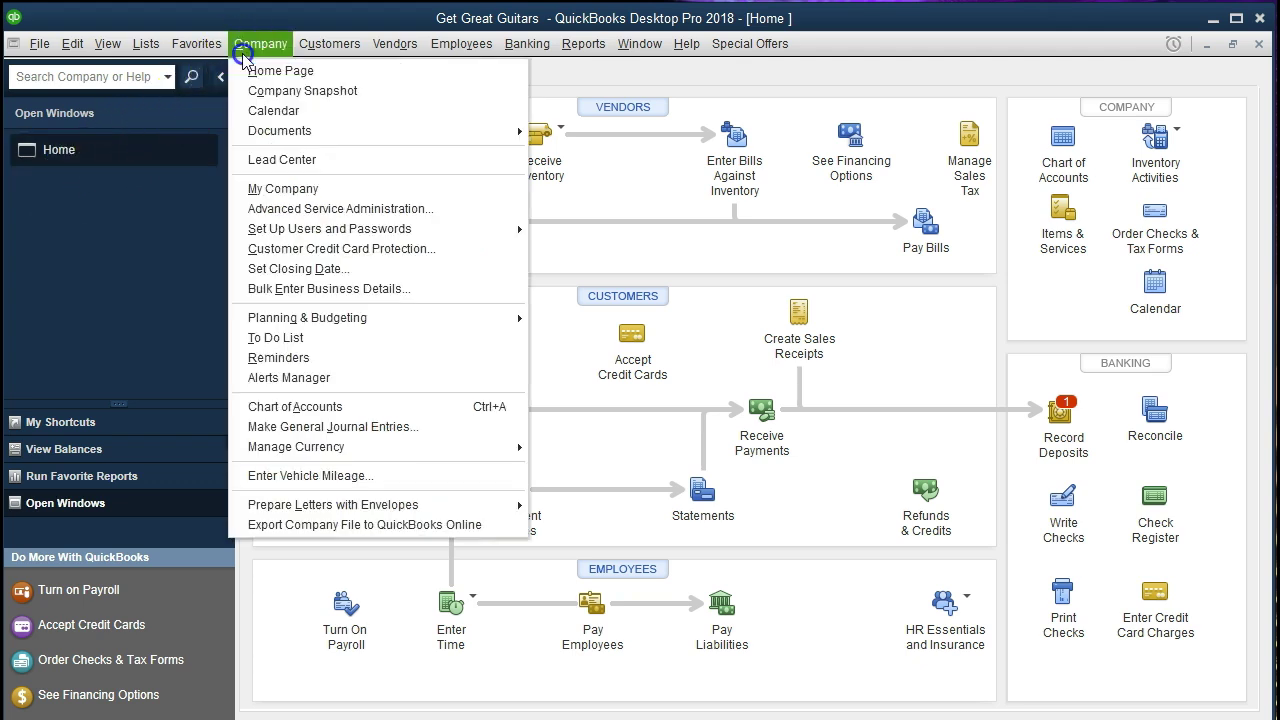
left_click(290, 71)
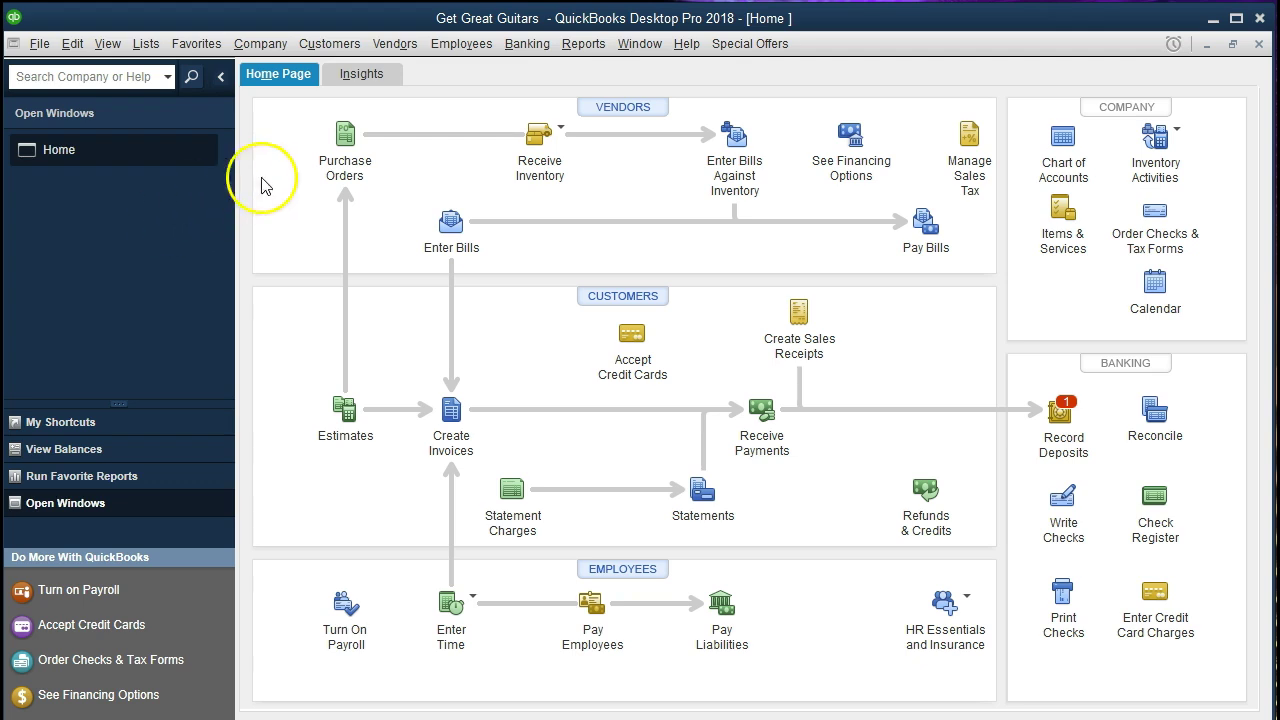
Step: Open the Balance Sheet Standard report in QuickBooks
left_click(585, 45)
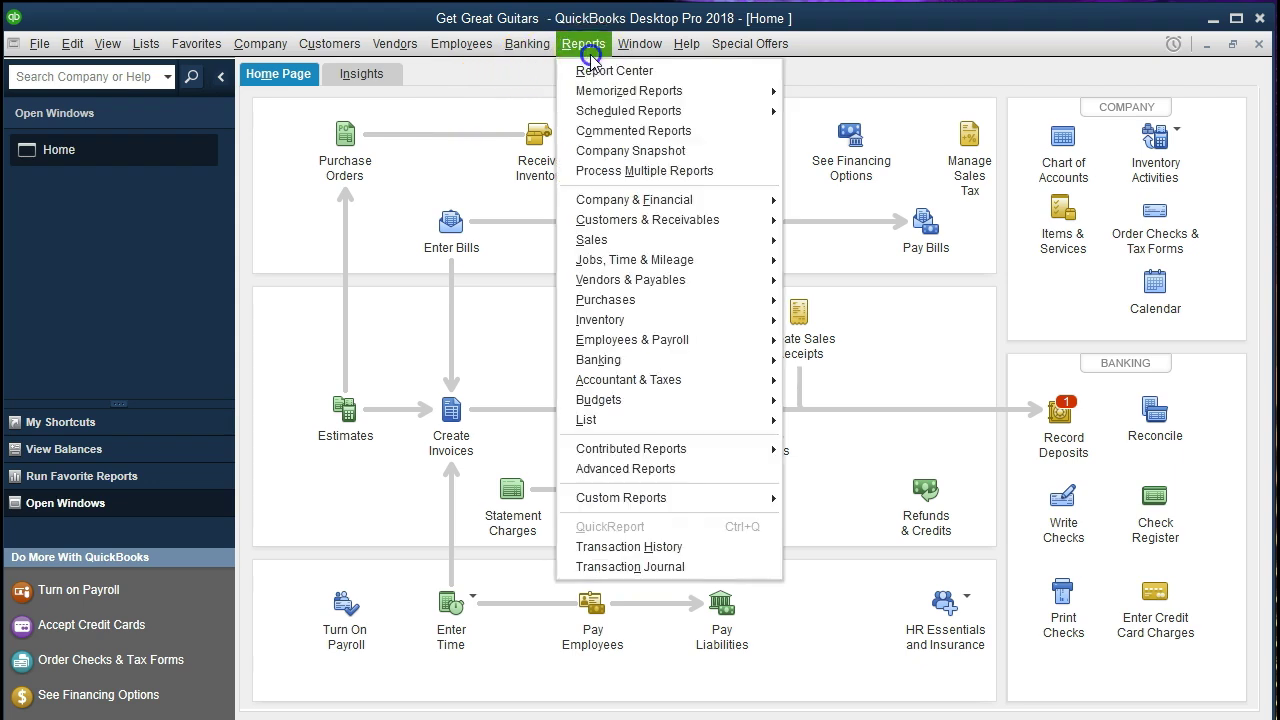
mouse_move(712, 204)
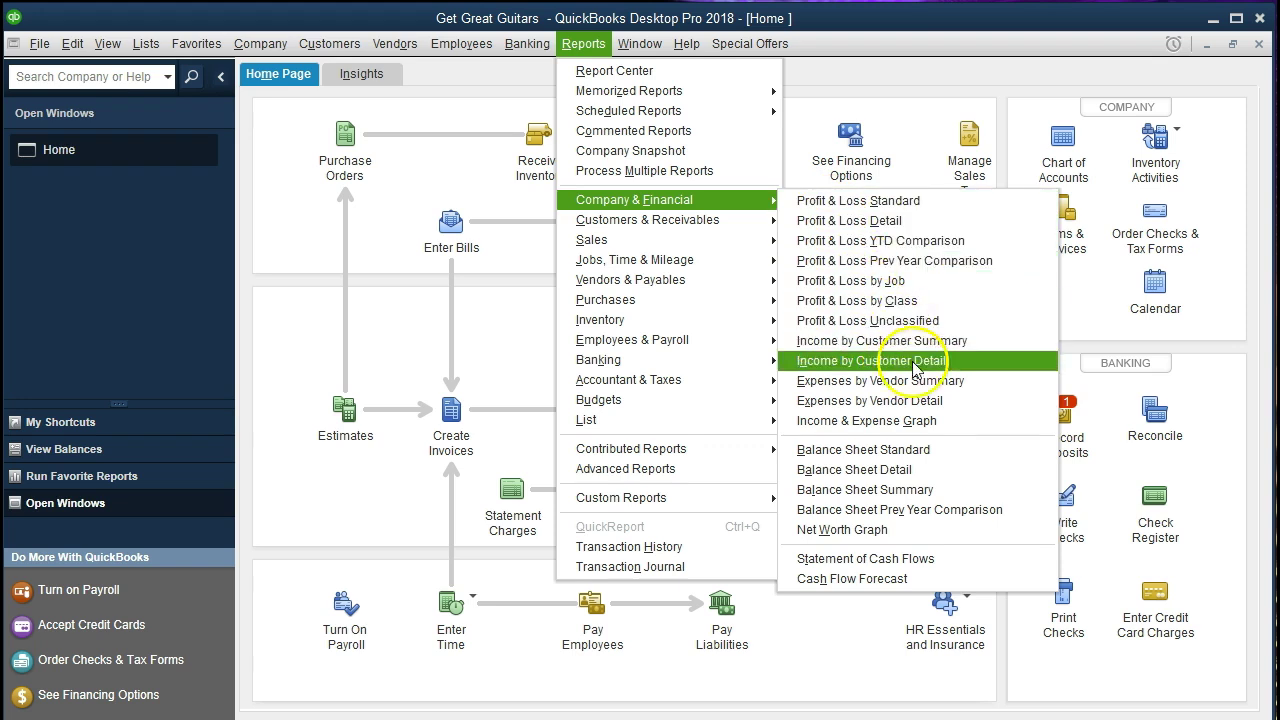
left_click(986, 455)
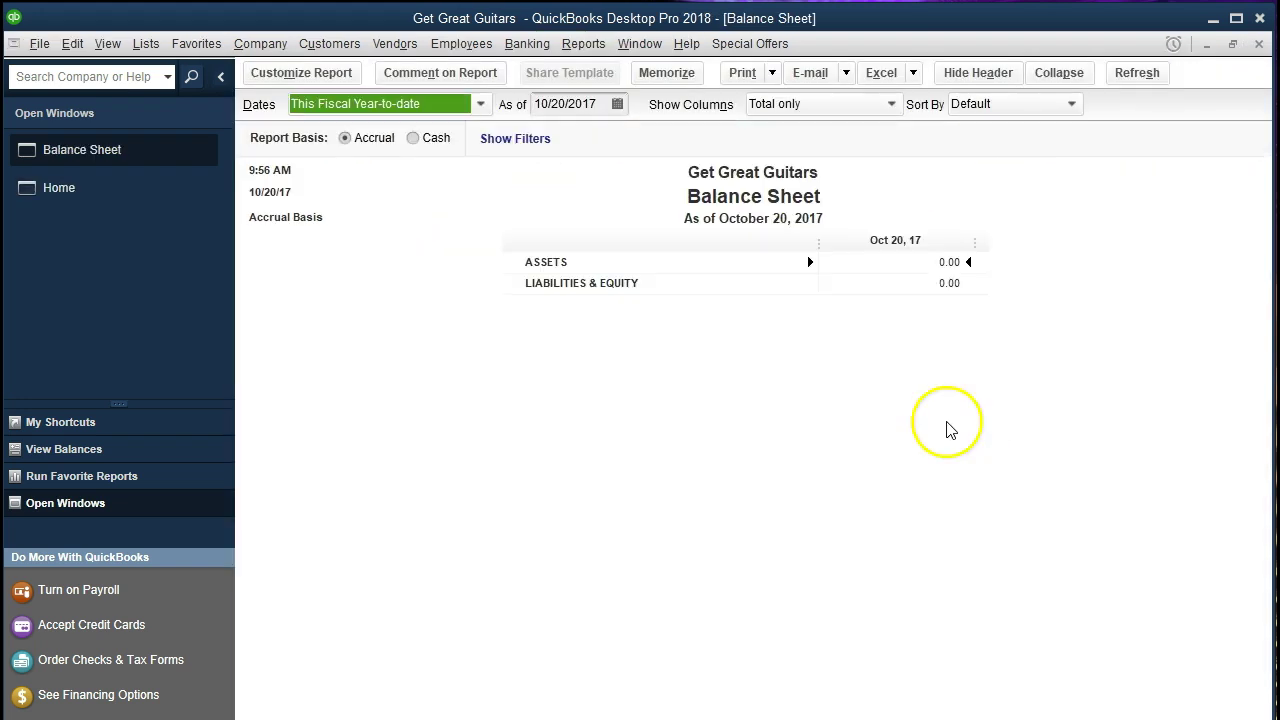
Step: Customize the balance sheet's date range to run from 01/01/2021 to 02/28/2021 and apply it
left_click(336, 86)
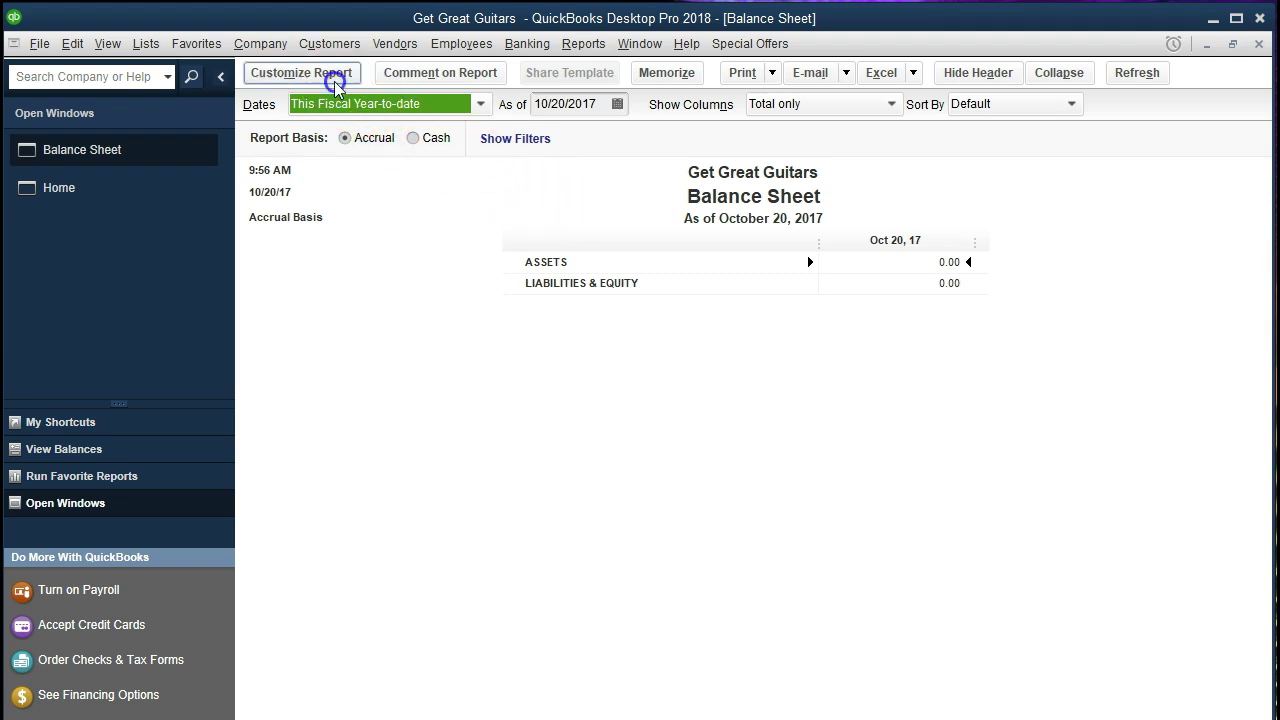
key("Tab")
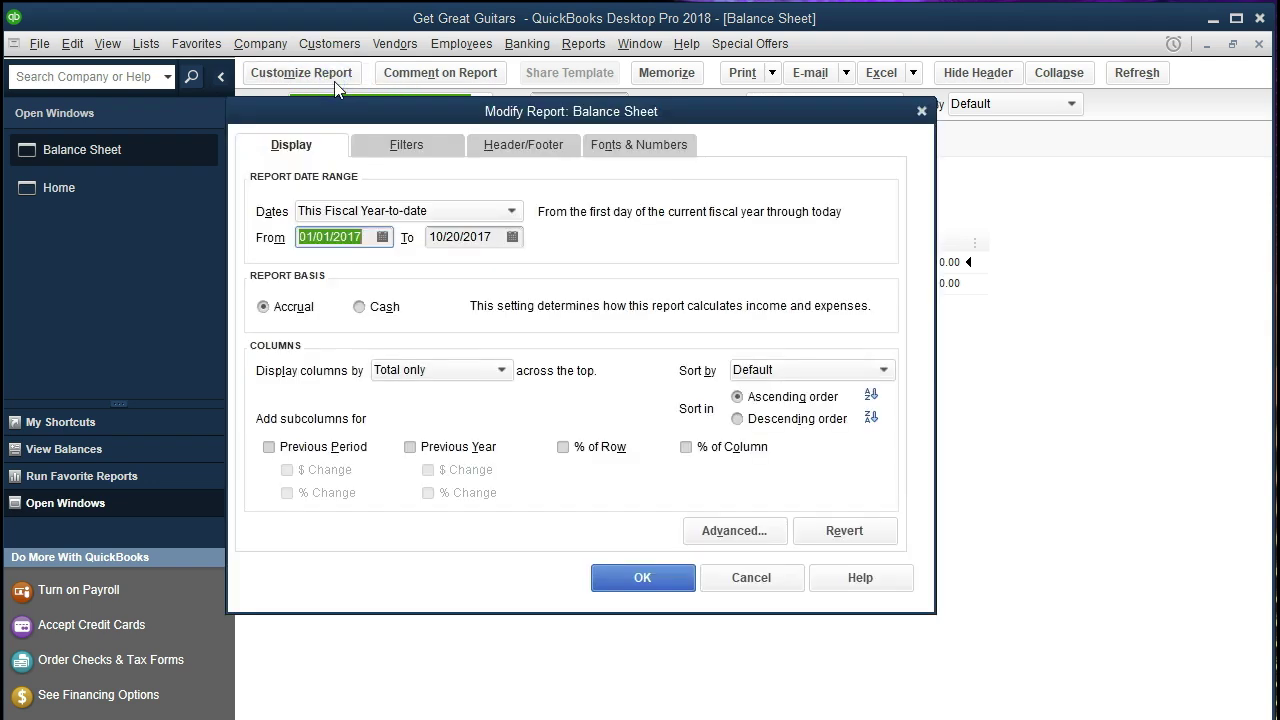
type("01")
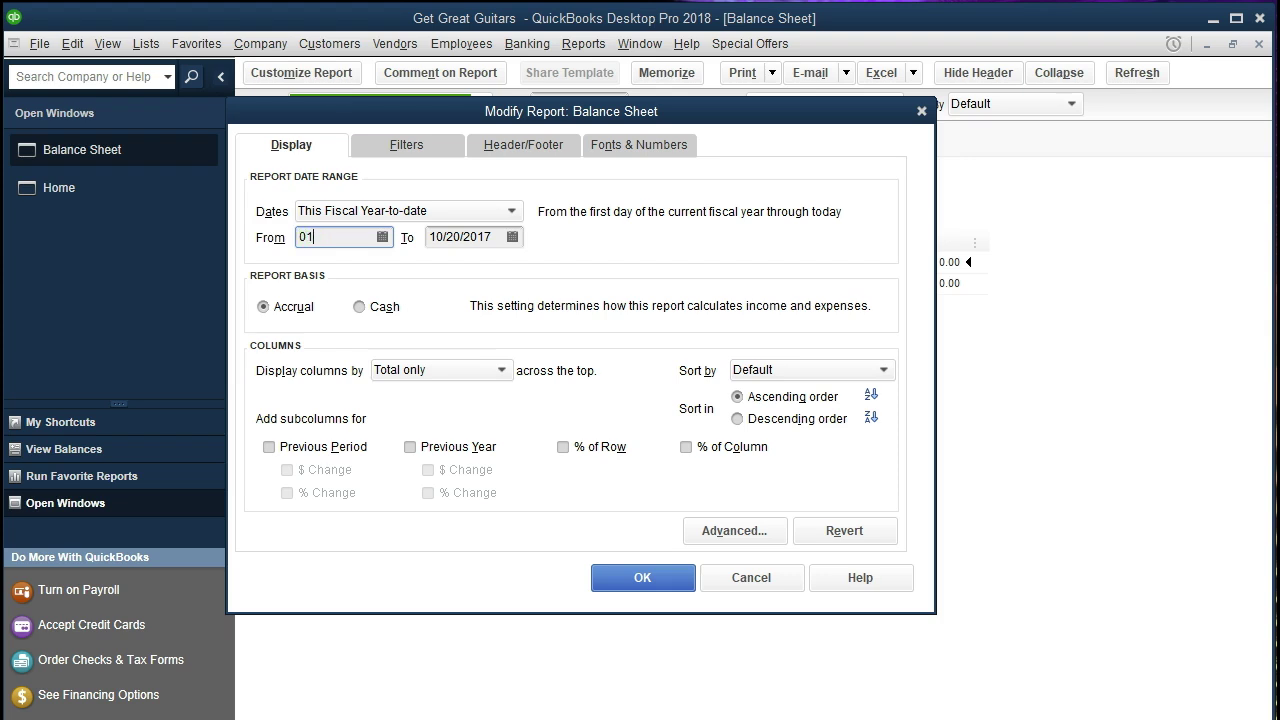
type("012")
key("BackSpace")
type("1")
key("BackSpace")
type("21")
key("Tab")
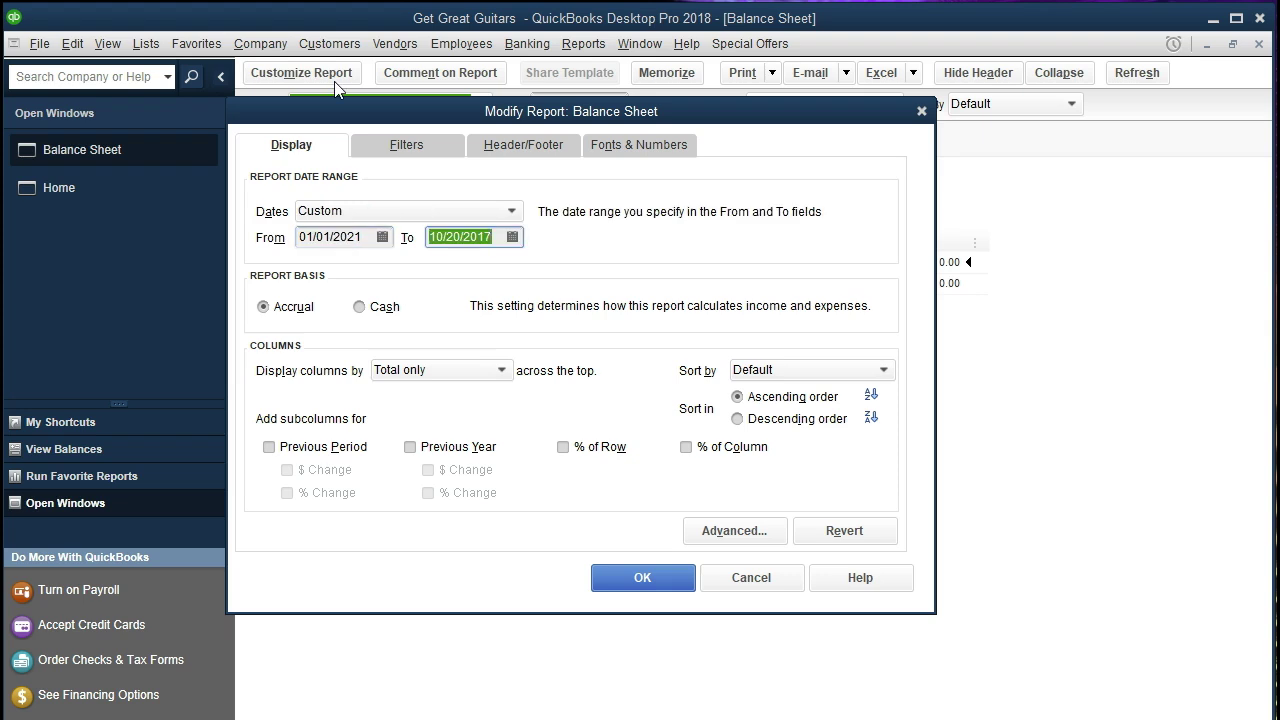
type("02/28/2021")
key("Tab")
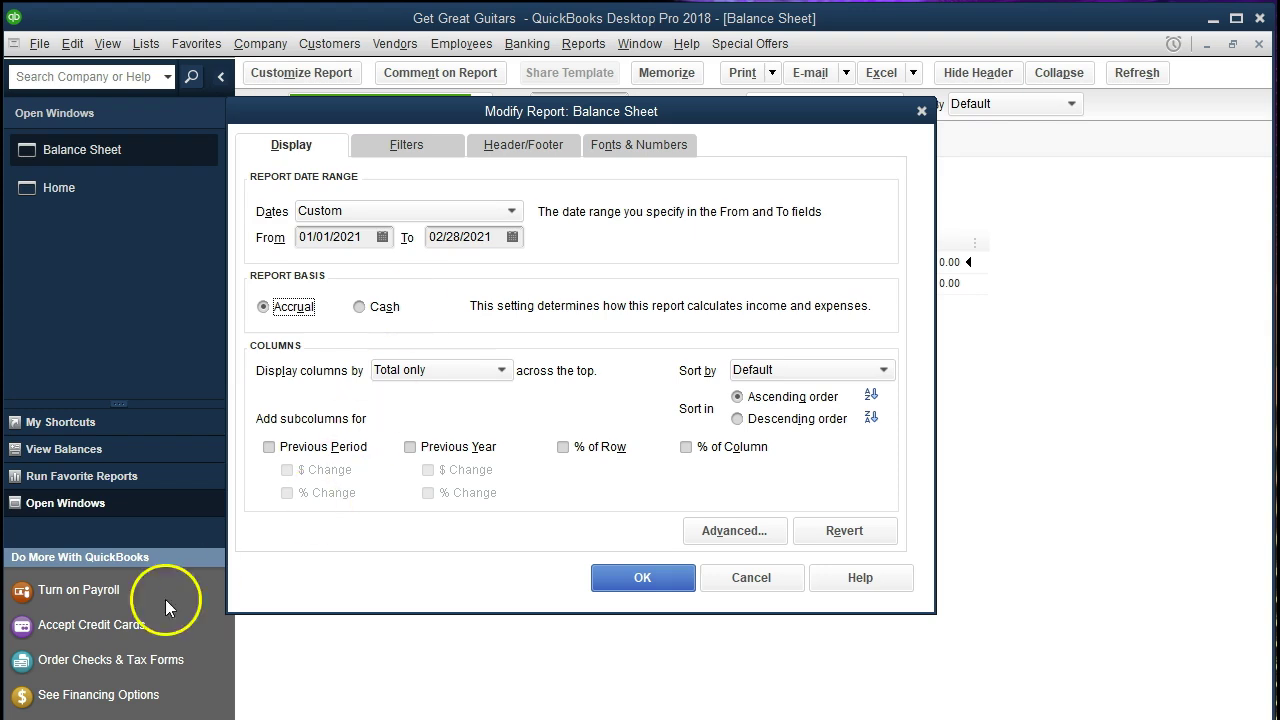
left_click(637, 584)
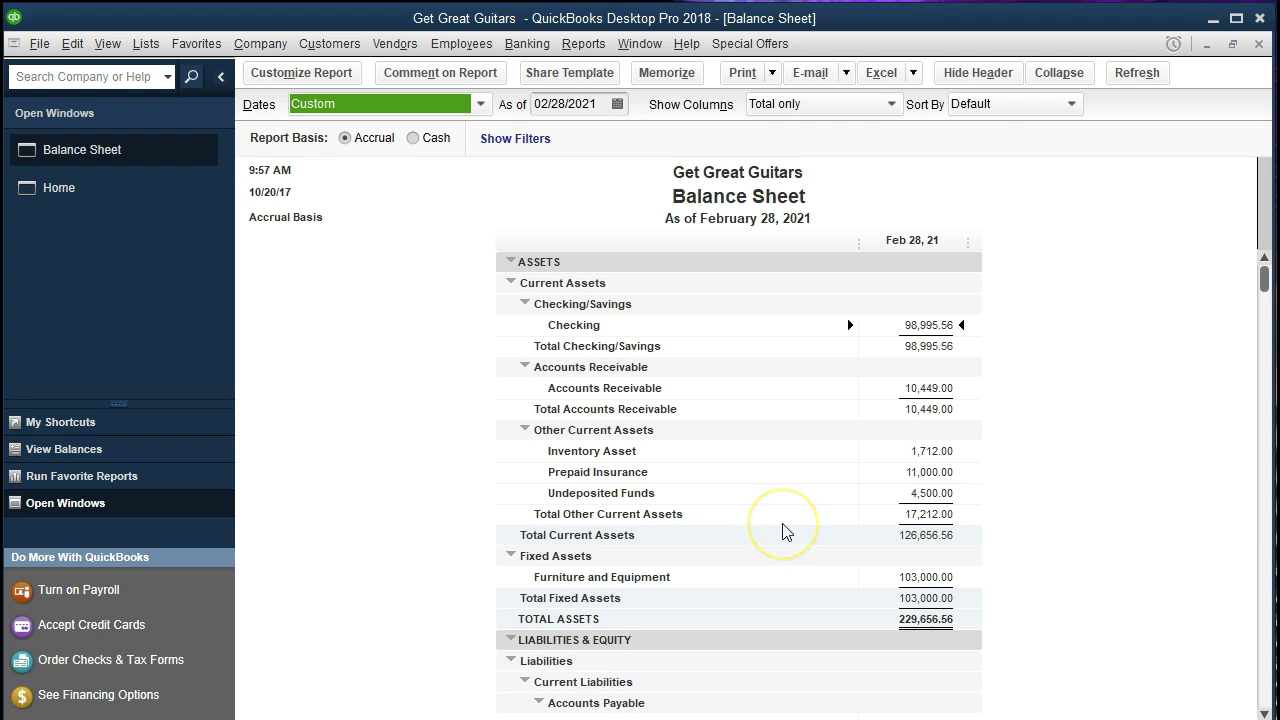
Step: Open the transaction detail behind the Loan Payable balance under Long Term Liabilities on the balance sheet
scroll(783, 531, "down", 4)
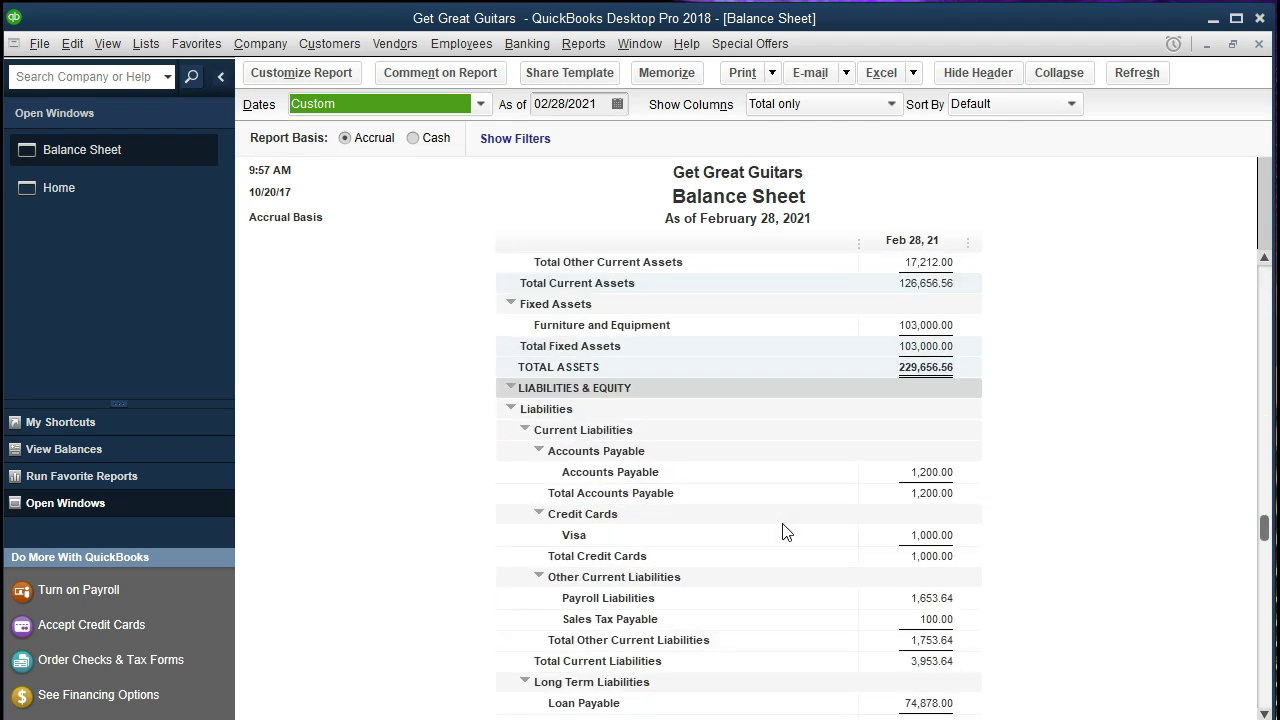
scroll(783, 531, "down", 2)
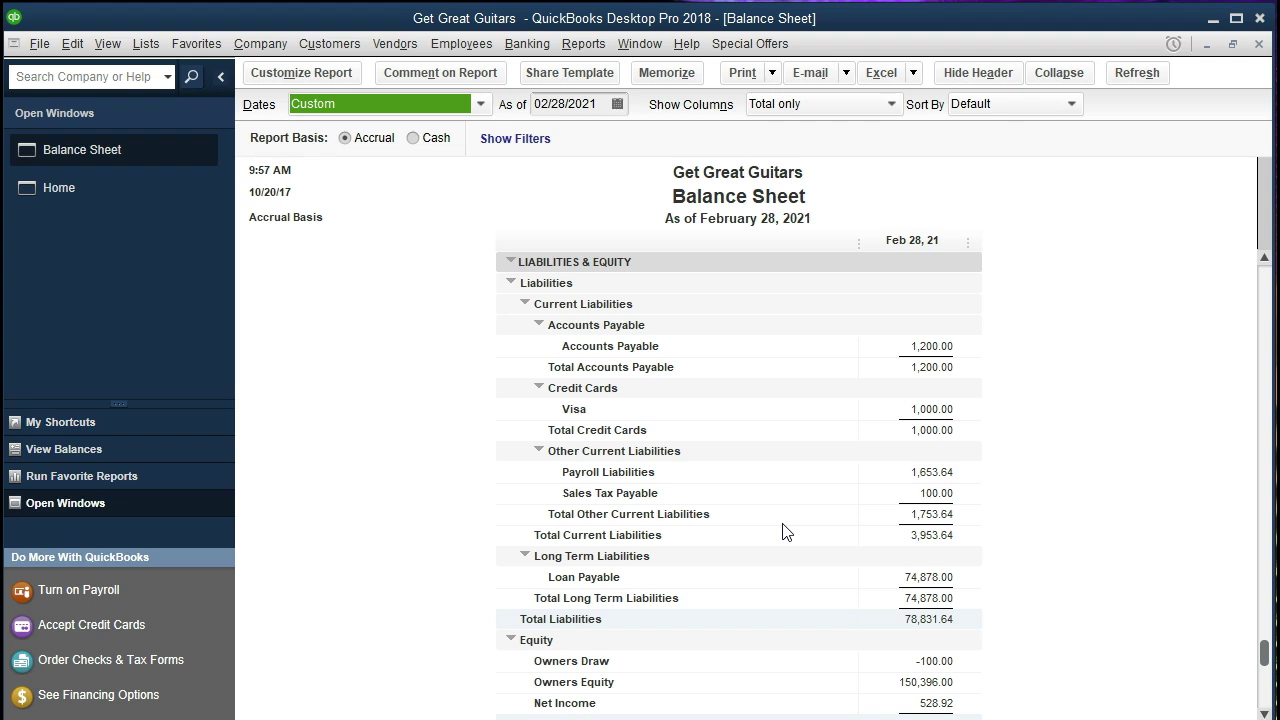
left_click(831, 517)
left_click(900, 576)
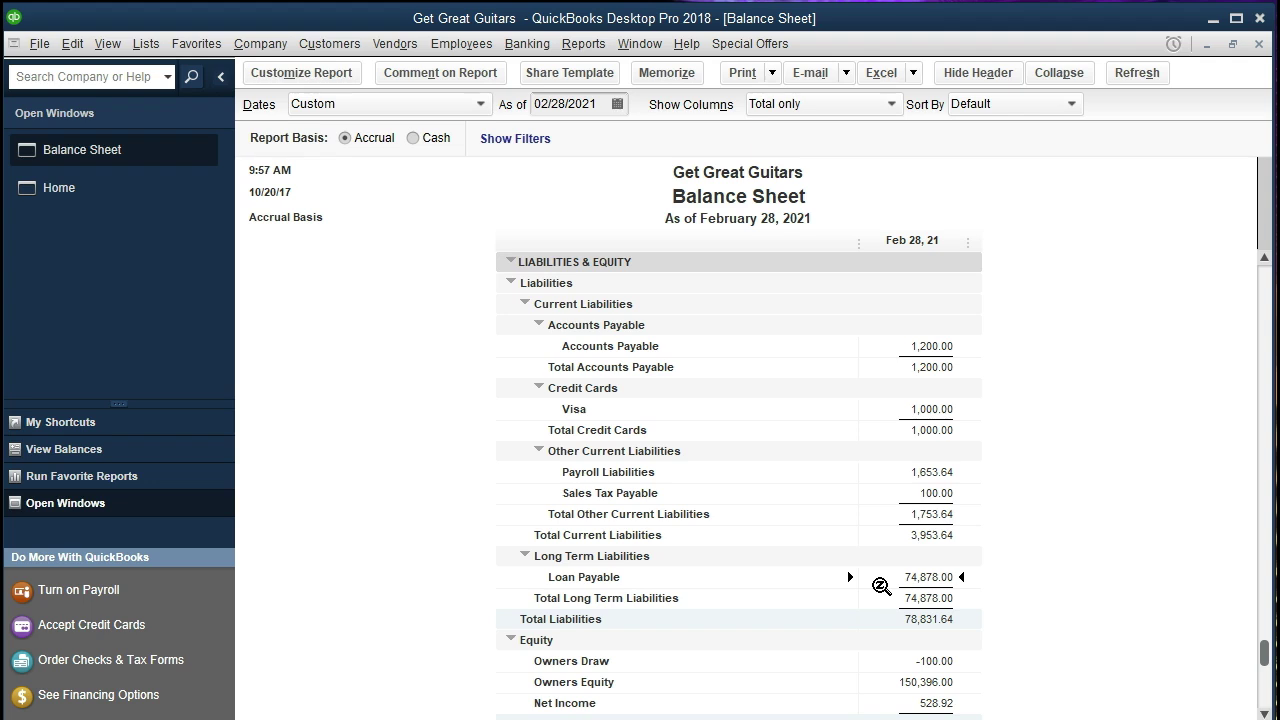
double_click(886, 577)
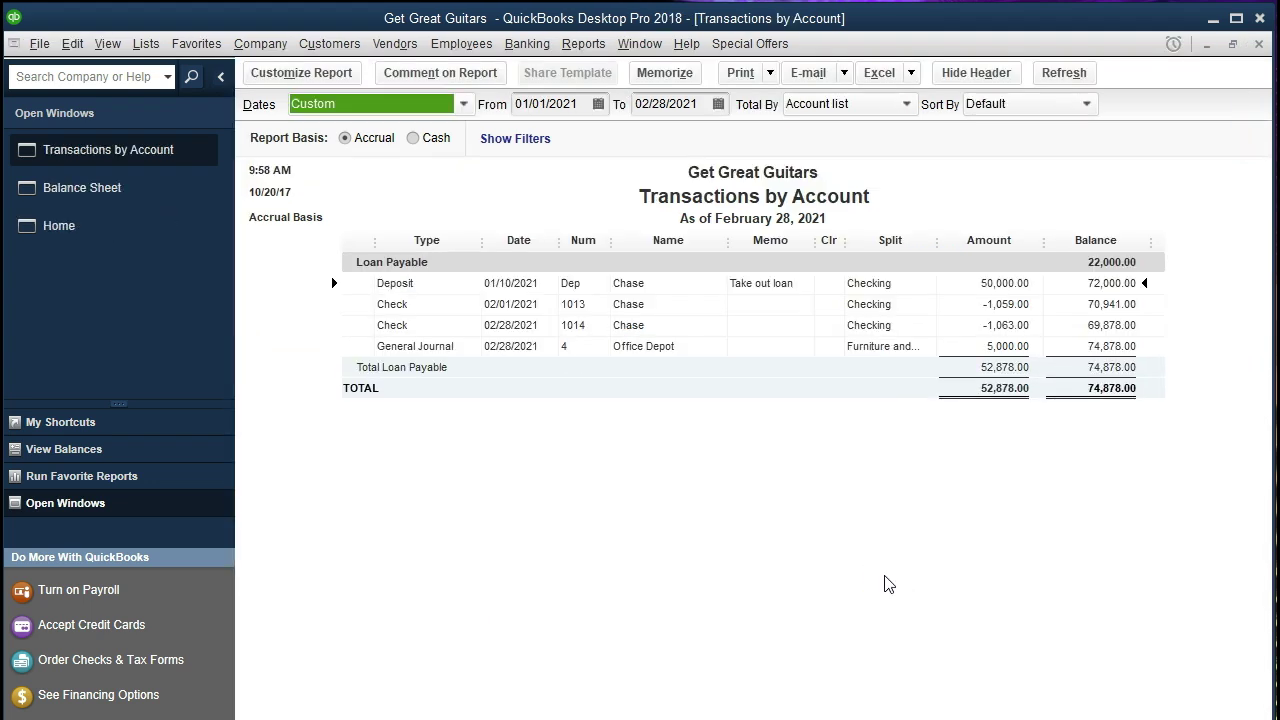
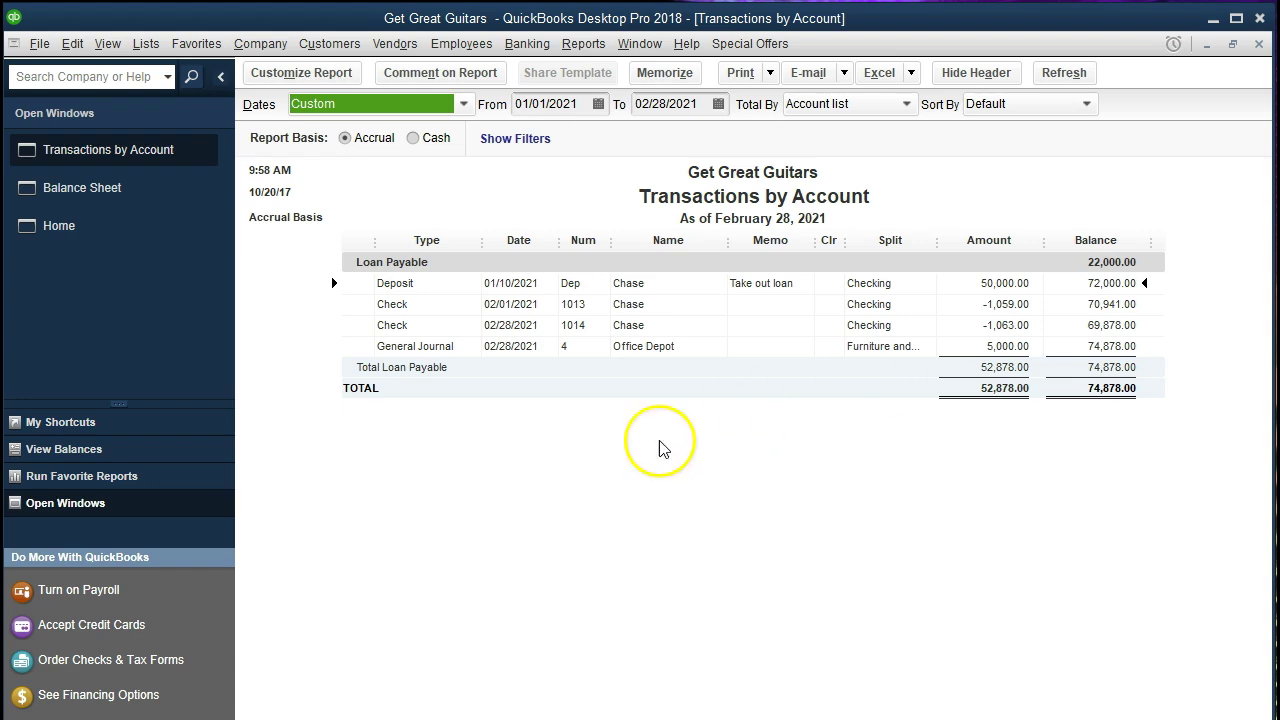
Step: Switch to the Loan Payments workbook in Excel and compare the Short term (2) loan terms with the Long Term sheet's loan amount
left_click(60, 719)
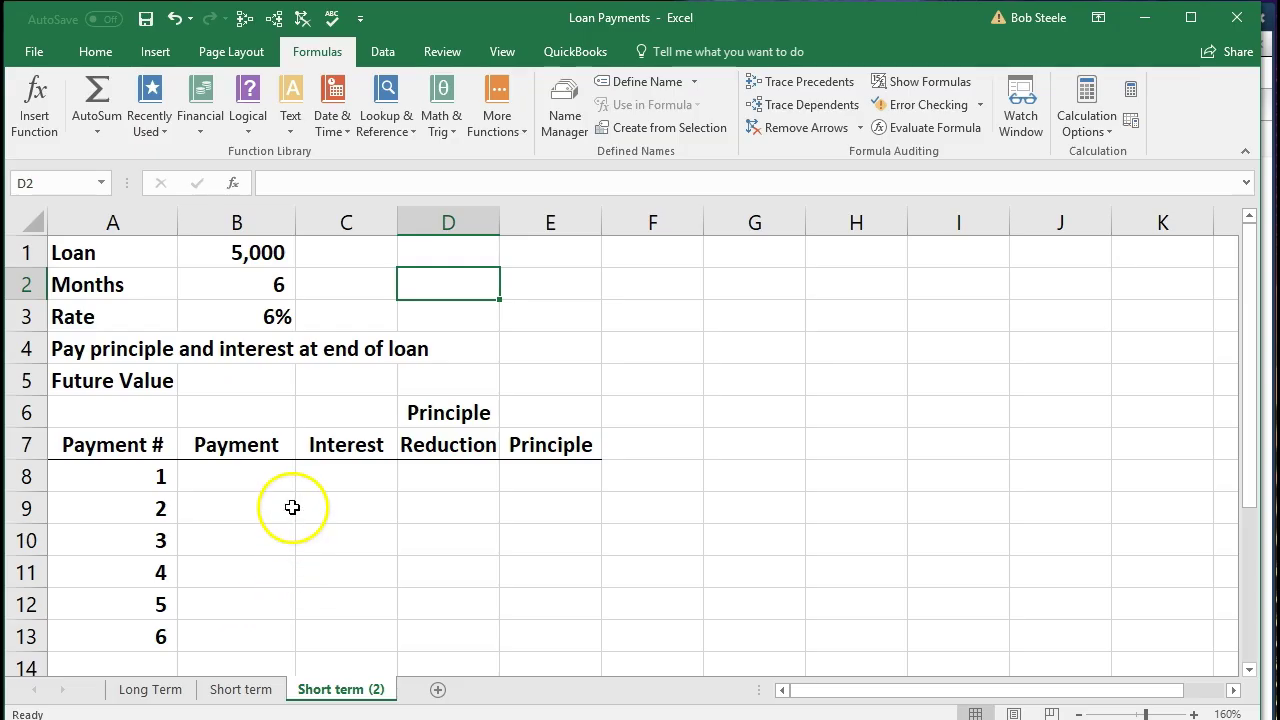
left_click(246, 255)
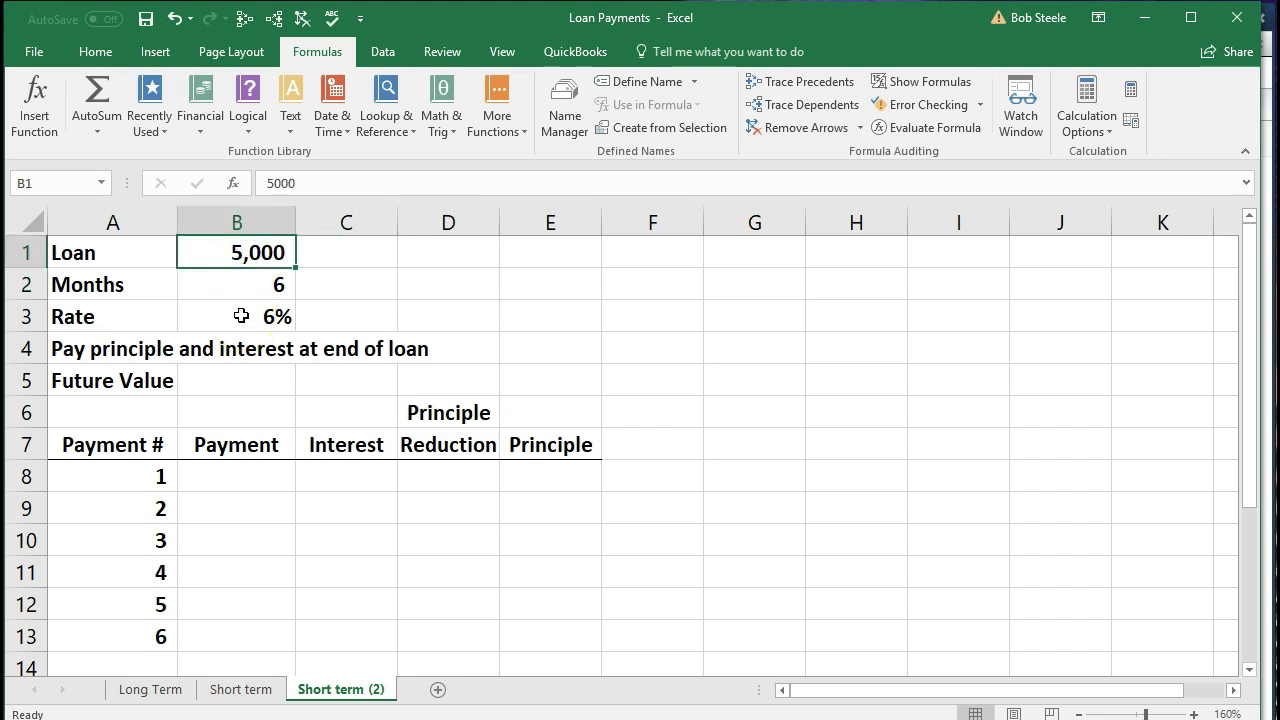
left_click(243, 285)
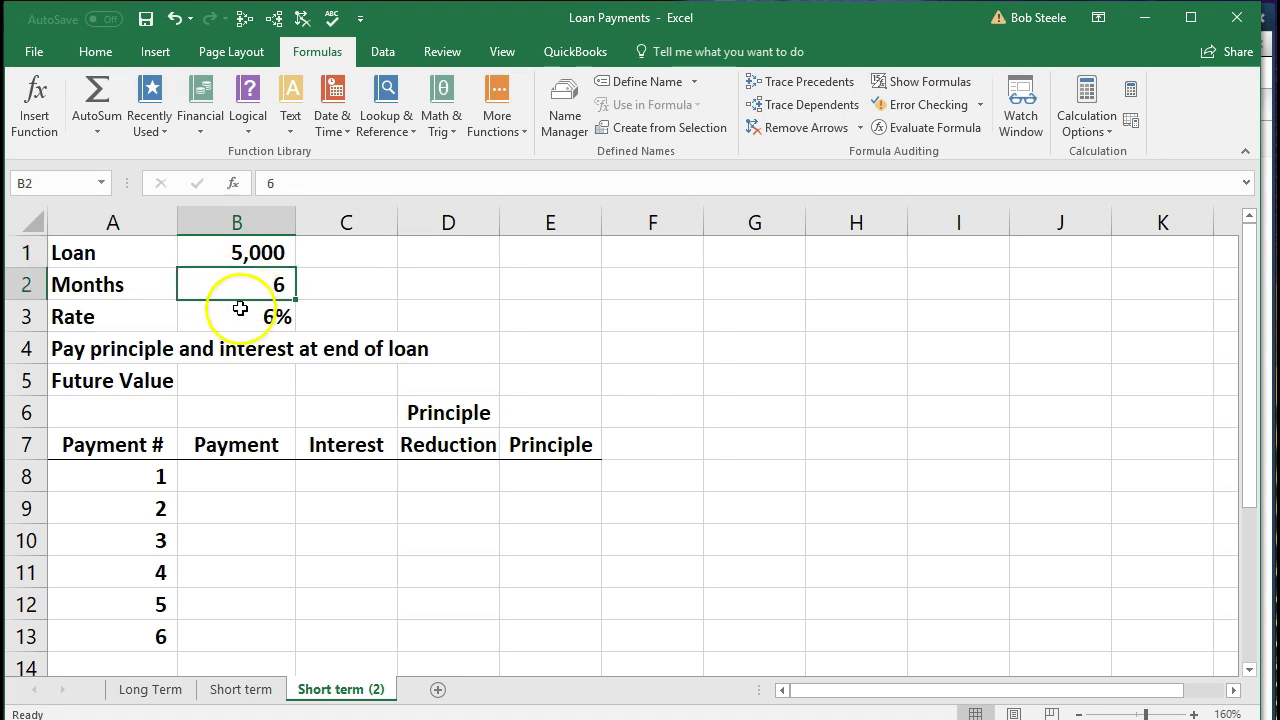
left_click(240, 310)
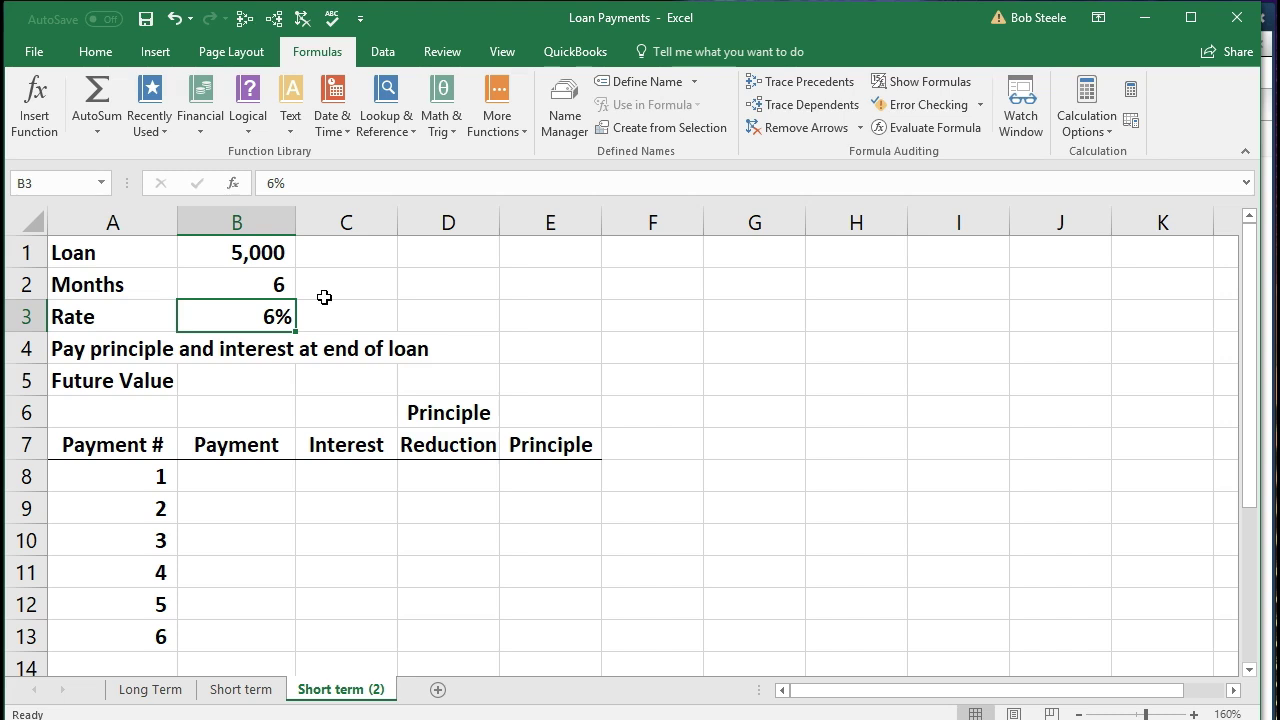
left_click(148, 690)
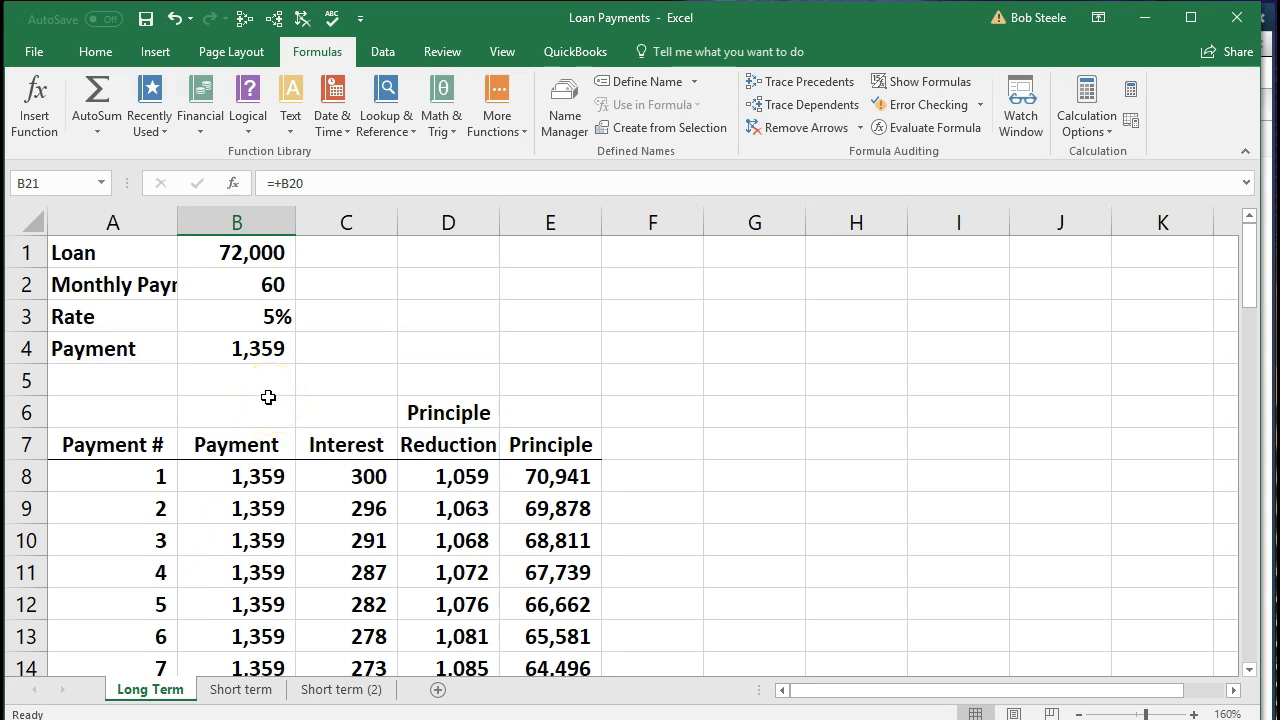
left_click(236, 254)
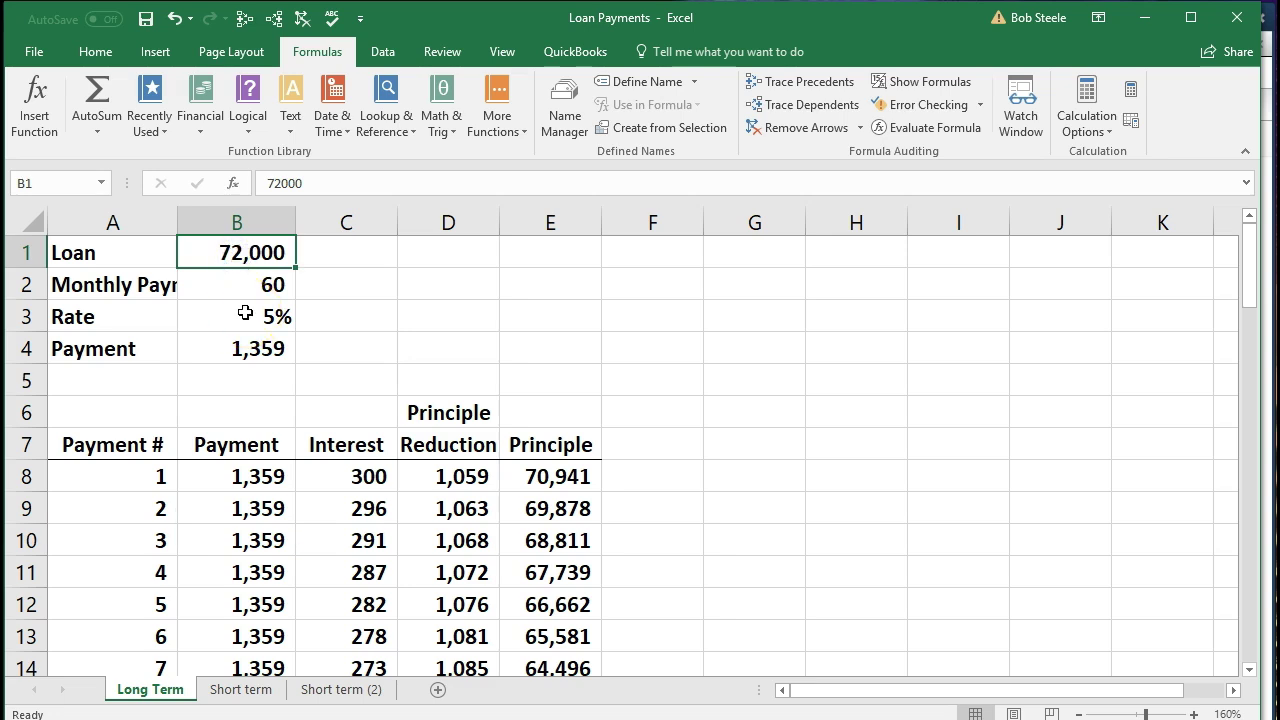
left_click(341, 689)
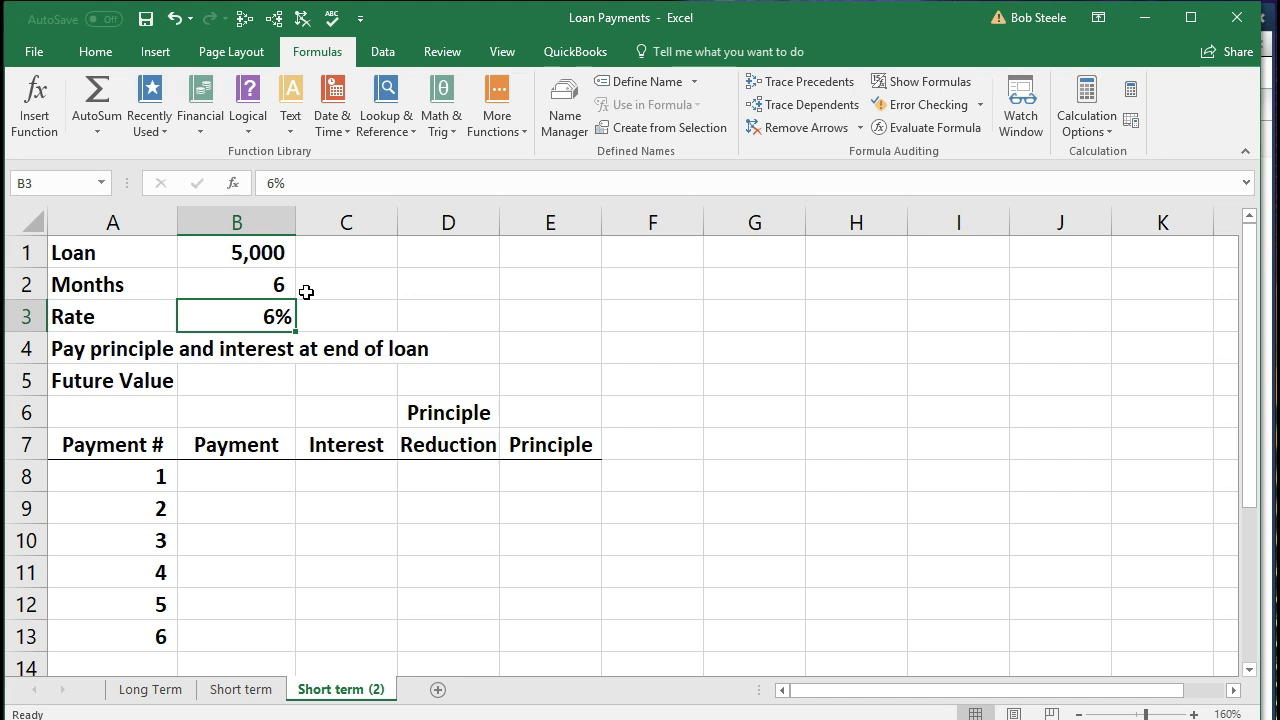
Step: Find the FV function by searching for "Future value" and insert it in cell B5 of the Short term (2) sheet
left_click(263, 252)
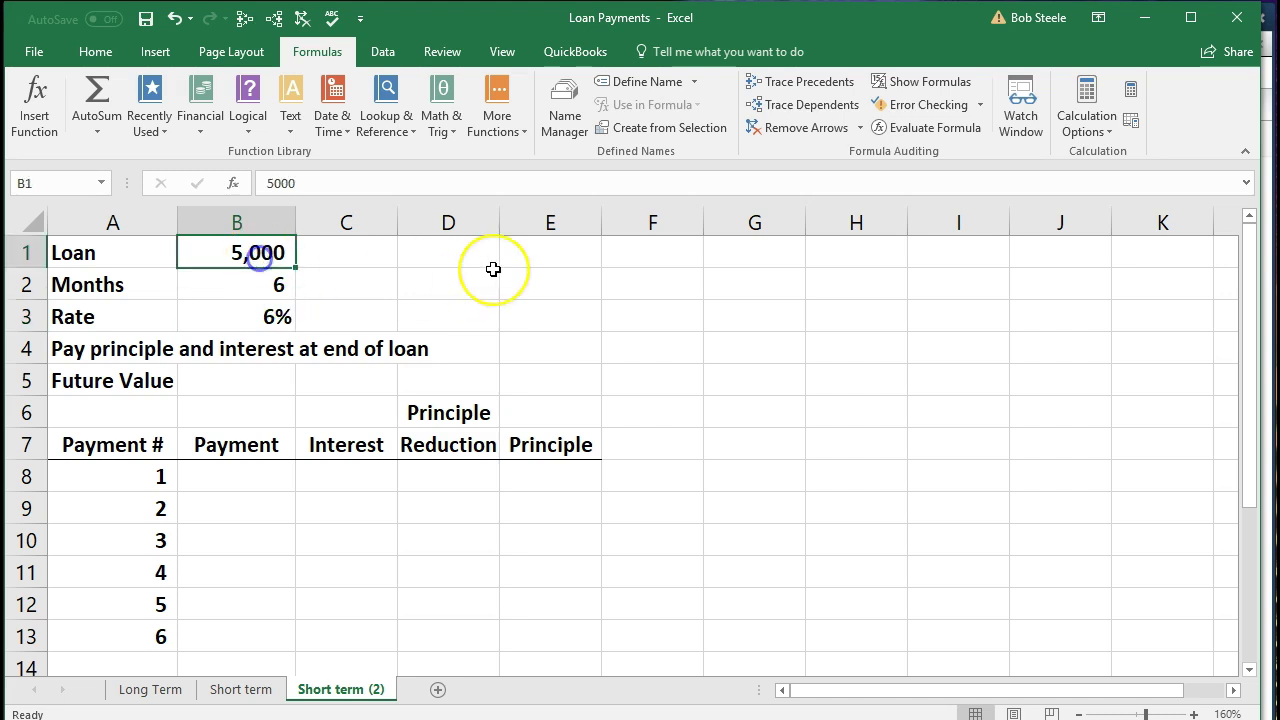
key("Down")
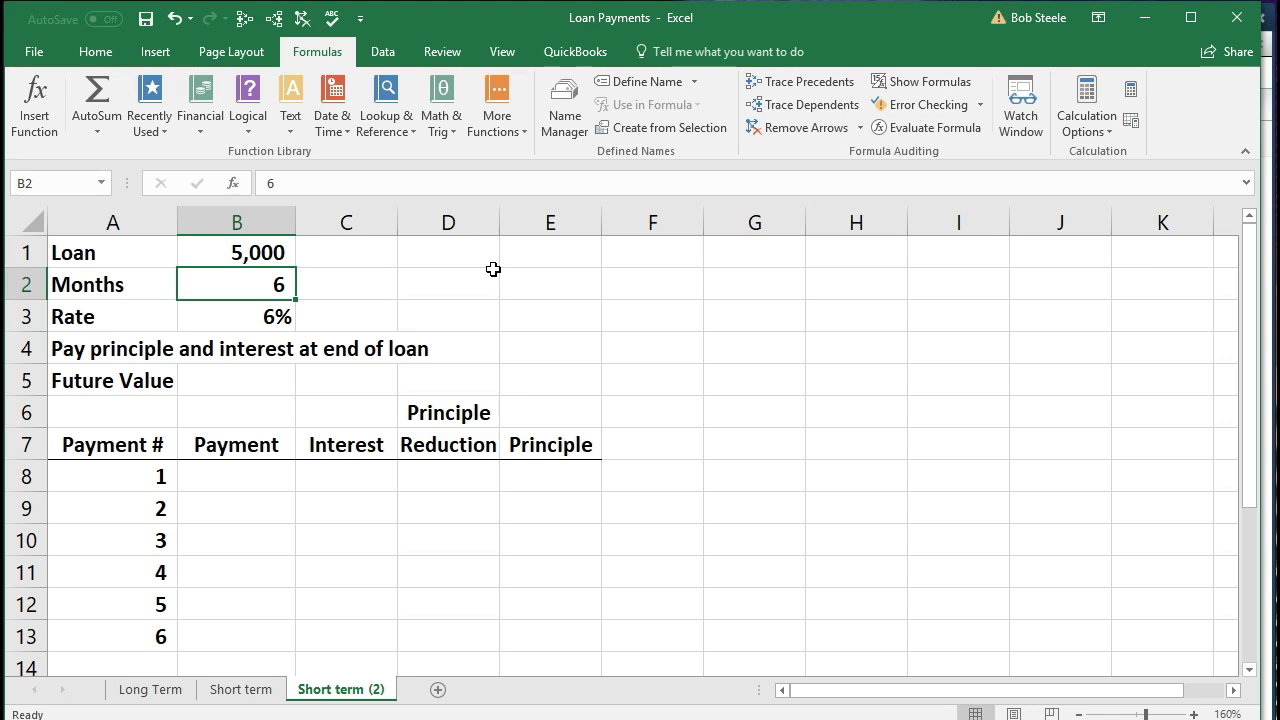
key("Down")
key("Down")
key("Down")
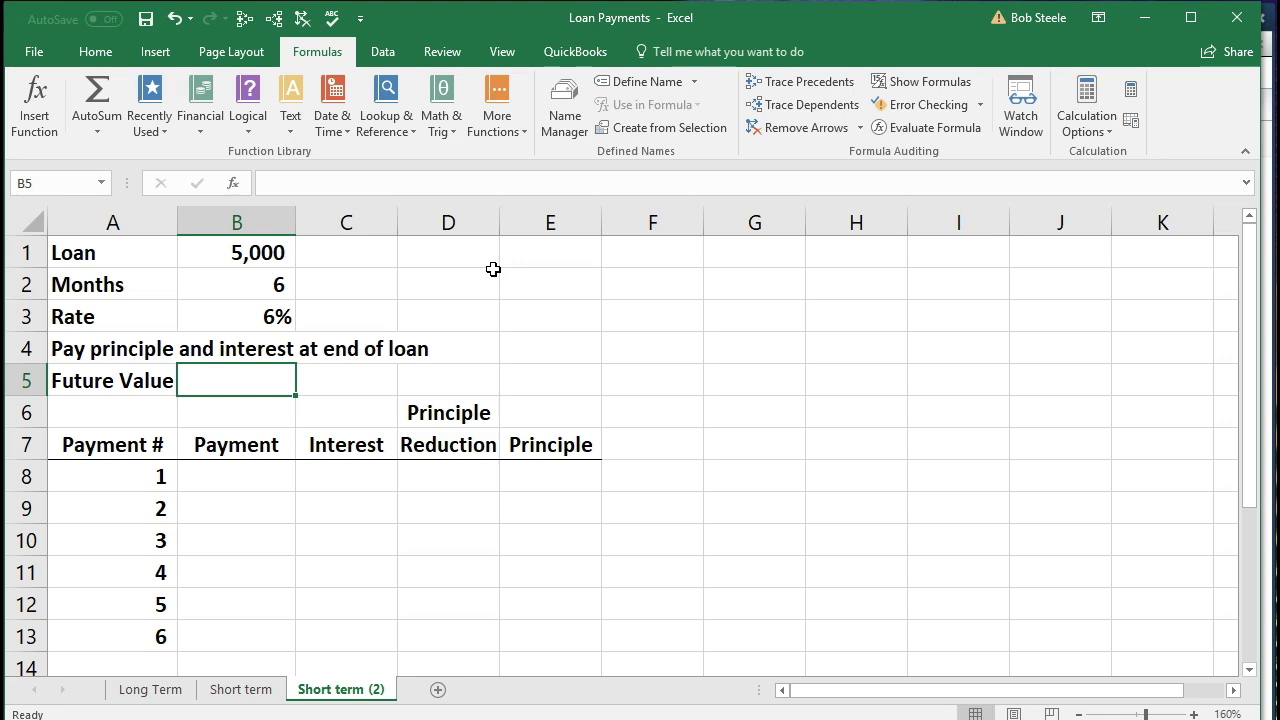
left_click(34, 100)
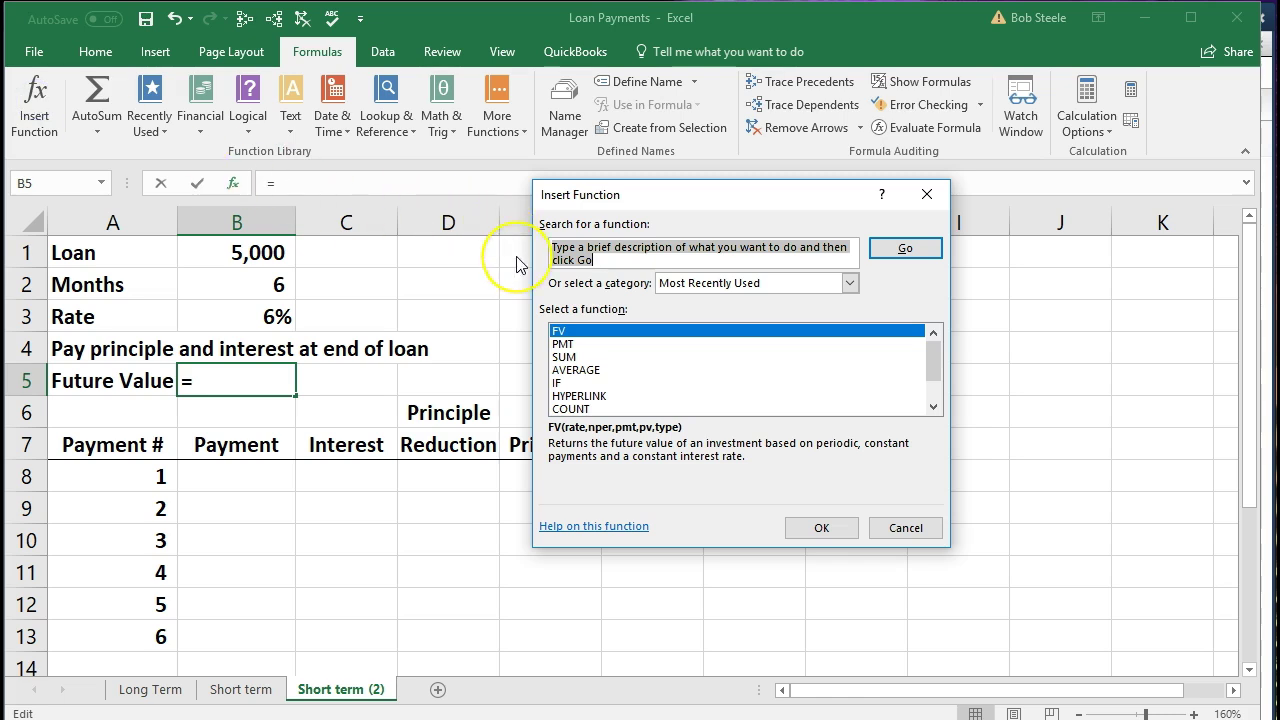
type("Future")
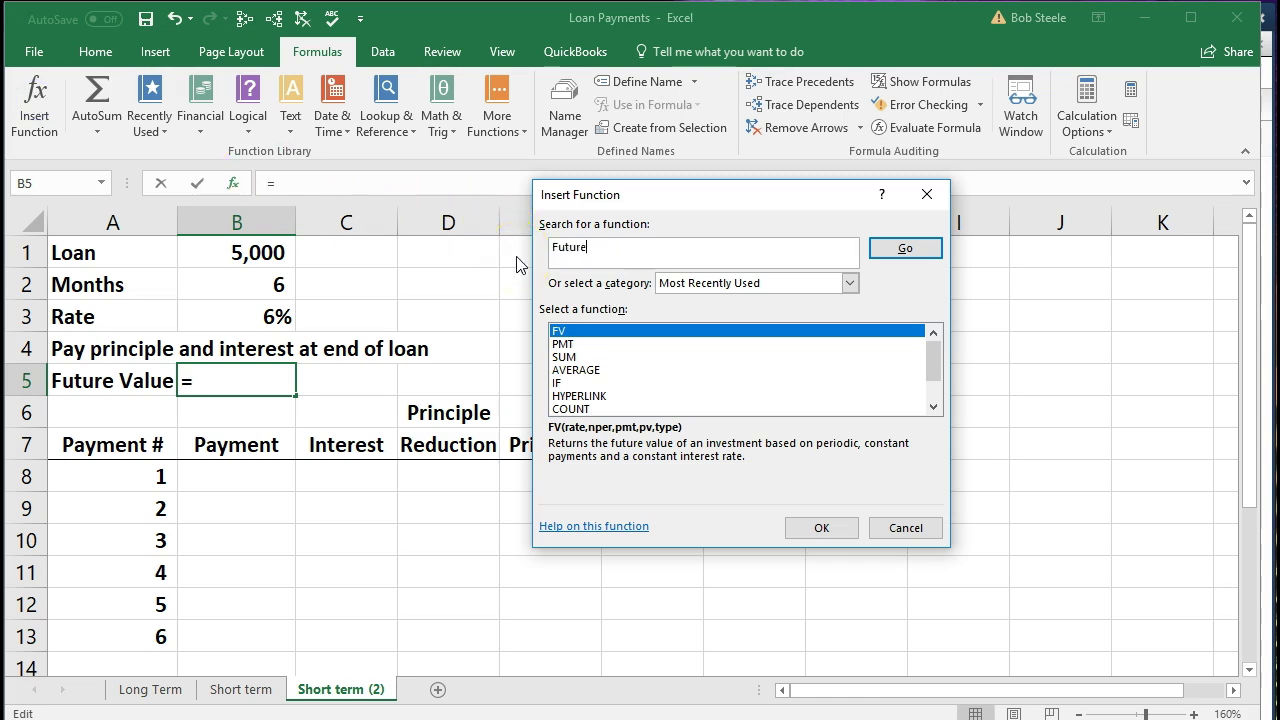
type(" value")
key("Return")
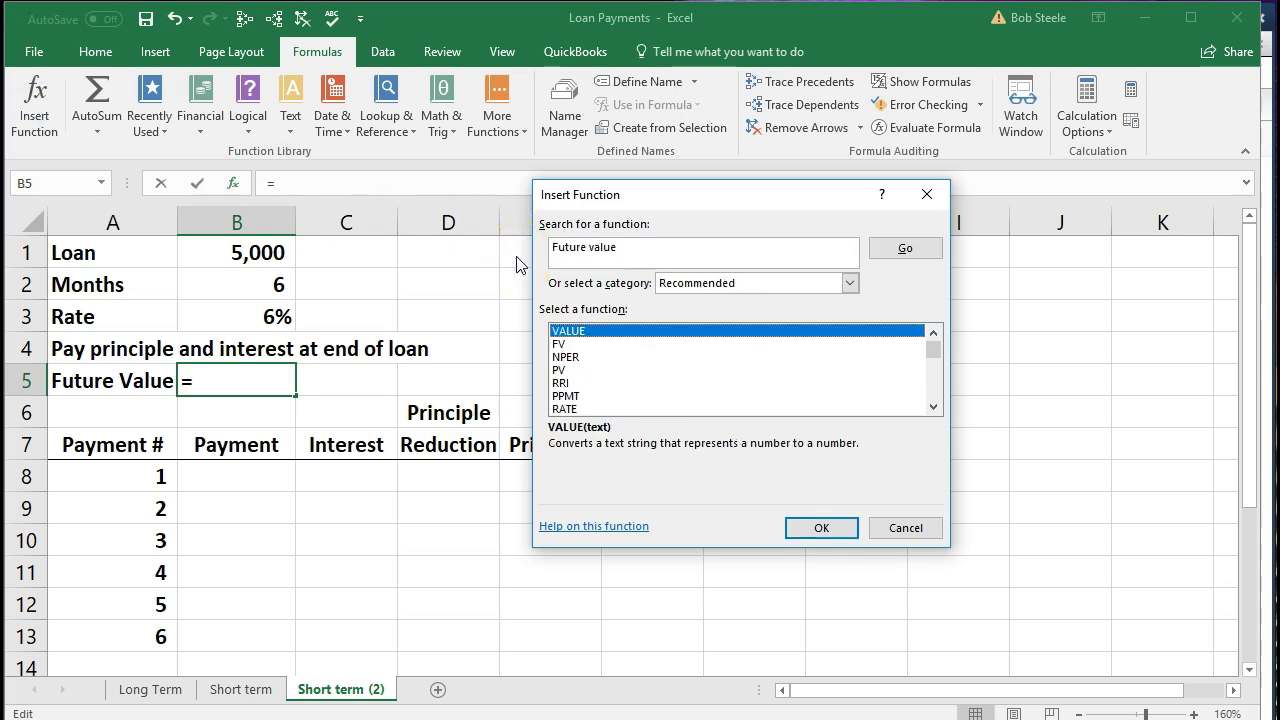
left_click(564, 345)
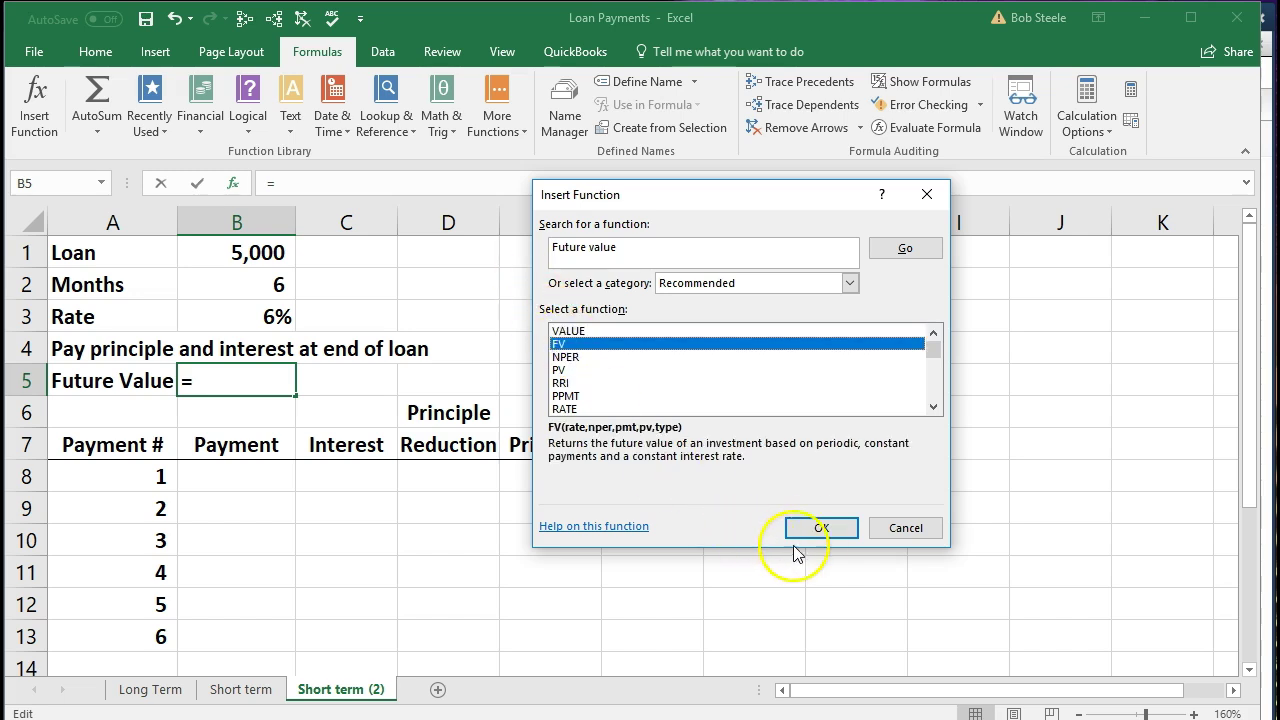
left_click(822, 529)
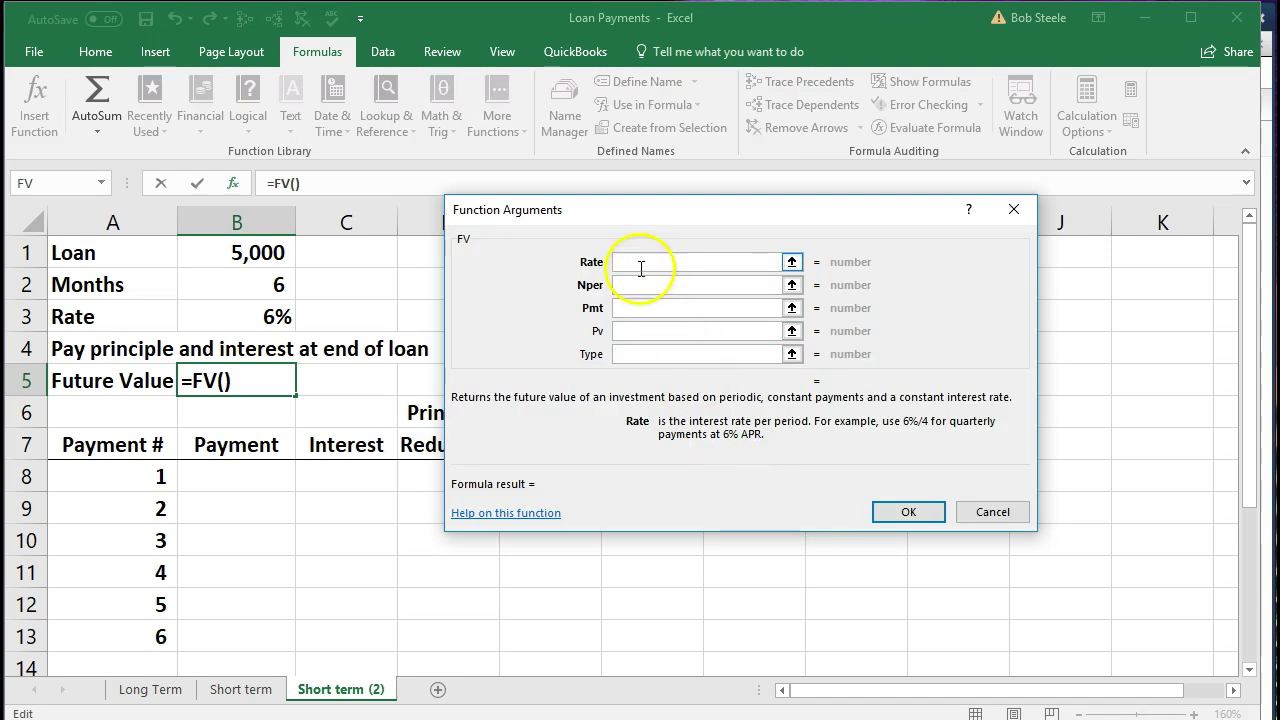
Step: Set the FV function's Rate to B3/12 and its Nper to B2
left_click(257, 320)
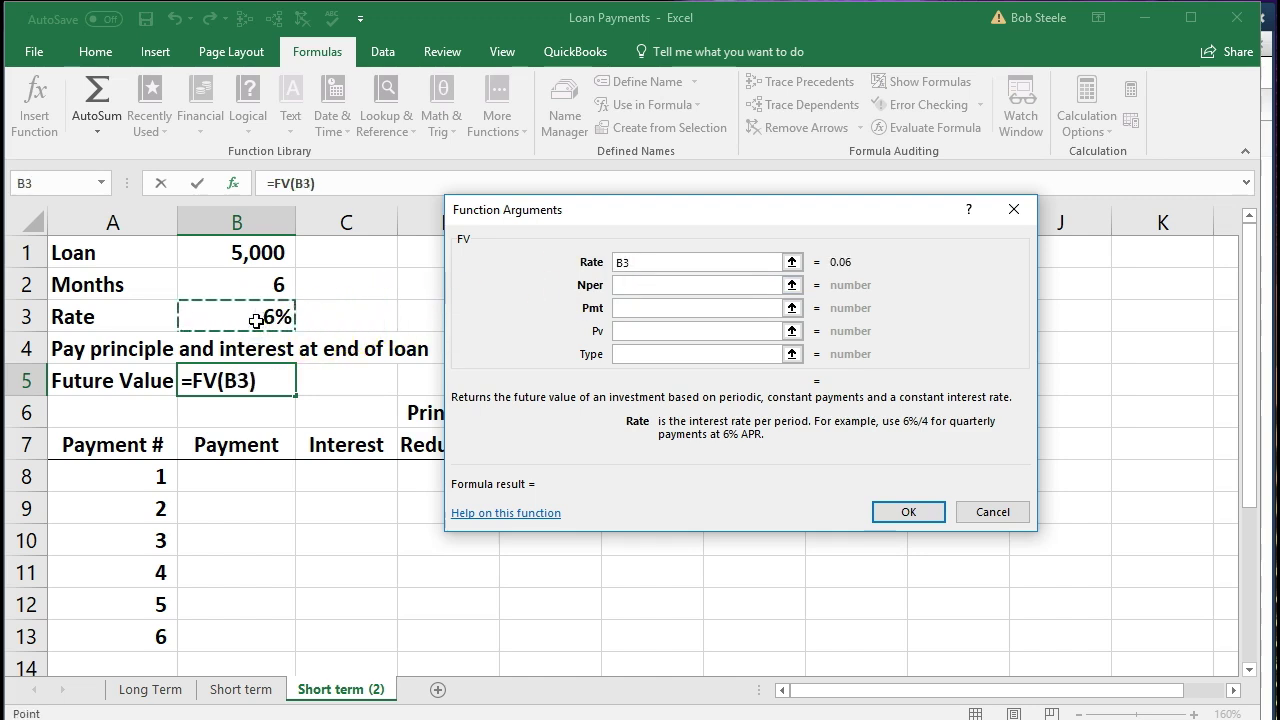
type("/12")
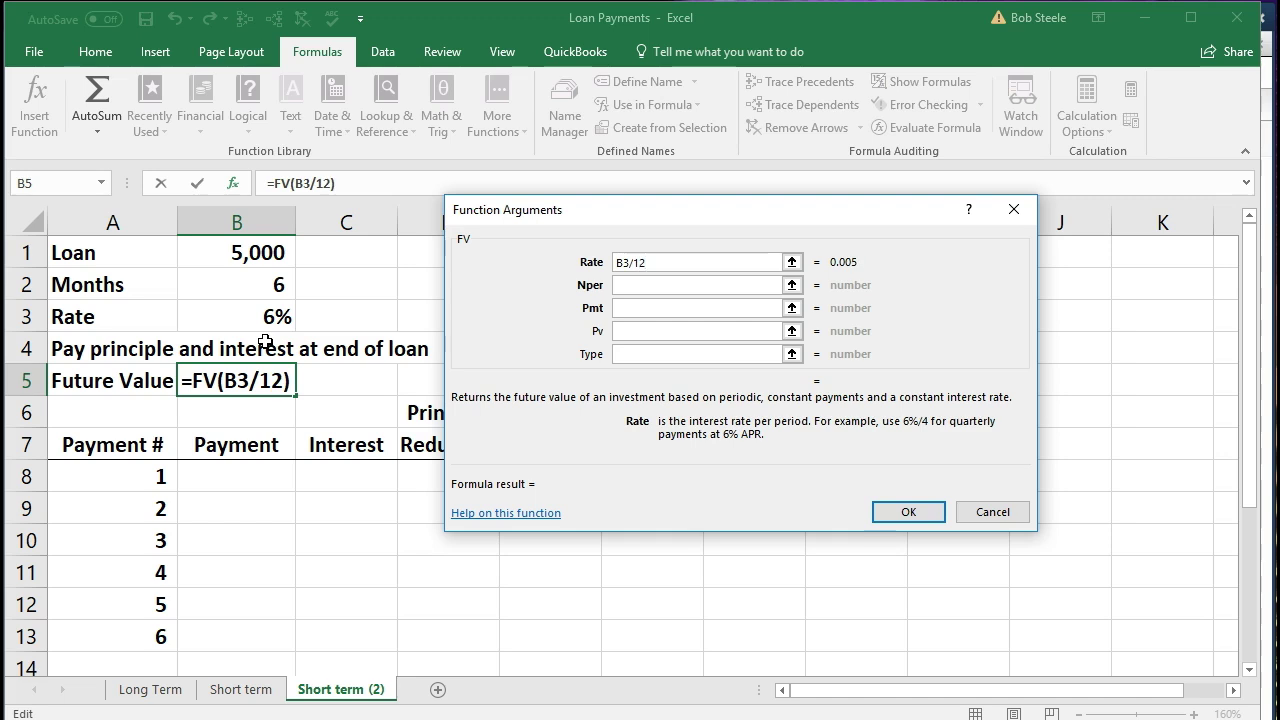
left_click(293, 289)
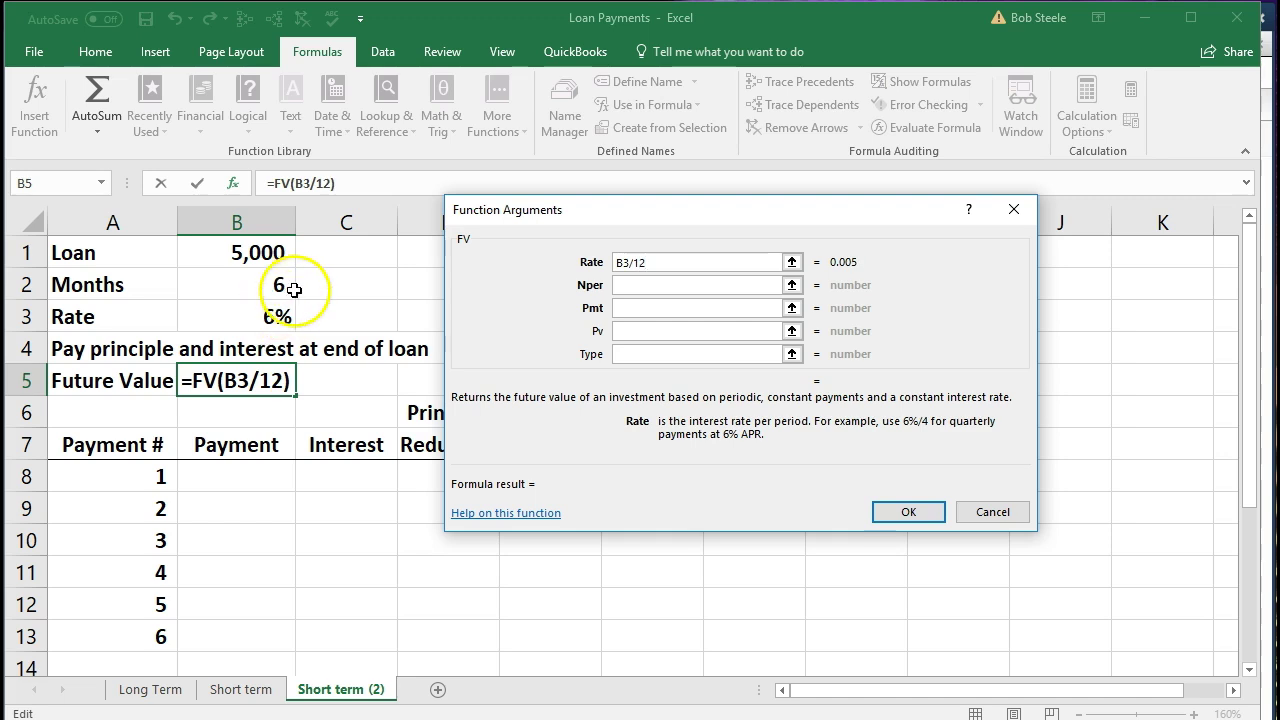
key("Tab")
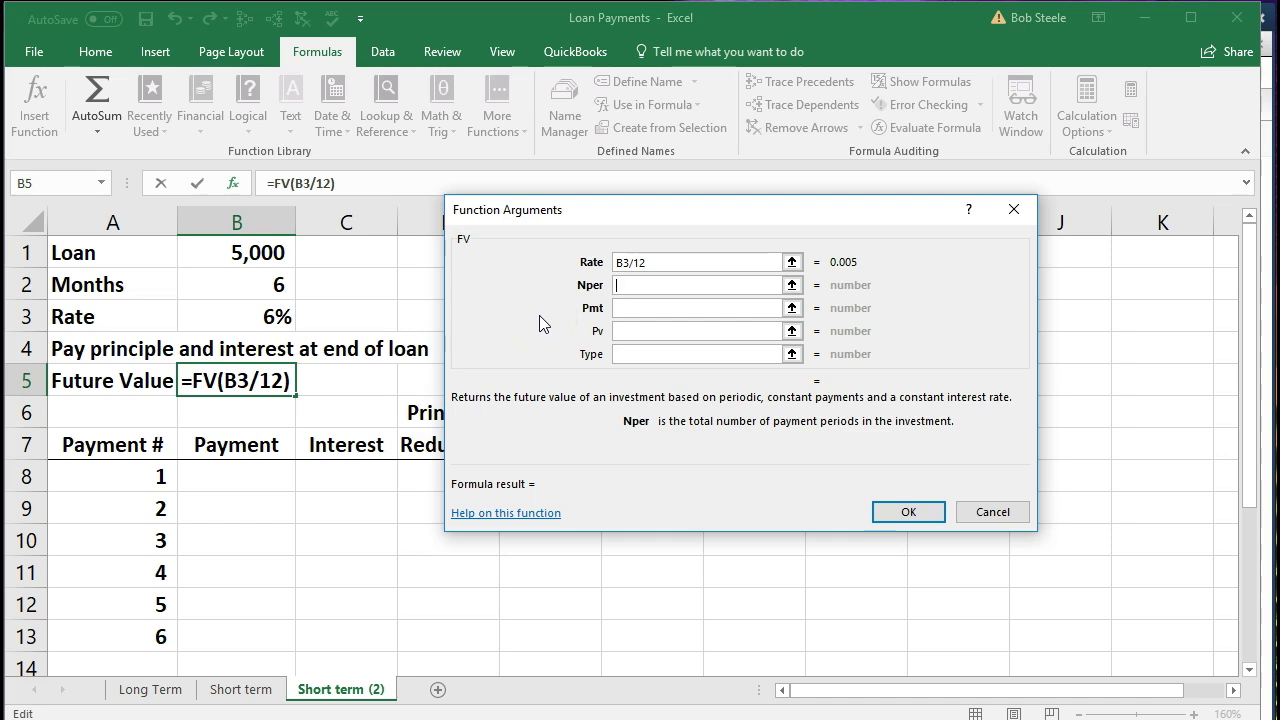
left_click(260, 287)
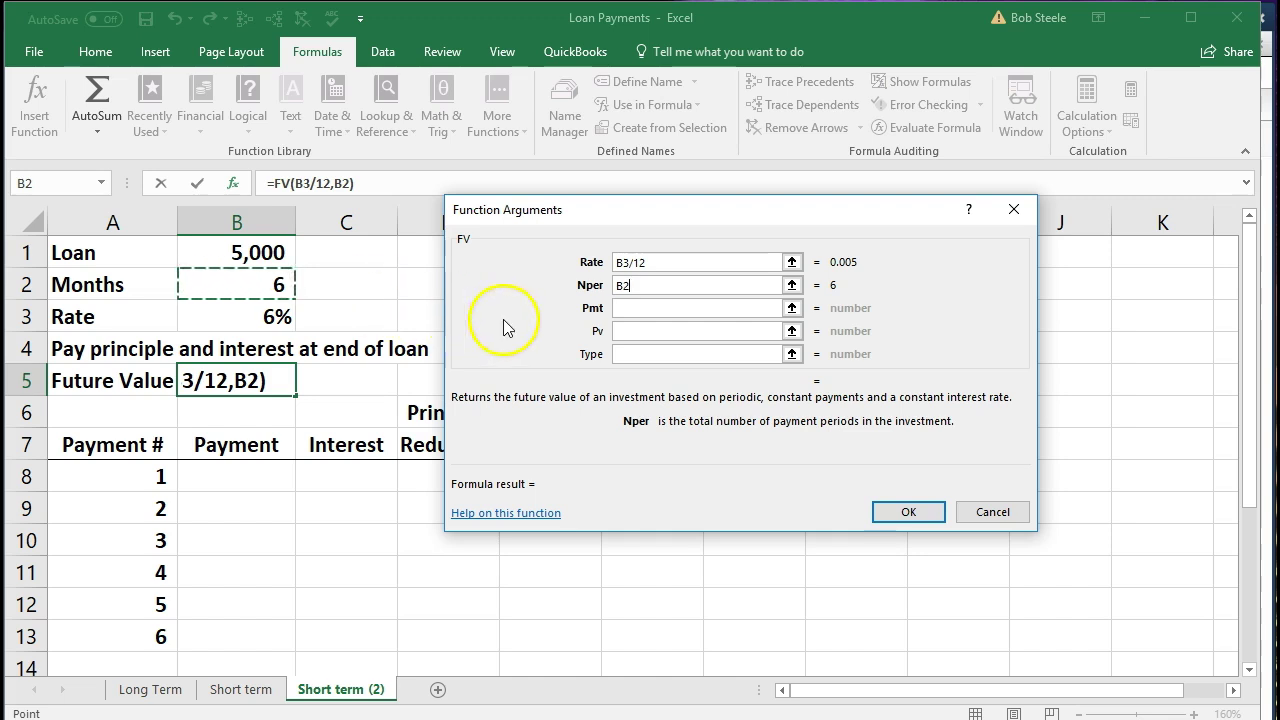
Step: Set the FV function's Pmt to 0 and Pv to B1, and enter the formula in B5
left_click(630, 308)
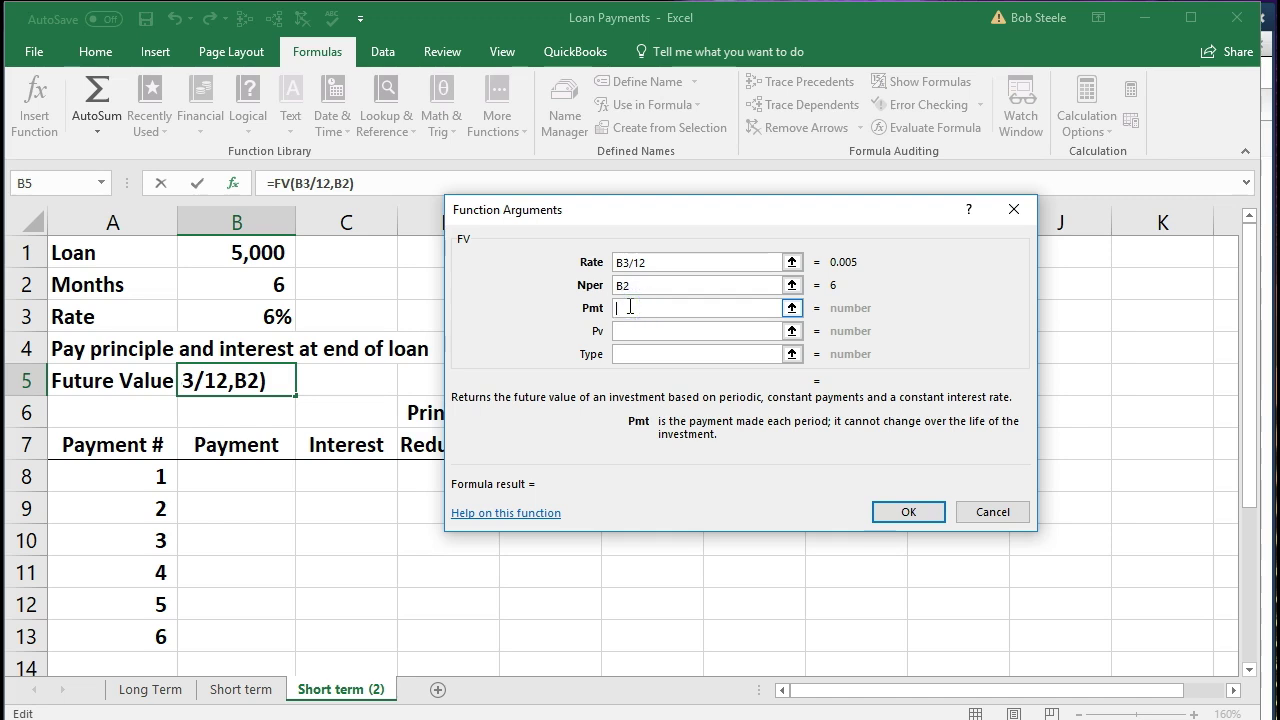
type("0")
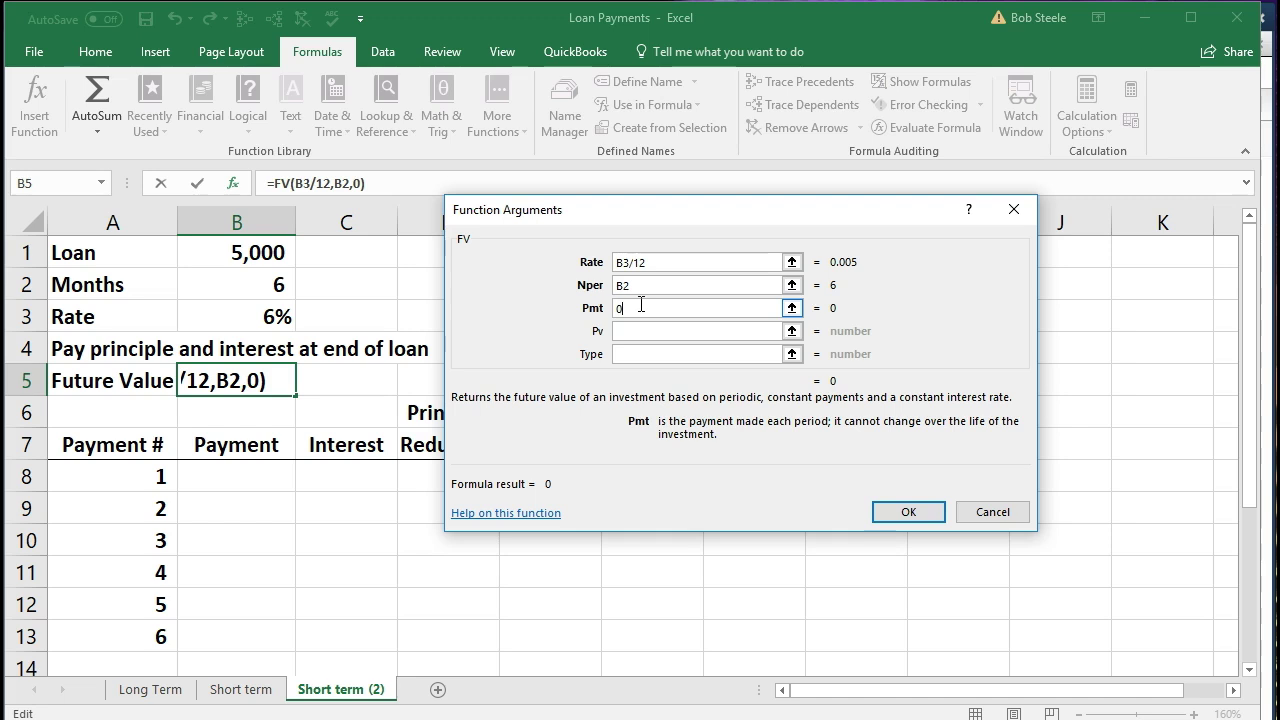
left_click(645, 330)
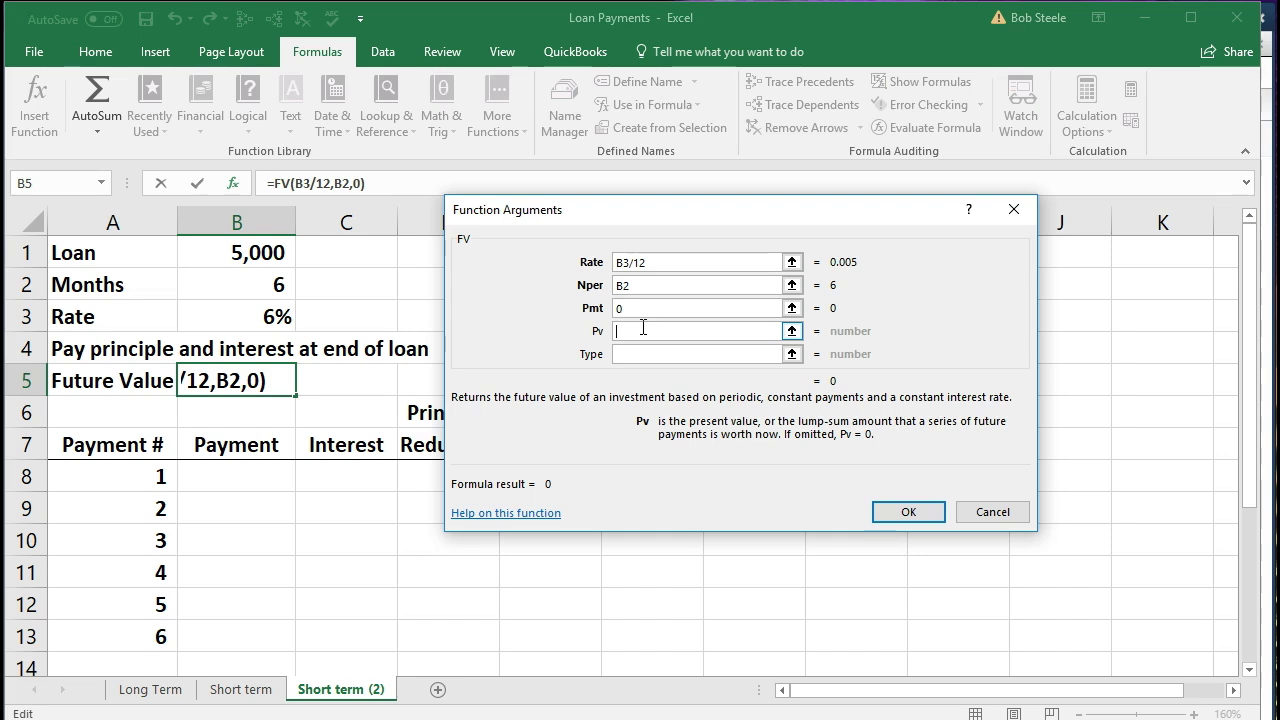
left_click(639, 287)
key("Tab")
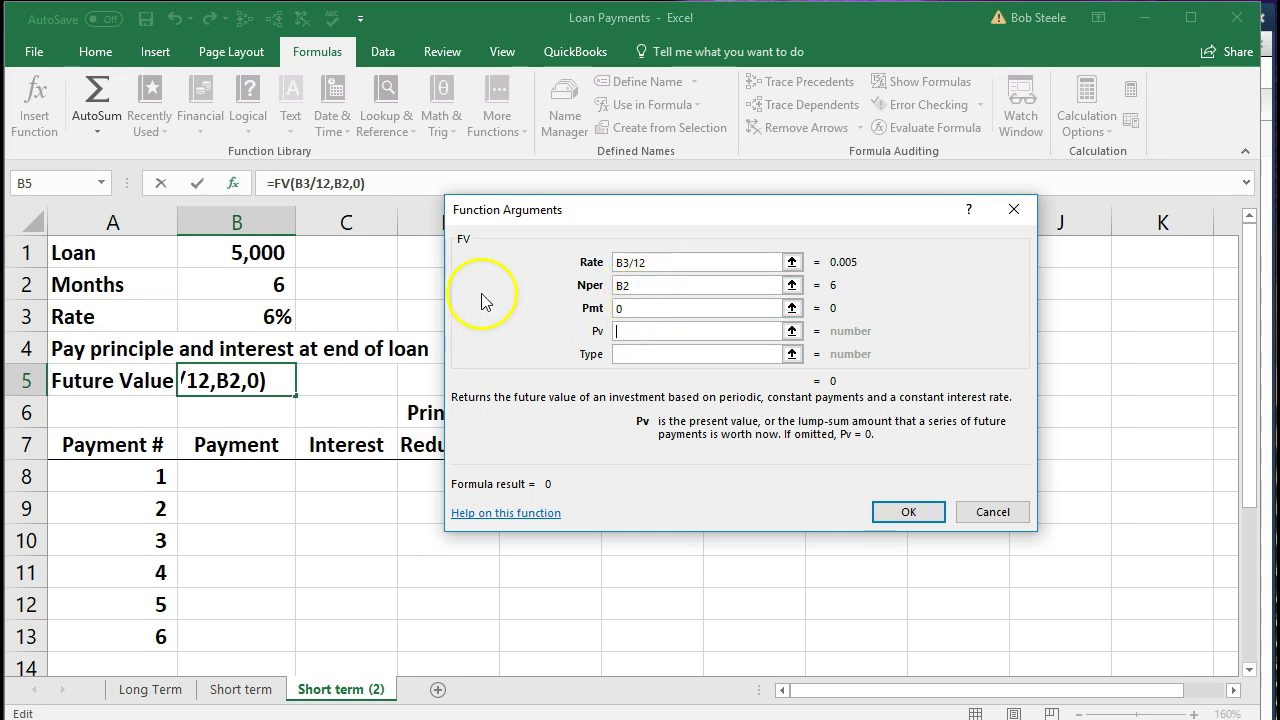
left_click(258, 257)
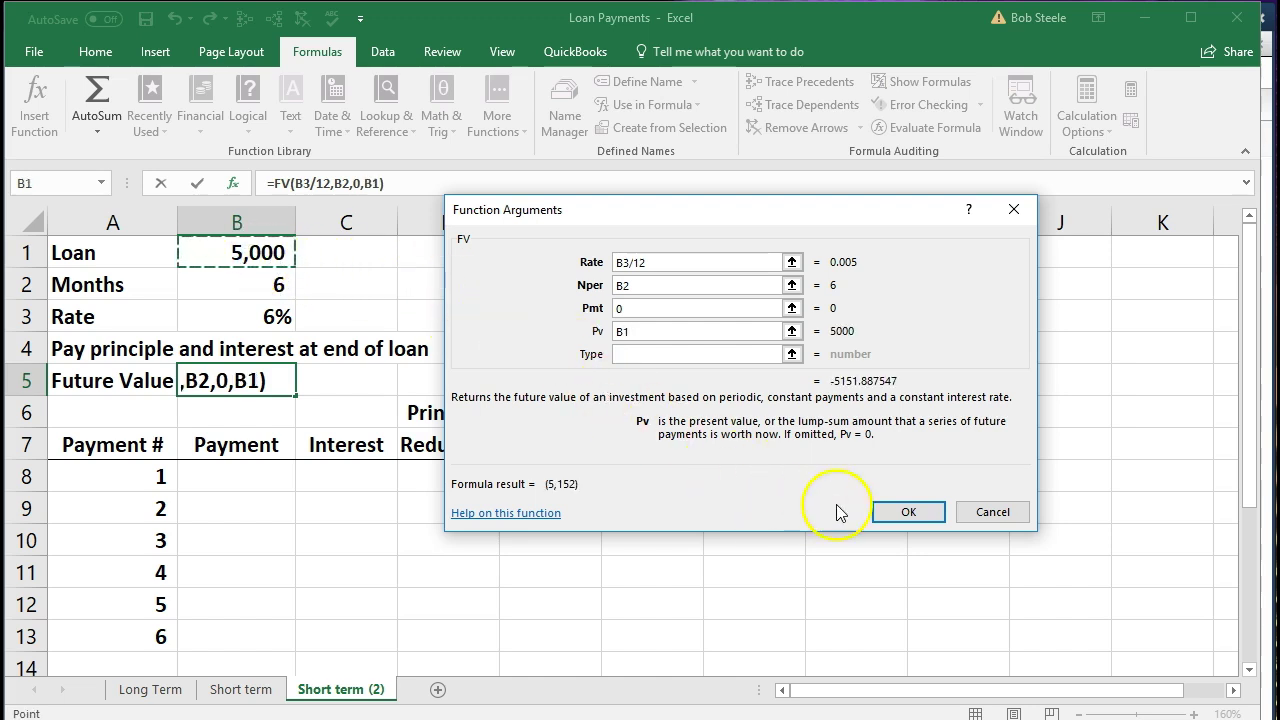
left_click(903, 513)
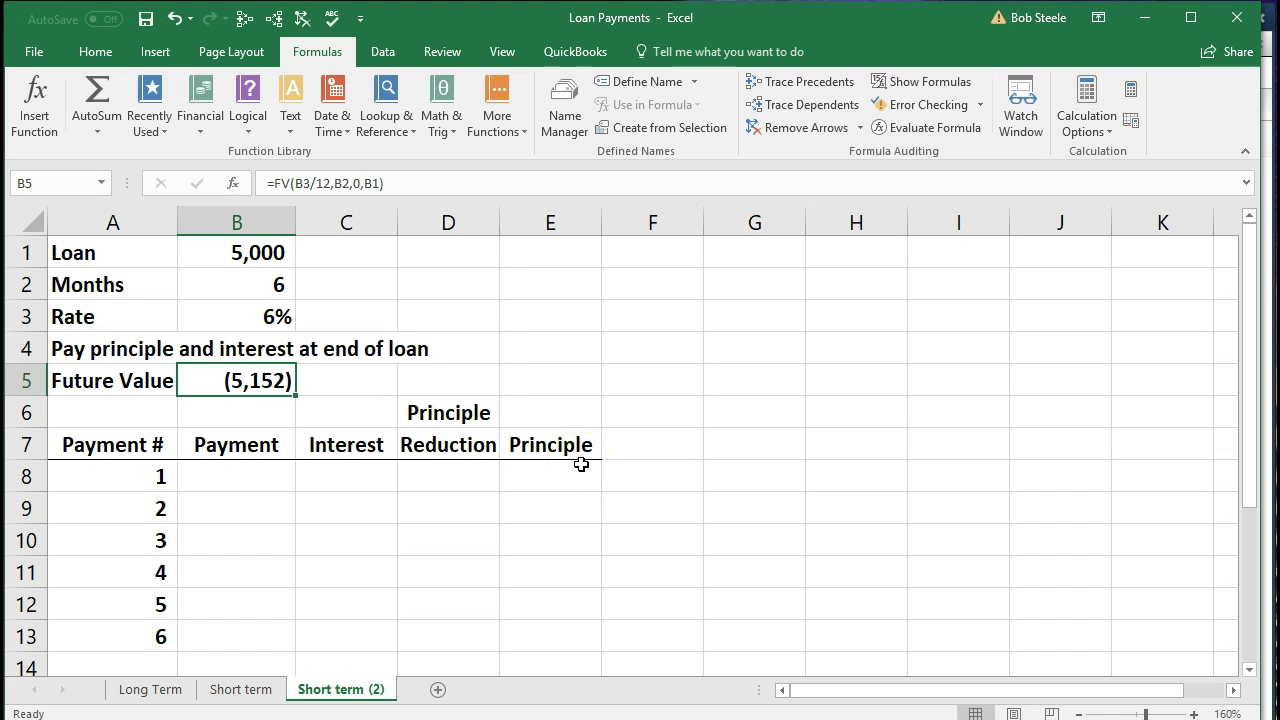
Step: Put a minus sign before FV in the Future Value formula, making it =-FV(B3/12,B2,0,B1)
double_click(258, 378)
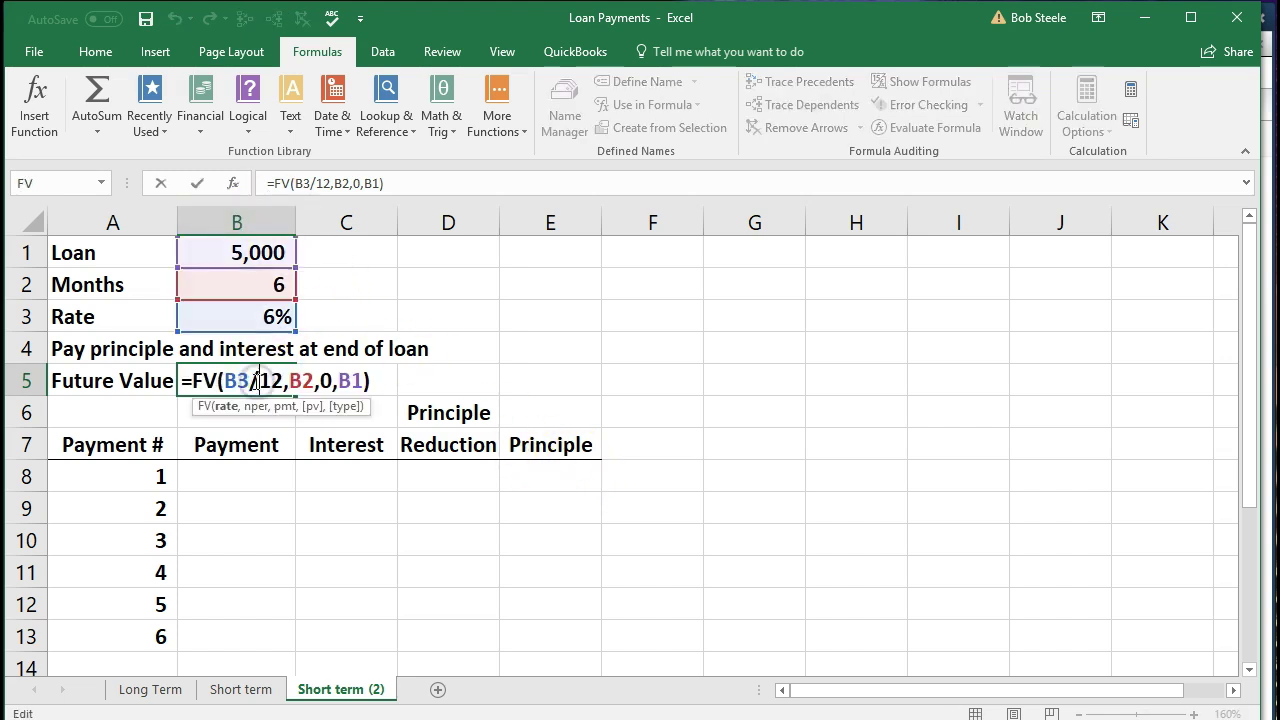
left_click(193, 380)
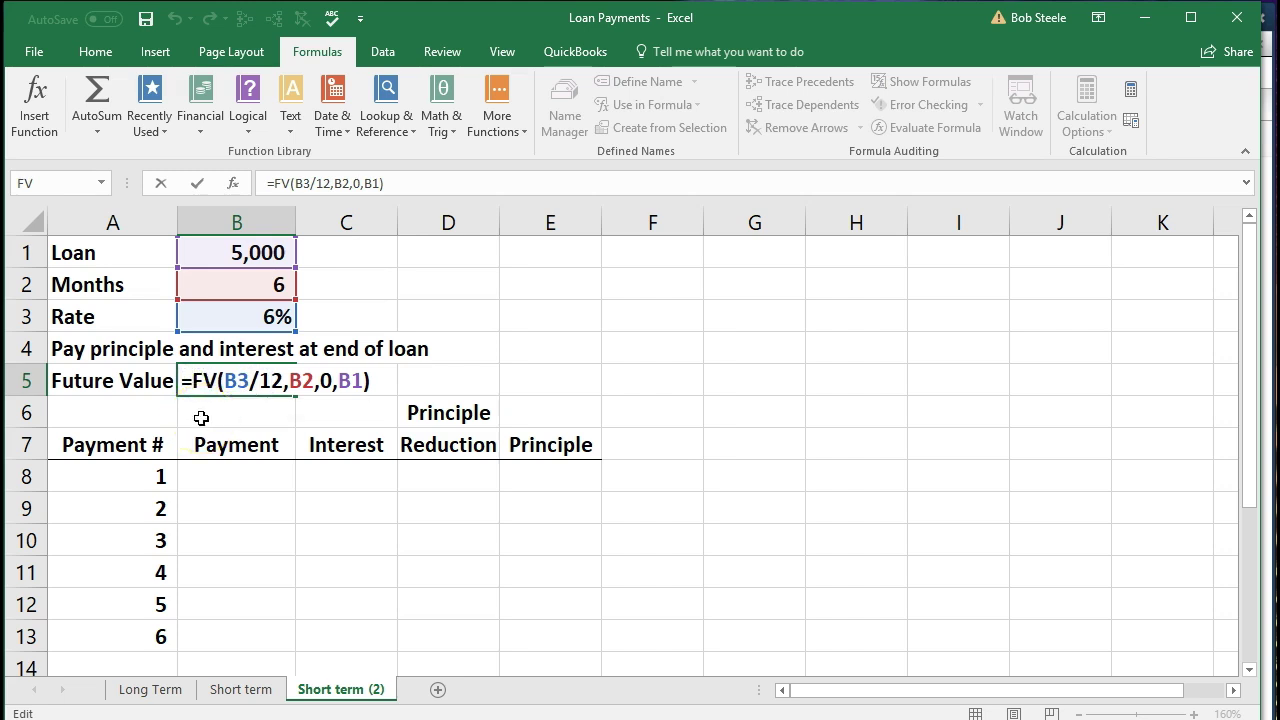
type("-")
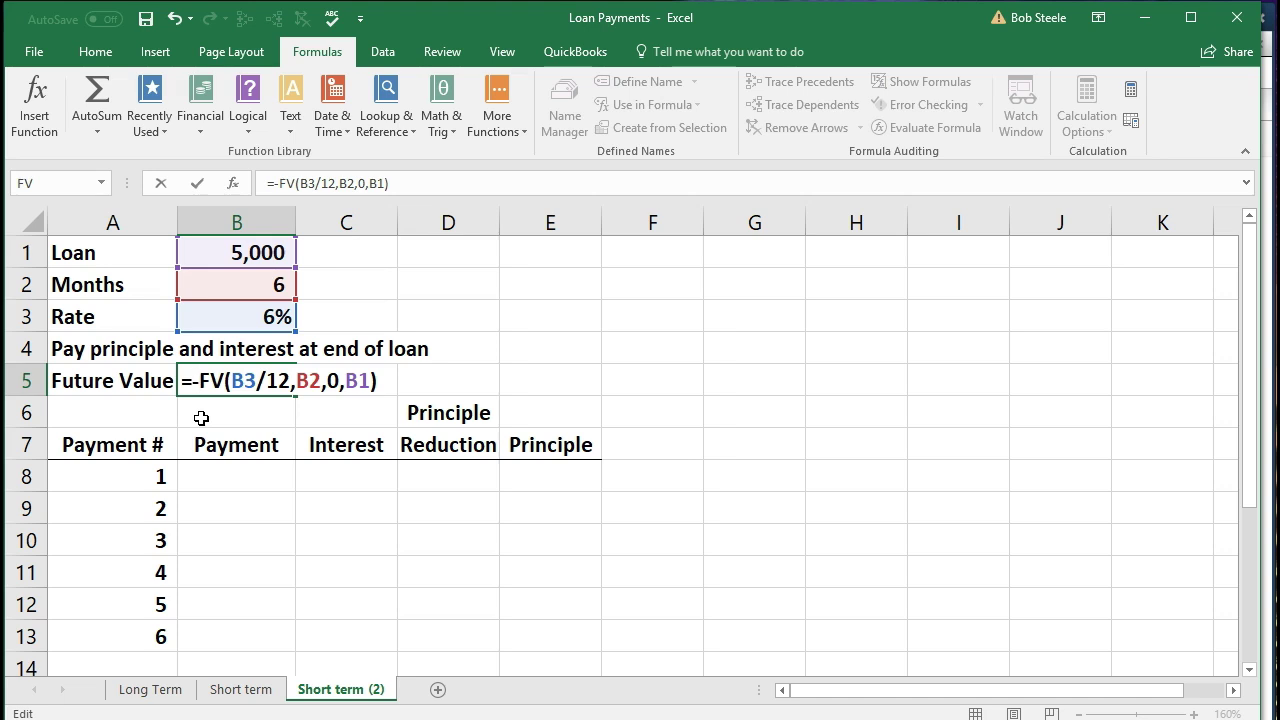
key("Return")
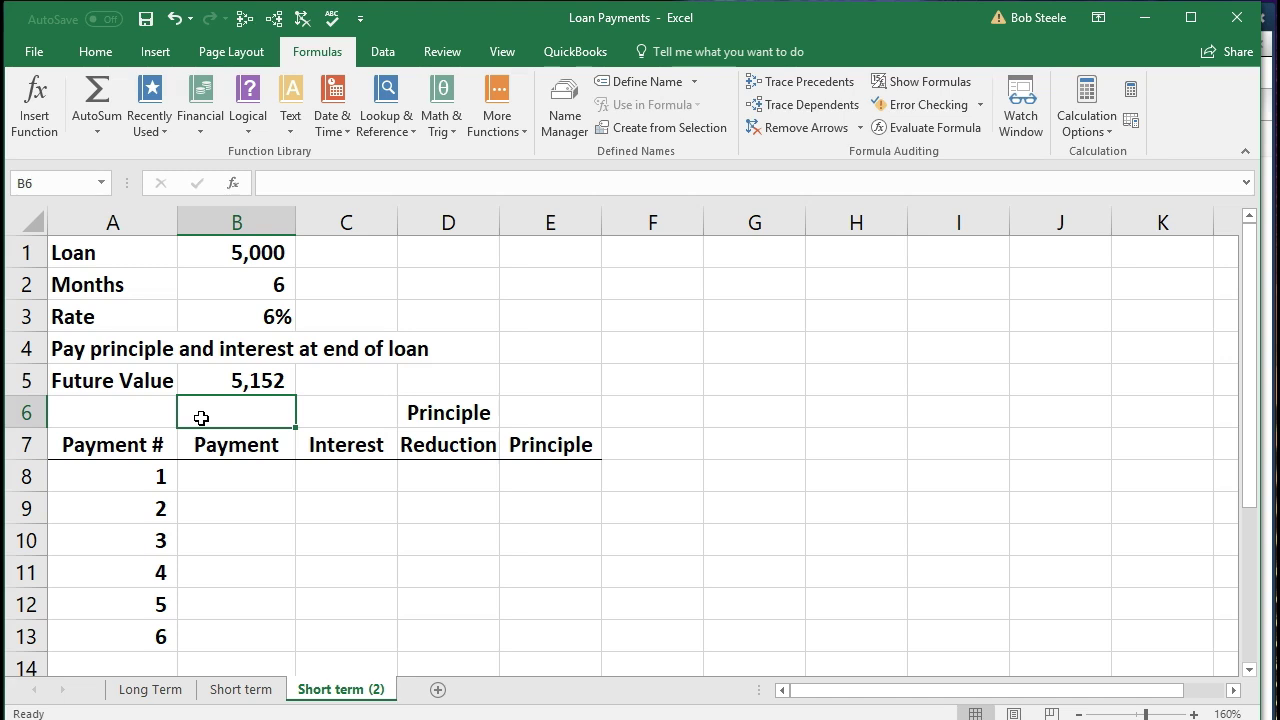
Step: Enter 0 as the payment for payment 1 in B8
left_click(208, 381)
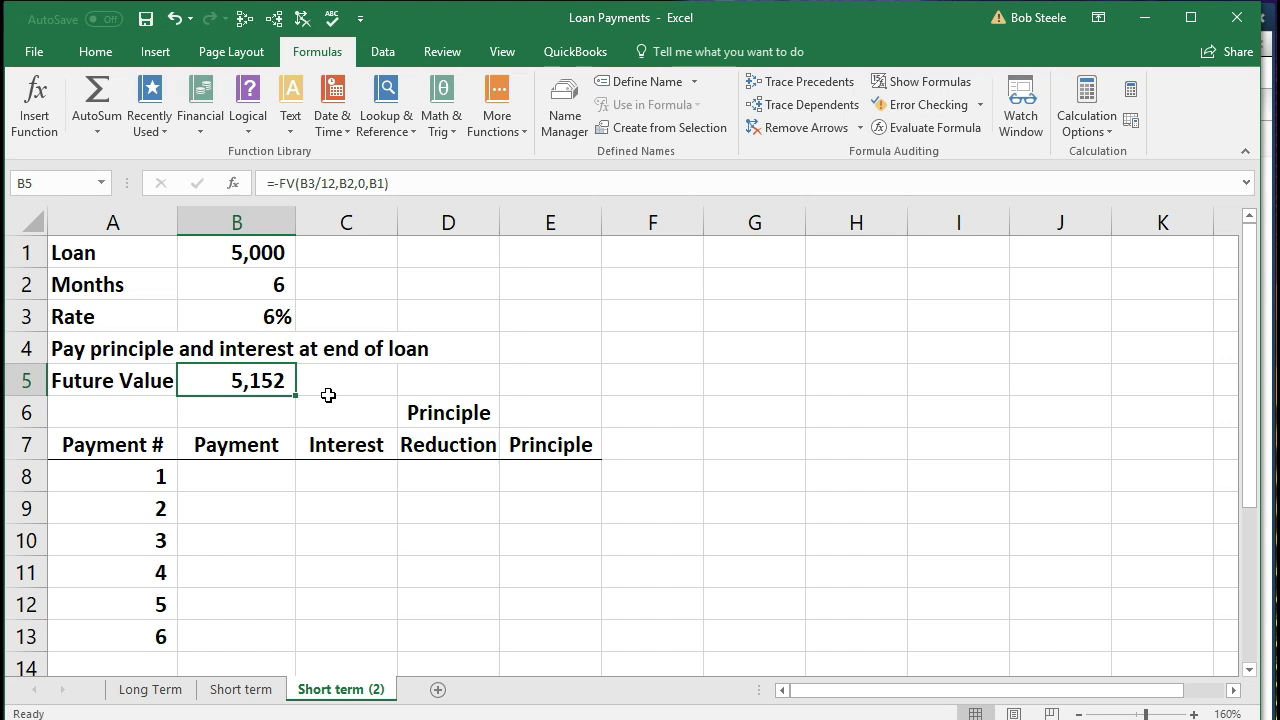
left_click(263, 473)
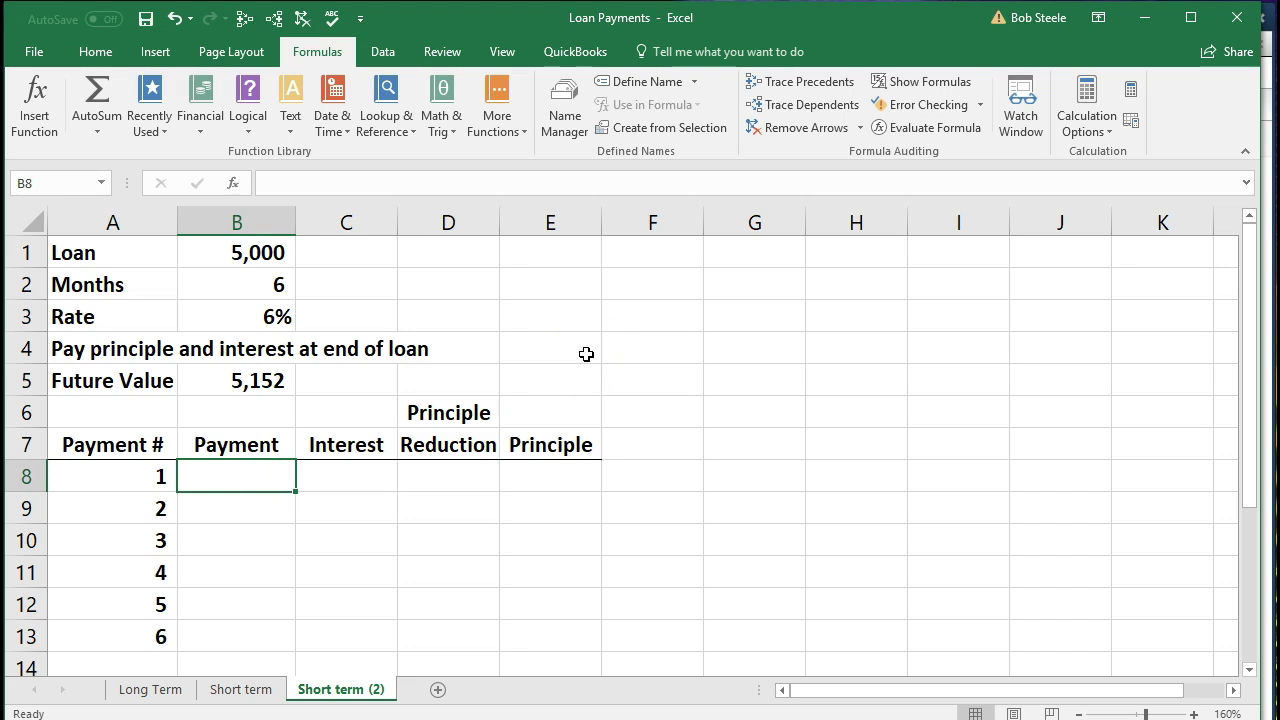
type("0")
key("Tab")
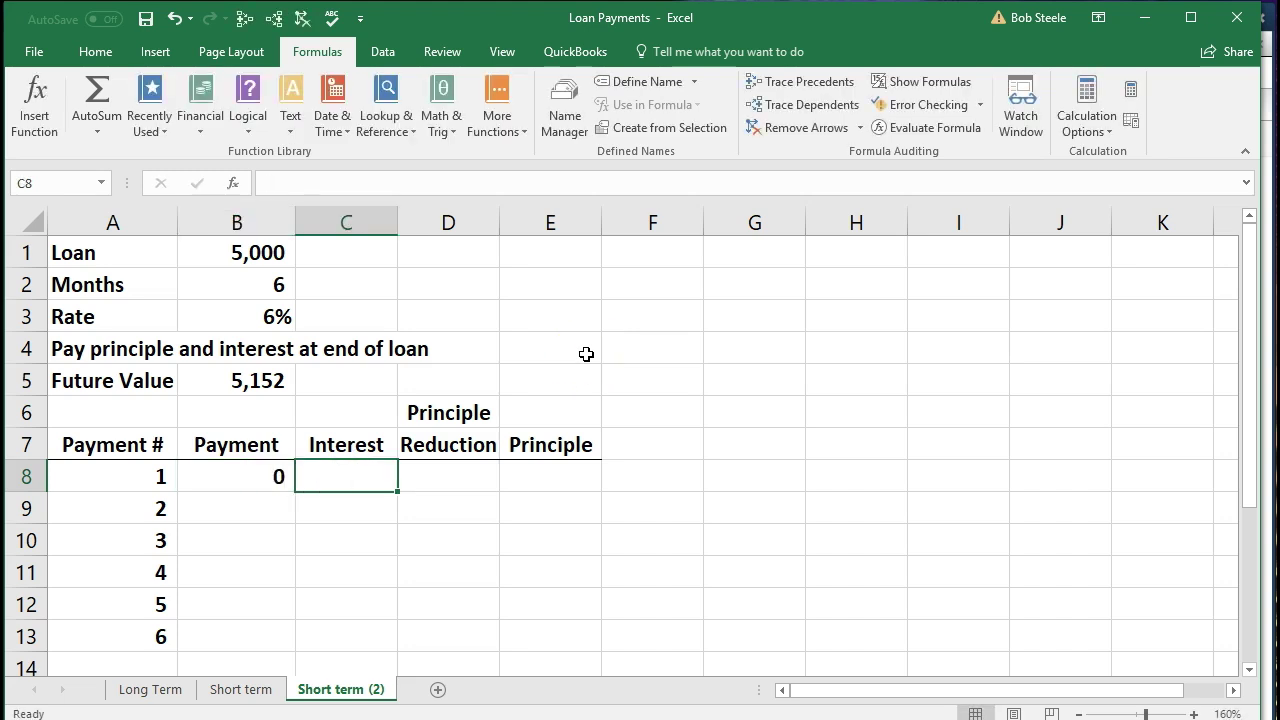
Step: Calculate payment 1's interest in C8 with the formula =B1*B3/12
type("=")
key("Up")
key("Up")
key("Up")
key("Up")
key("Up")
key("Up")
key("Up")
key("Left")
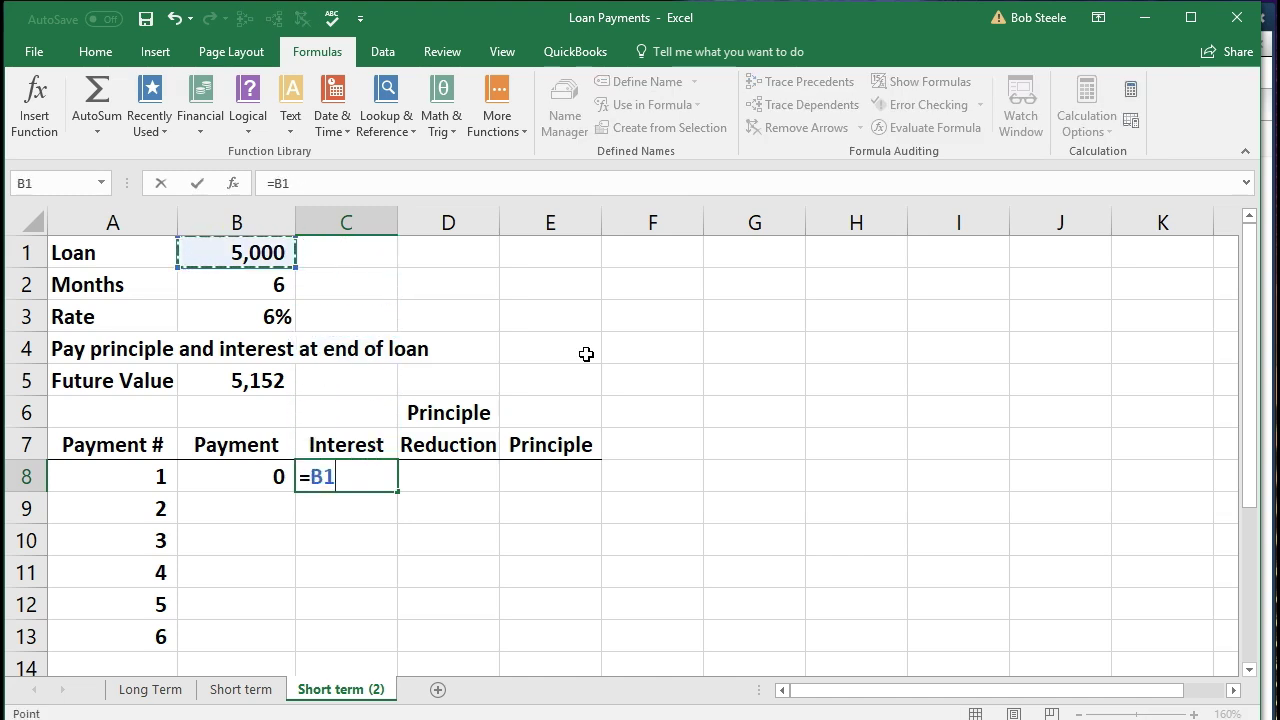
type("*")
key("Up")
key("Up")
key("Up")
key("Up")
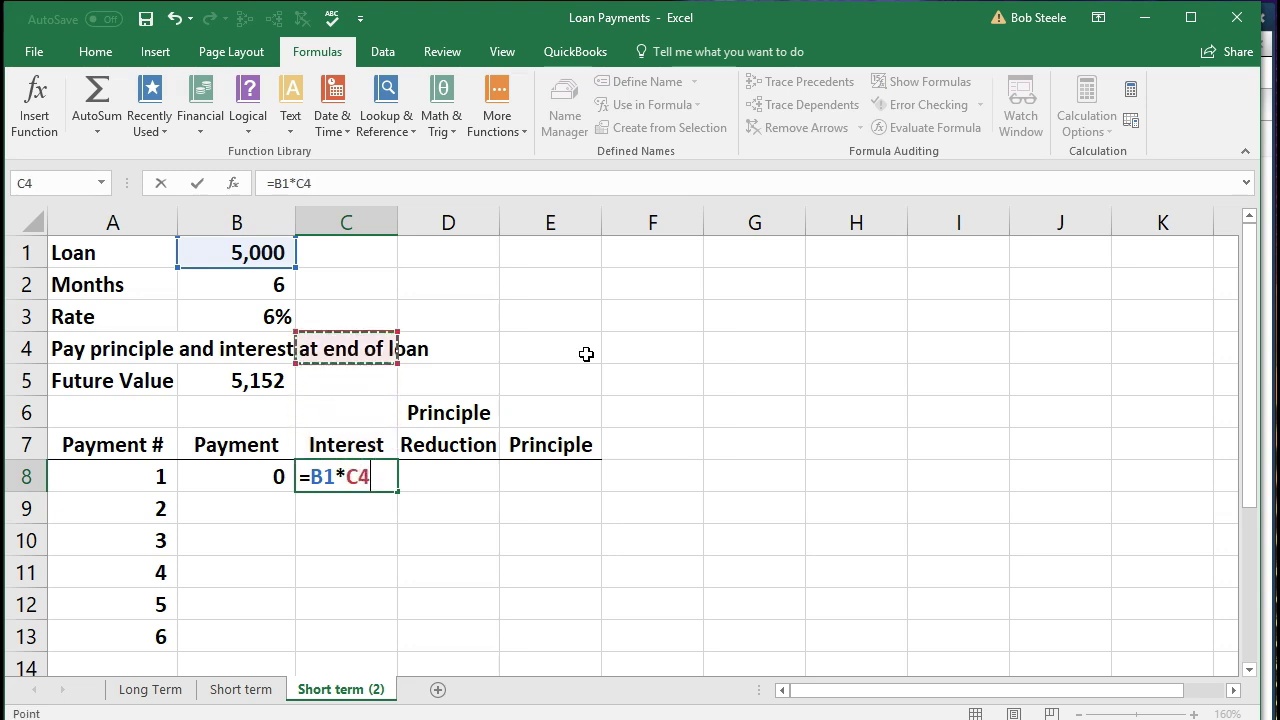
key("Up")
key("Left")
type("/12")
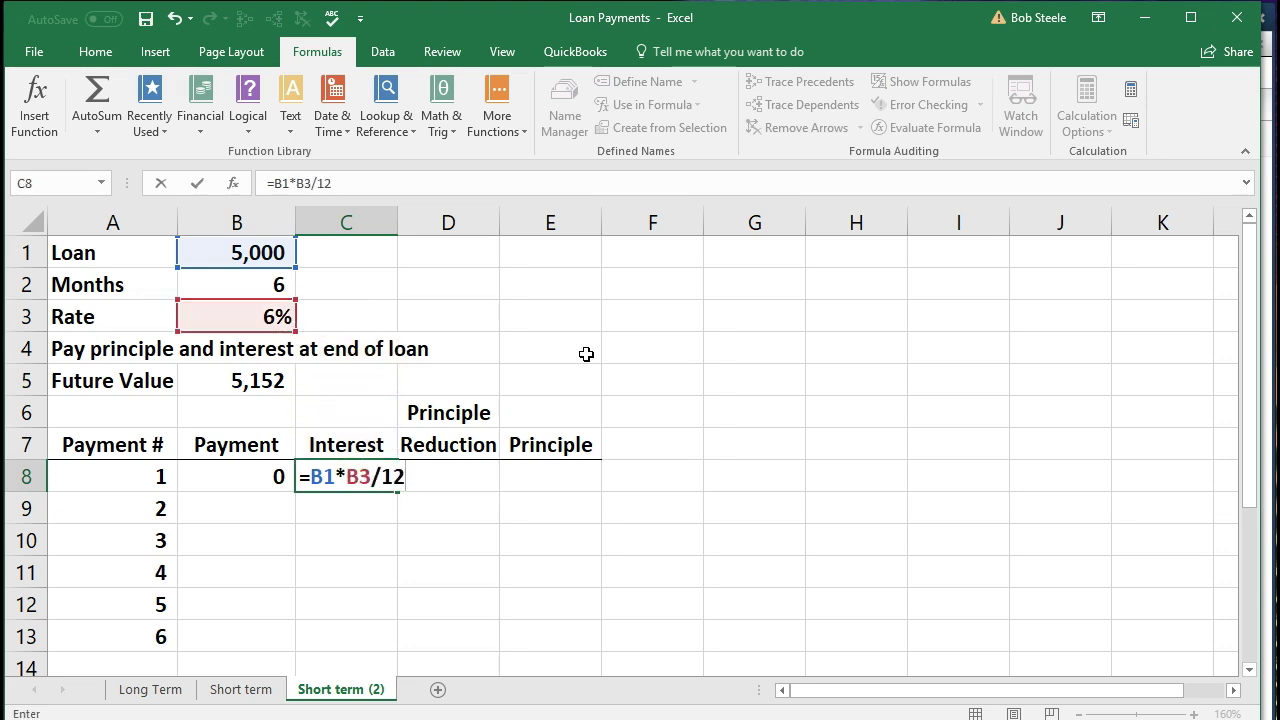
key("Return")
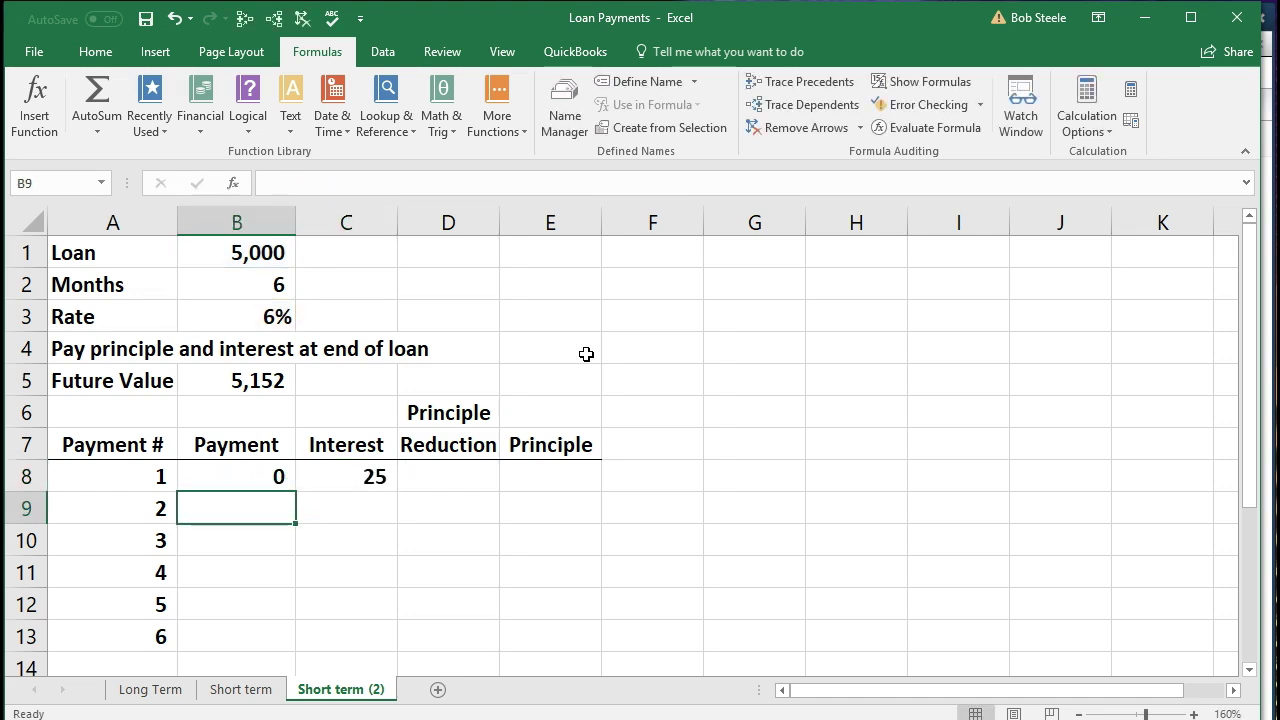
Step: Calculate payment 1's principle reduction in D8 as the payment less the interest
key("Right")
key("Up")
key("Right")
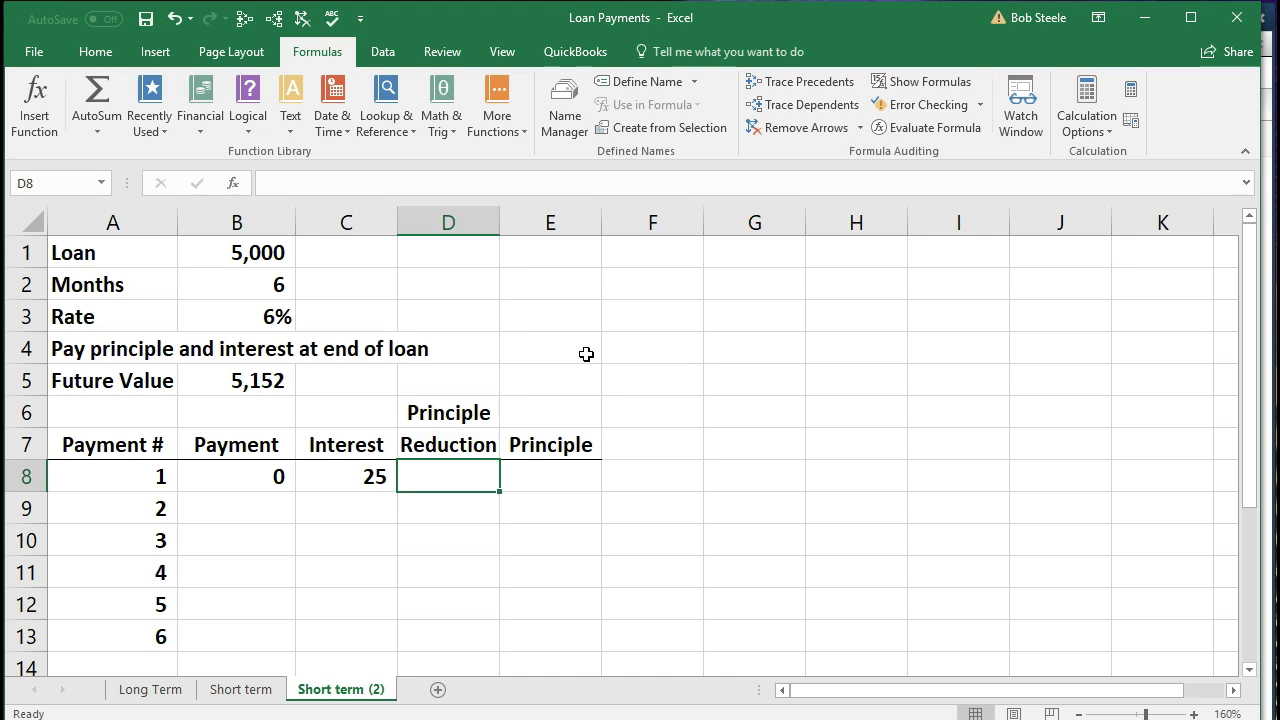
type("-")
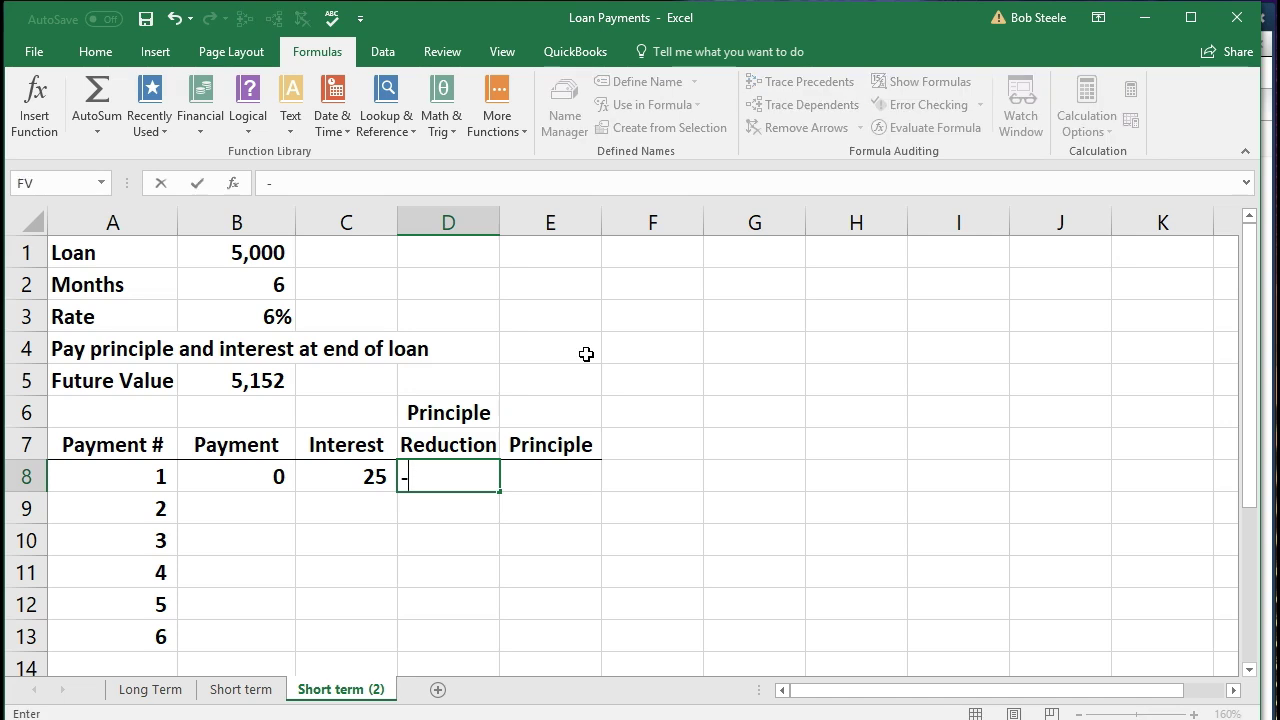
key("Left")
type("-")
key("Left")
key("Return")
Step: Calculate the principle after payment 1 in E8 with the formula +B1-D8
key("Right")
key("Up")
type("+")
key("Up")
key("Up")
key("Up")
key("Up")
key("Up")
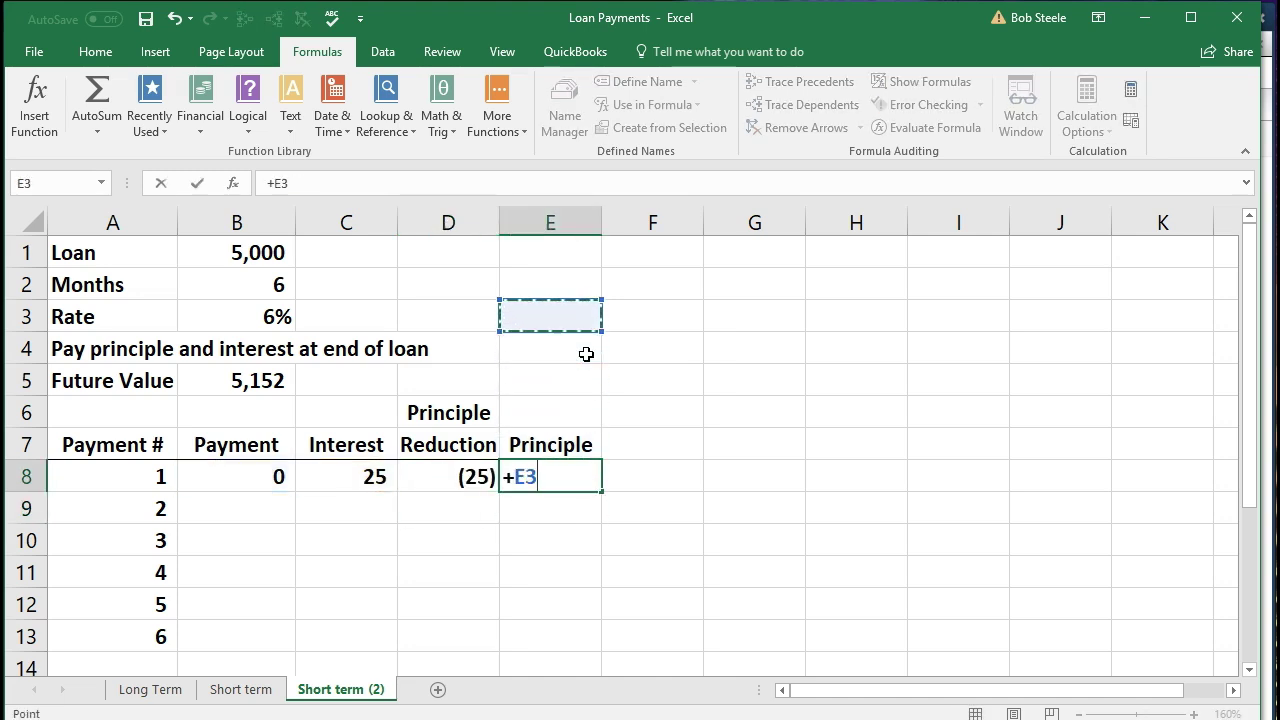
key("Up")
key("Up")
key("Left")
key("Left")
key("Left")
type("-")
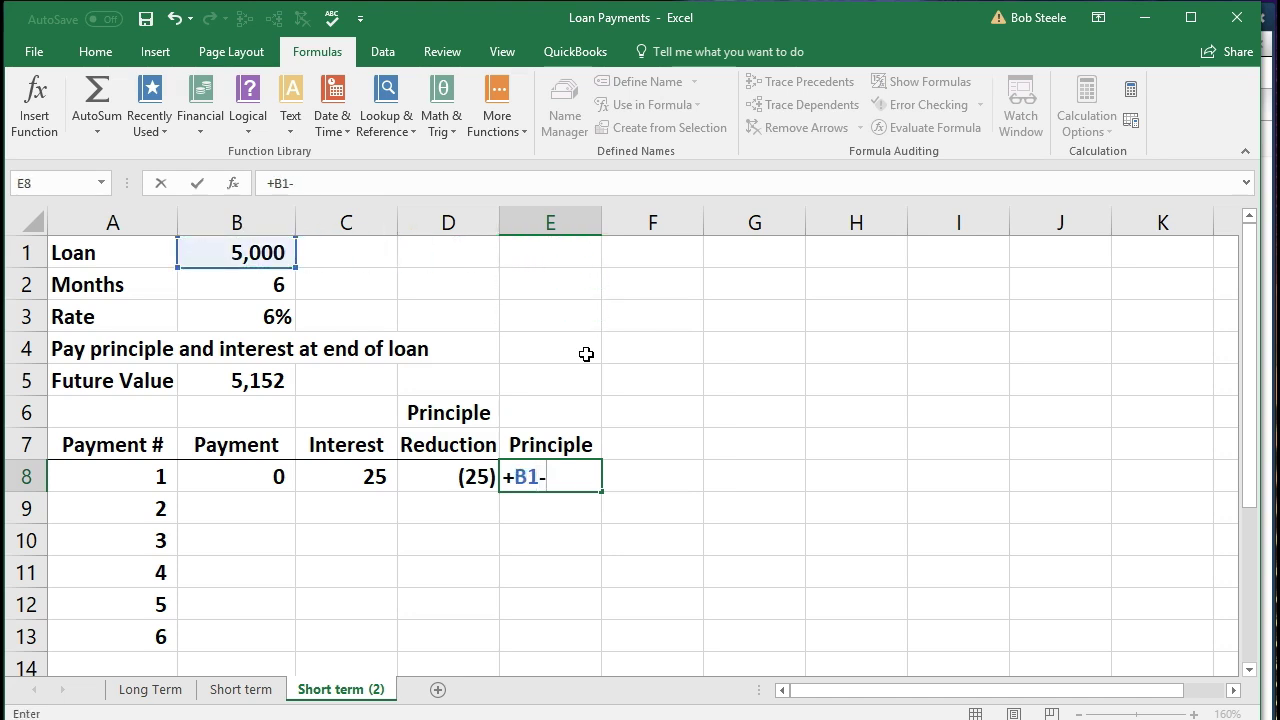
key("Left")
key("Return")
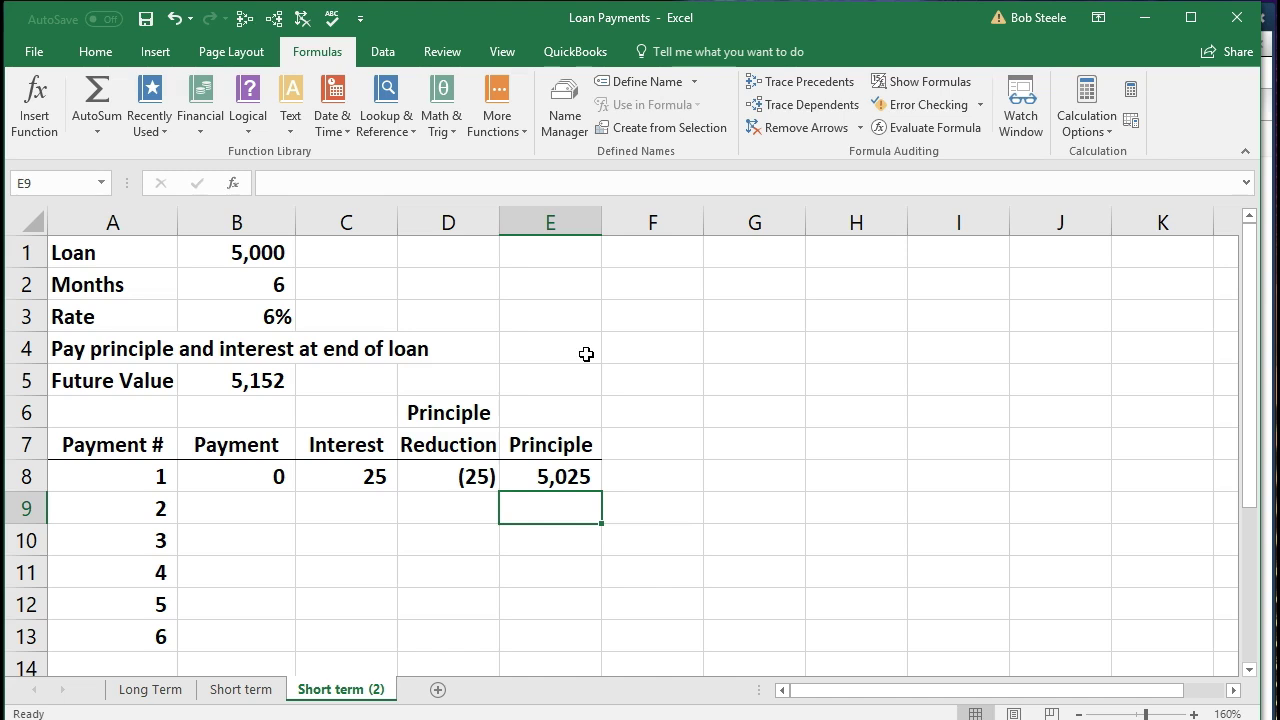
Step: Link payment 2's payment amount in B9 to the payment above it in B8
key("Left")
key("Left")
key("Left")
type("+")
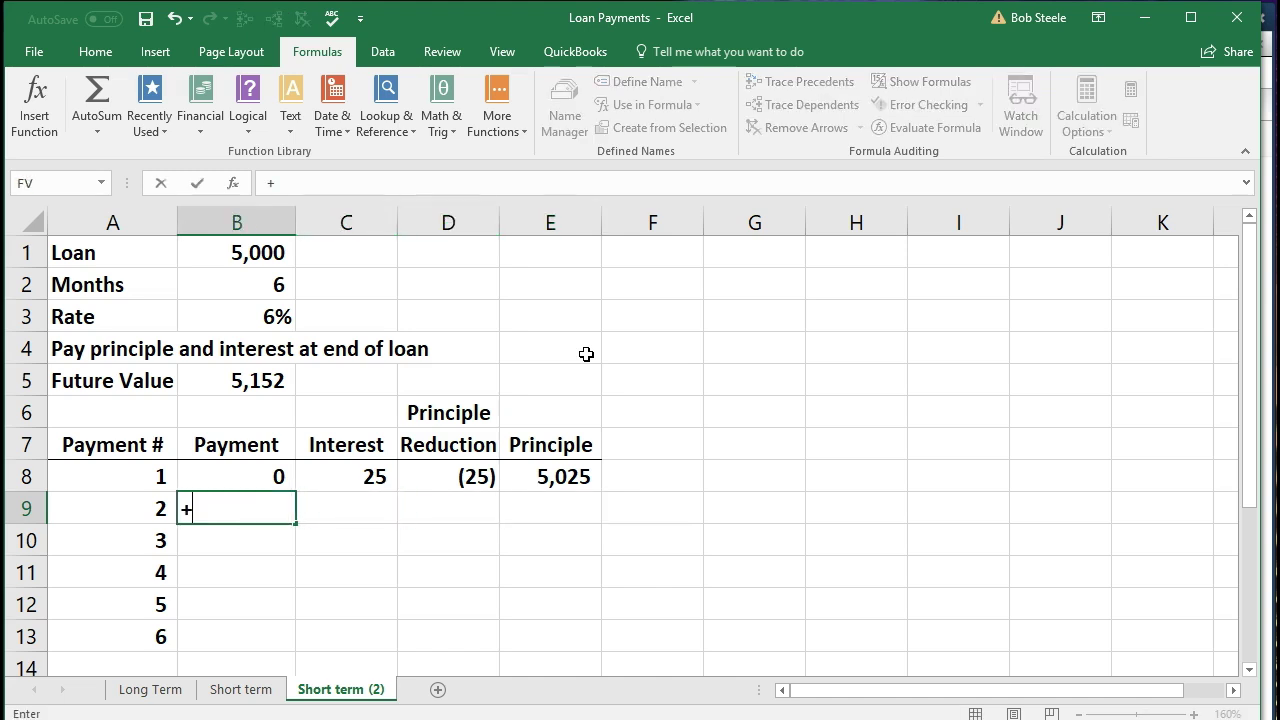
key("Up")
key("Tab")
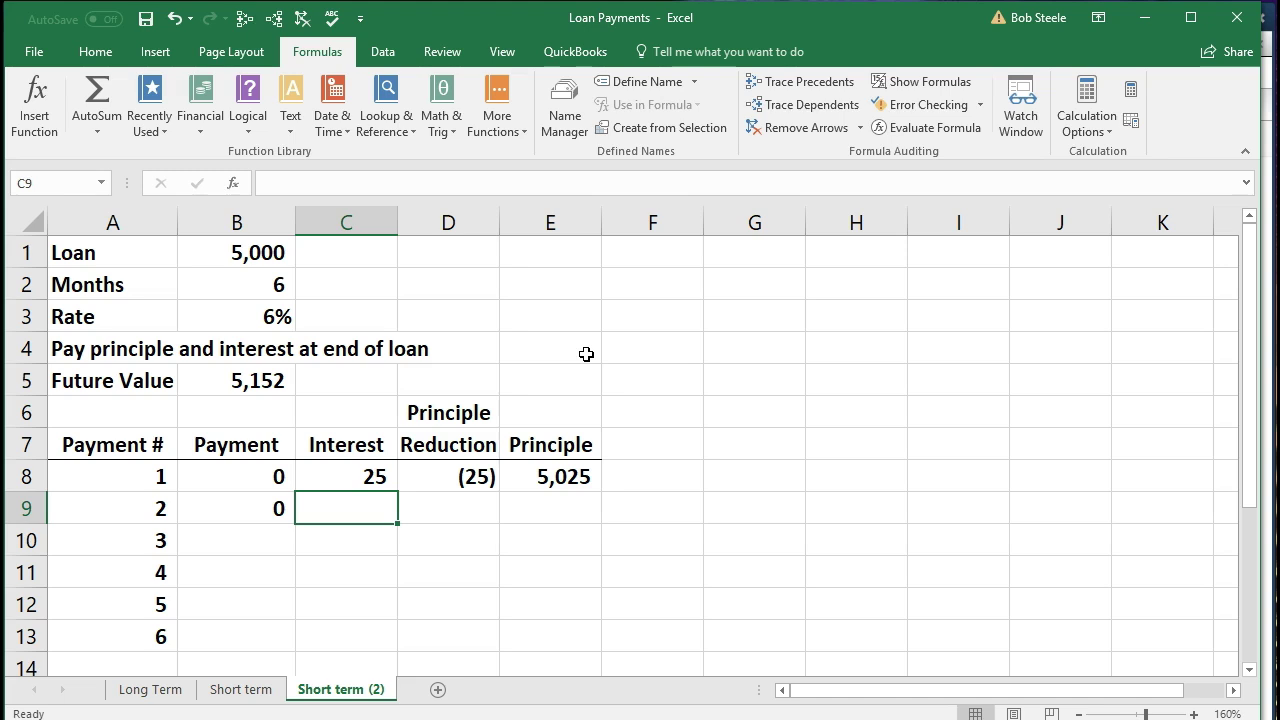
Step: Calculate payment 2's interest in C9 with the formula =E8*B3/12
type("=")
key("Right")
key("Right")
key("Up")
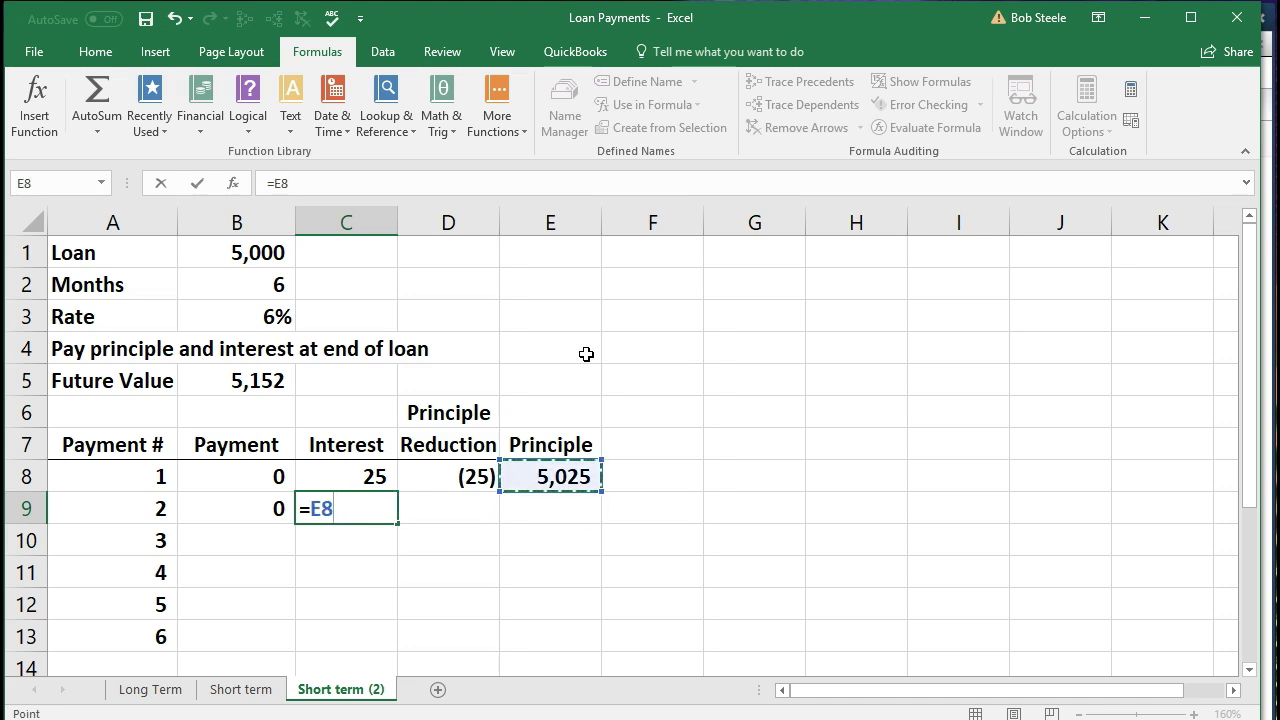
type("*")
key("Up")
key("Up")
key("Up")
key("Up")
key("Up")
key("Up")
key("Left")
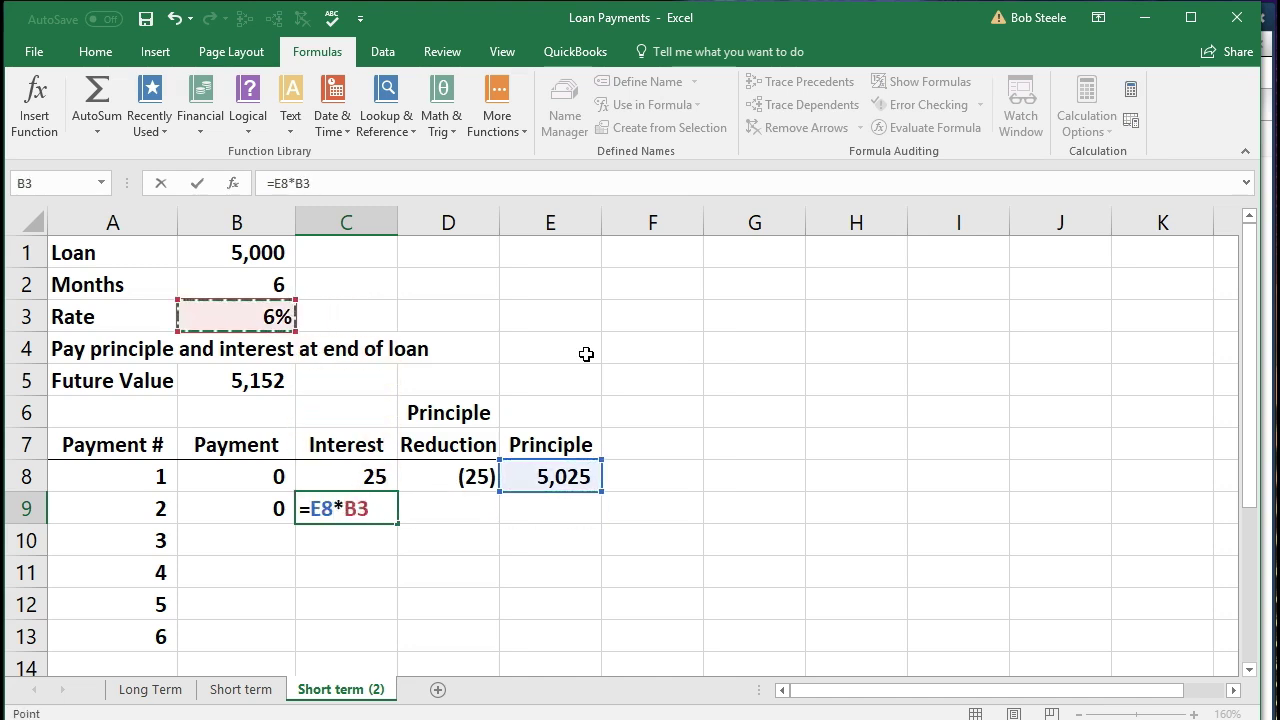
type("/12")
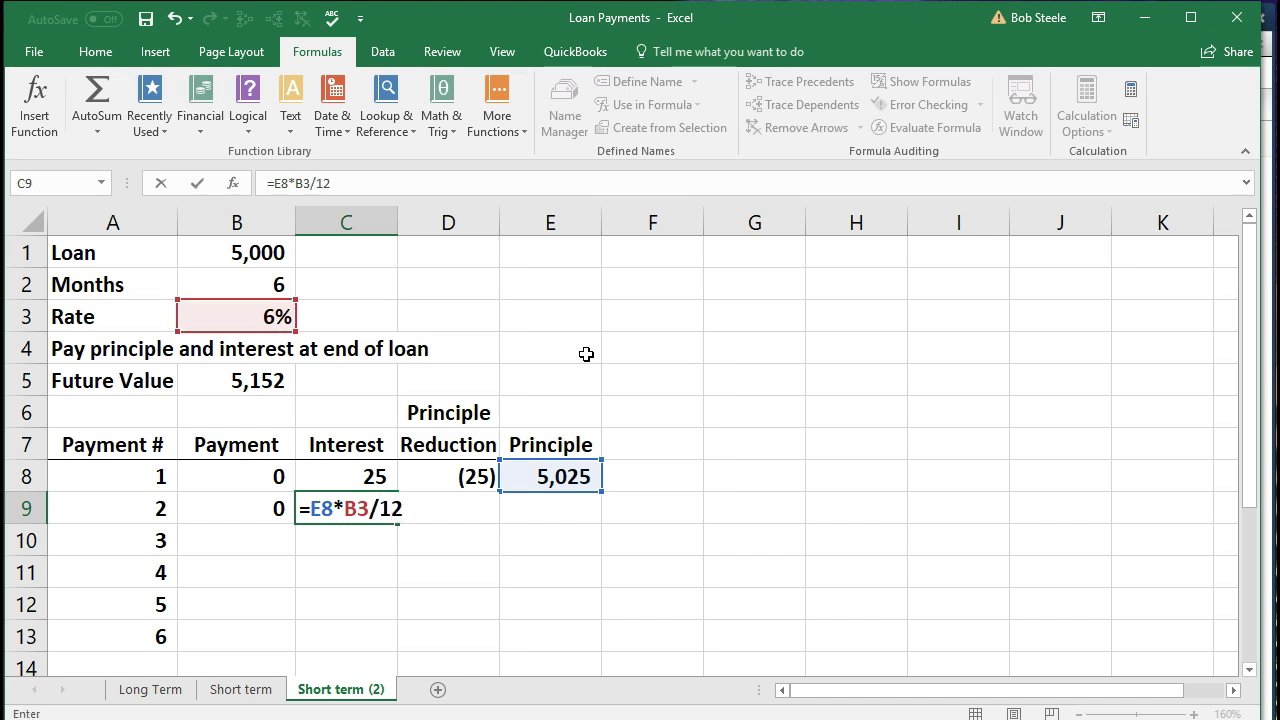
key("Return")
Step: Calculate payment 2's principle reduction in D9 with the formula +B9-C9
key("Right")
key("Right")
key("Up")
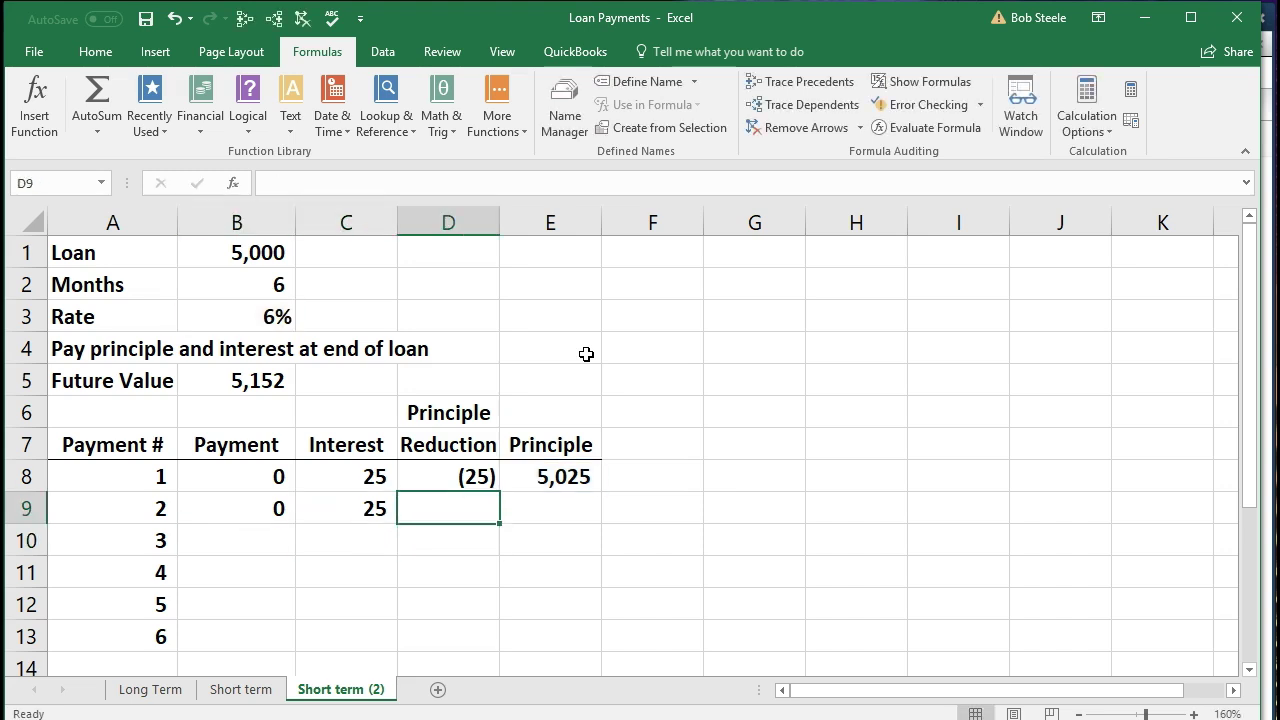
type("+")
key("Left")
key("Left")
type("-")
key("Left")
key("Return")
Step: Enter the formula +E8+D9 for payment 2's principle in E9
key("Up")
key("Right")
type("+")
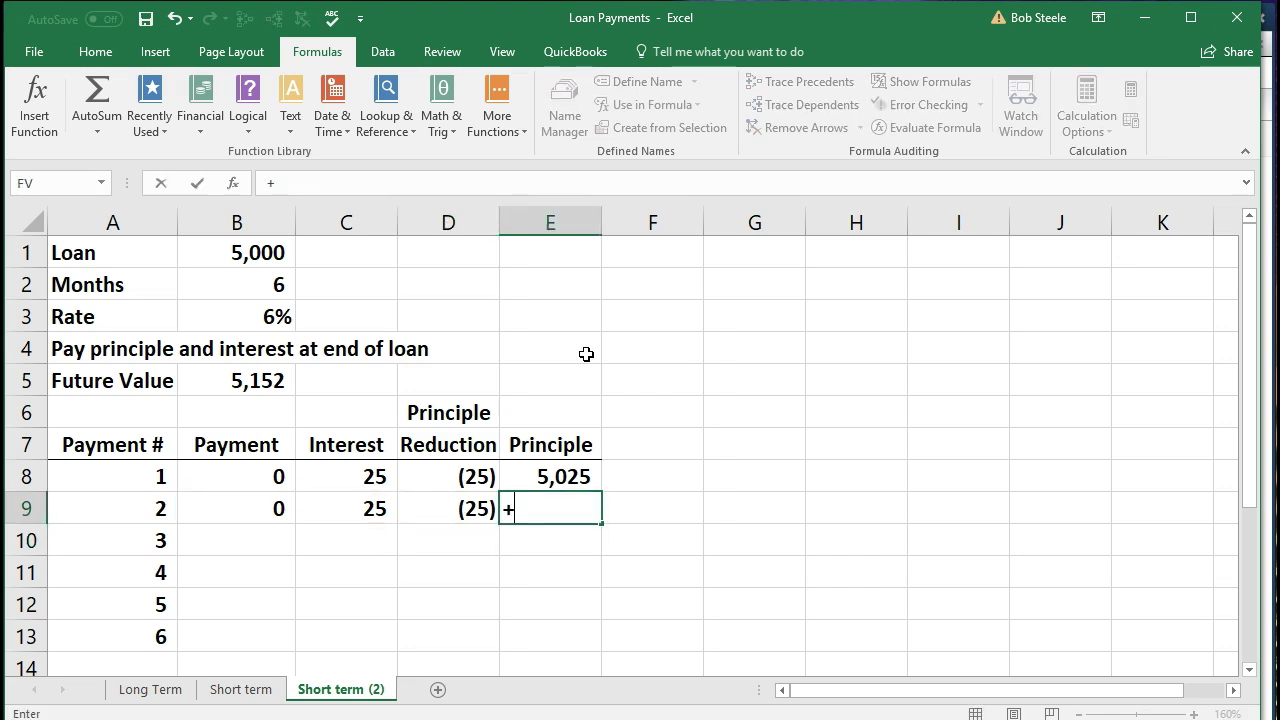
key("Up")
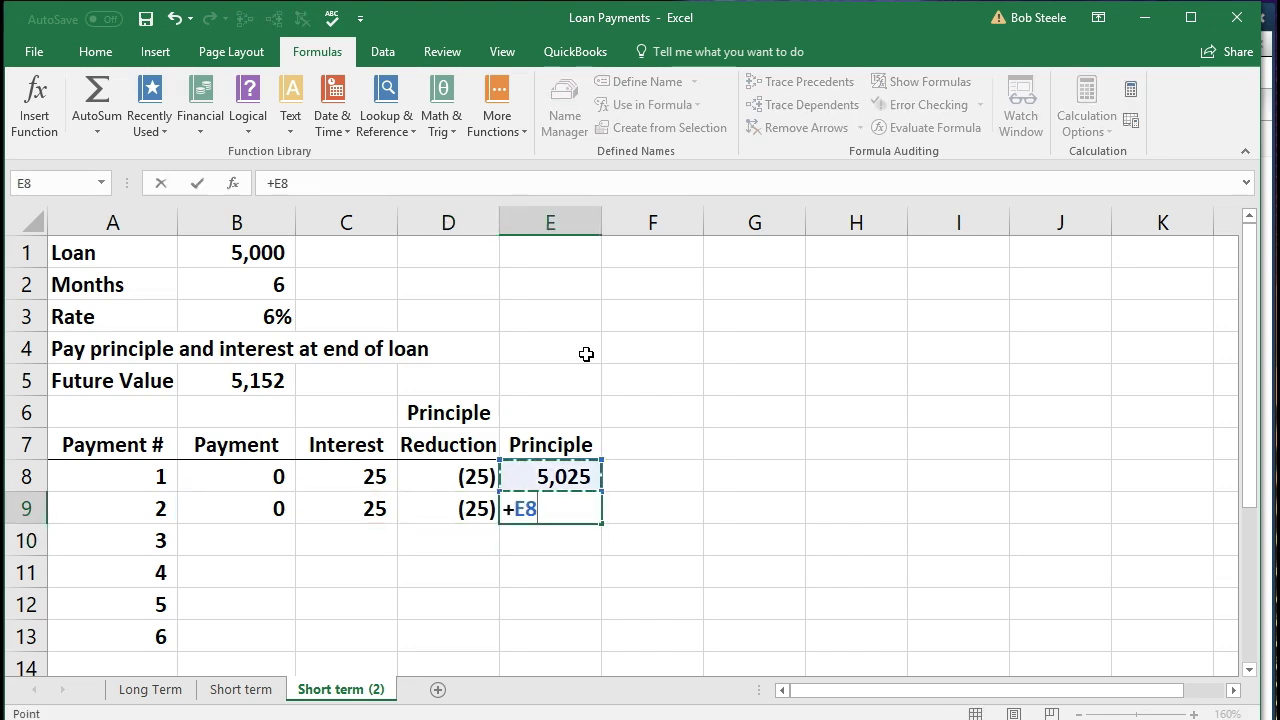
type("+")
key("Left")
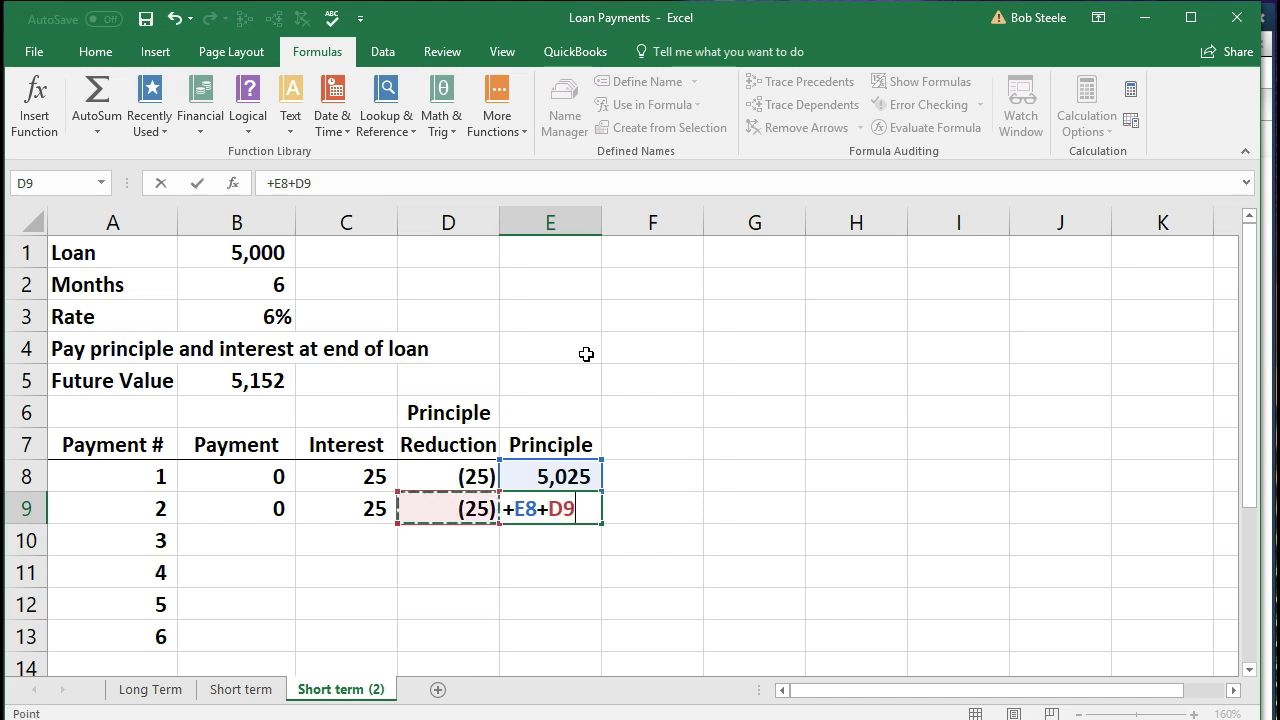
key("Return")
Step: Replace payment 2's principle formula in E9 with +E8-D9
key("Up")
type("+")
key("Up")
type("-")
key("Left")
key("Return")
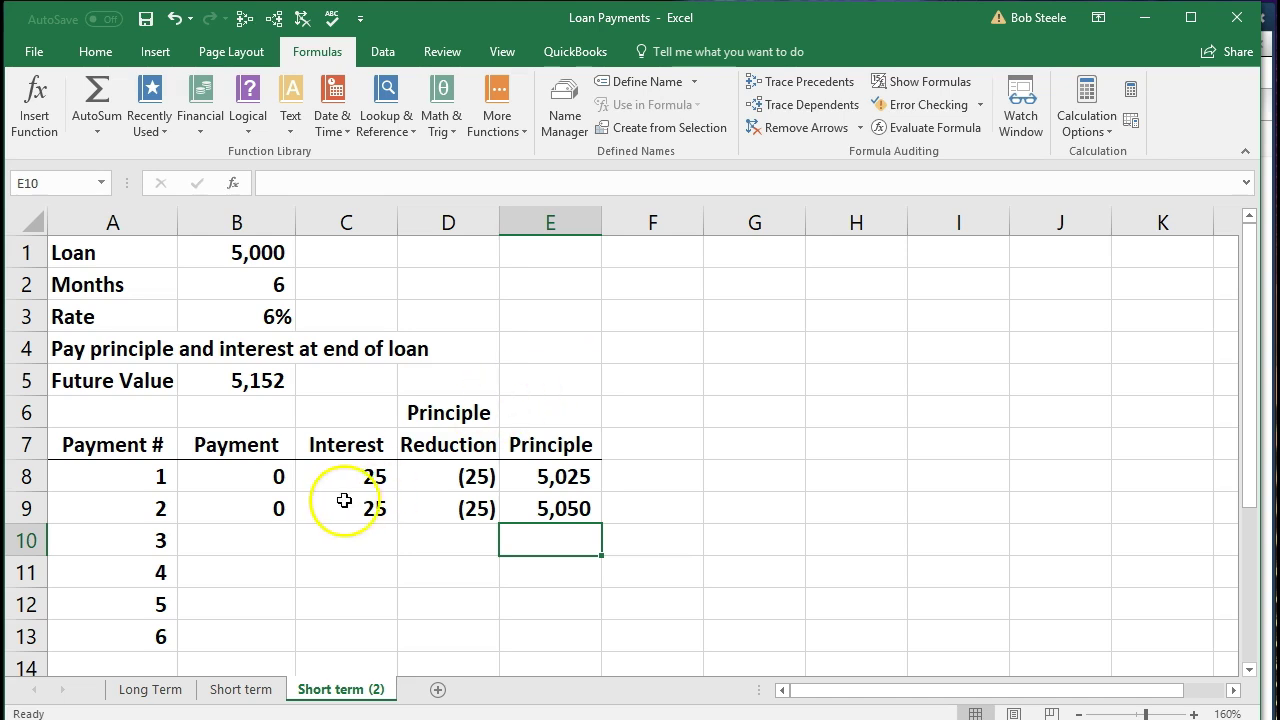
Step: Try to fill the payment 2 formulas in B9:E9 down through row 13, and undo the fill
left_click_drag(274, 506, 524, 493)
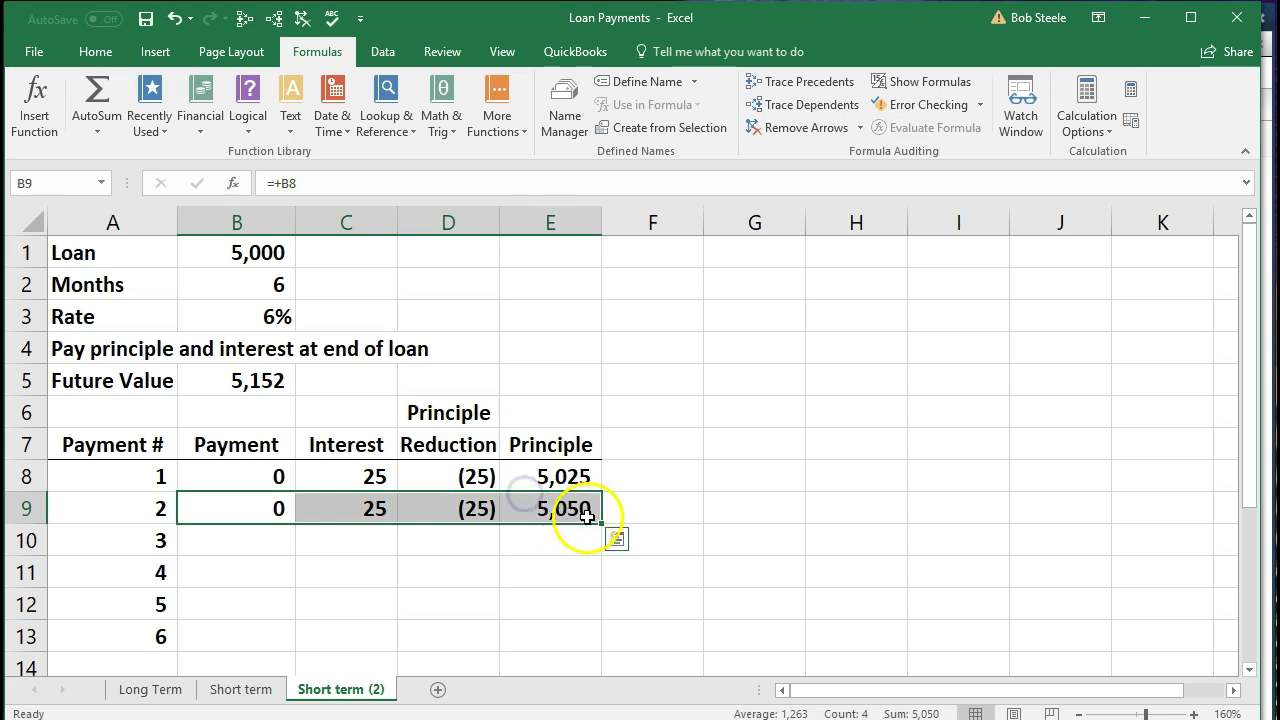
left_click_drag(601, 523, 586, 640)
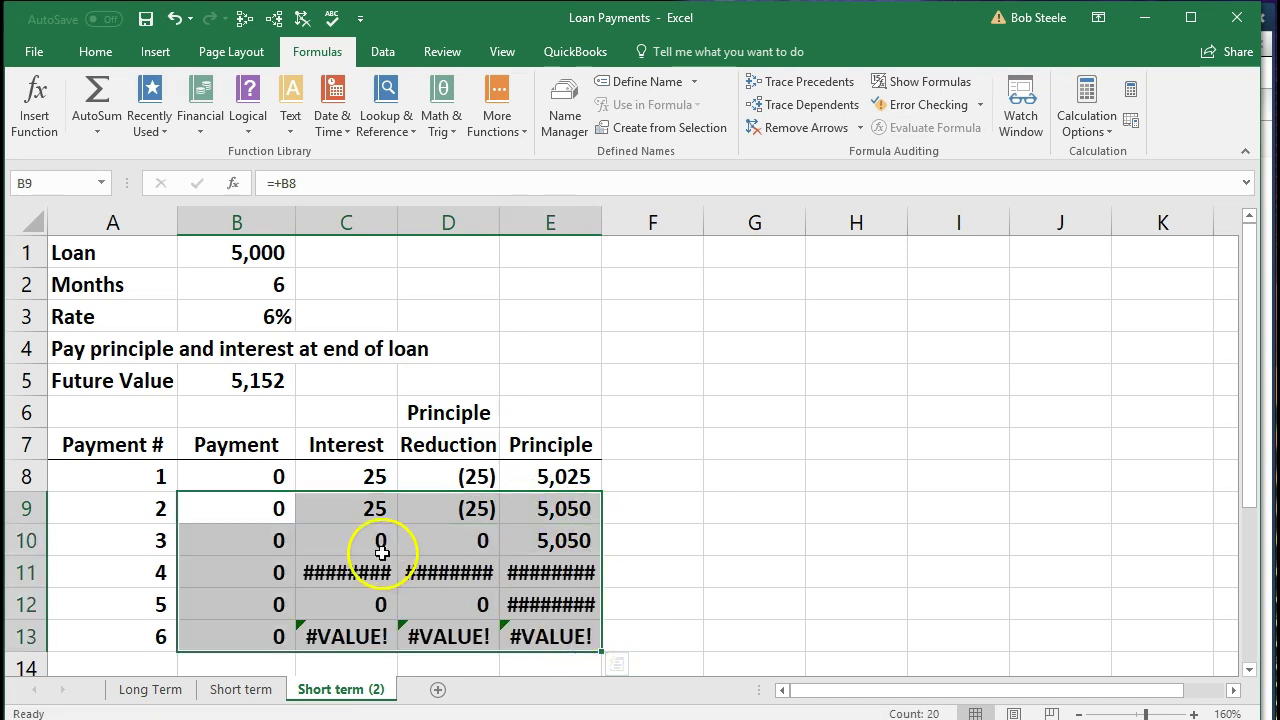
left_click(175, 20)
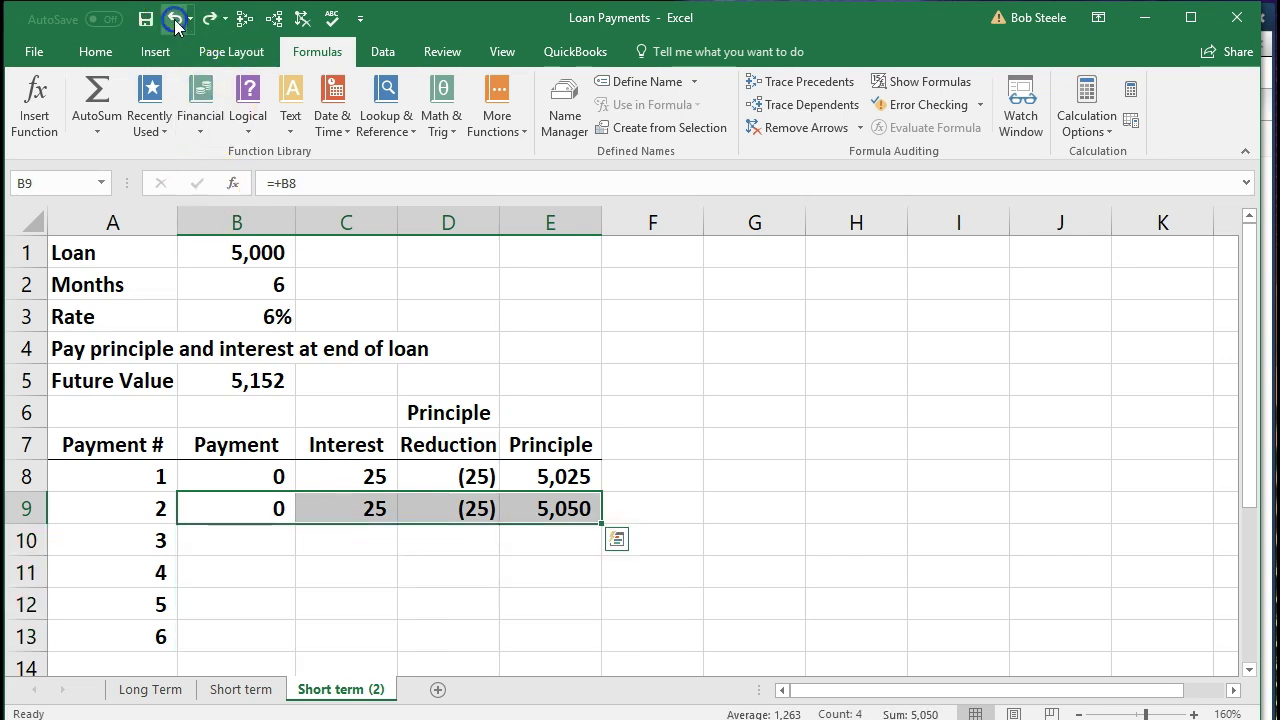
Step: Make the rate reference in C9 absolute as =E8*$B$3/12, and fill B9:E9 down through row 13
double_click(337, 510)
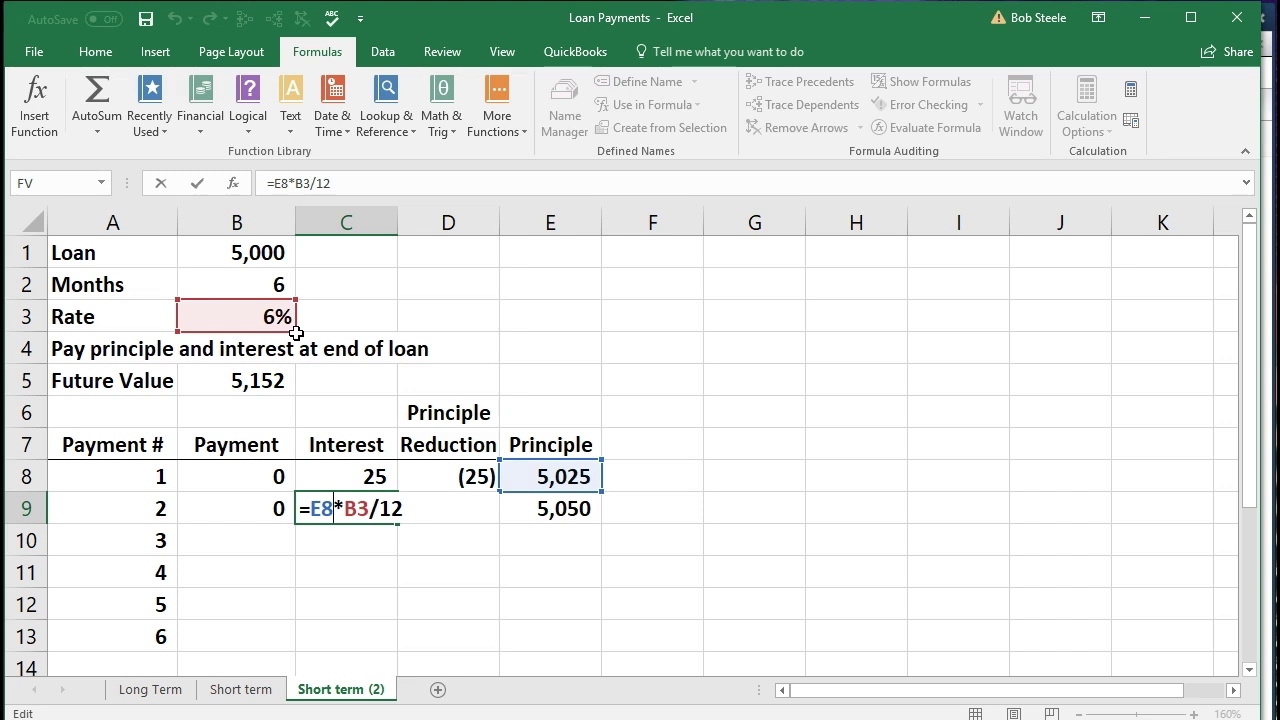
left_click(297, 300)
left_click(301, 183)
key("F4")
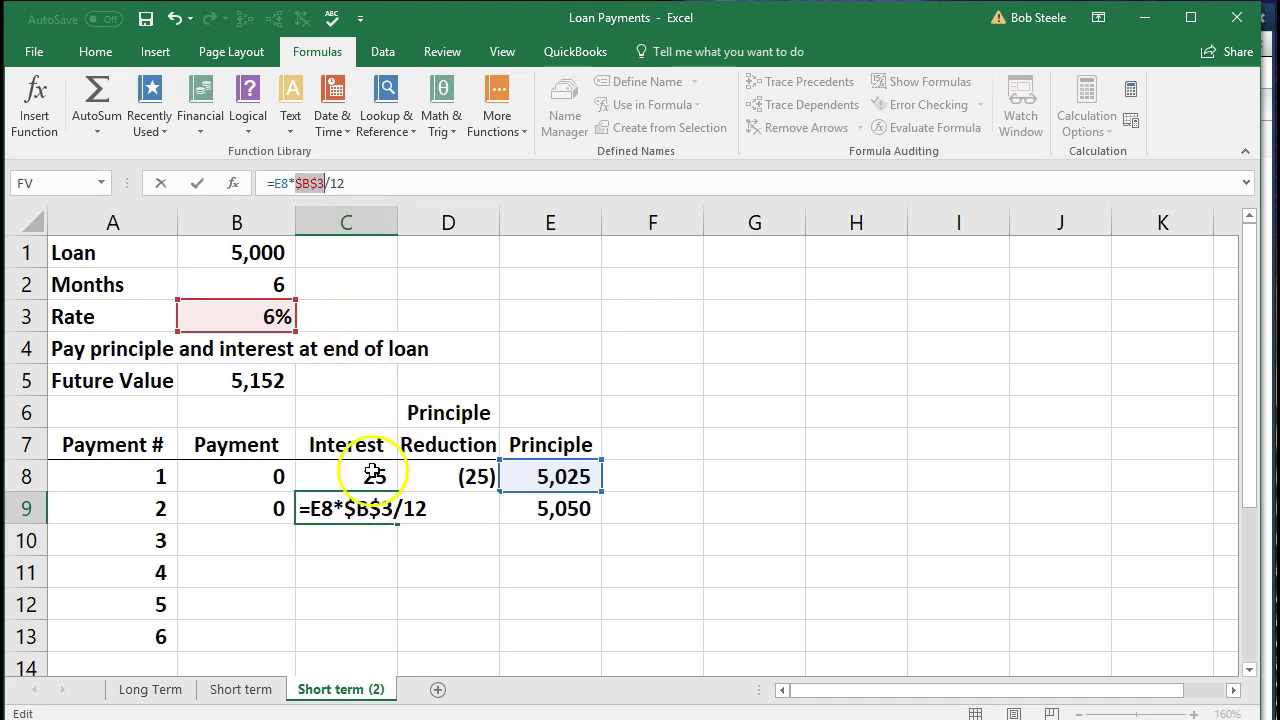
key("Return")
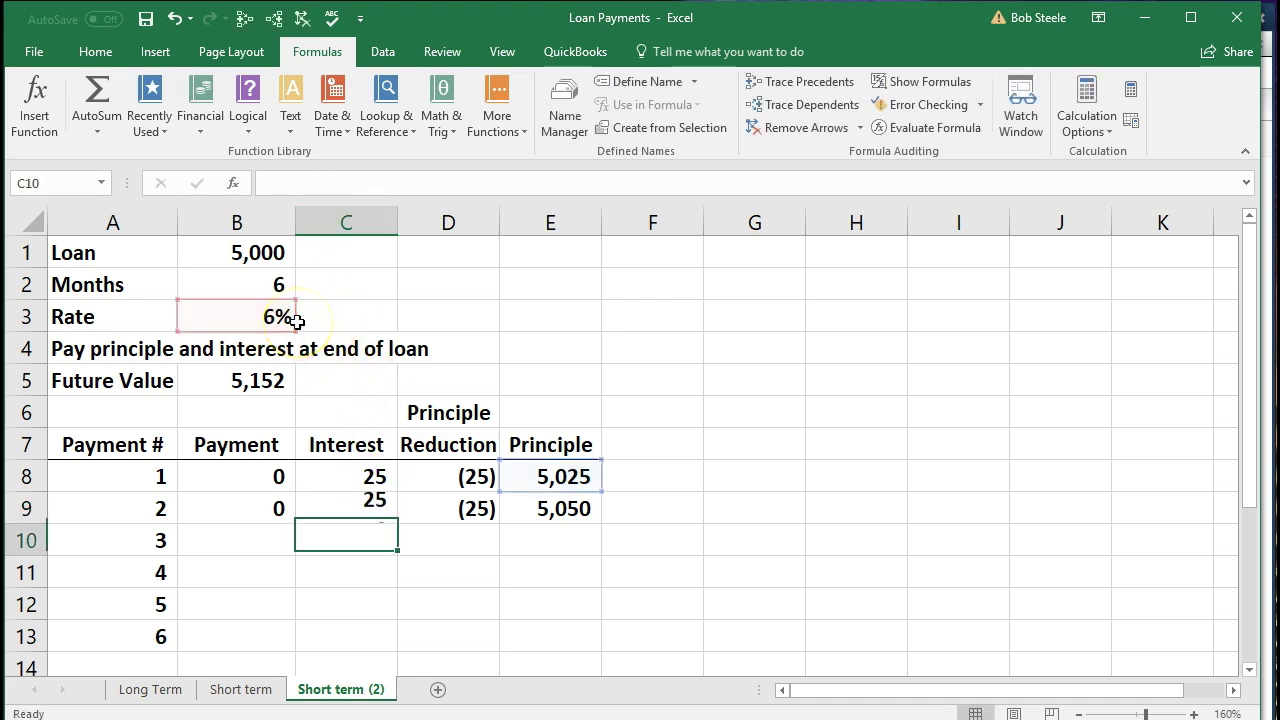
left_click_drag(254, 506, 600, 652)
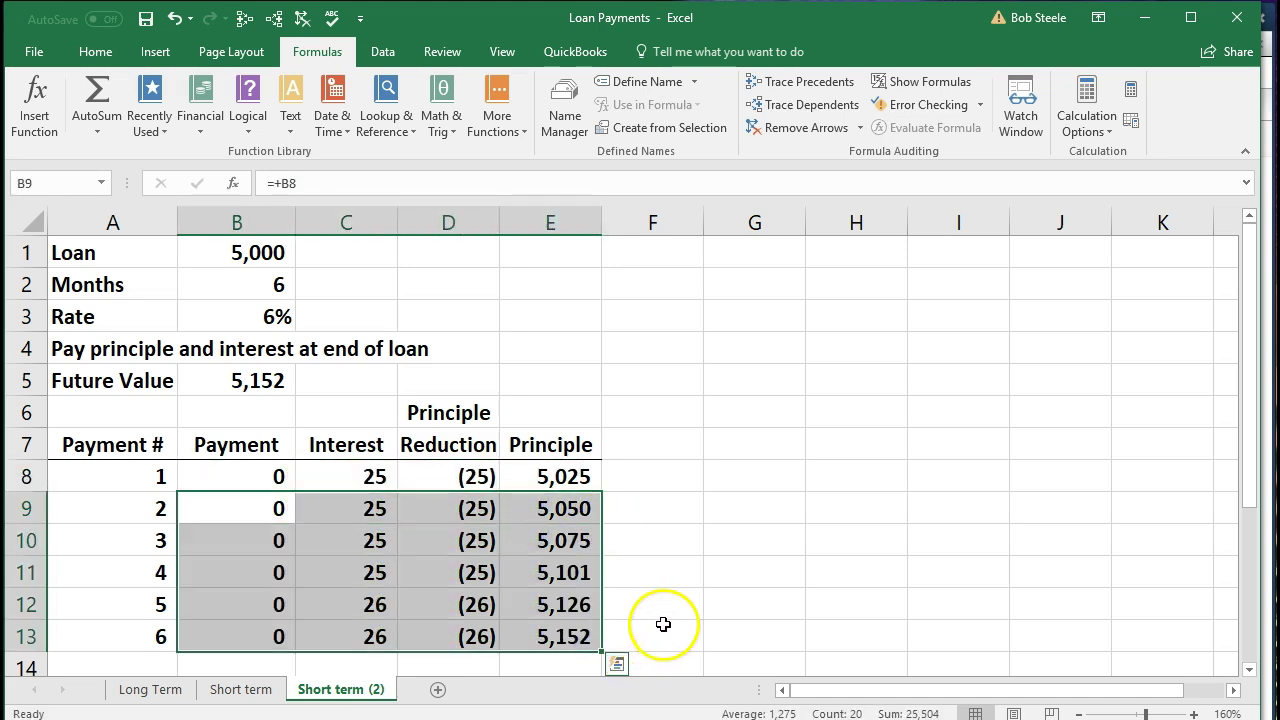
left_click(664, 632)
Step: Compare the final principle in E13 with the future value in B5 and the original loan amount in B1
left_click(590, 634)
left_click(257, 378)
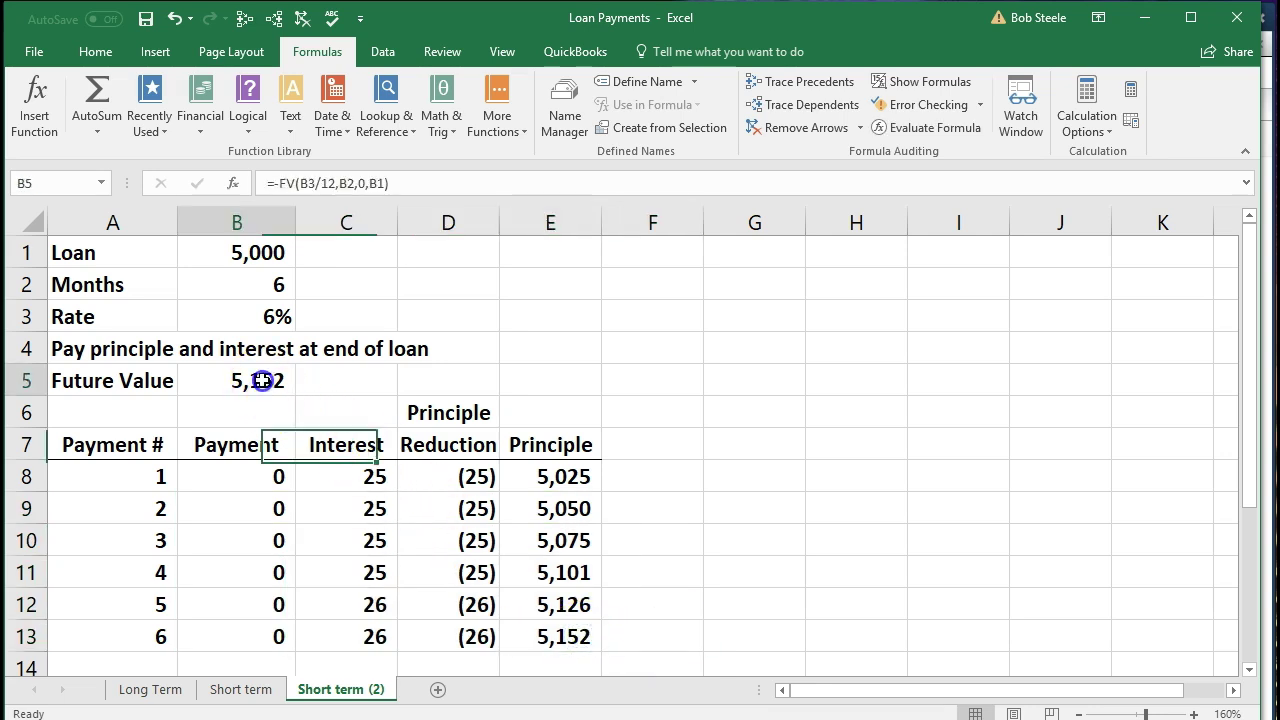
left_click(569, 634)
left_click(277, 387)
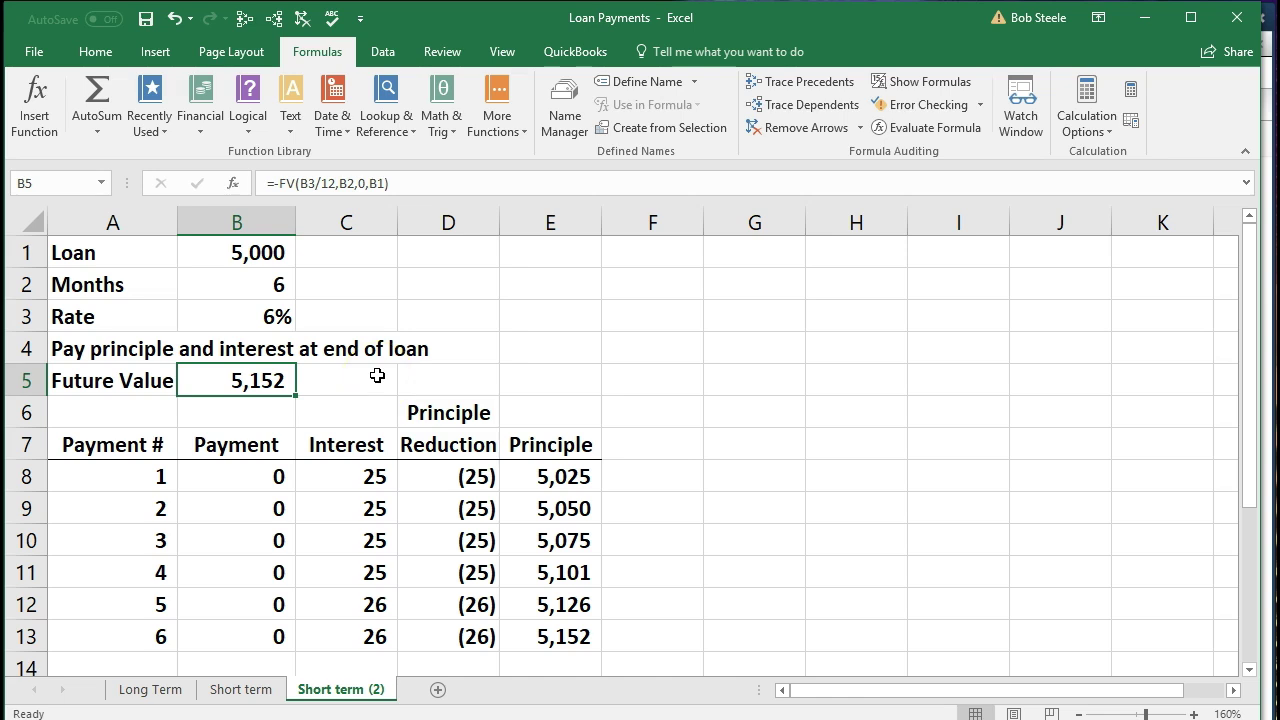
left_click(165, 697)
left_click(214, 254)
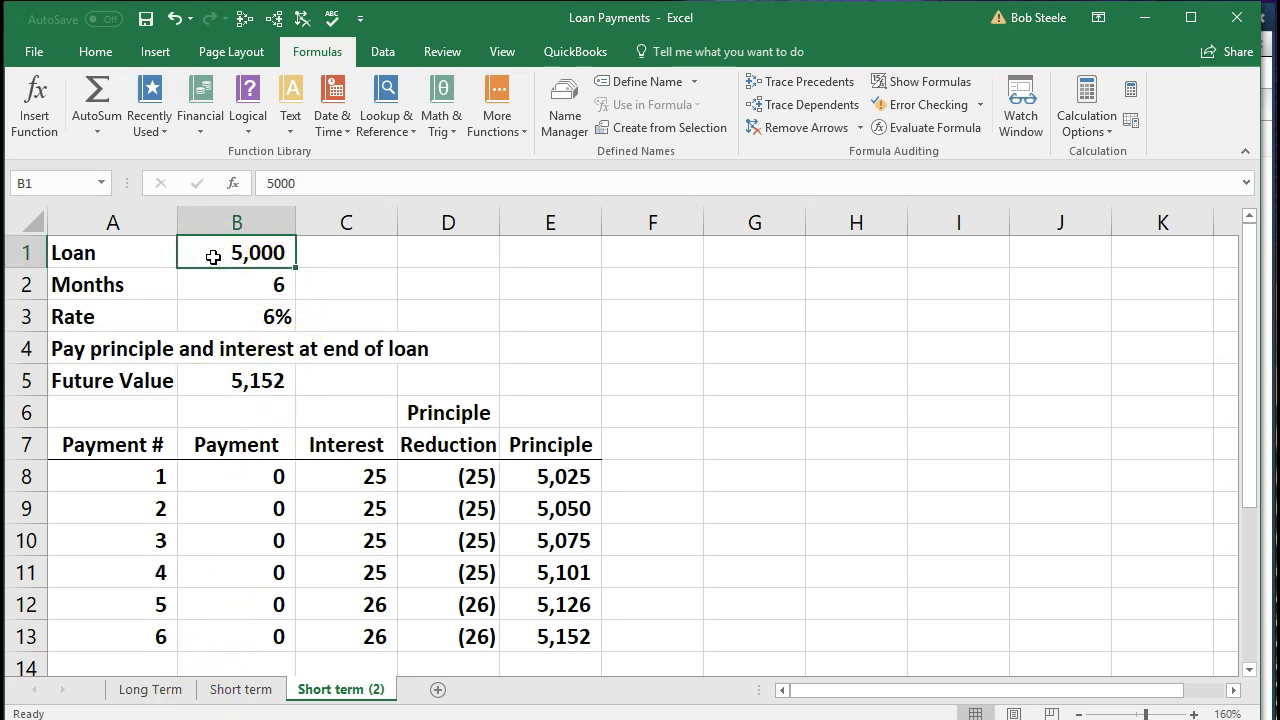
left_click(207, 382)
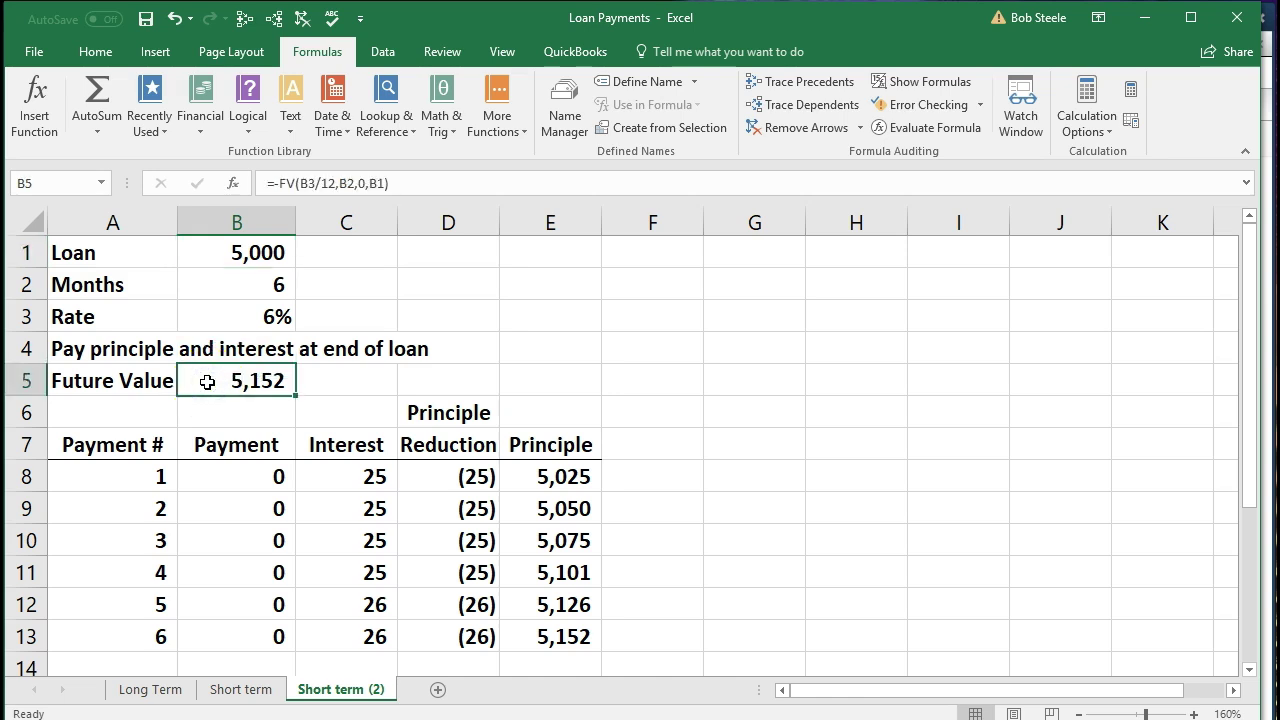
left_click(198, 251)
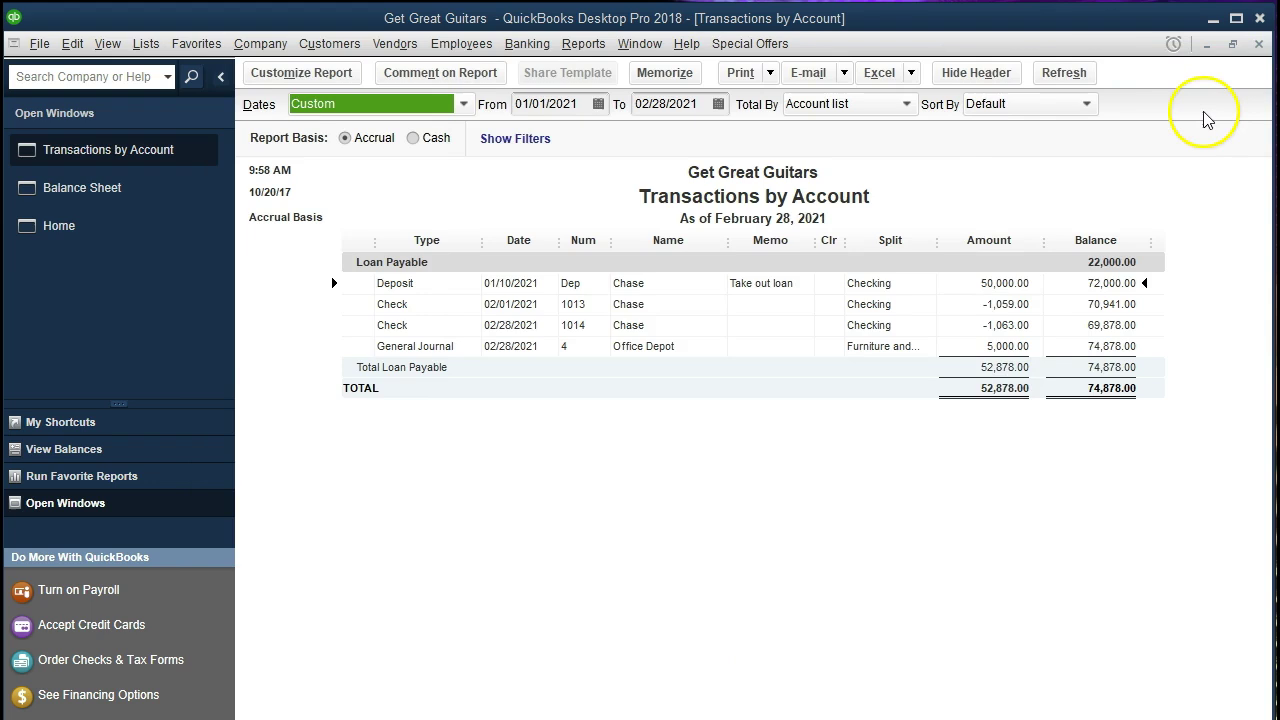
Step: Switch to QuickBooks and close the Transactions by Account report to return to the Balance Sheet
left_click(1259, 44)
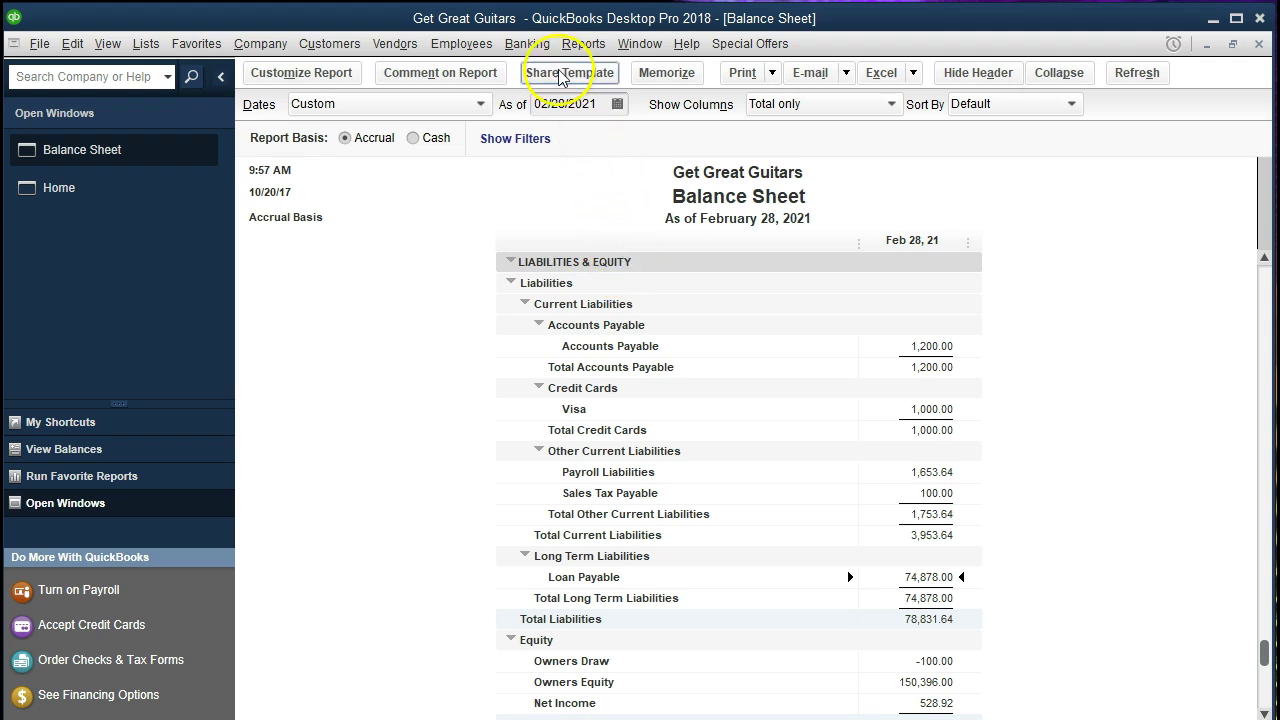
left_click(272, 45)
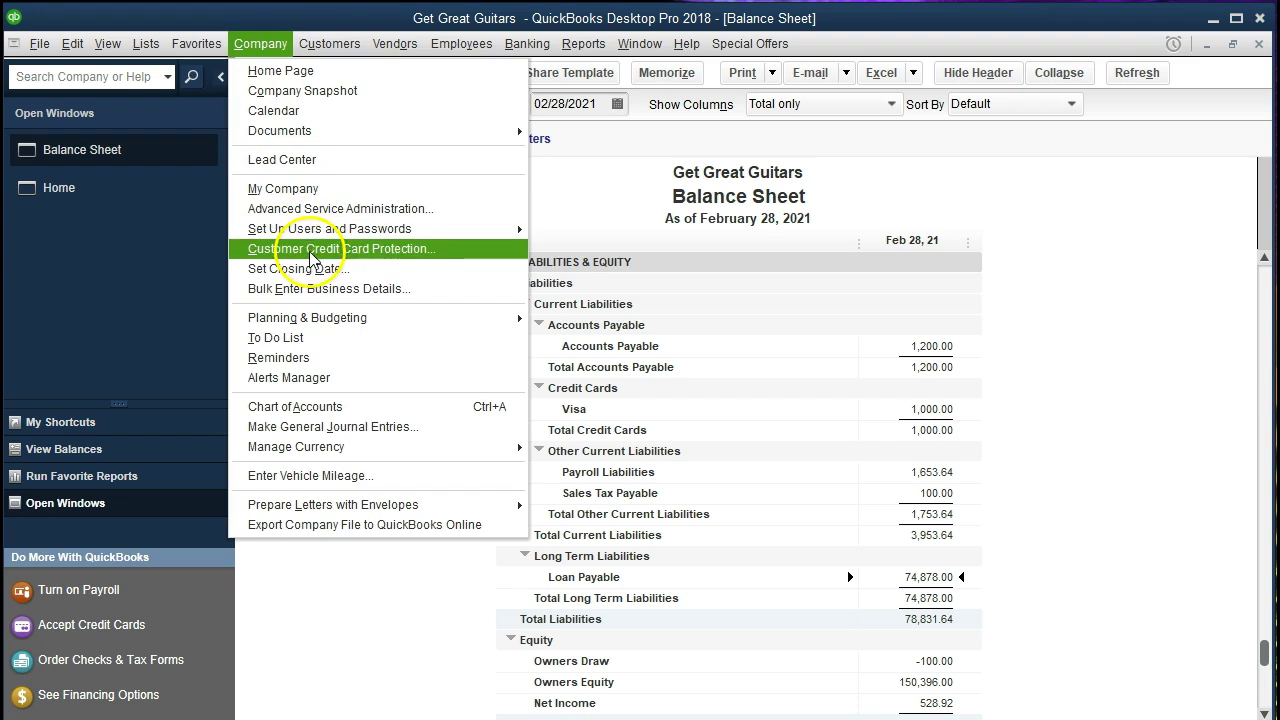
left_click(355, 428)
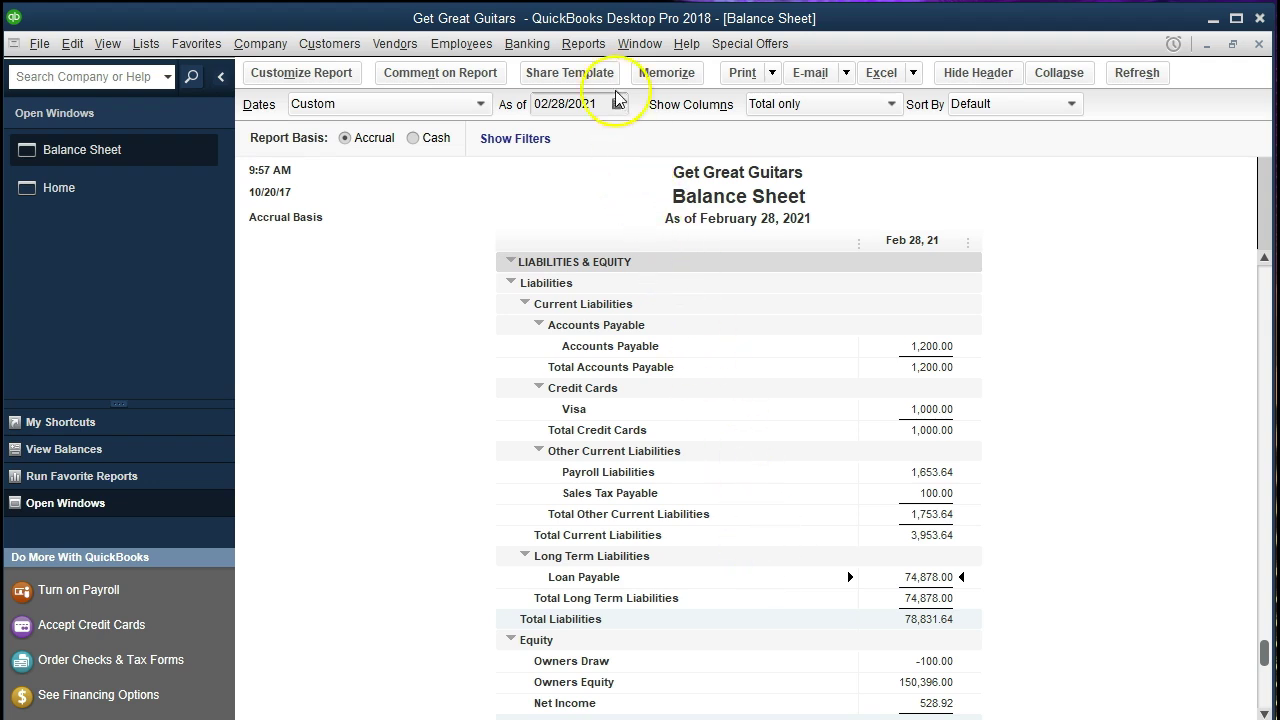
left_click(597, 50)
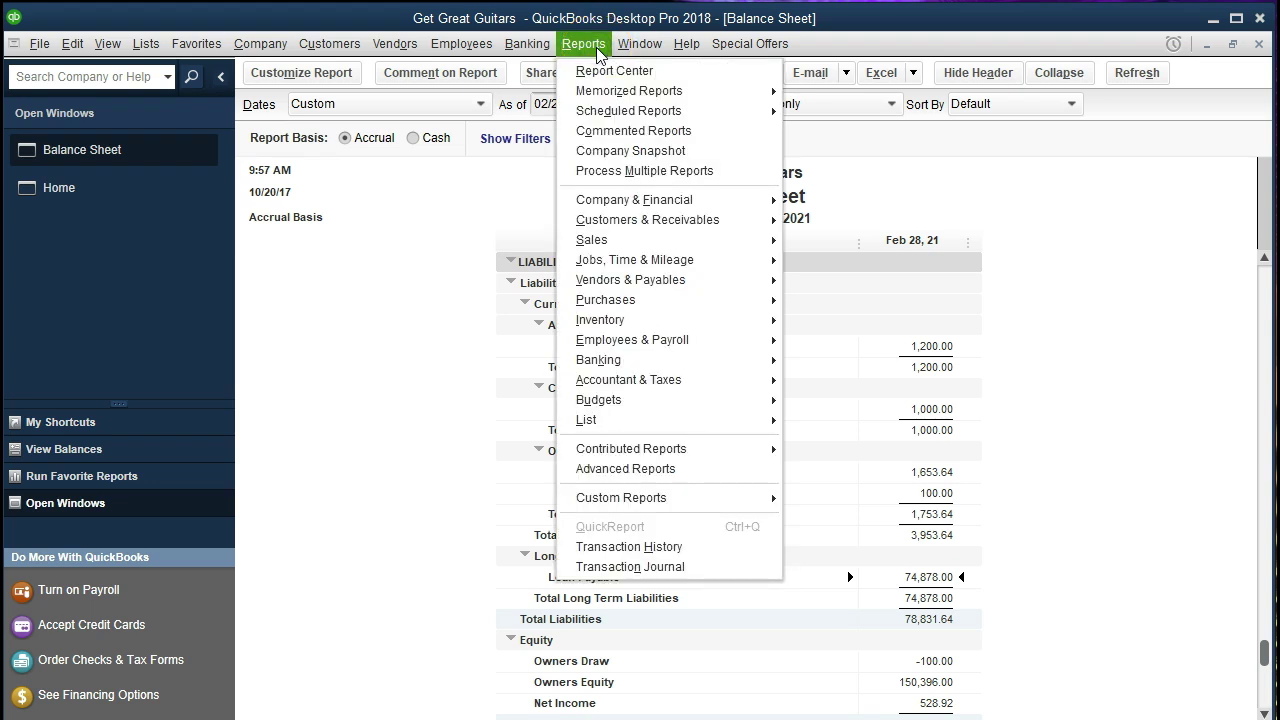
Step: Open the register of the Loan Payable account
left_click(527, 44)
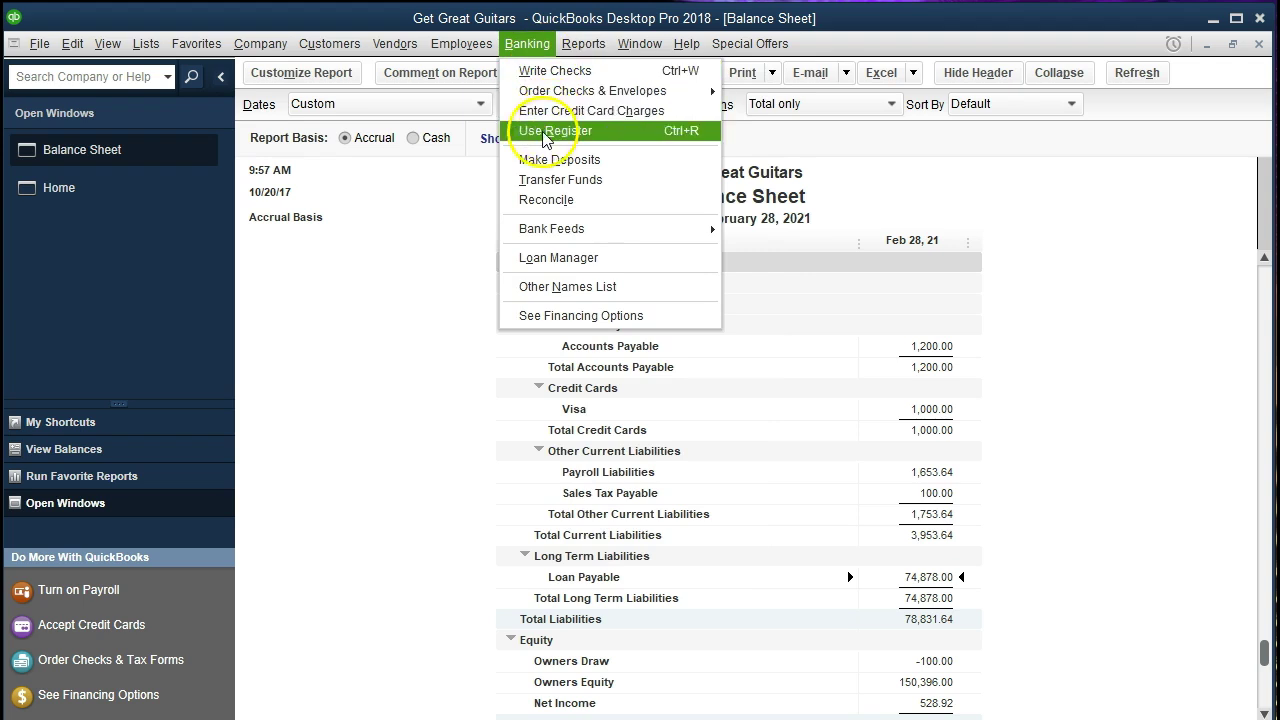
left_click(621, 132)
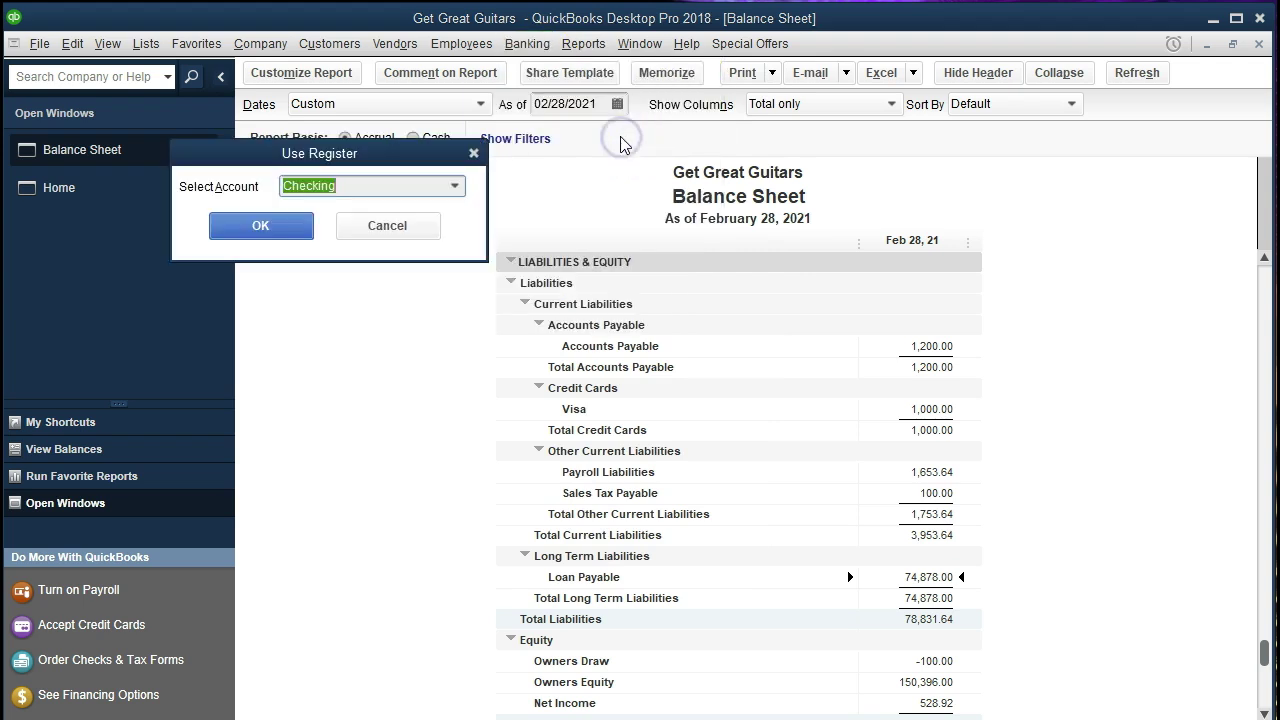
left_click(455, 186)
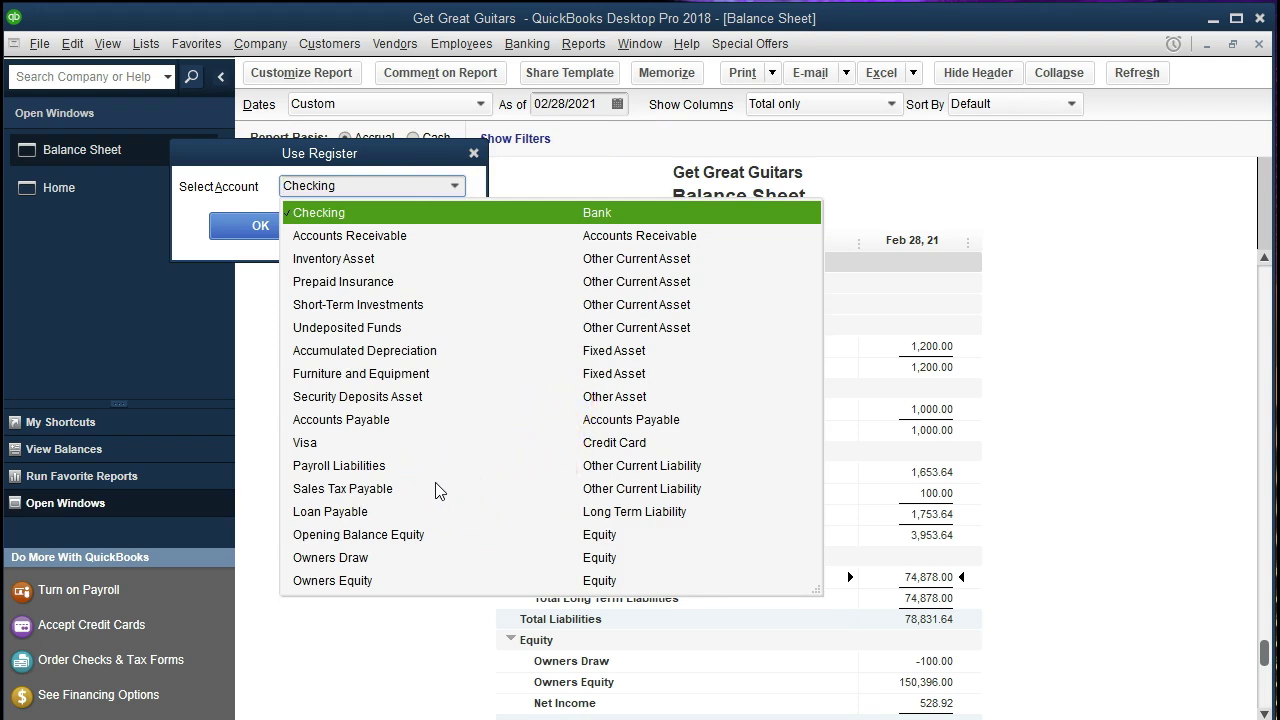
left_click(371, 515)
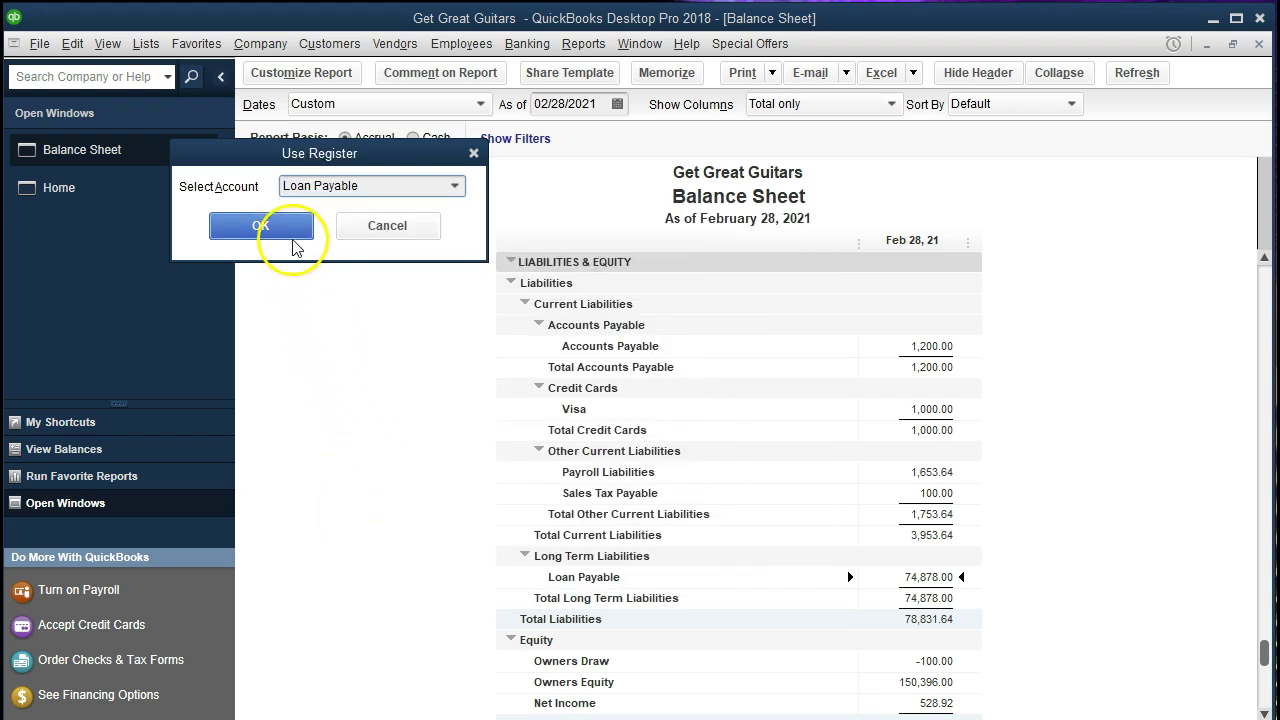
left_click(260, 226)
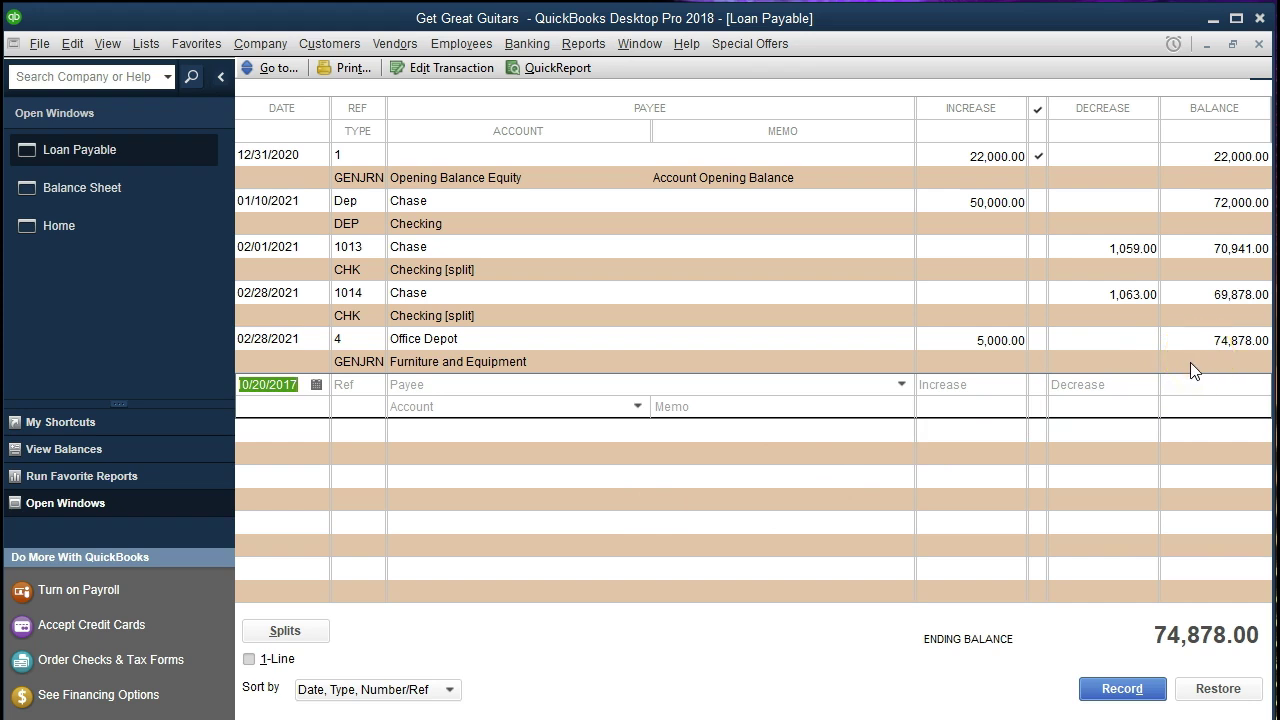
Step: Start a new register entry dated 02/28/2021 with a decrease of 5,000.00
type("0")
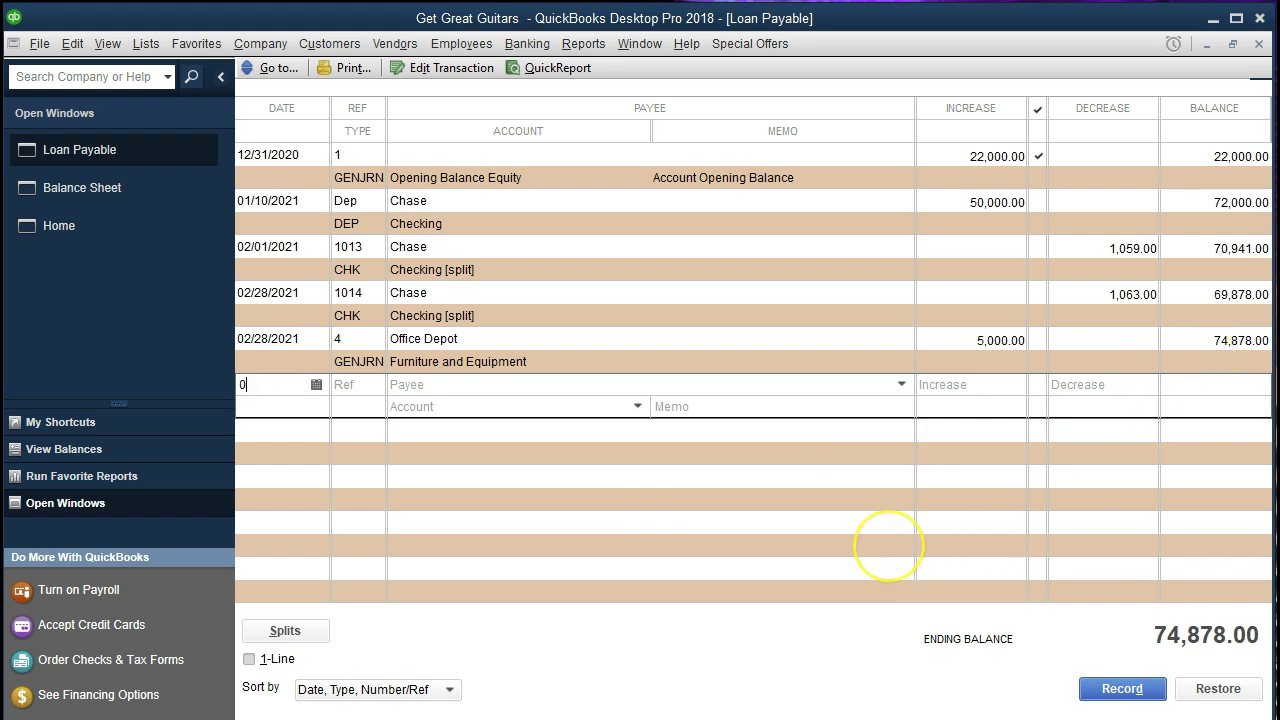
type("2/28/2021")
key("Tab")
key("Tab")
key("Tab")
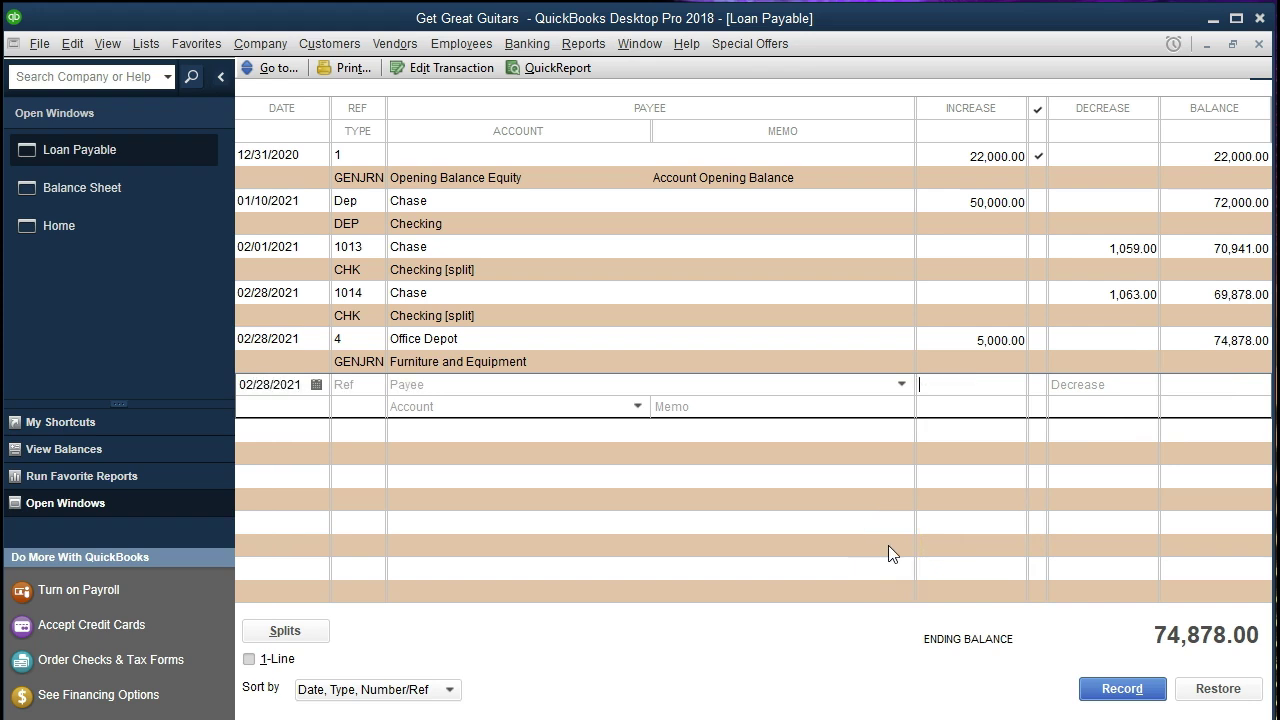
key("Tab")
type("5000")
key("Tab")
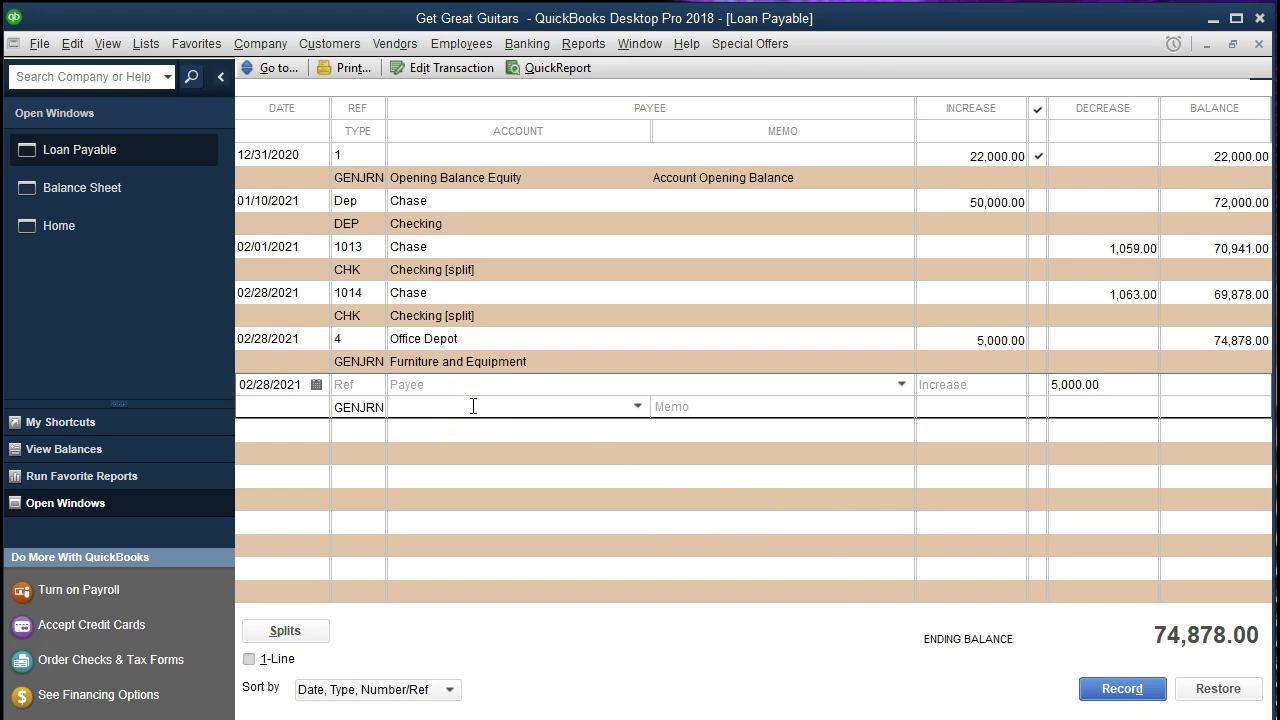
type("Cur")
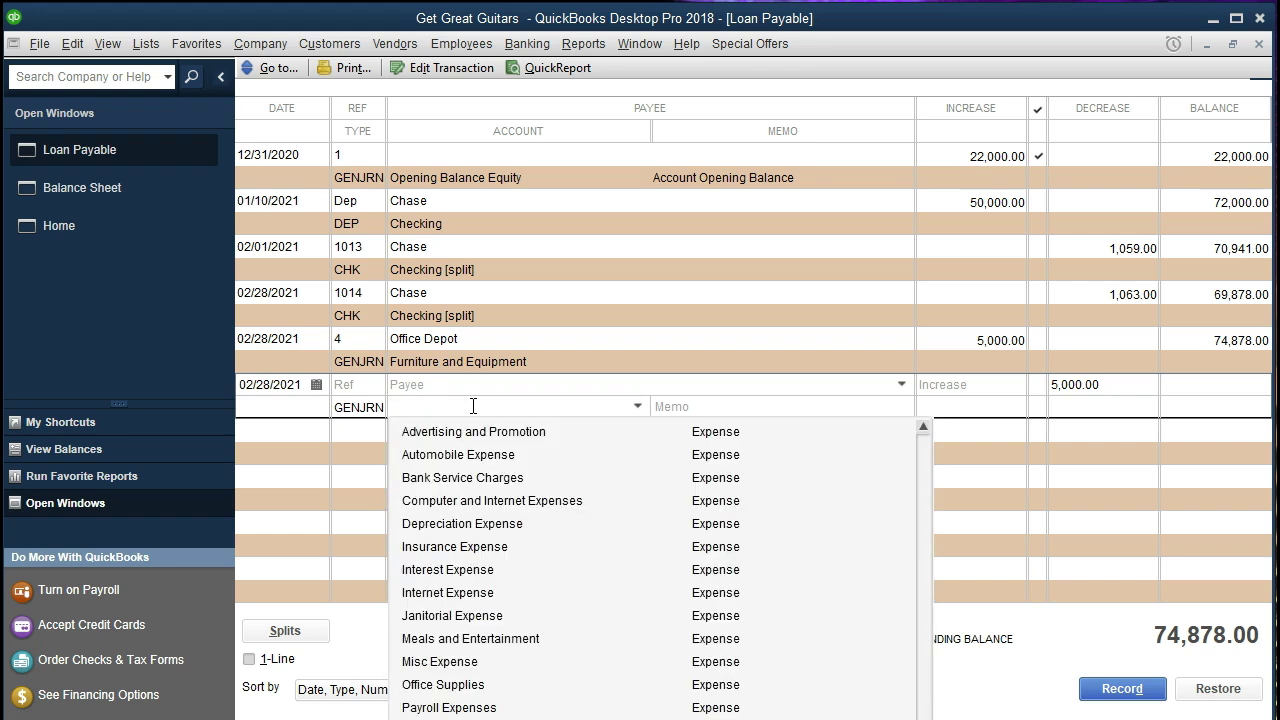
key("BackSpace")
key("BackSpace")
key("BackSpace")
Step: Enter Loan Payable Current as the offsetting account of the 02/28/2021 register entry
type("Lone Pa")
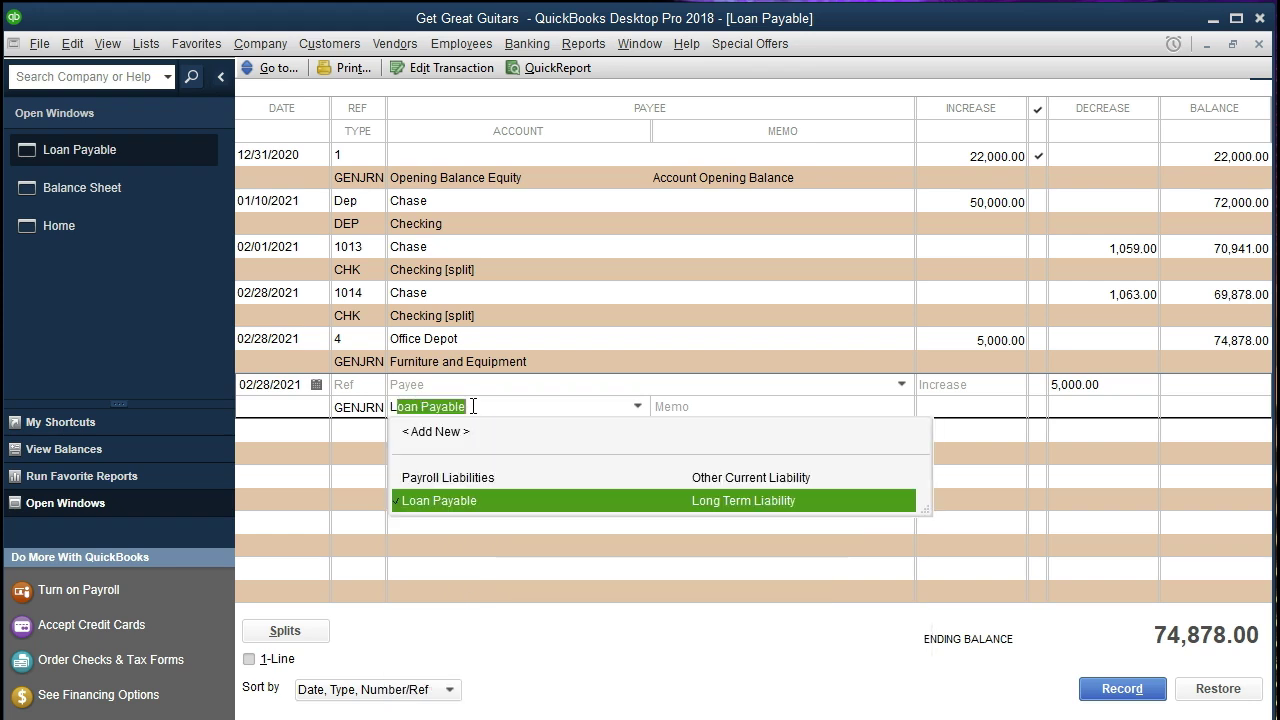
key("BackSpace")
key("BackSpace")
key("BackSpace")
key("BackSpace")
key("BackSpace")
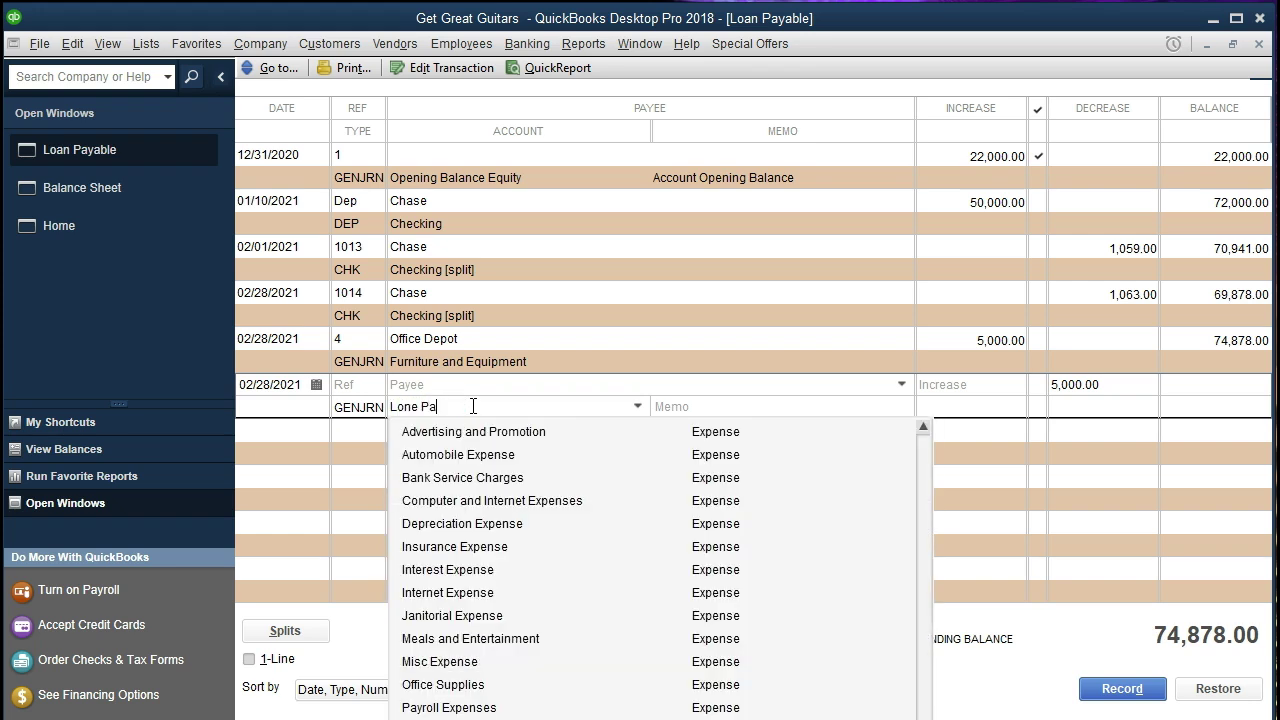
type("an")
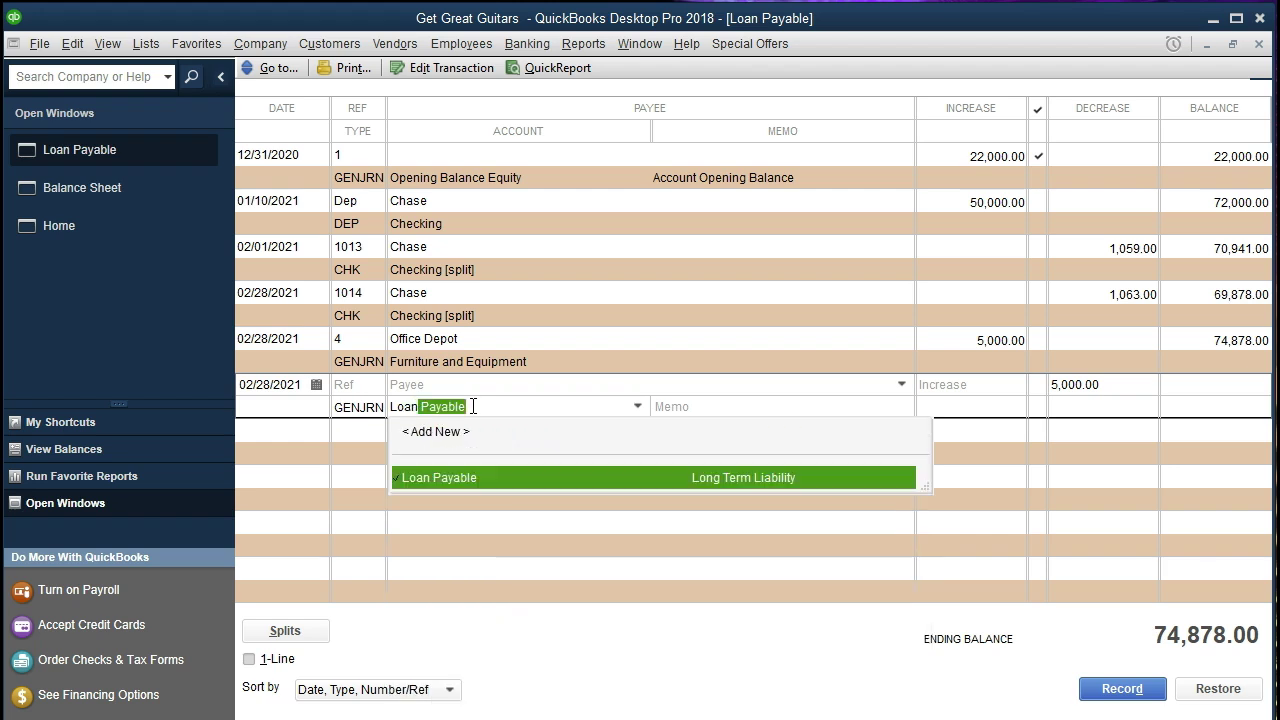
type(" Current")
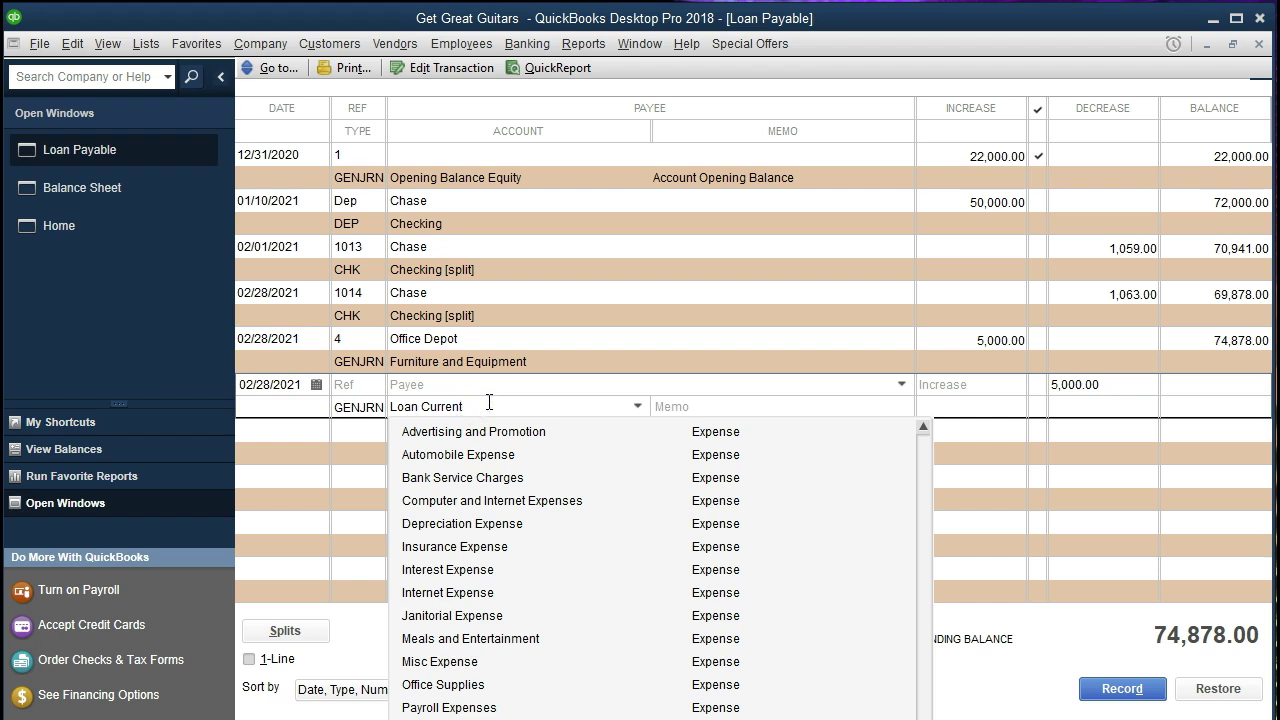
key("BackSpace")
key("BackSpace")
key("BackSpace")
key("BackSpace")
key("BackSpace")
key("BackSpace")
key("BackSpace")
type("P")
left_click(489, 403)
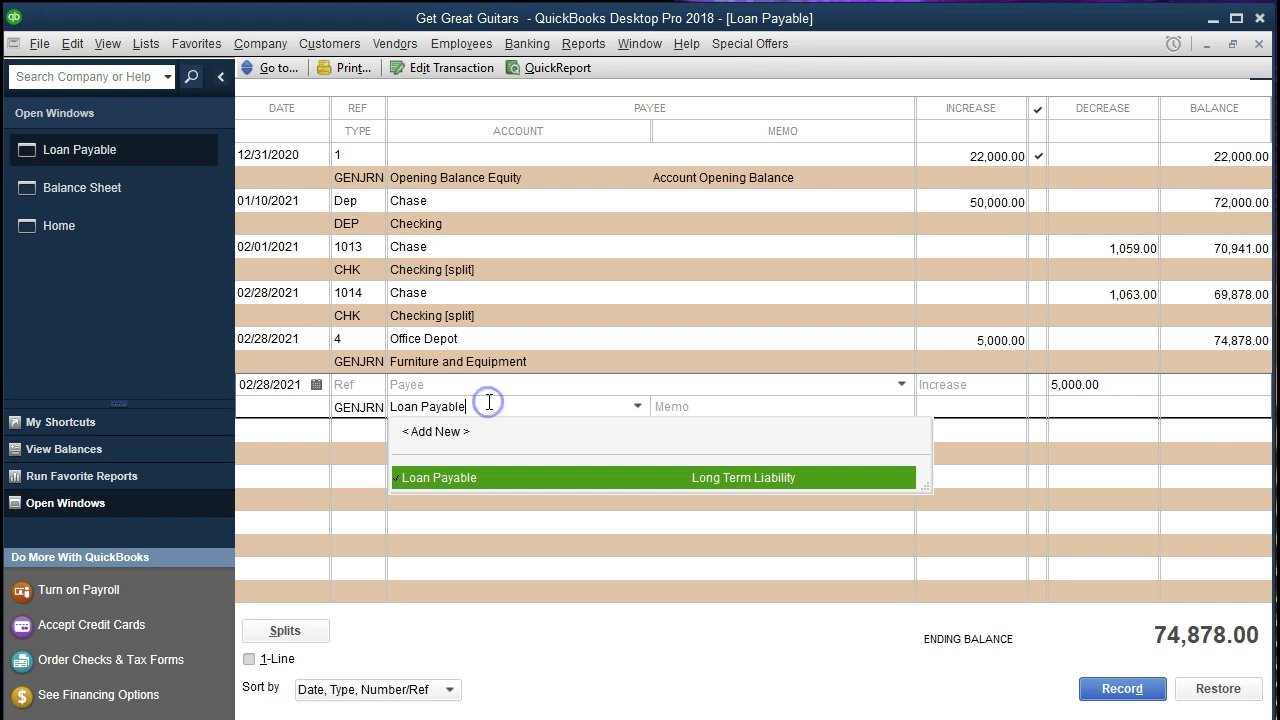
type("Current")
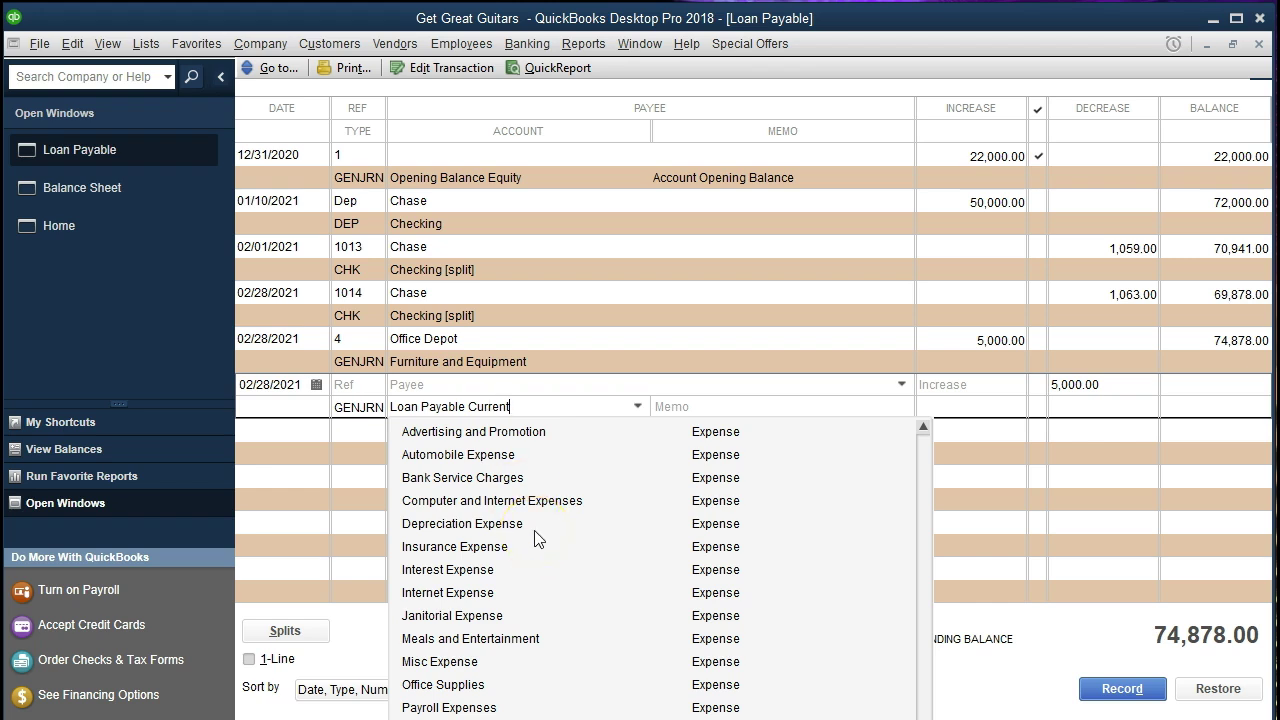
key("Tab")
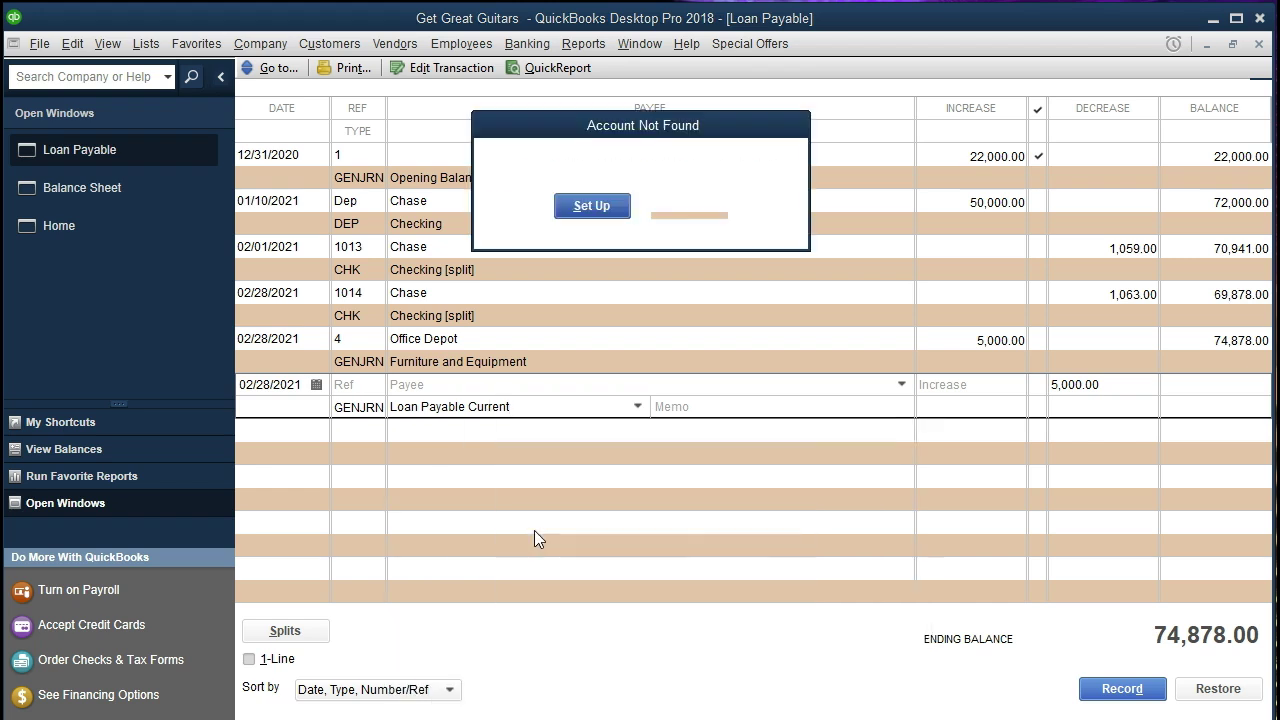
Step: Set up Loan Payable Current as a new account of type Other Current Liability and save it
left_click(596, 207)
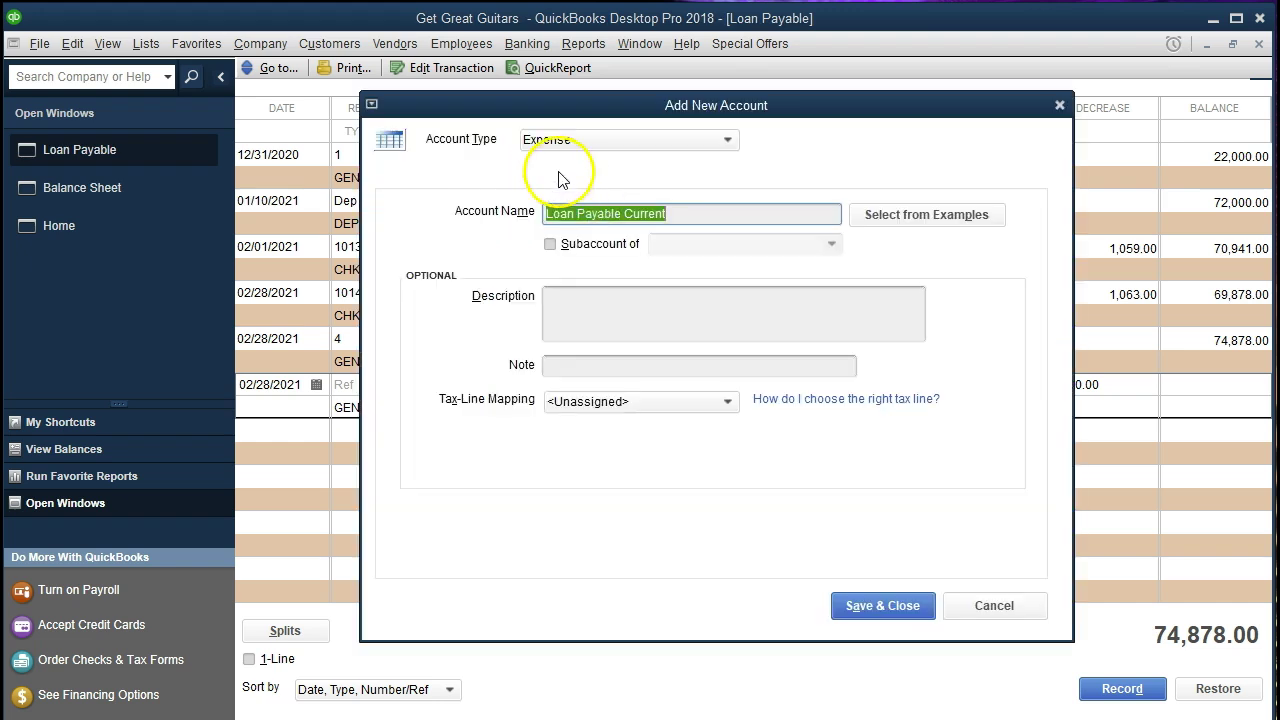
left_click(618, 160)
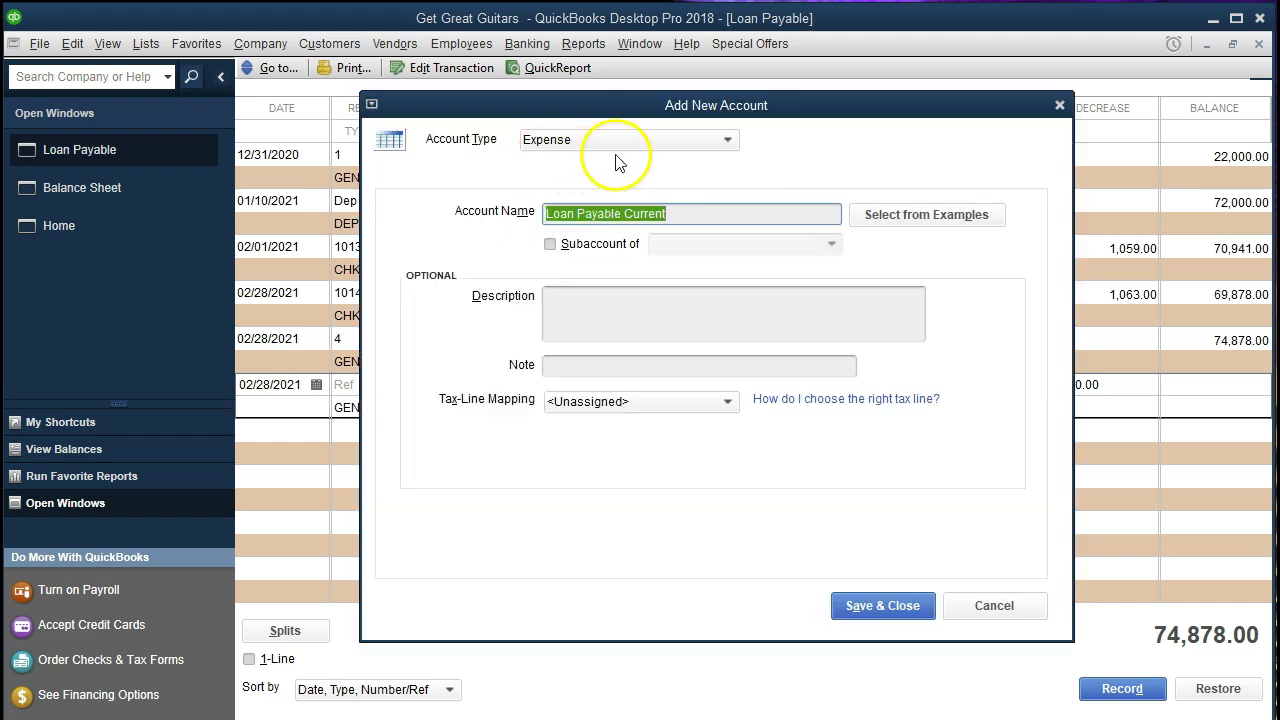
left_click(729, 139)
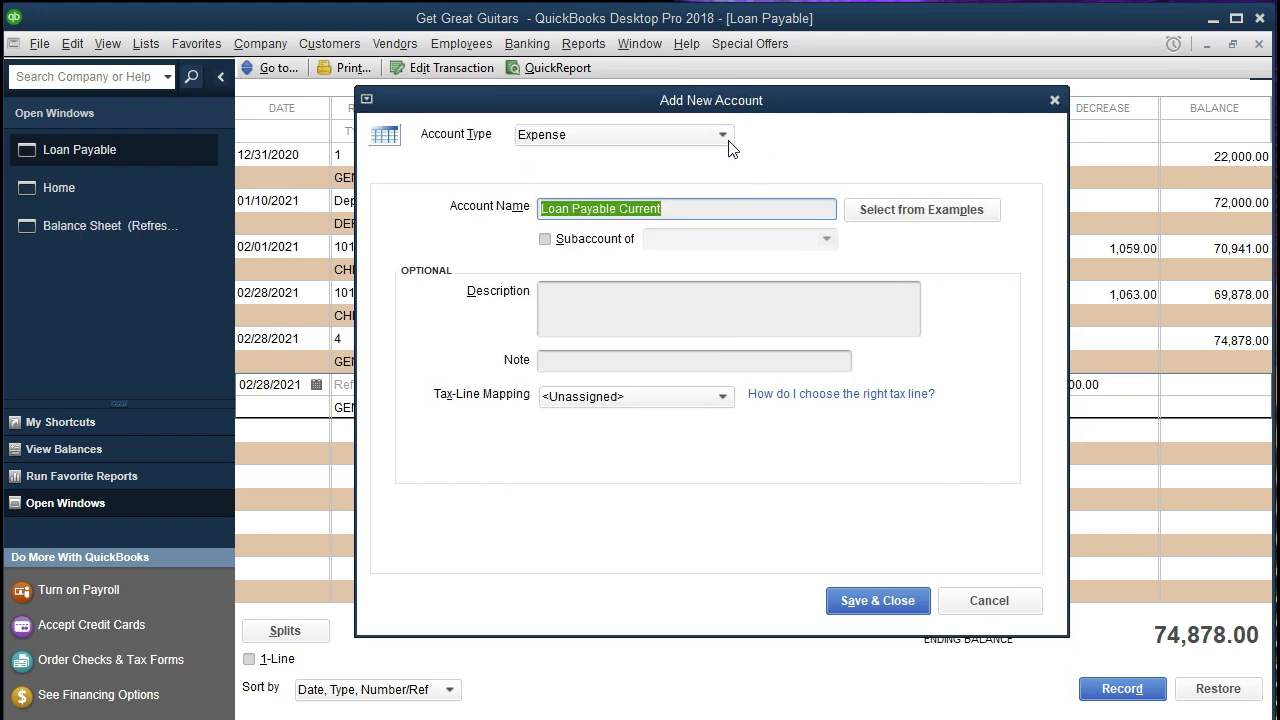
left_click(726, 136)
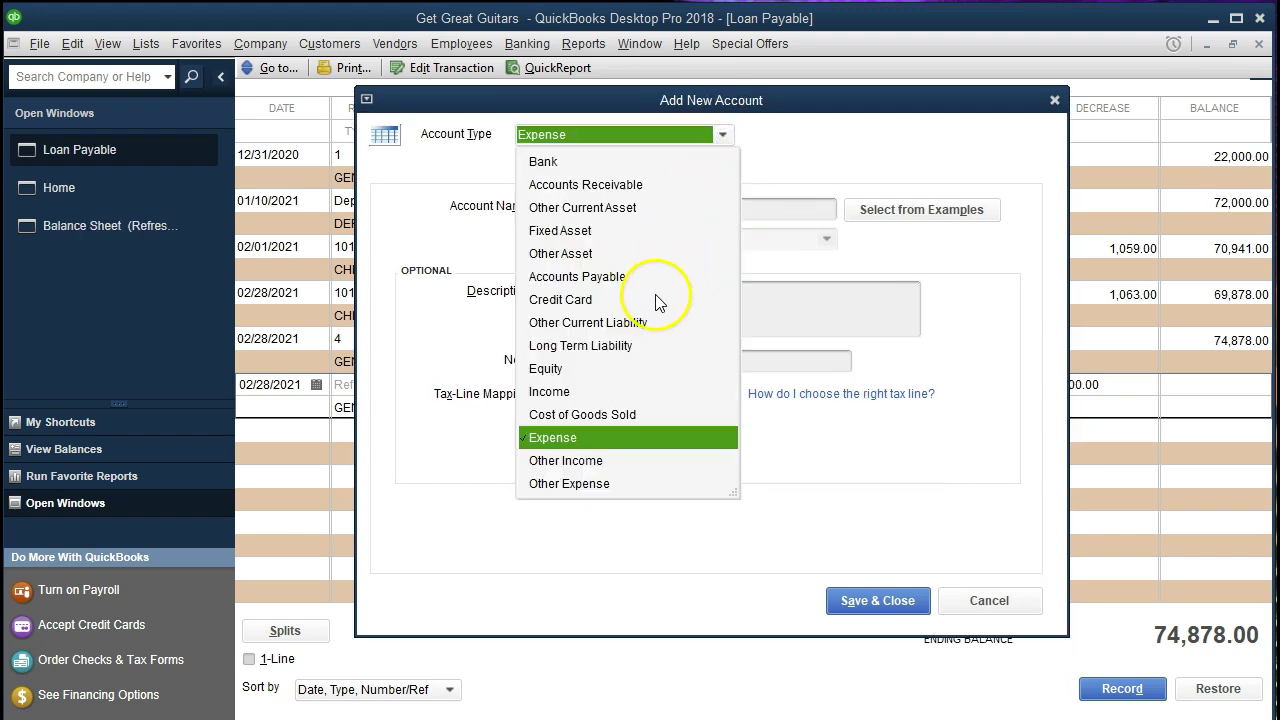
left_click(587, 323)
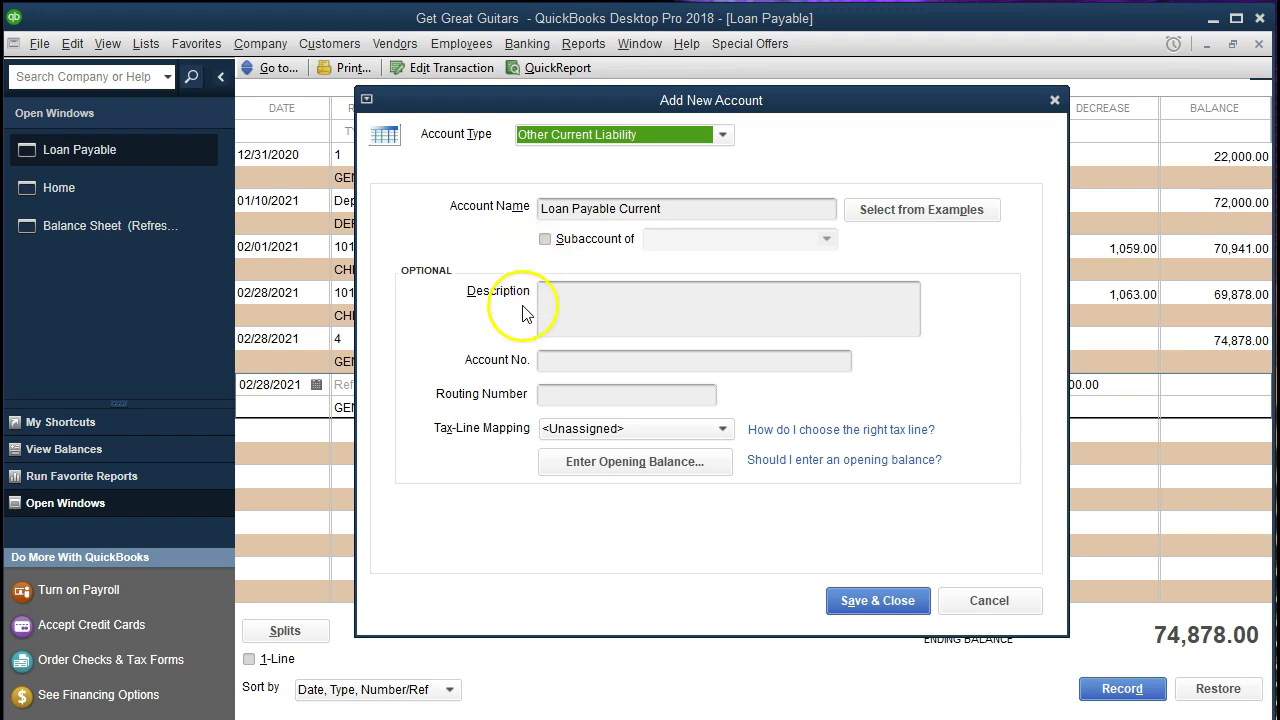
left_click(862, 602)
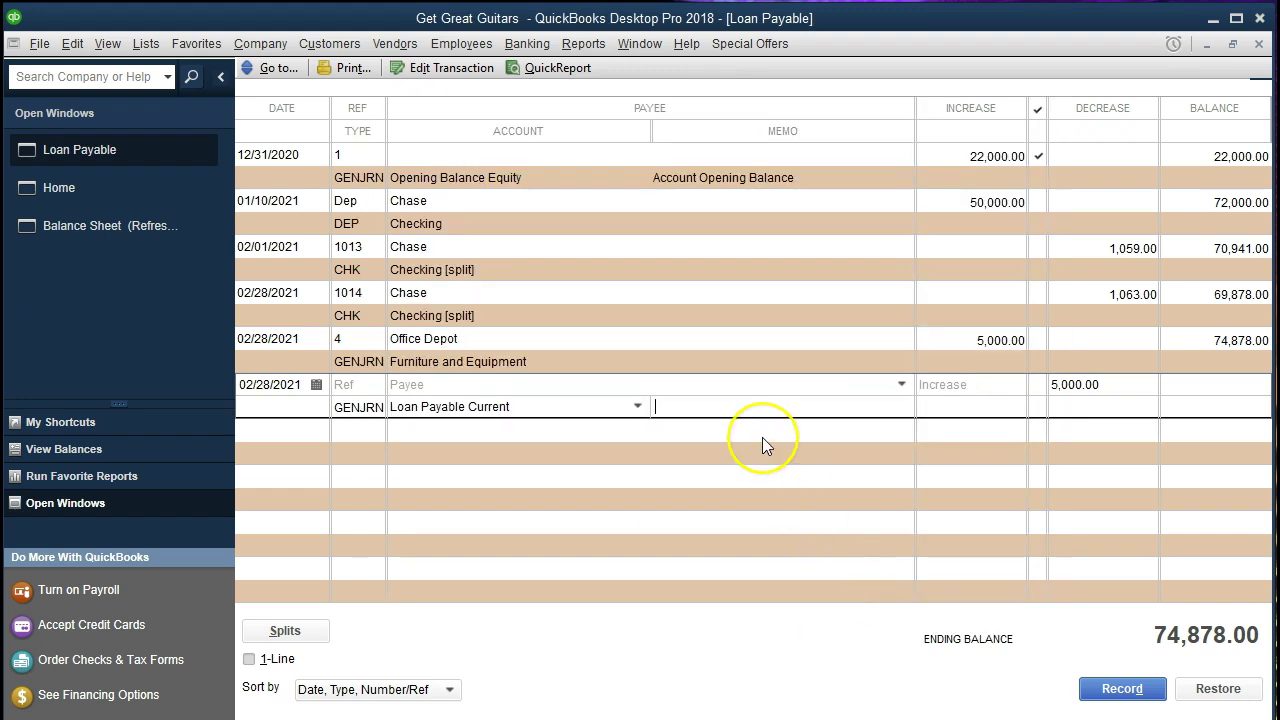
Step: Add the memo "Adj entry break out current portion of loan" and record the register entry
type("A")
key("BackSpace")
type("Adj entry")
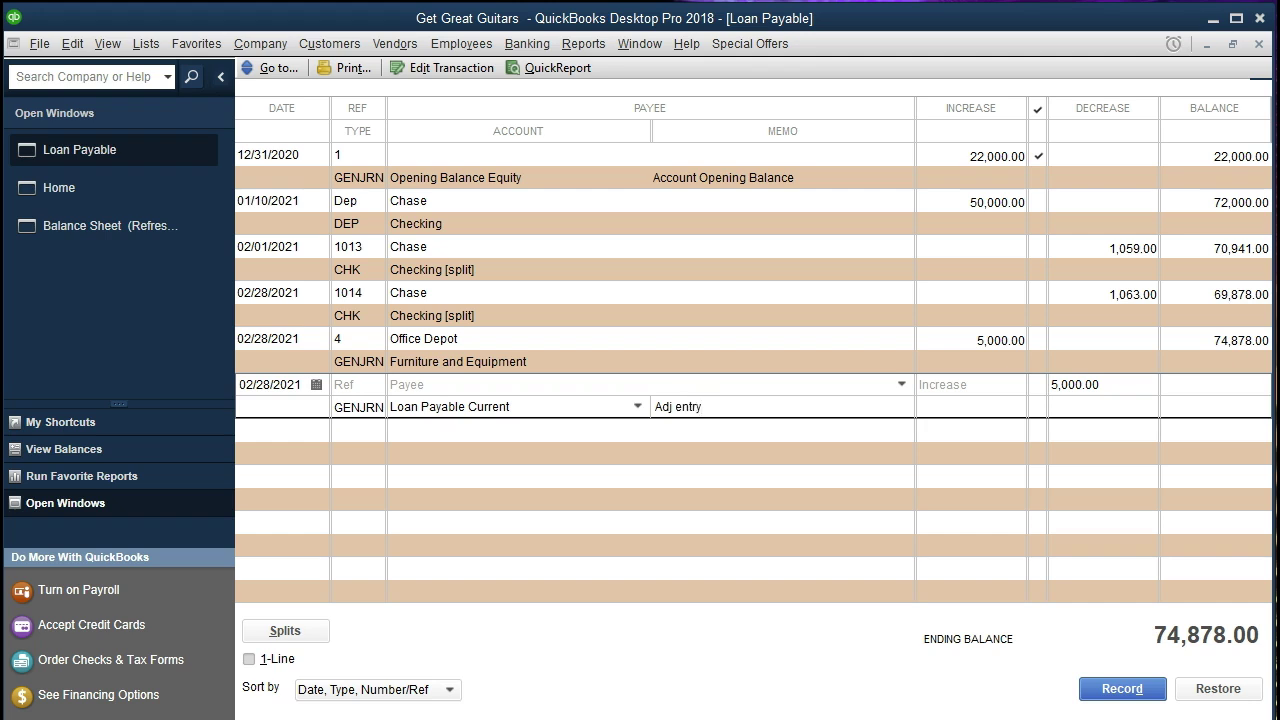
type(" break out current portion of loan")
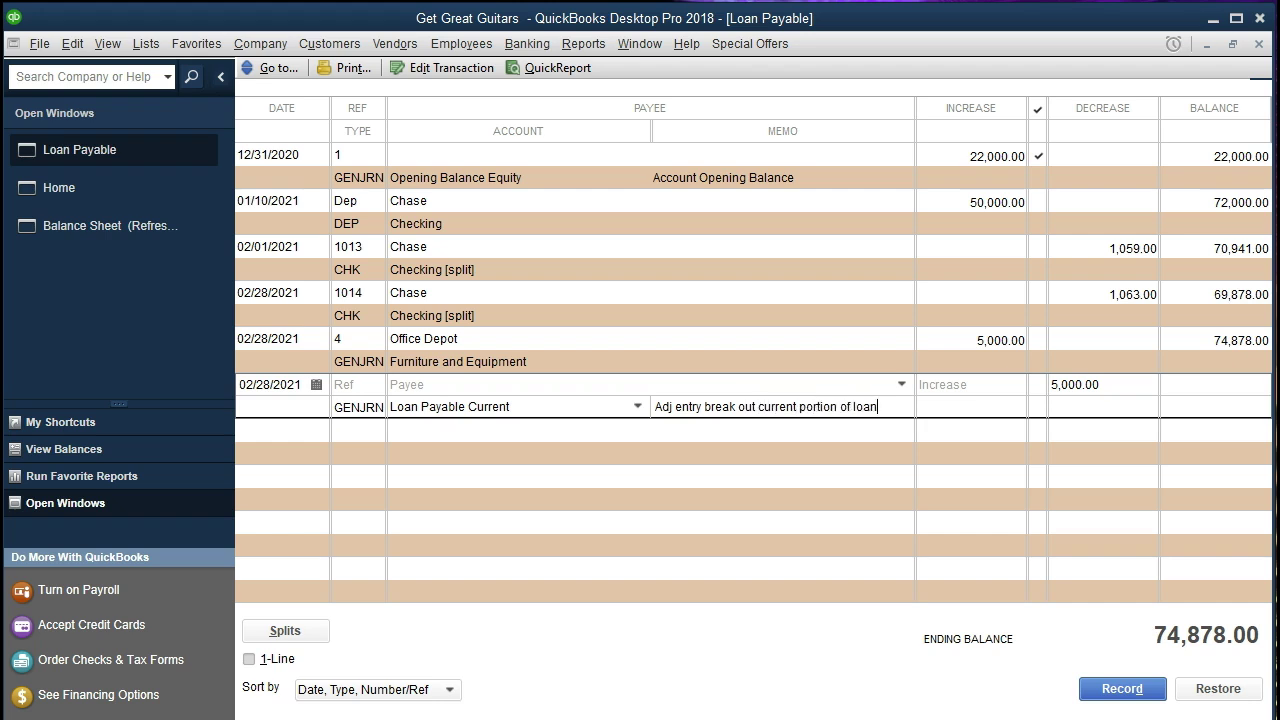
key("Return")
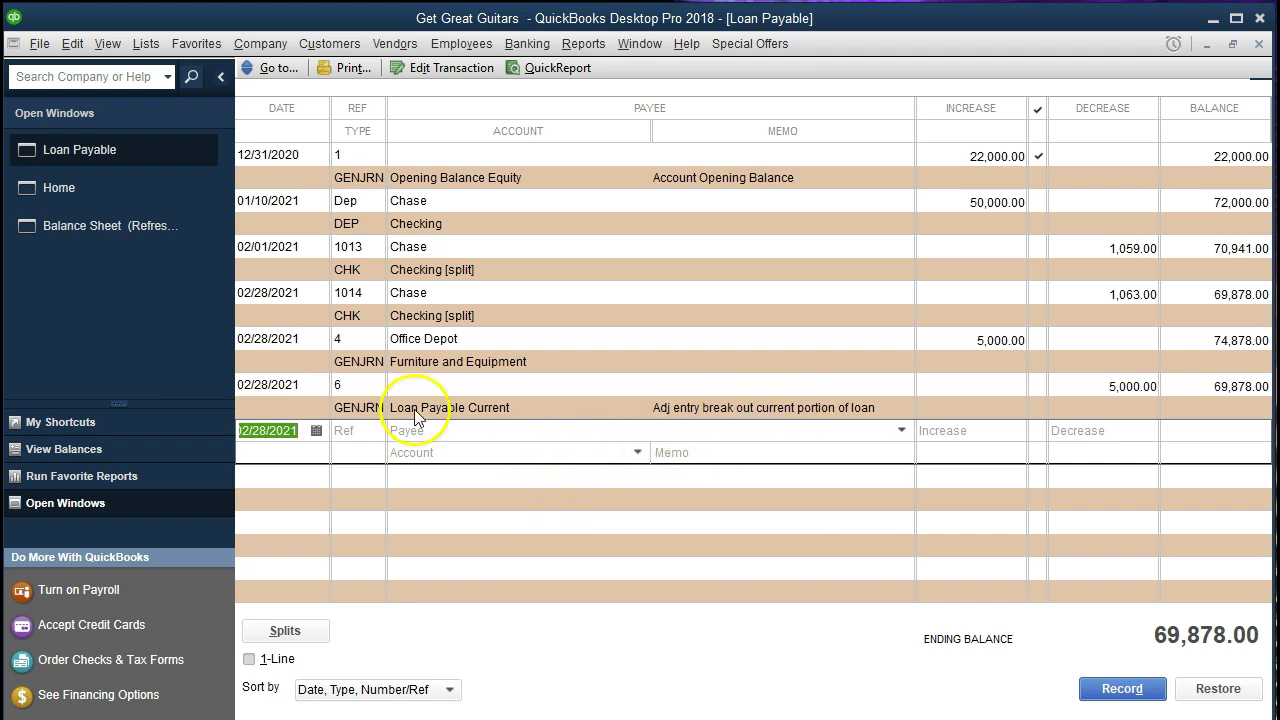
Step: Trace the Balance Sheet's Loan Payable Current amount to its register entry, and close the detail windows to return to the report
left_click(121, 236)
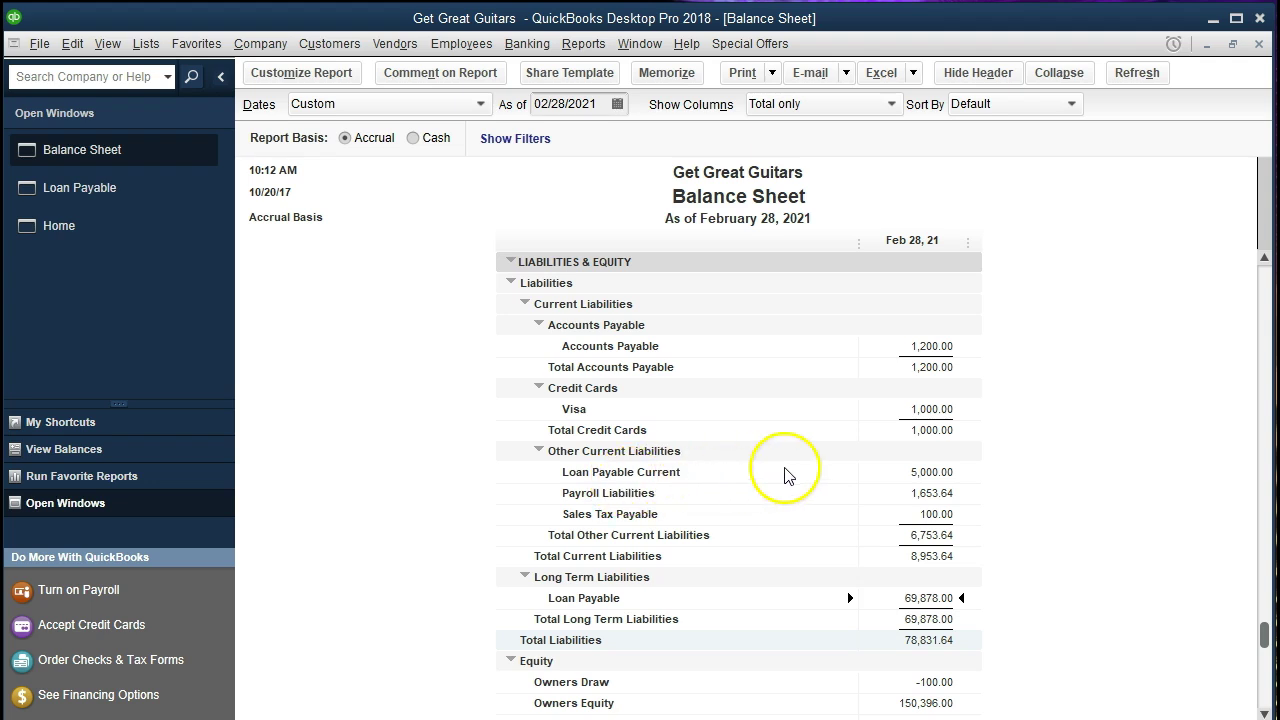
left_click(900, 472)
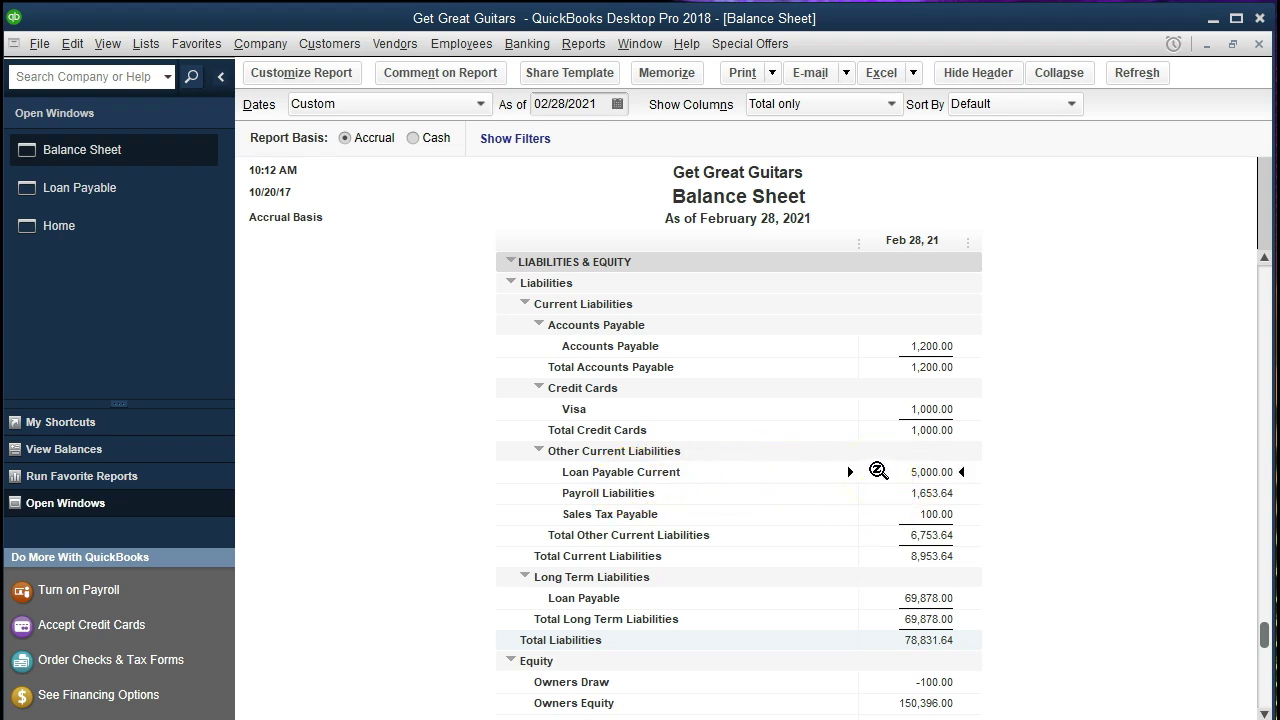
double_click(878, 471)
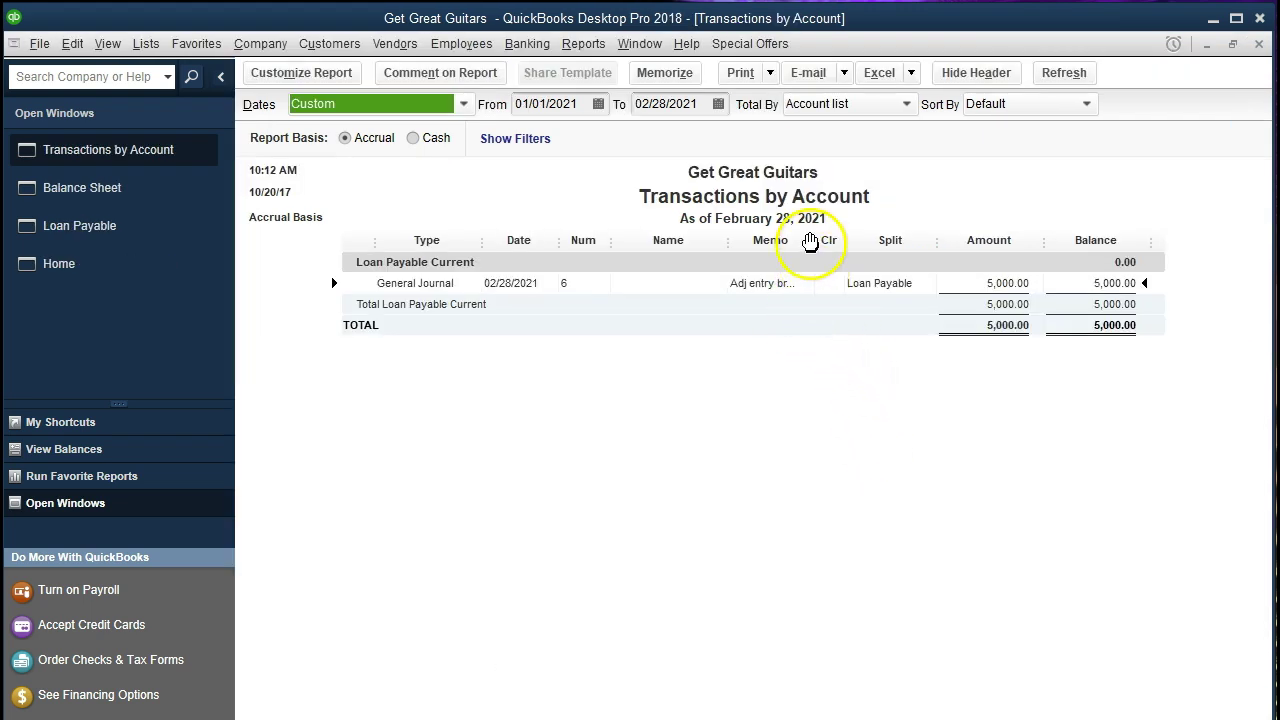
double_click(963, 283)
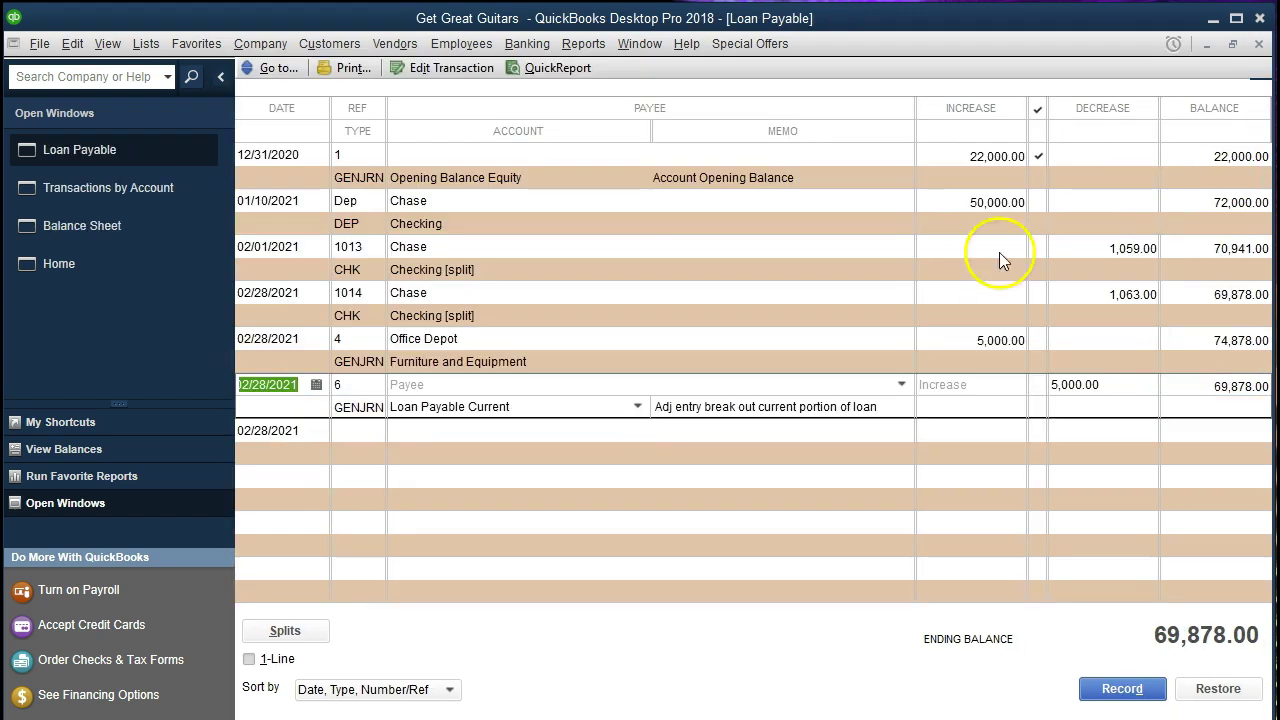
left_click(1259, 44)
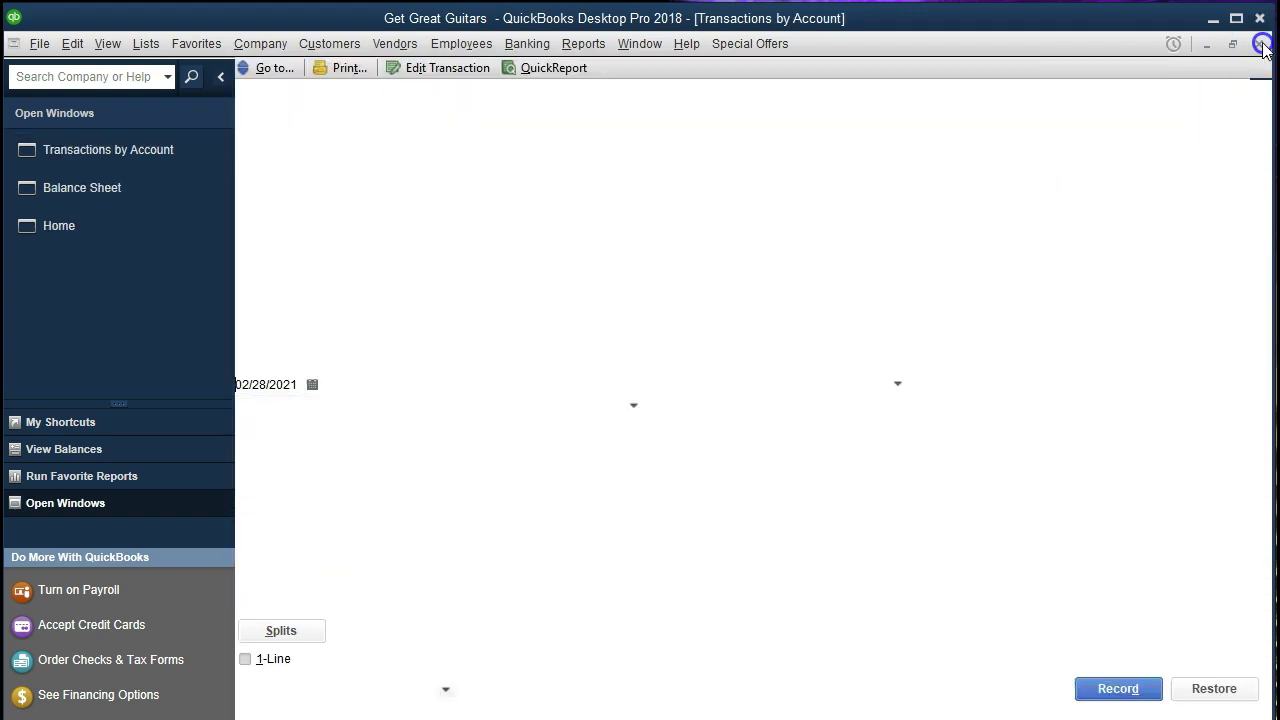
left_click(1259, 44)
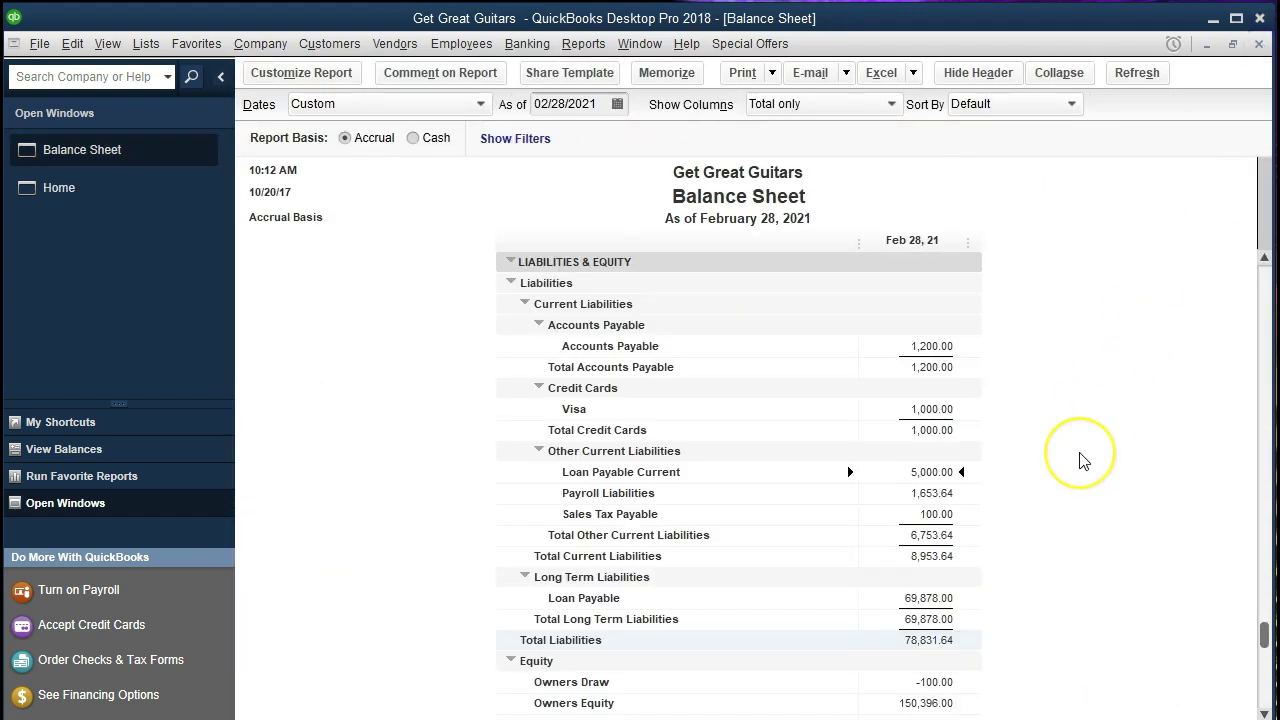
Step: Review the transactions behind the long-term Loan Payable balance, and close the detail report to return to the Balance Sheet
scroll(1080, 460, "down", 1)
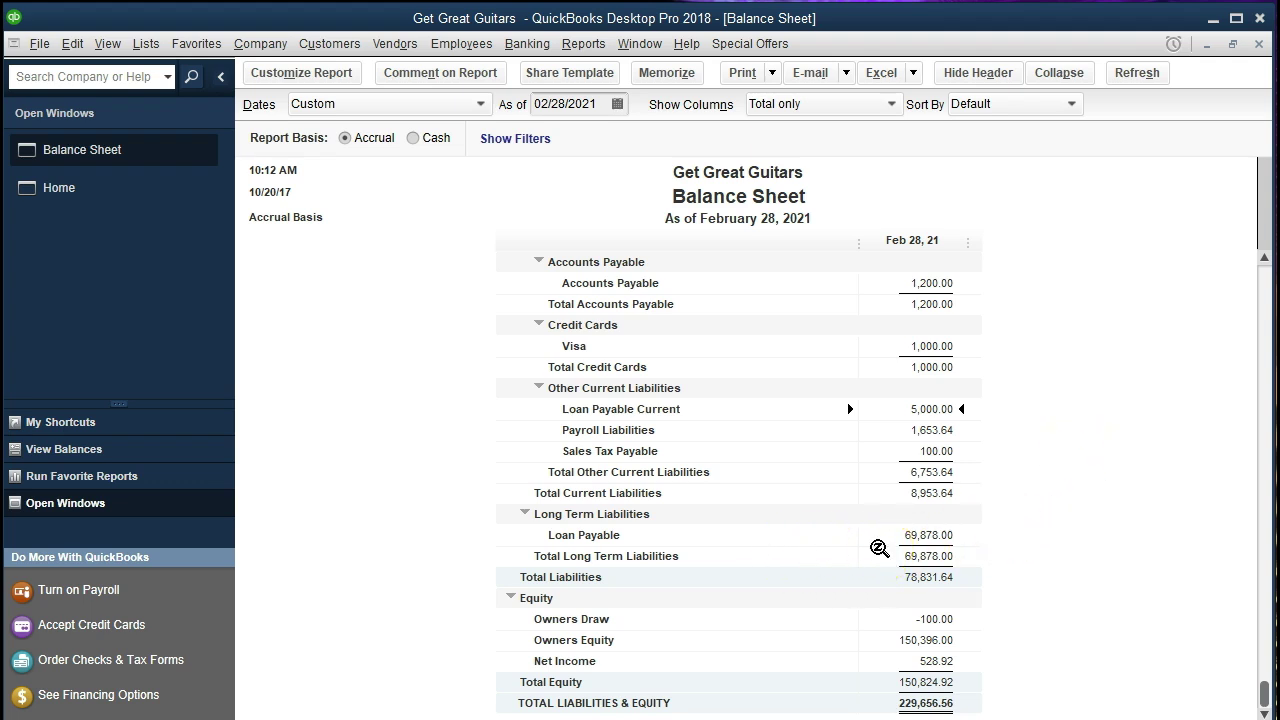
double_click(878, 535)
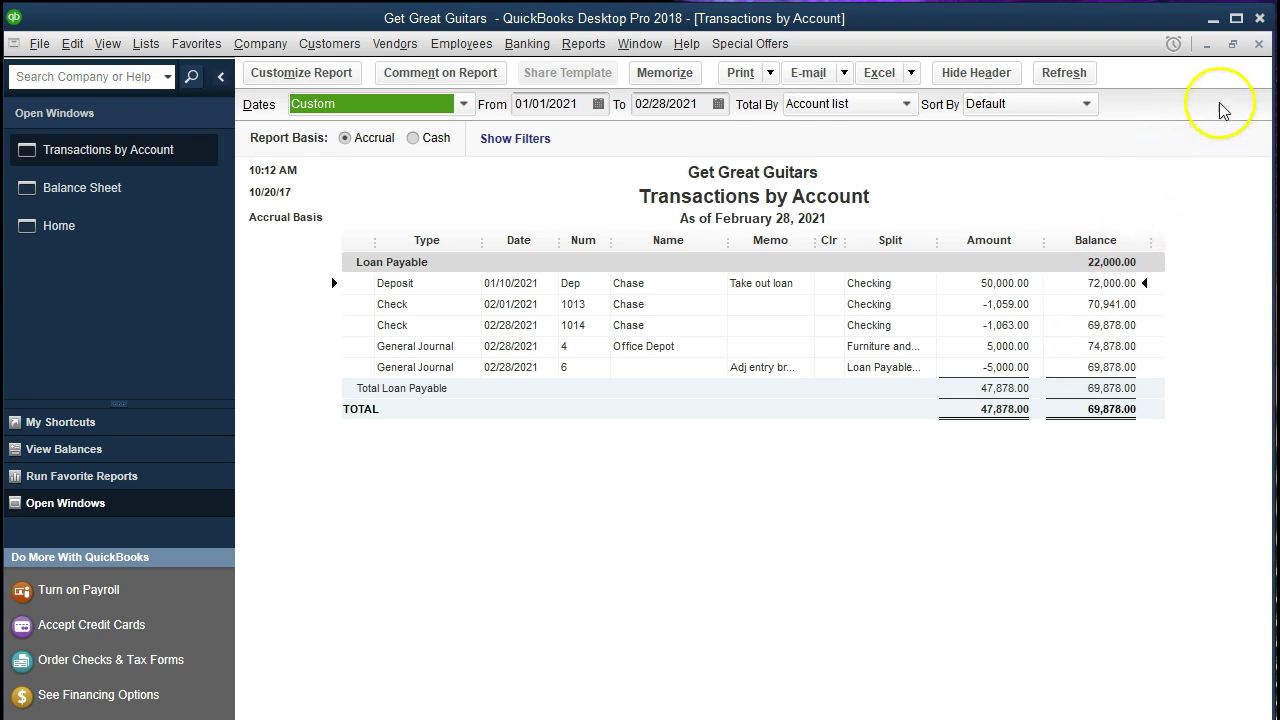
left_click(1259, 44)
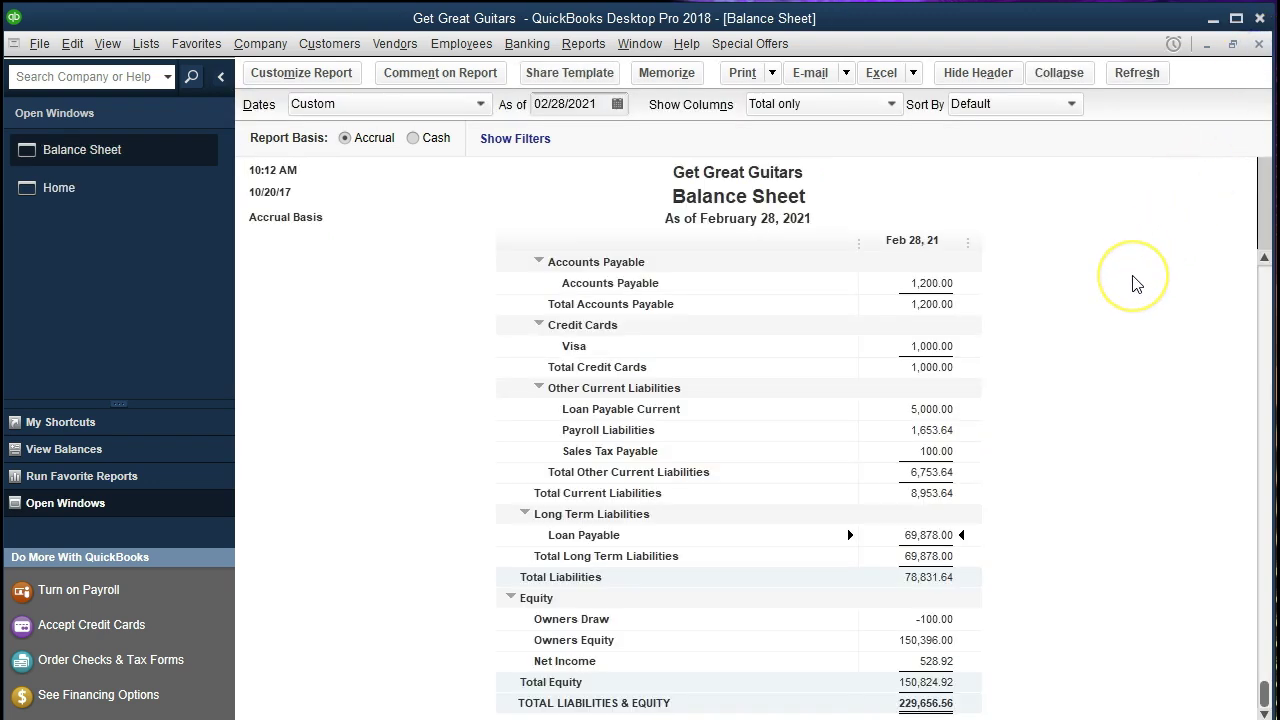